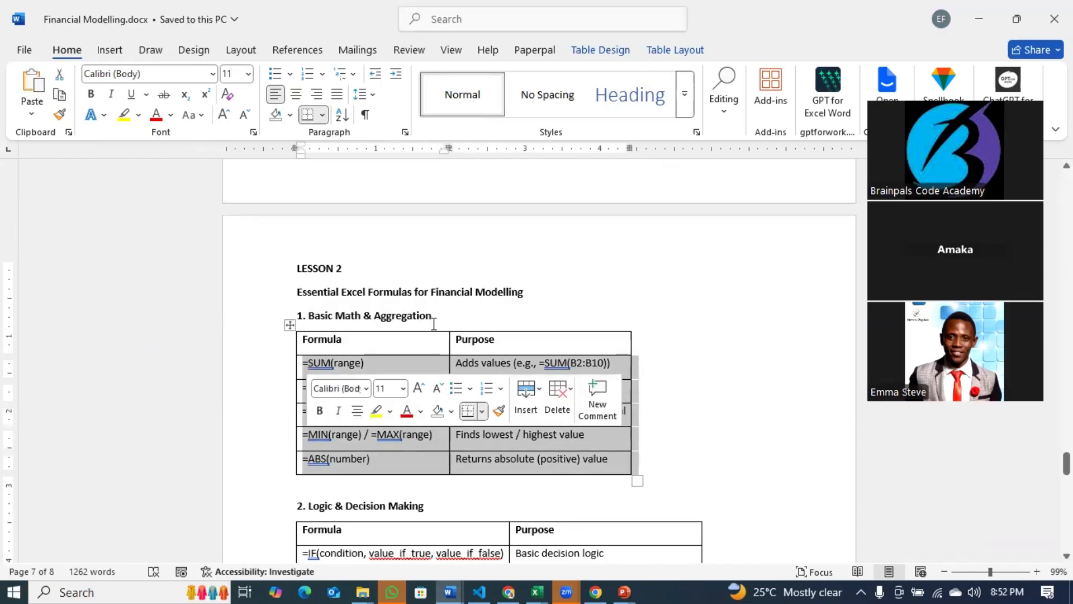
Switch to the Book1 workbook in Excel and clear the contents of cell A1.
left_click(451, 310)
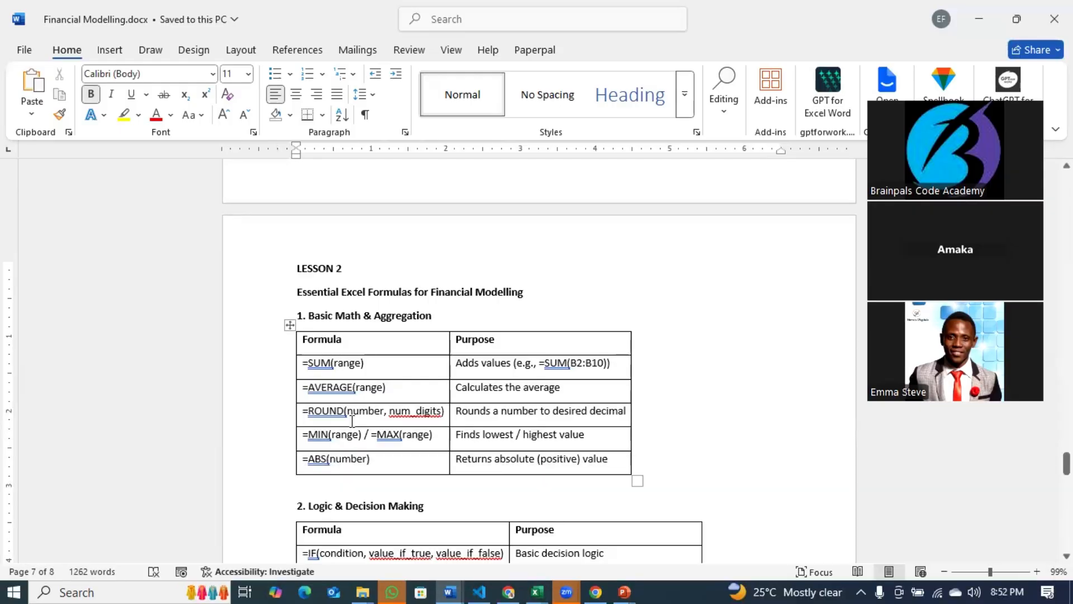
left_click(537, 592)
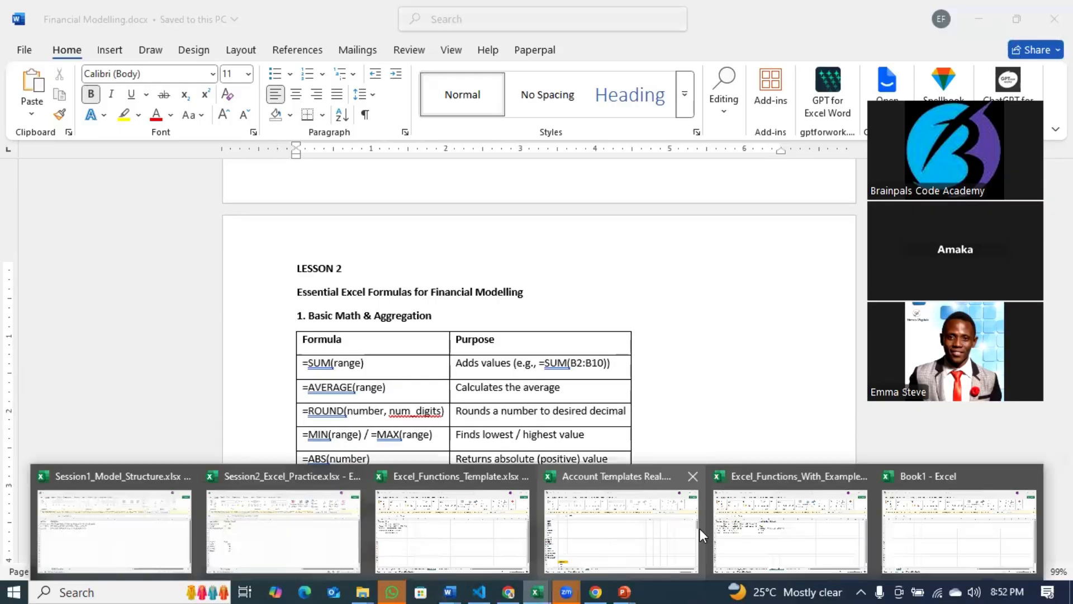
left_click(927, 542)
key("Down")
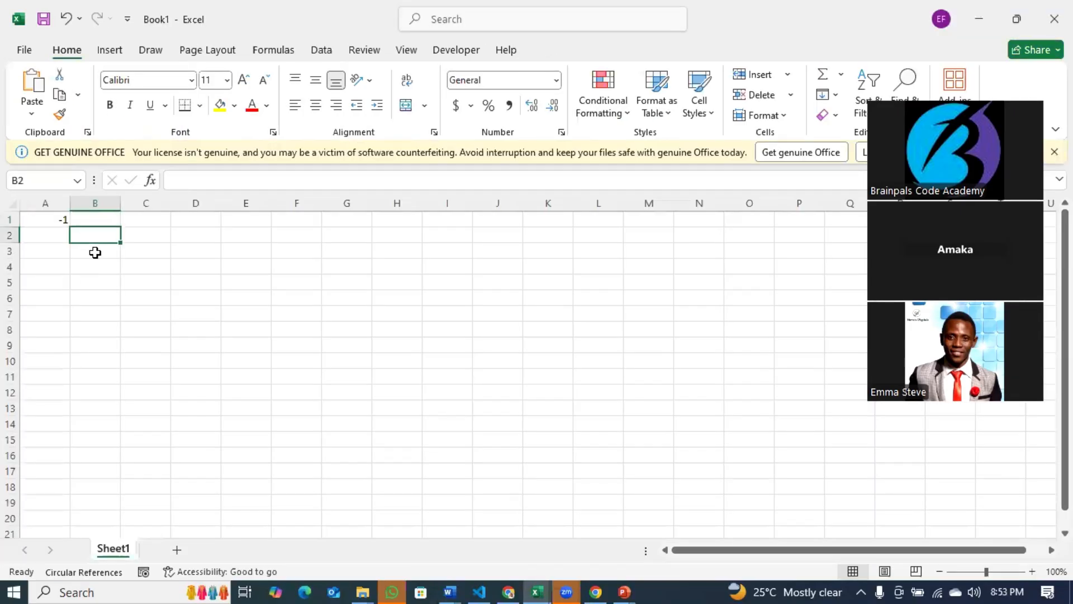
left_click(48, 216)
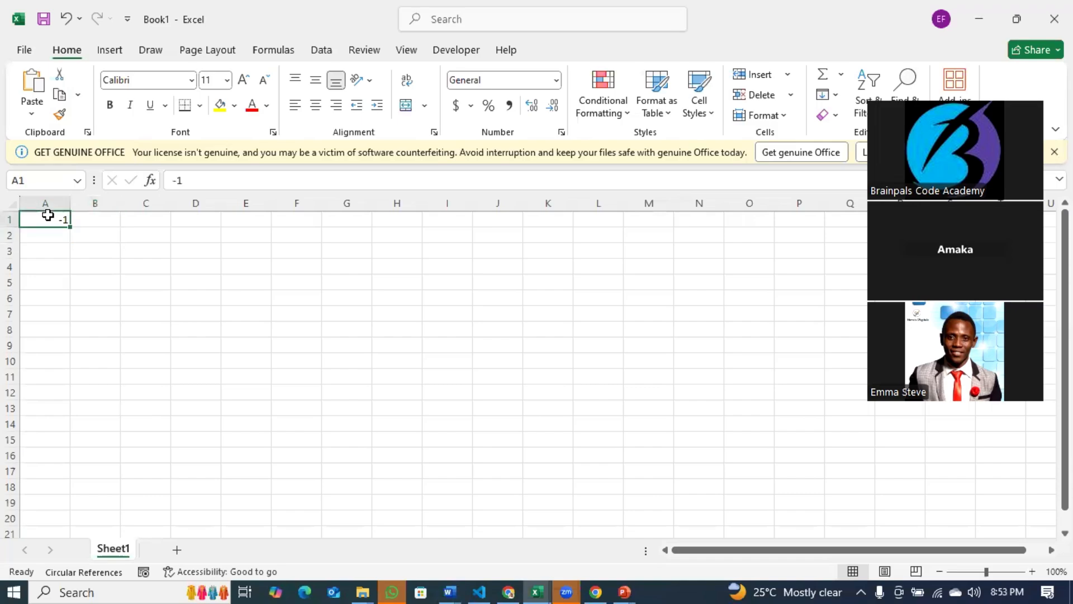
key("Delete")
Enter the column headers "Assumtptions" in cell B2 and "Input" in cell C2.
left_click(92, 234)
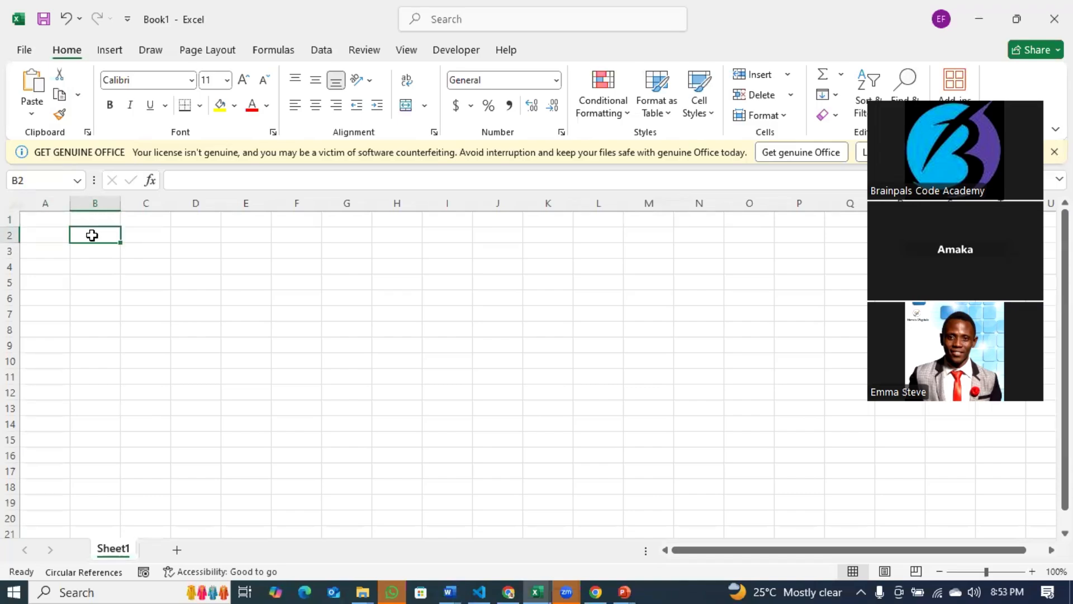
type("Assumtp")
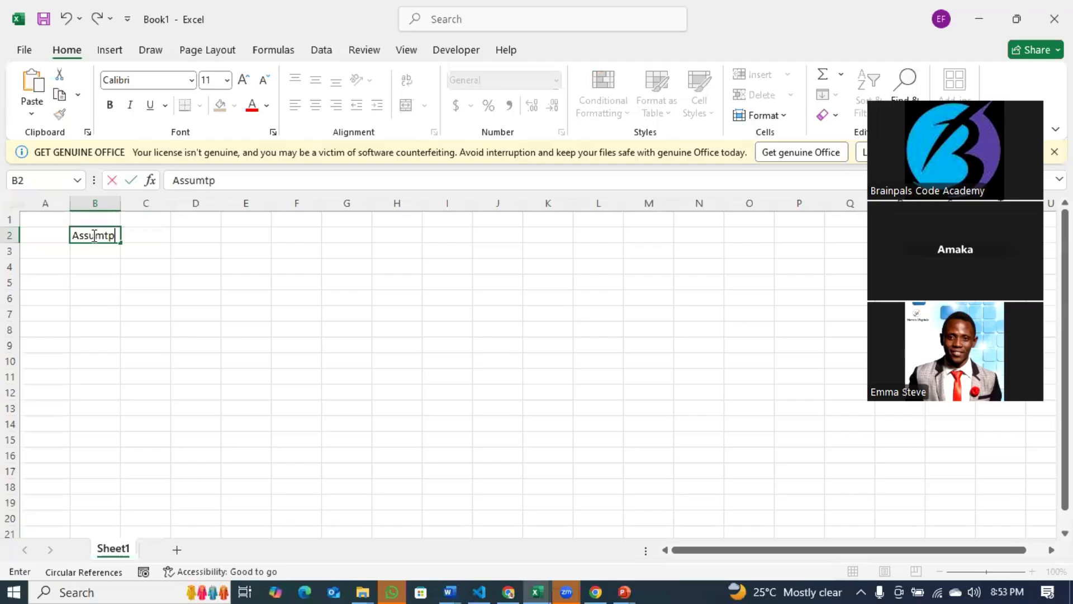
type("tions")
key("Tab")
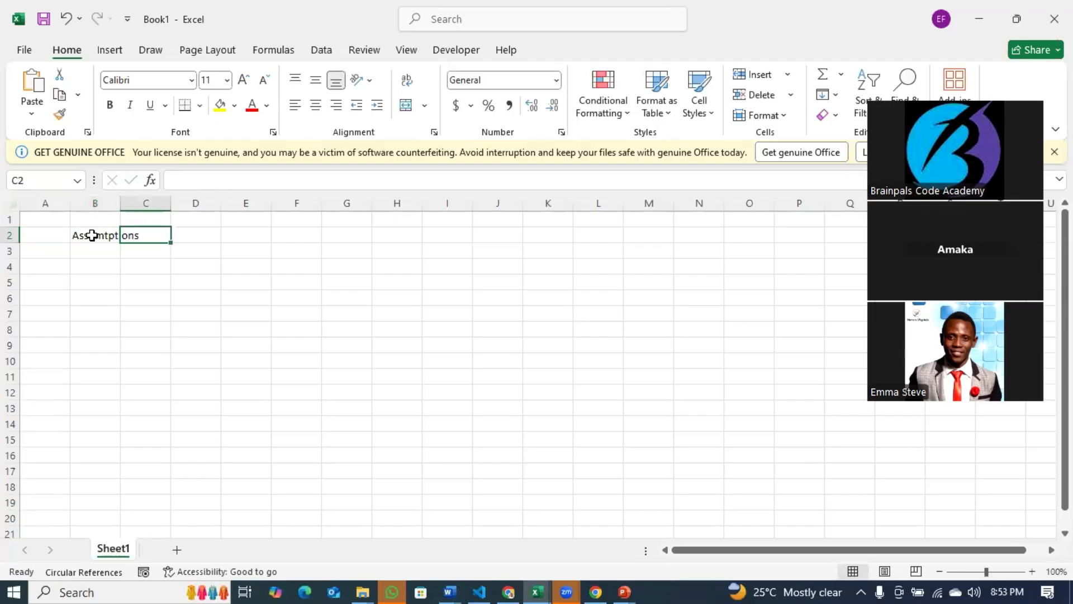
type("Input")
key("Tab")
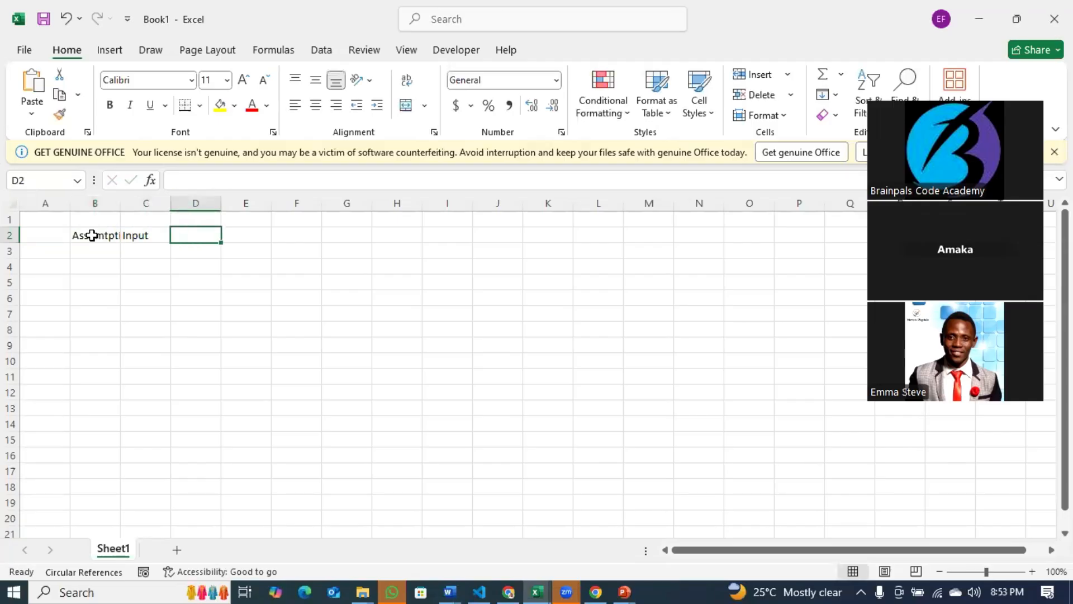
Enter the column header "Calculation" in cell D2.
left_click(147, 235)
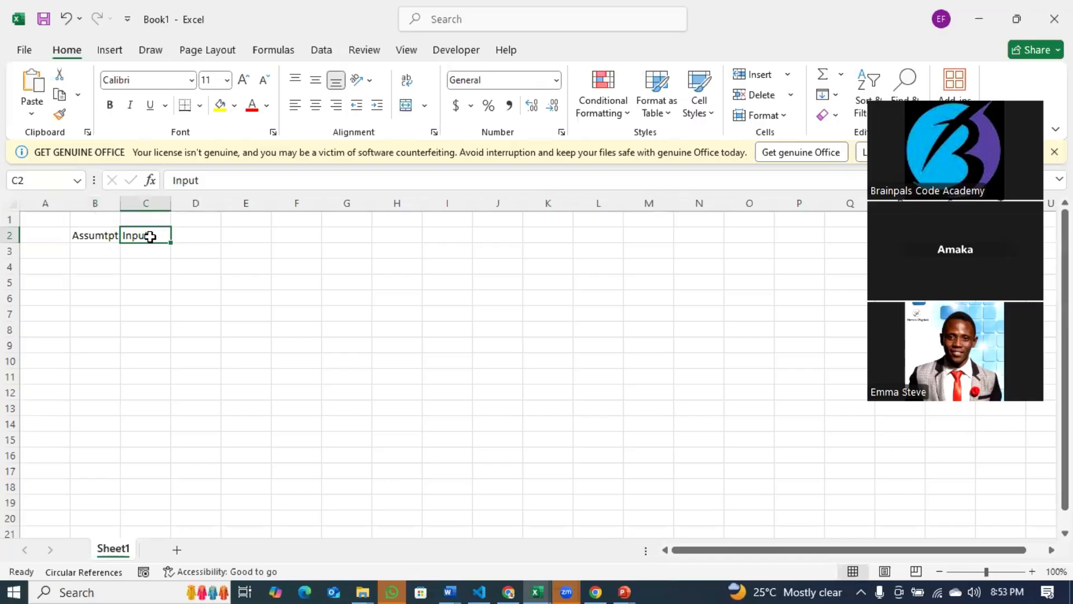
left_click(199, 235)
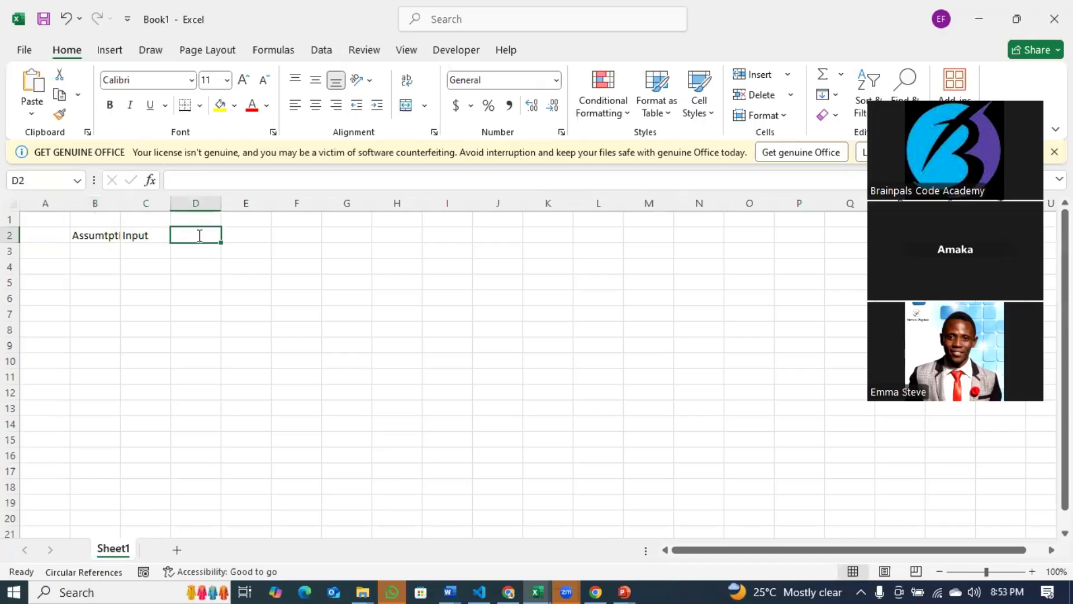
type("For")
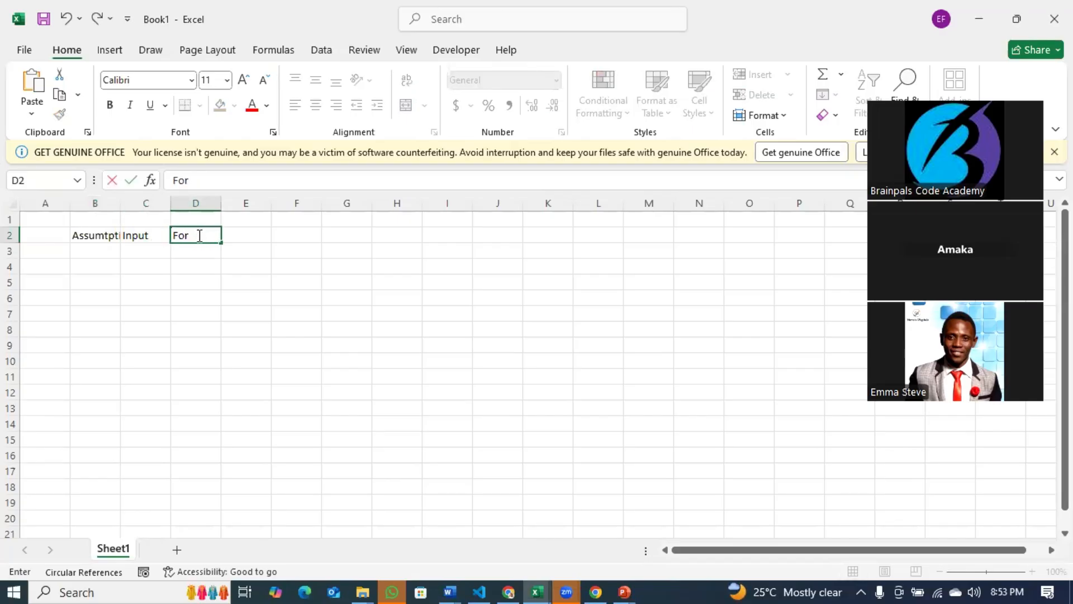
key("BackSpace")
key("BackSpace")
key("BackSpace")
type("Calculation")
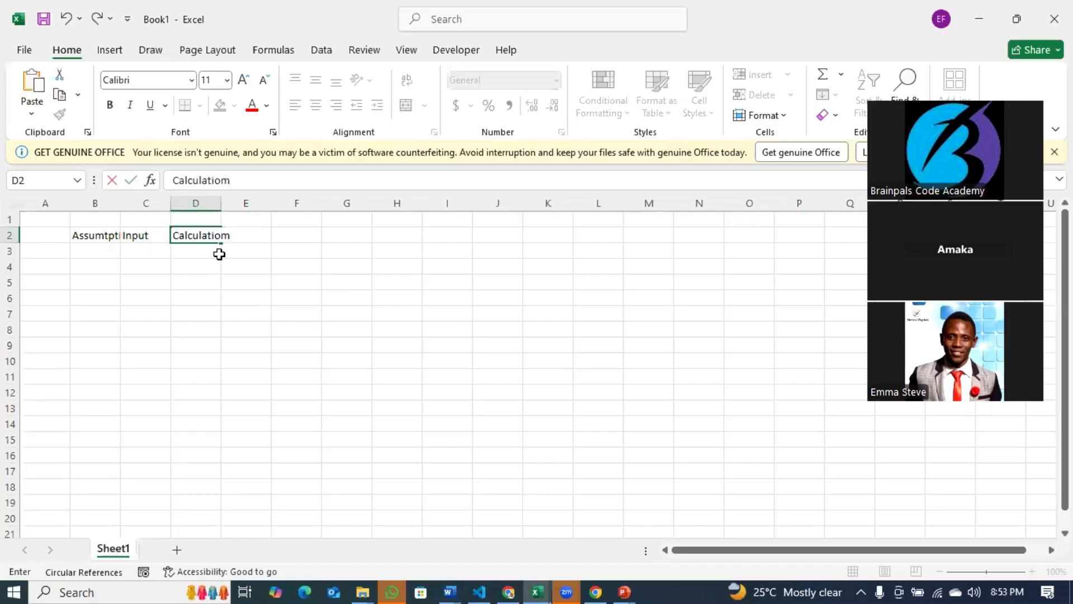
key("BackSpace")
left_click(226, 268)
Autofit the widths of columns B and D to their header text and dismiss the circular reference warning.
double_click(120, 203)
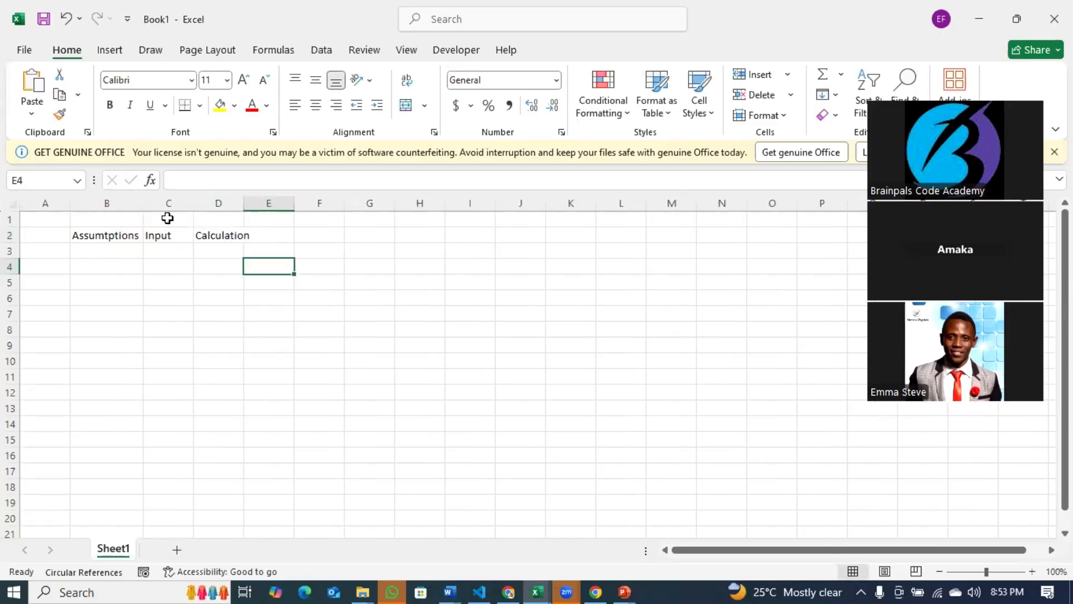
double_click(242, 203)
left_click(122, 251)
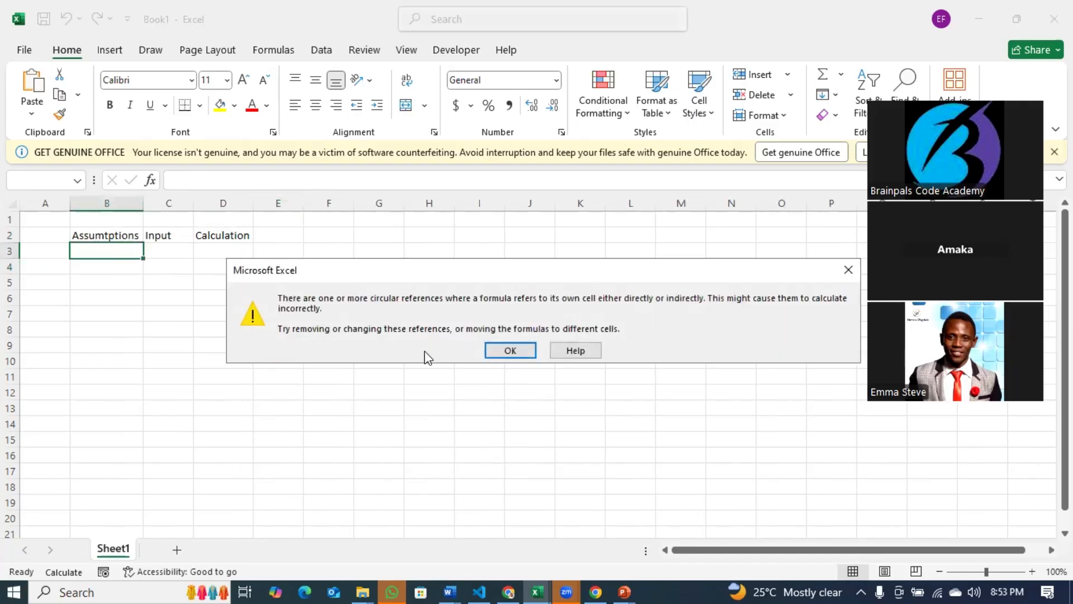
left_click(508, 349)
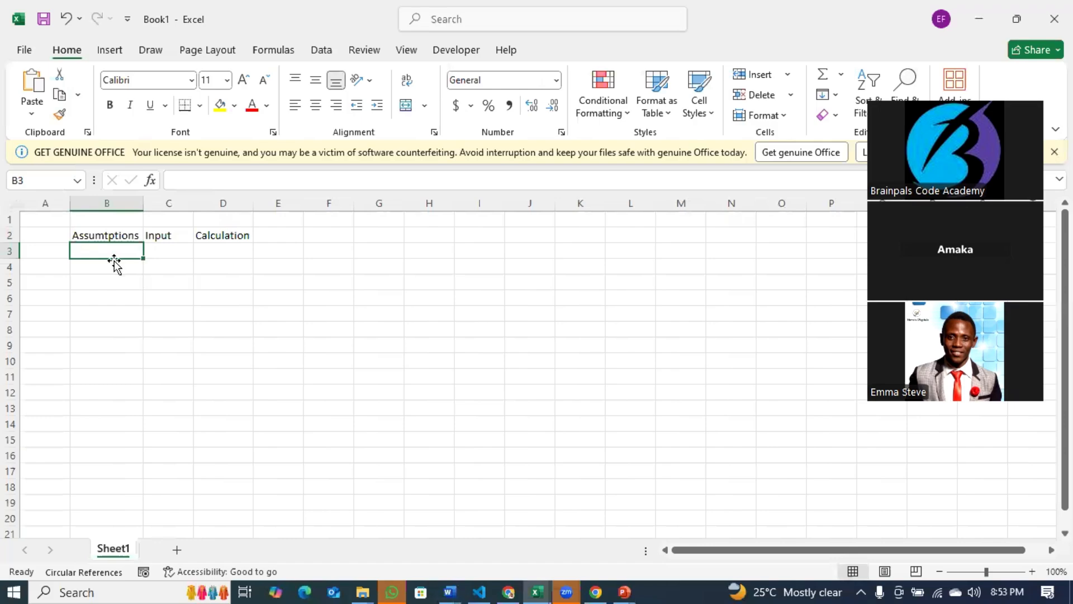
List the phone brands Iphone, Techno, Itel and Samsung in cells B3 to B6 under the first header.
type("Appl")
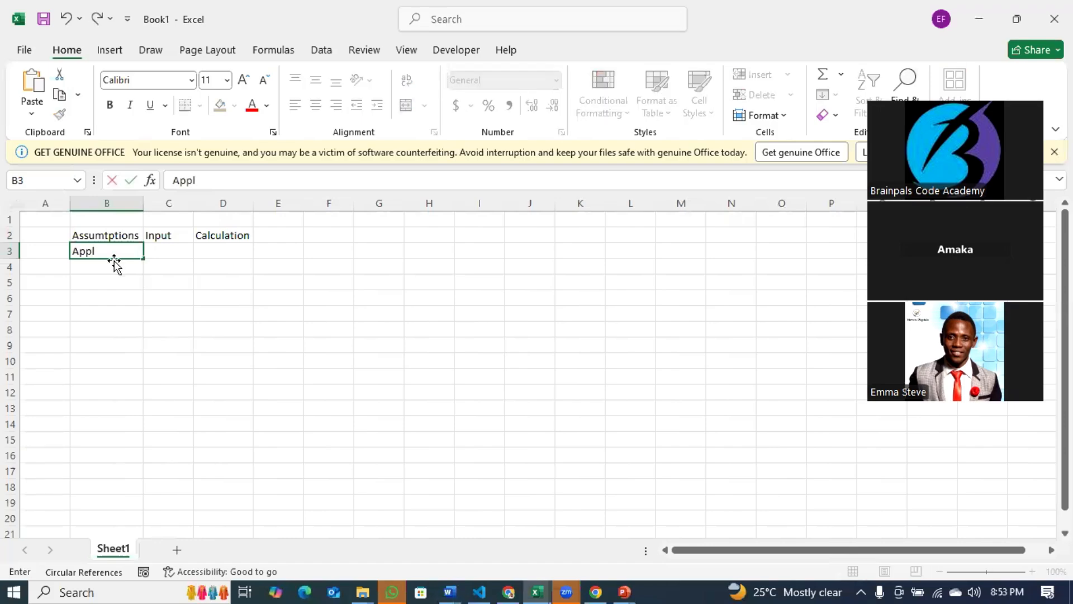
type("ye")
type("e")
key("BackSpace")
key("BackSpace")
key("BackSpace")
type("Iphone")
key("Return")
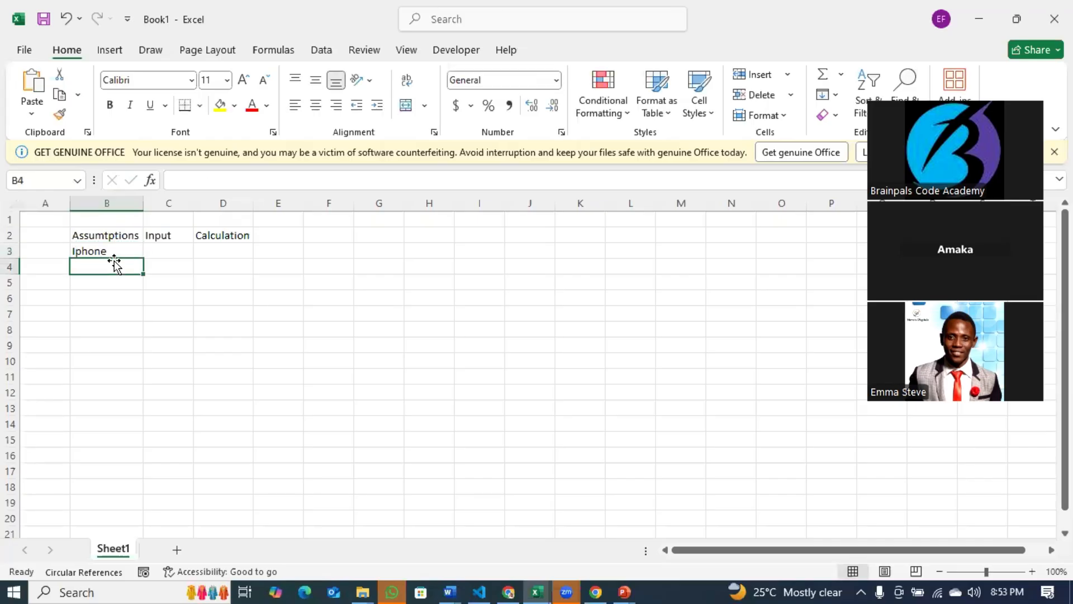
type("Techno")
key("Return")
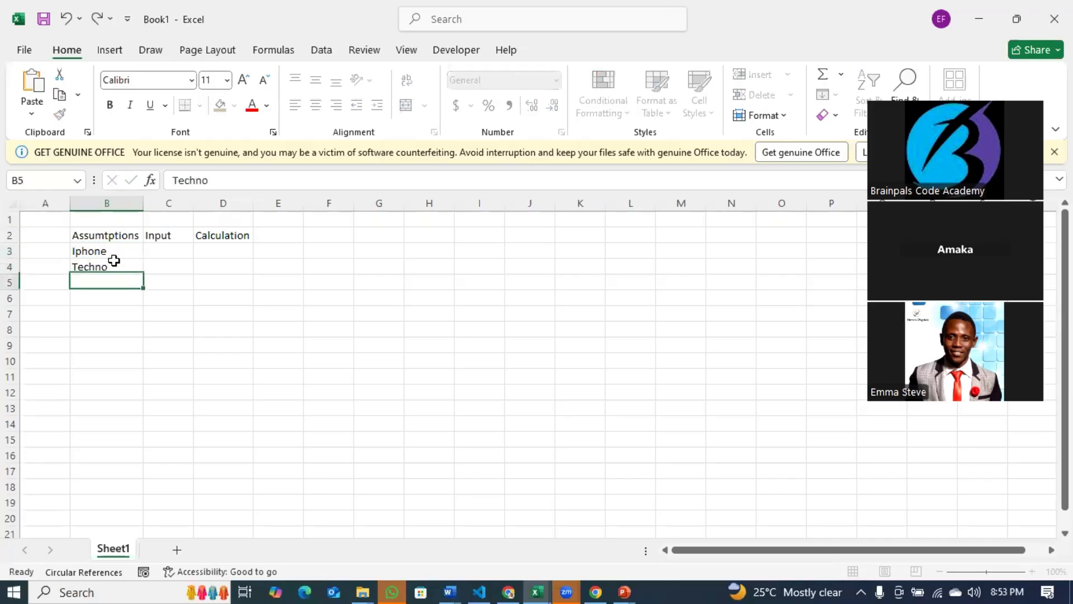
type("Itel")
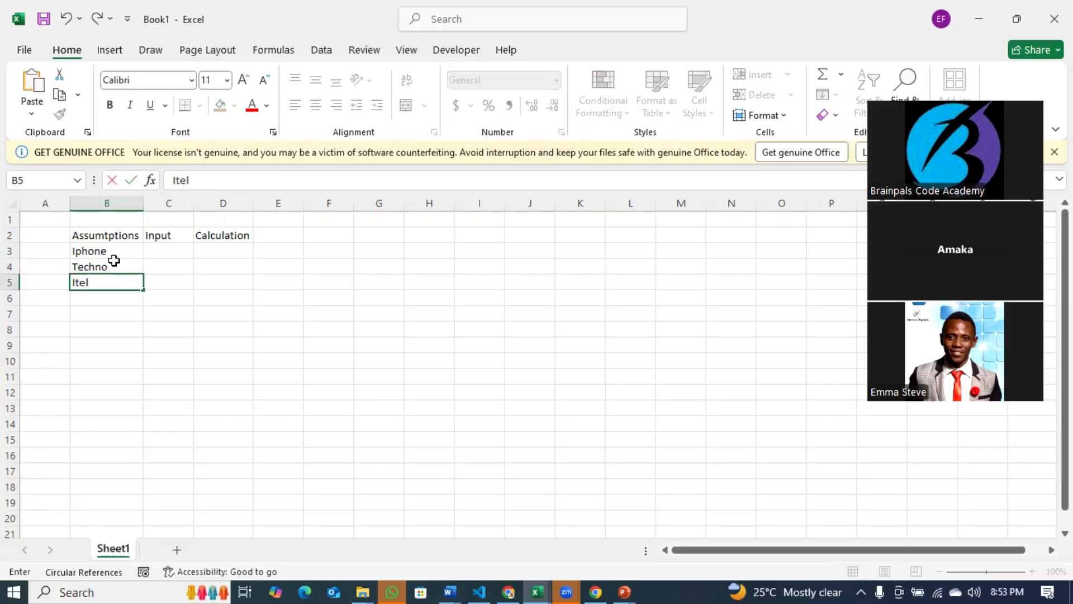
key("Return")
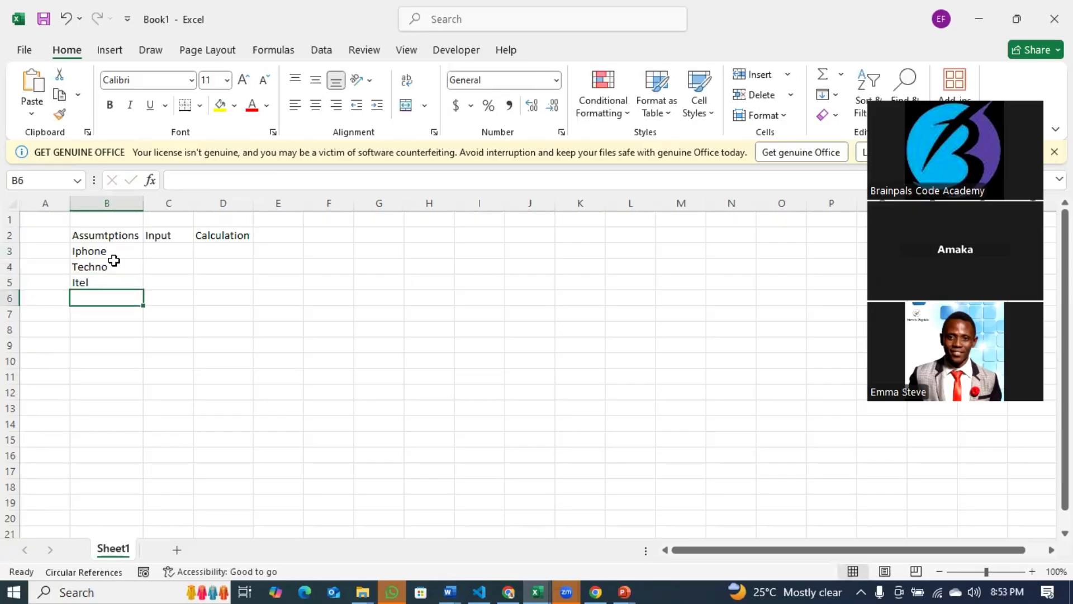
type("Samsung")
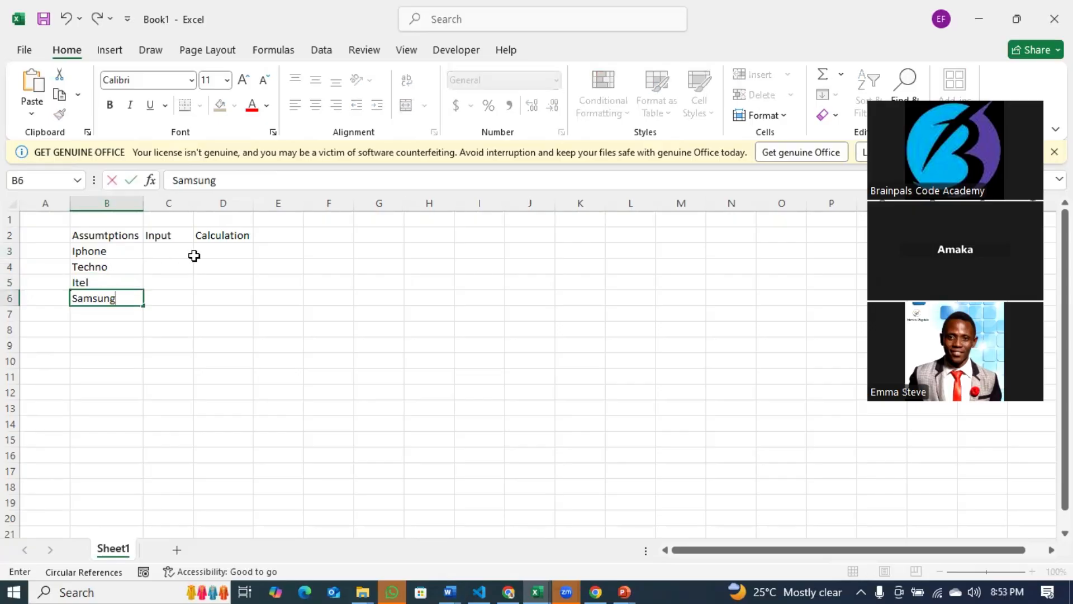
Enter the Input values 20000, 40000, 50000 and 60000 in cells C3 to C6 for the four brands.
left_click(173, 253)
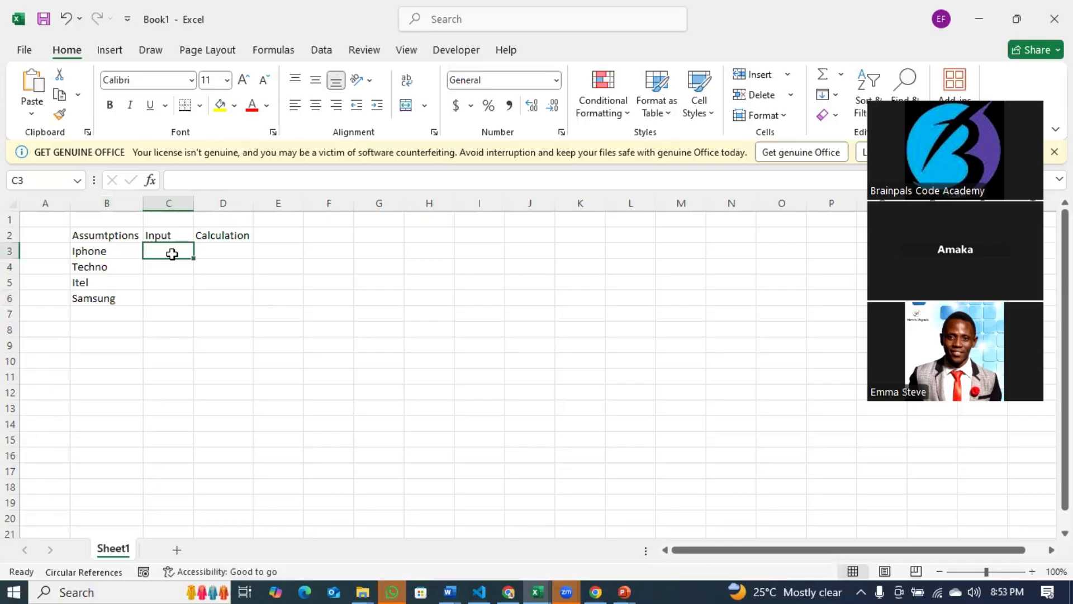
type("20000")
key("Return")
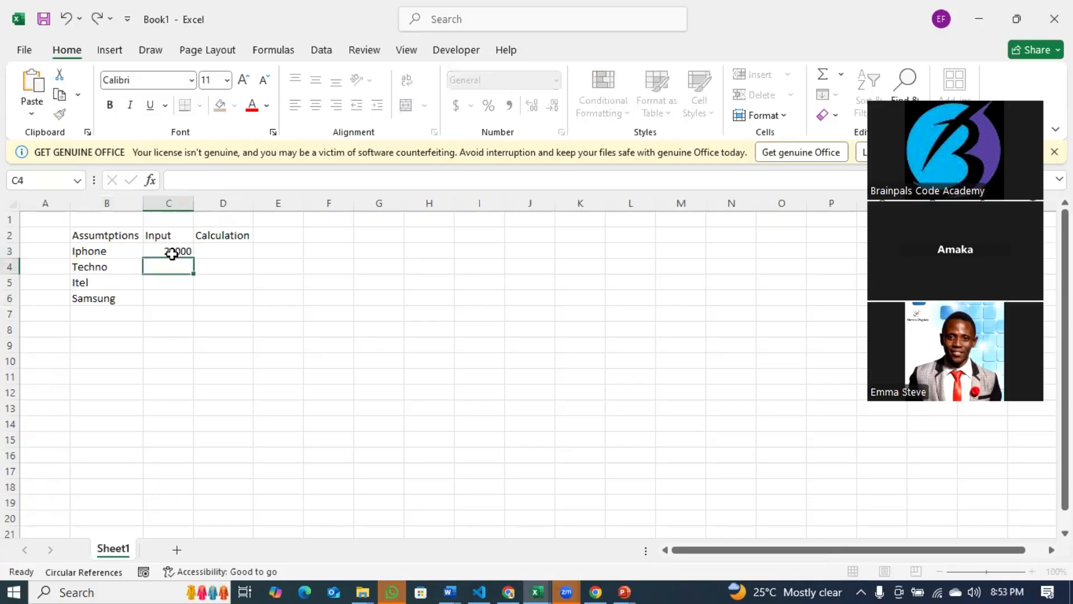
type("40000")
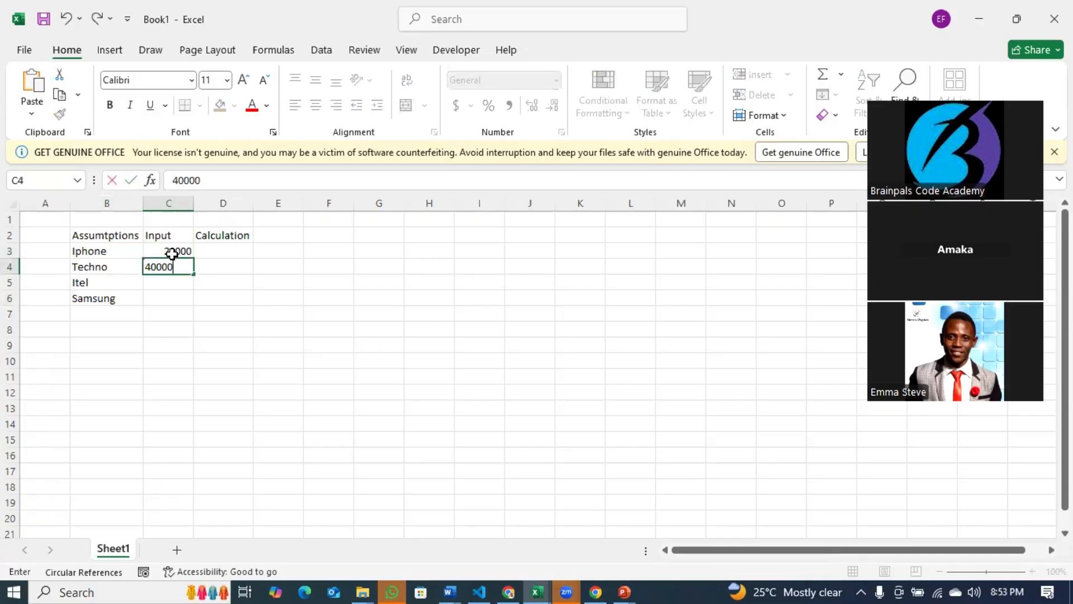
key("Return")
type("50000")
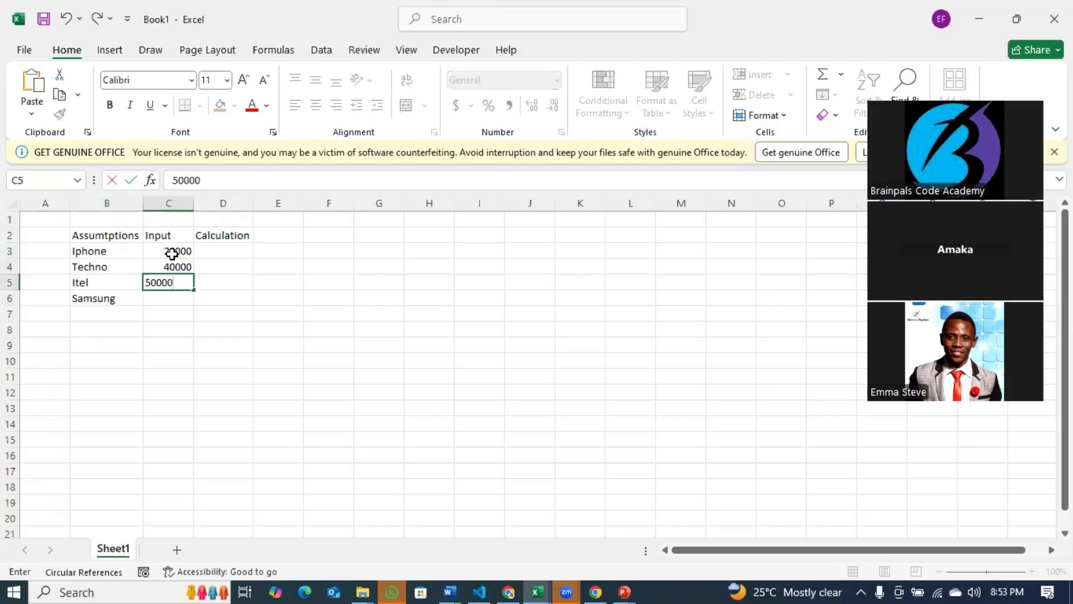
key("Return")
type("6000")
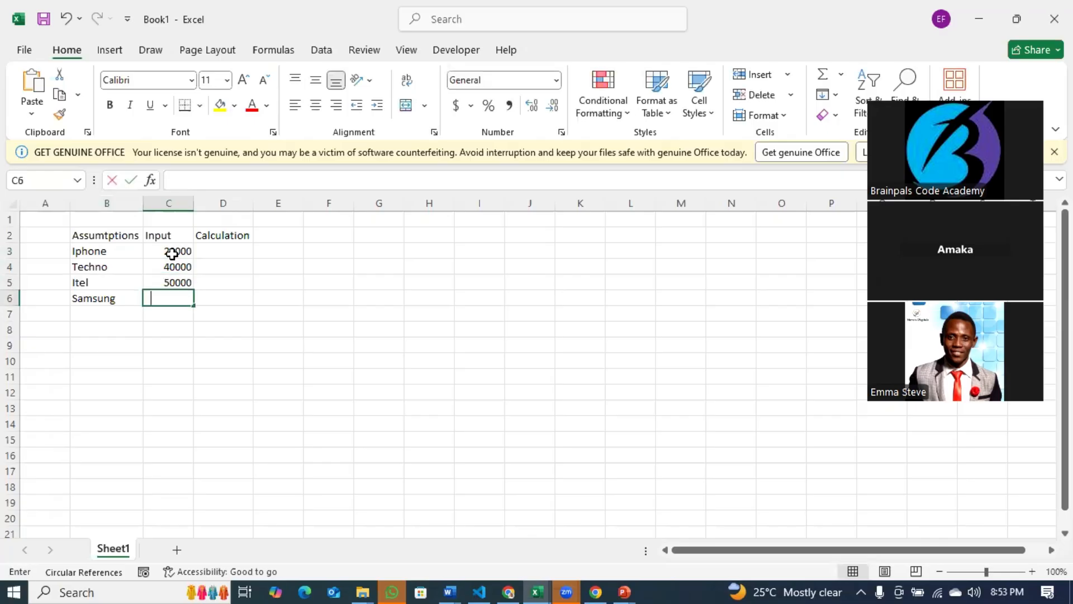
type("0")
key("Return")
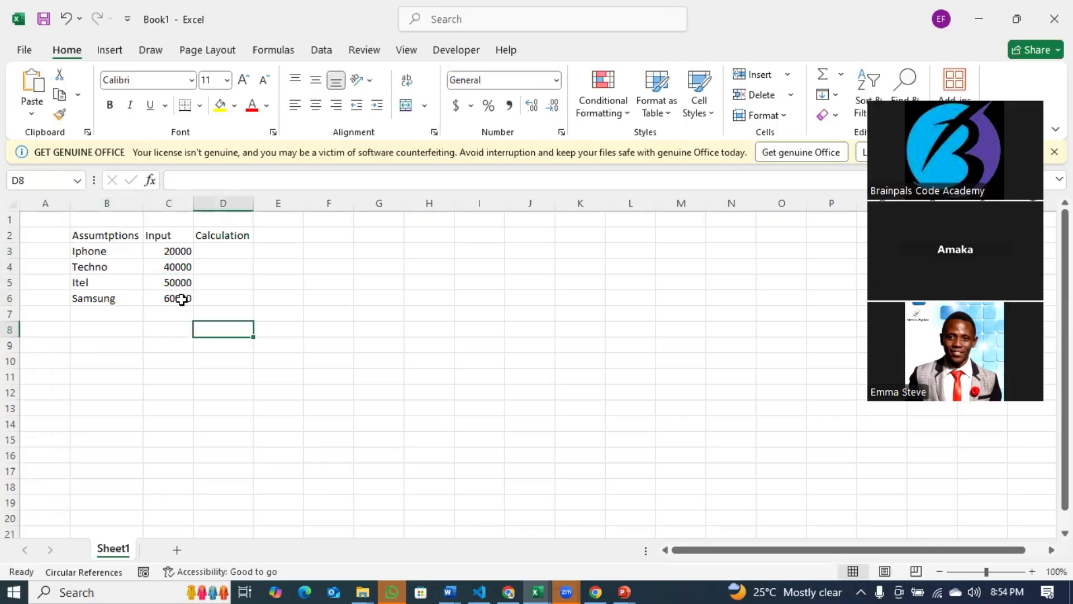
left_click_drag(174, 248, 178, 301)
left_click(119, 235)
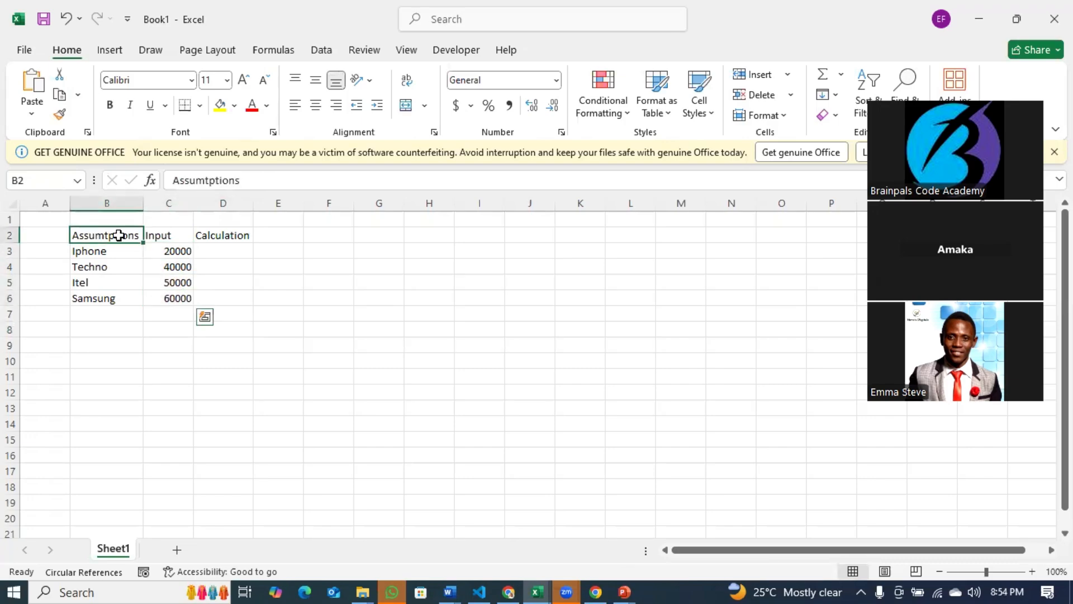
left_click(158, 236)
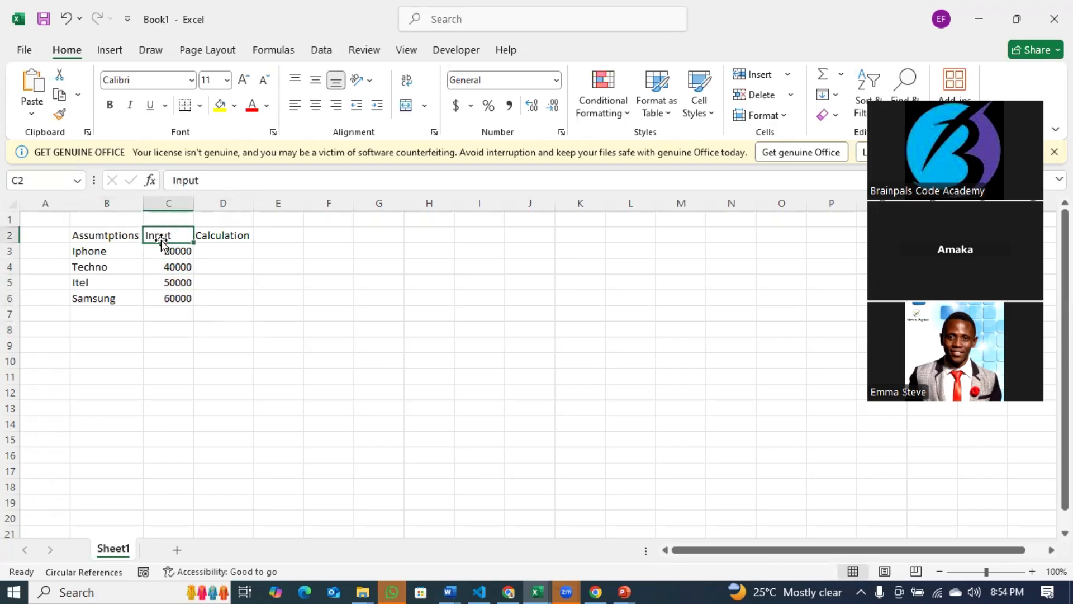
left_click(237, 238)
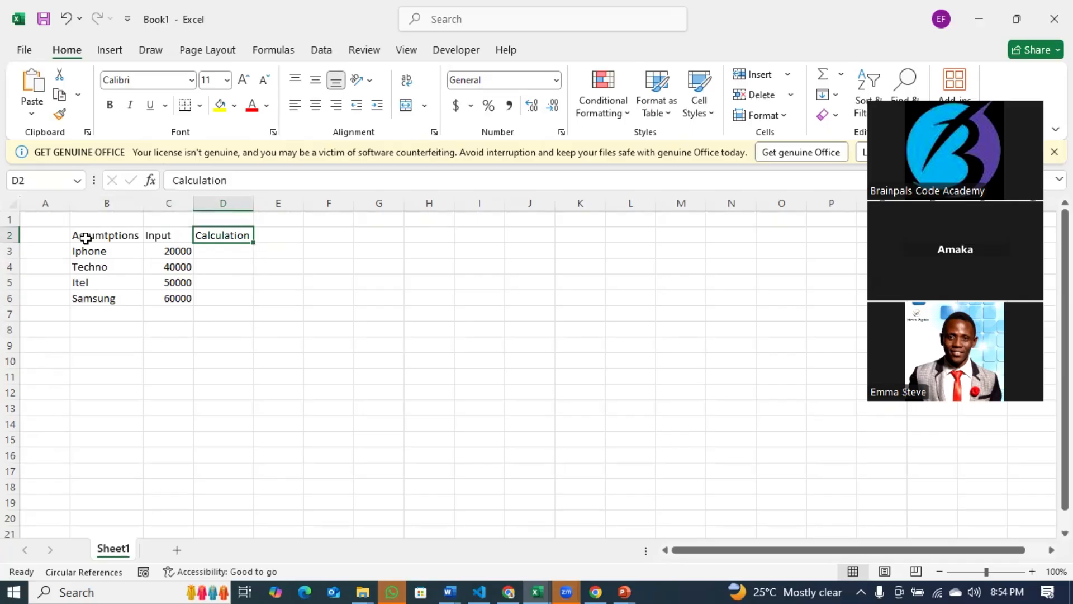
left_click_drag(85, 238, 230, 237)
left_click(213, 313)
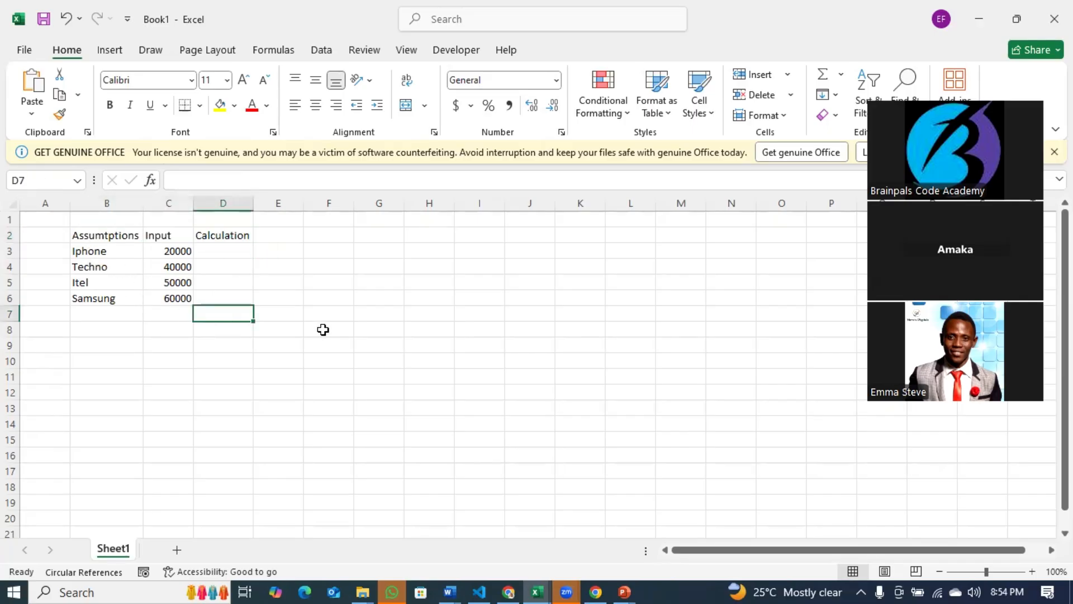
Check the Basic Math & Aggregation formula table in the Financial Modelling Word document, and return to the Book1 workbook in Excel.
left_click(456, 587)
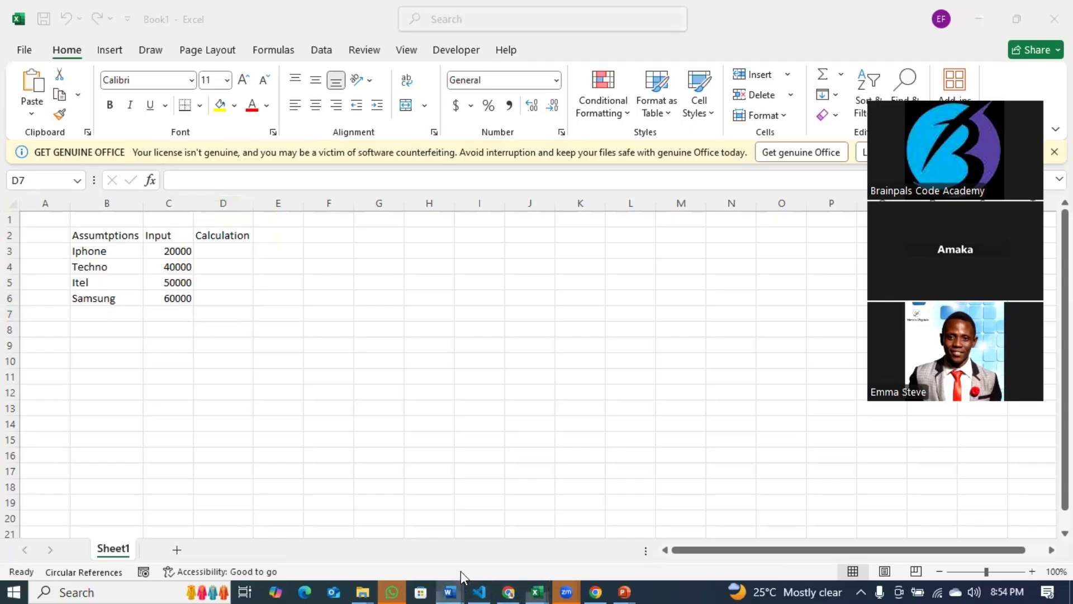
left_click(558, 543)
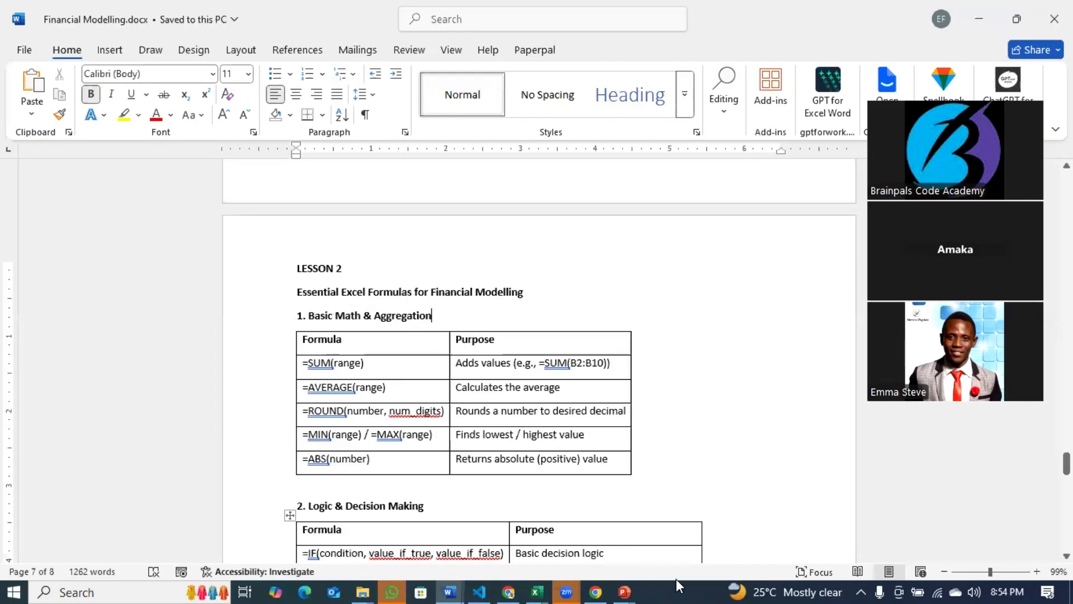
left_click(537, 591)
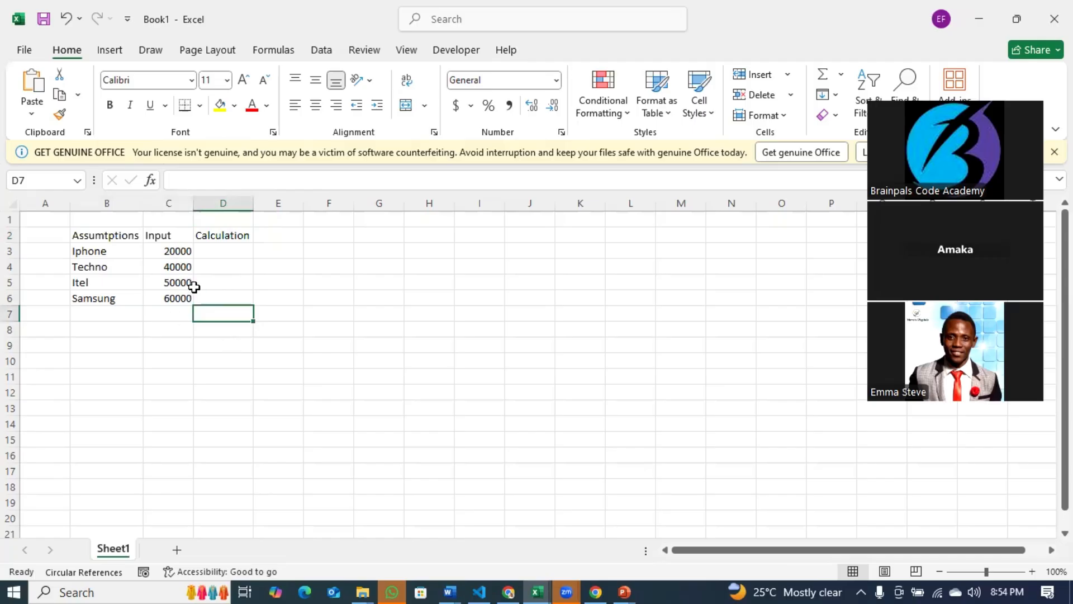
Total the four brand values in C3 to C6 with a SUM formula in cell E3.
left_click(279, 251)
type("s")
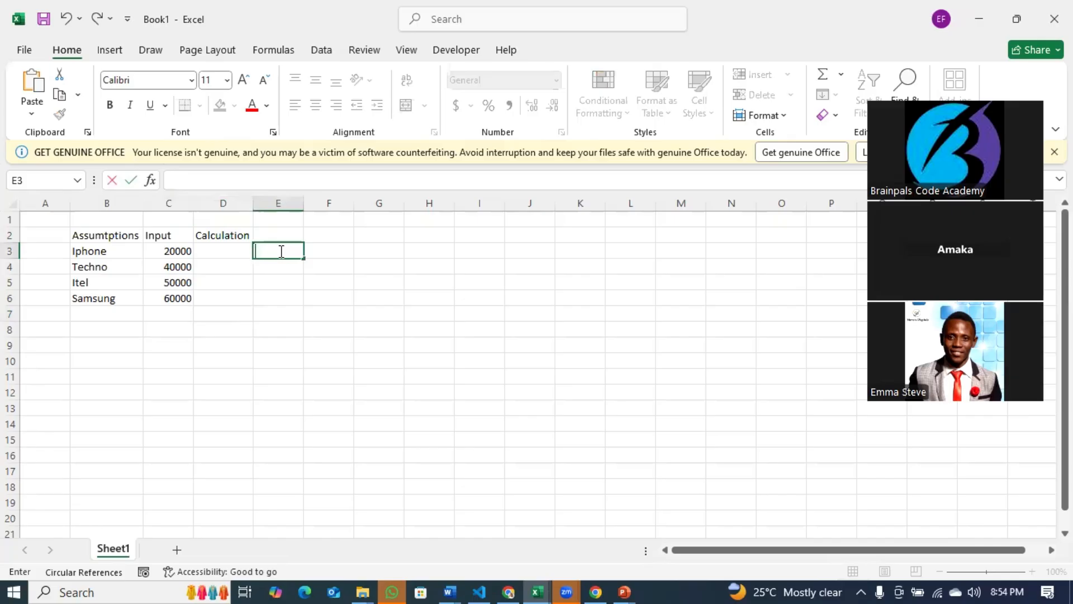
type("=")
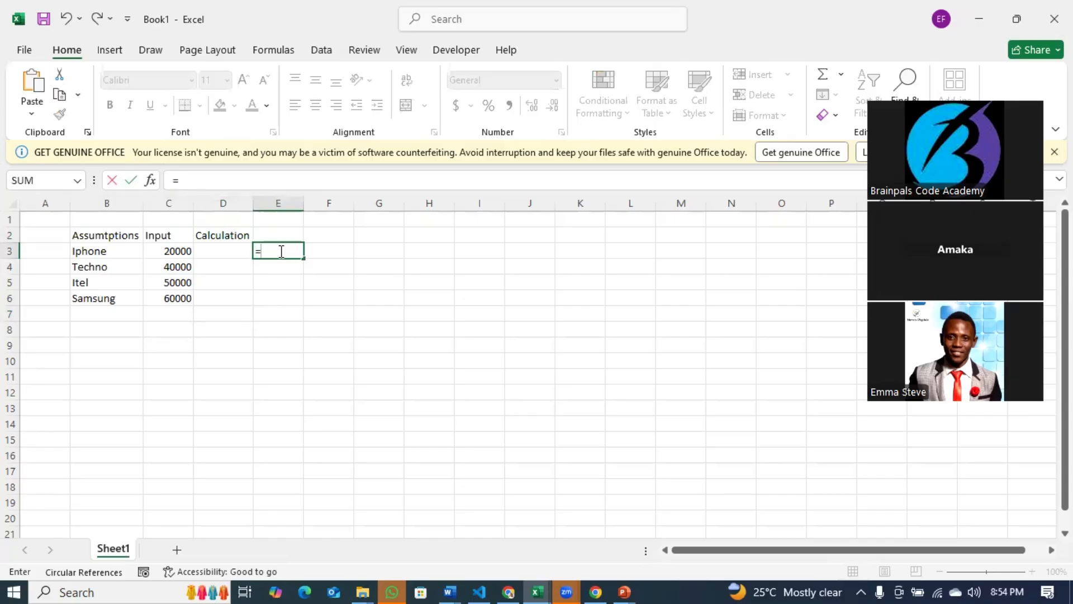
type("um")
key("Tab")
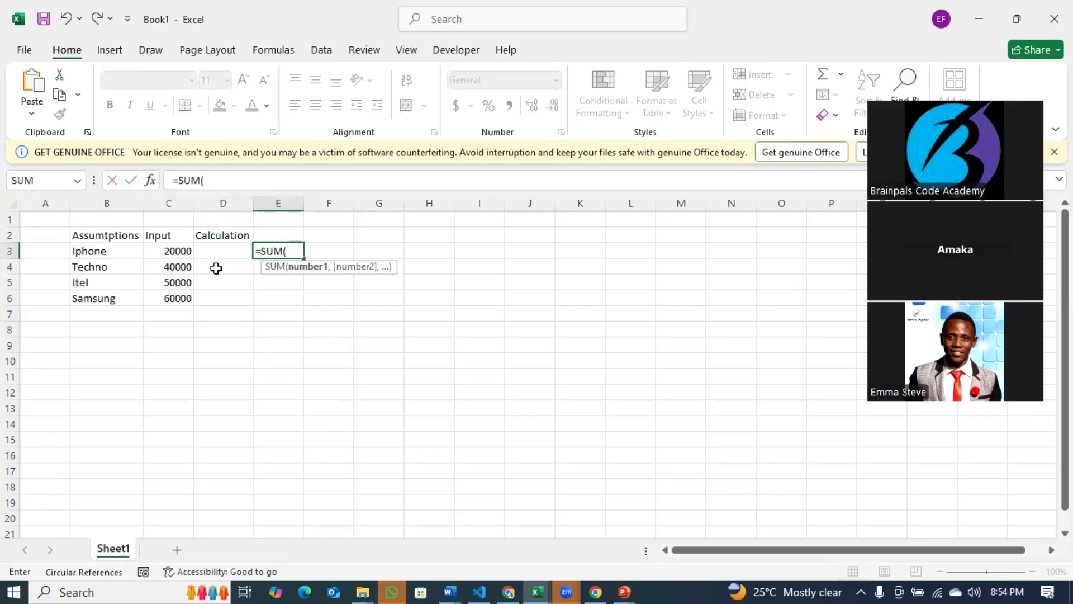
left_click_drag(177, 251, 196, 298)
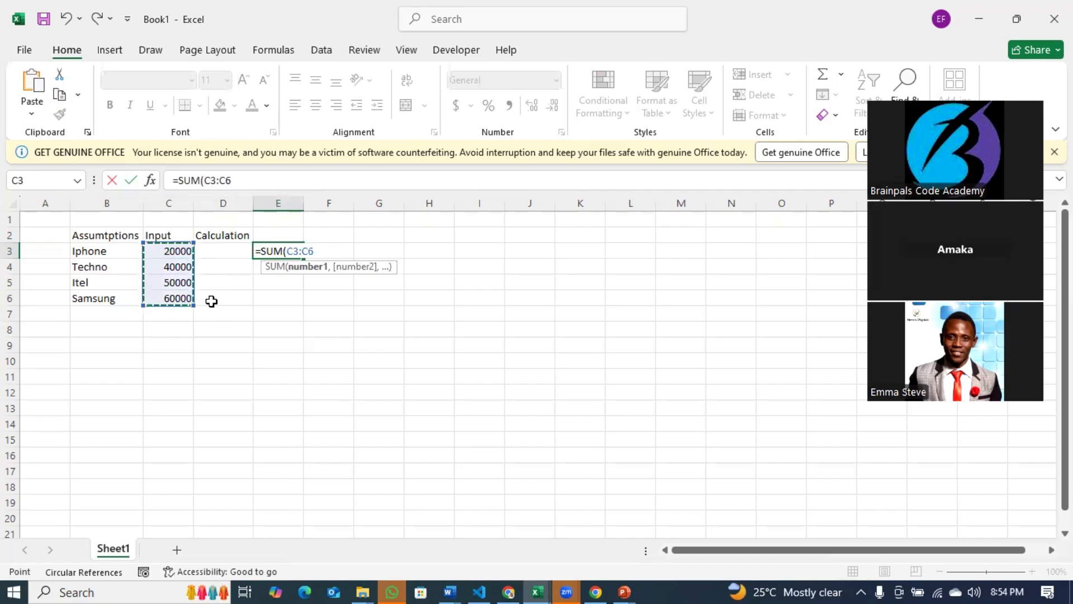
key("Return")
Replace the formula in E3 with =SUM(10,5) to add two typed numbers directly.
left_click(284, 249)
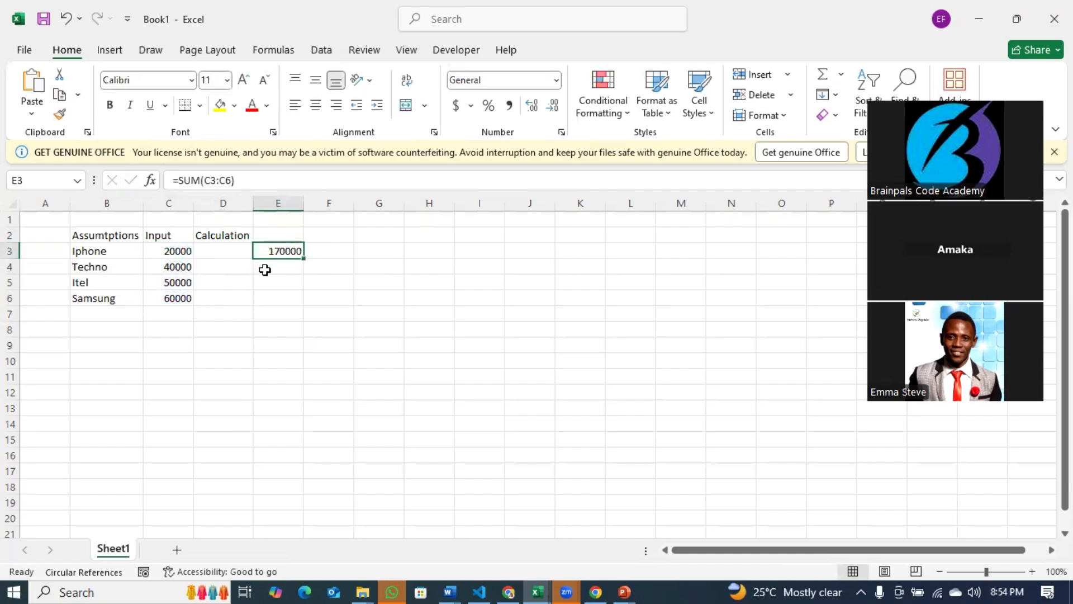
type("=s")
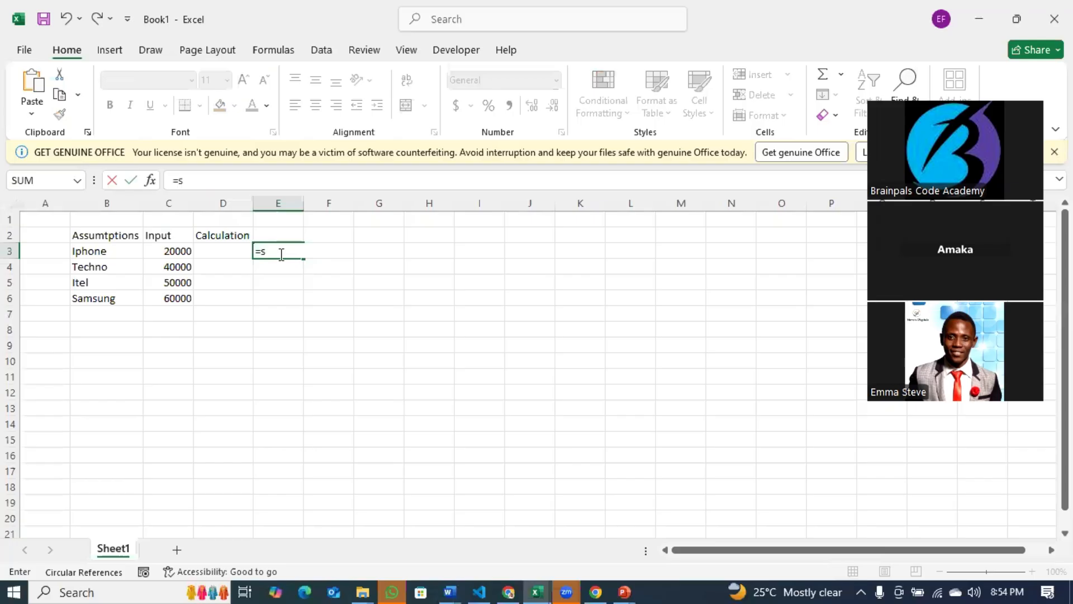
type("um(10,")
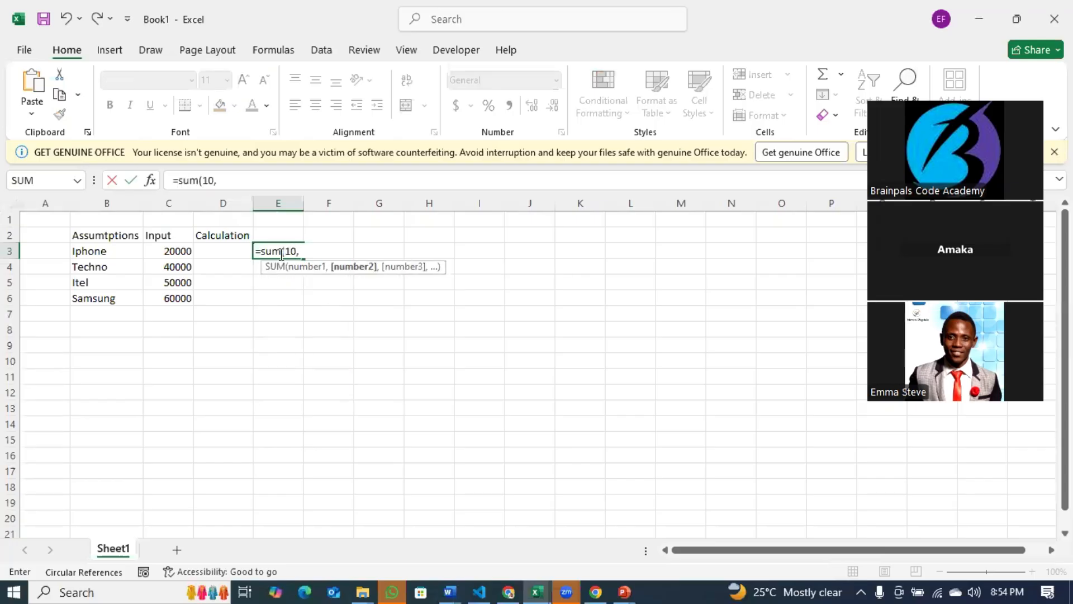
type("5)")
key("Return")
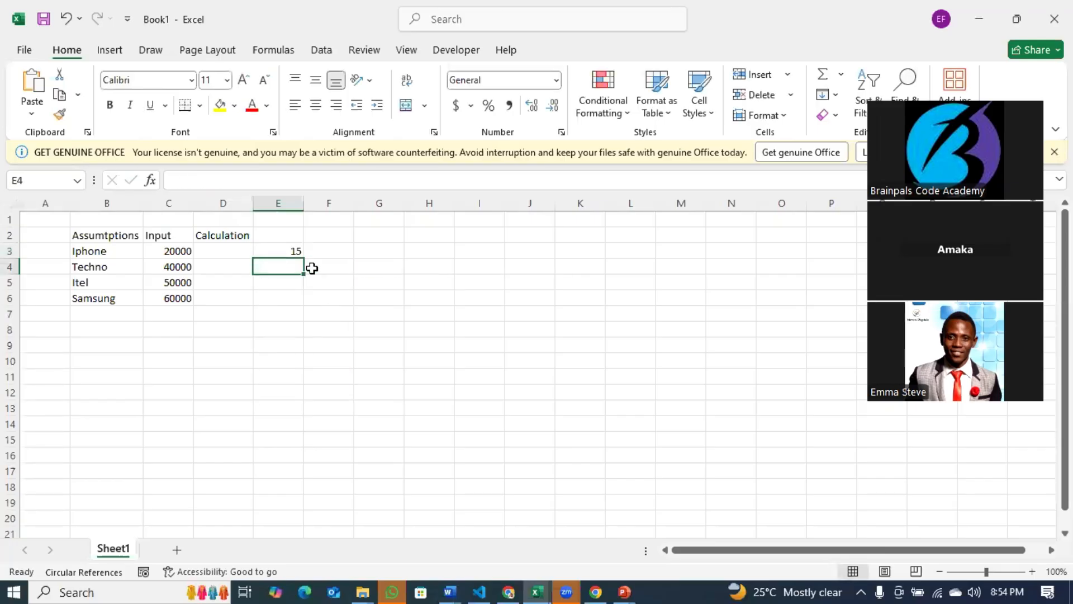
Change the formula in E3 back to a SUM of the range C3:C6.
left_click(268, 250)
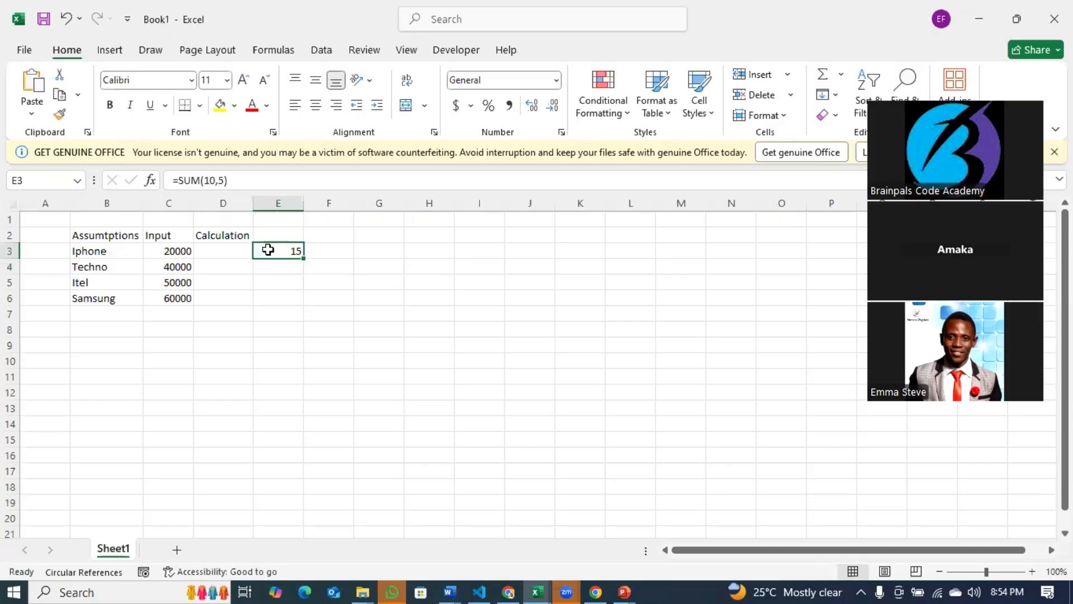
type("=sum")
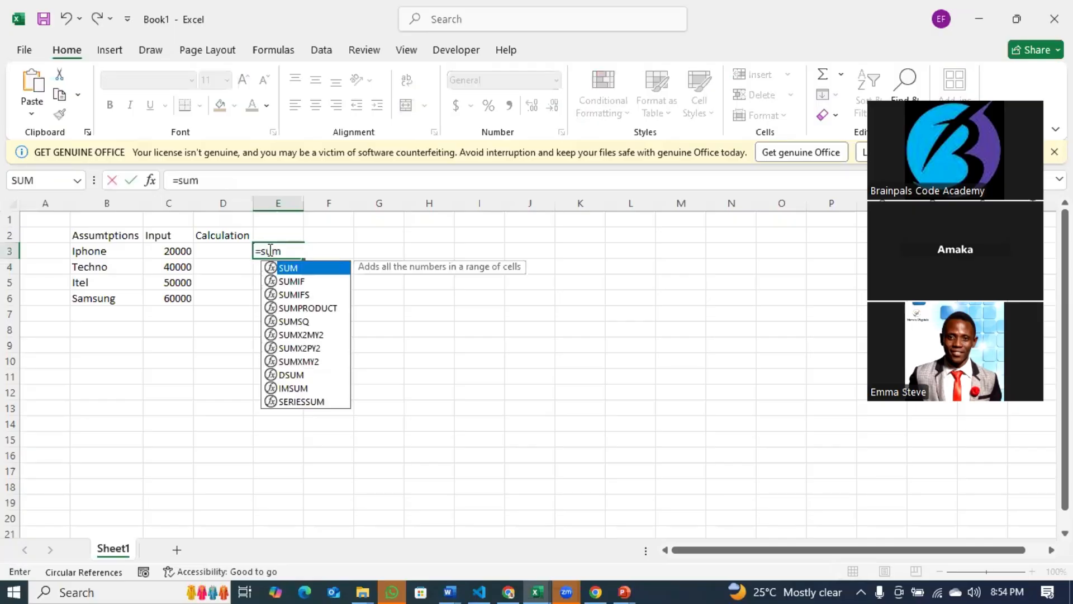
key("Tab")
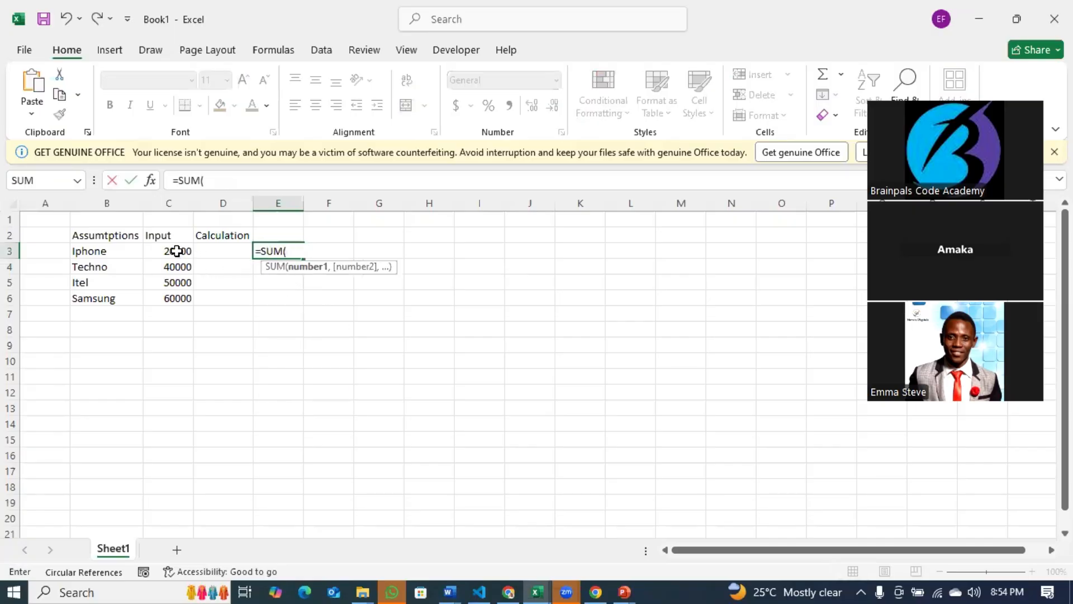
left_click_drag(176, 250, 179, 297)
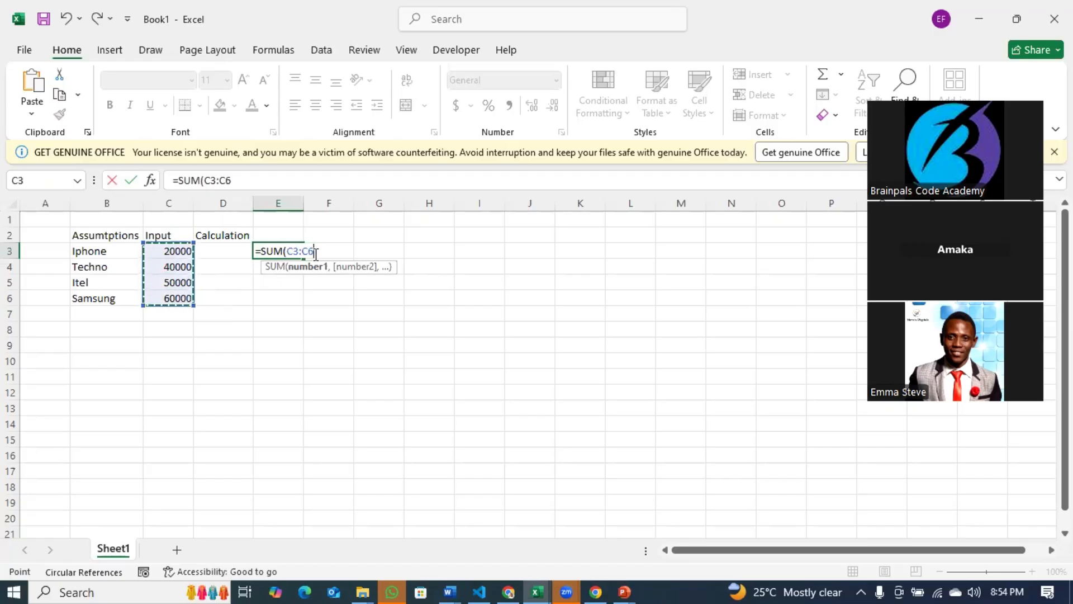
key("Return")
Replace the formula in E3 with AVERAGE over the range C3:C6 and reselect the cell.
left_click(288, 251)
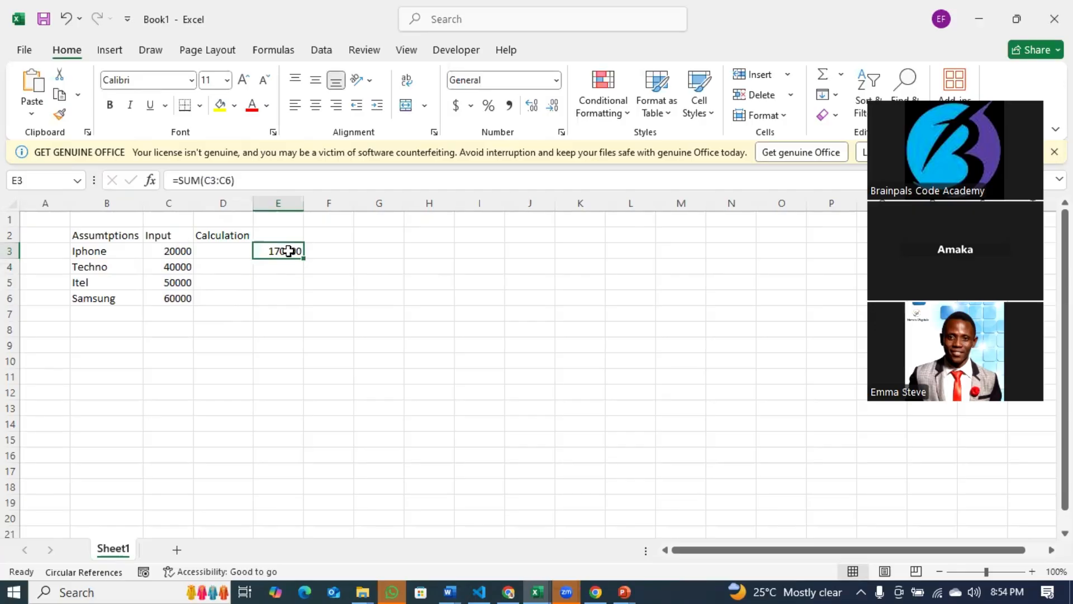
type("=av")
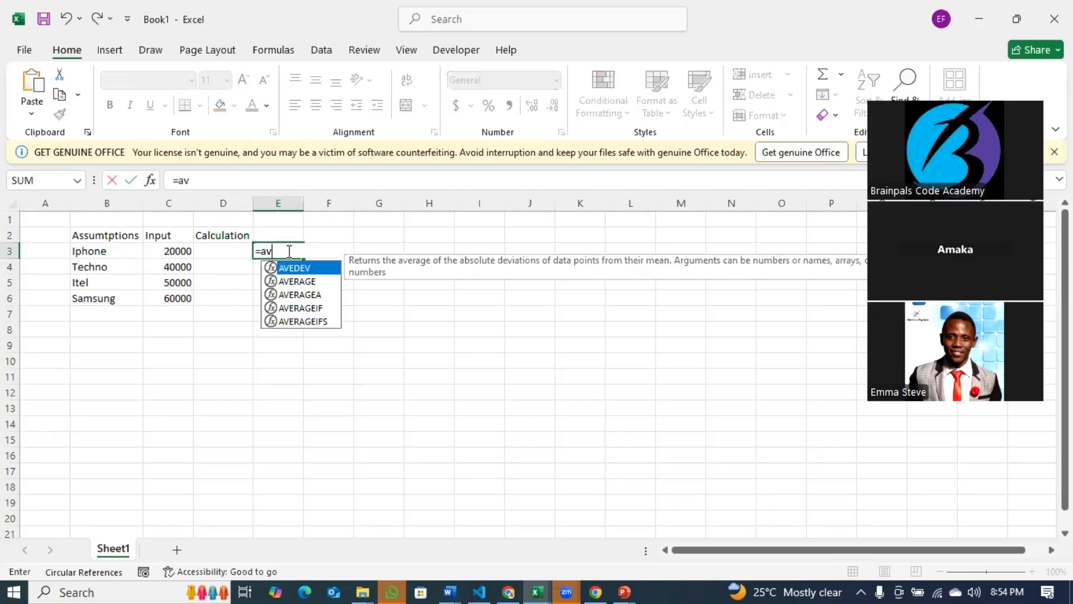
left_click(313, 281)
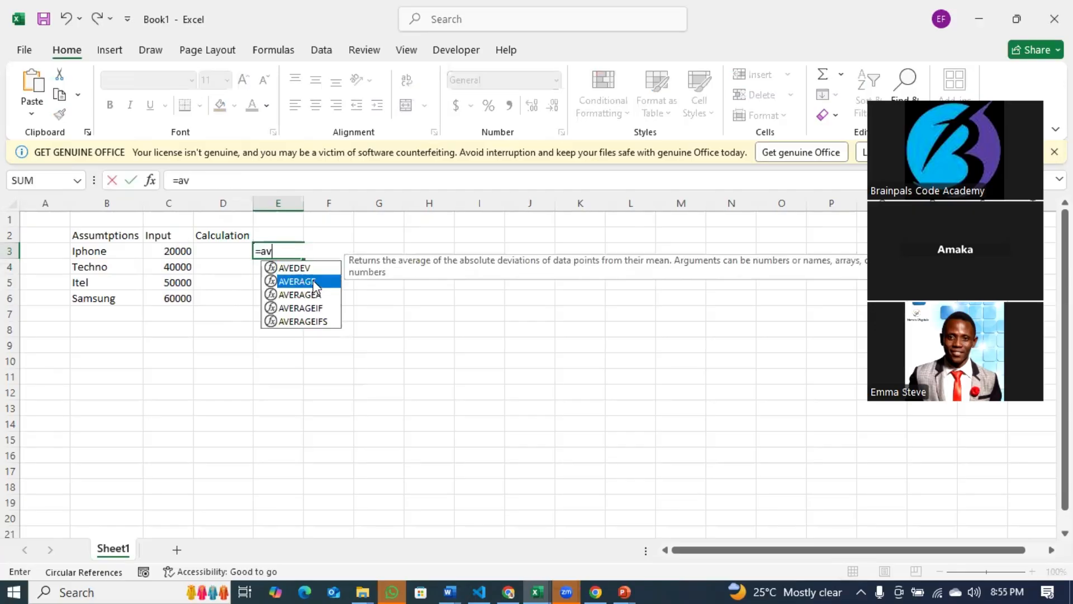
double_click(314, 281)
left_click_drag(185, 251, 173, 298)
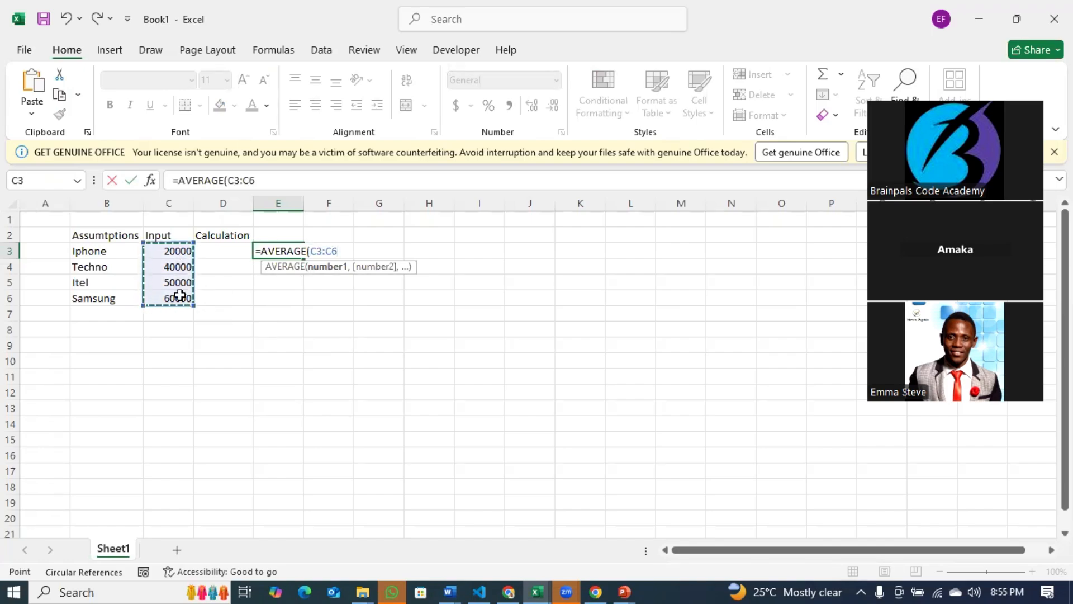
key("Return")
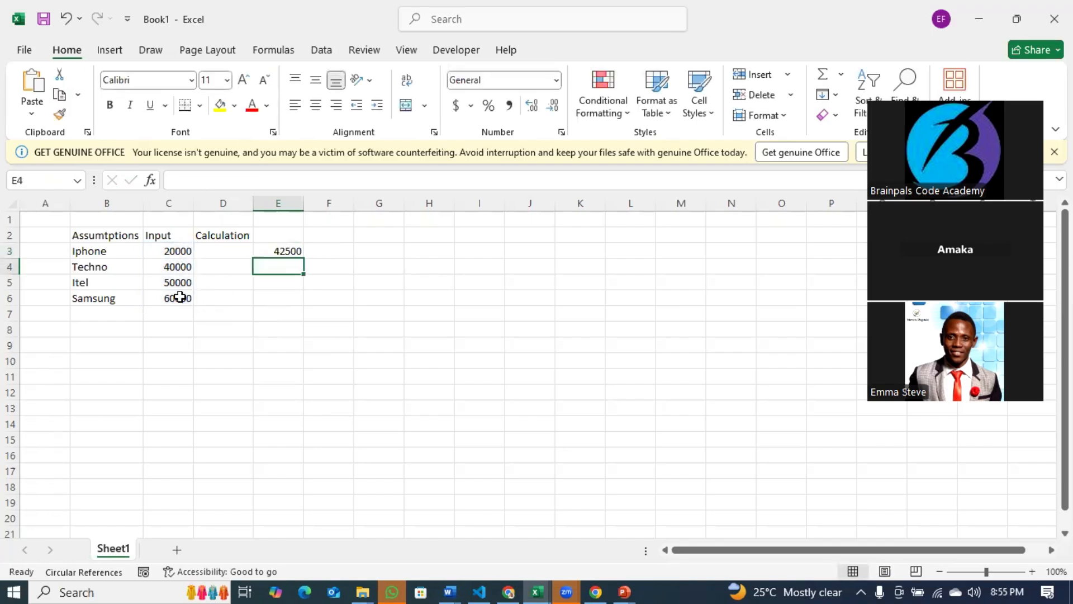
left_click(291, 249)
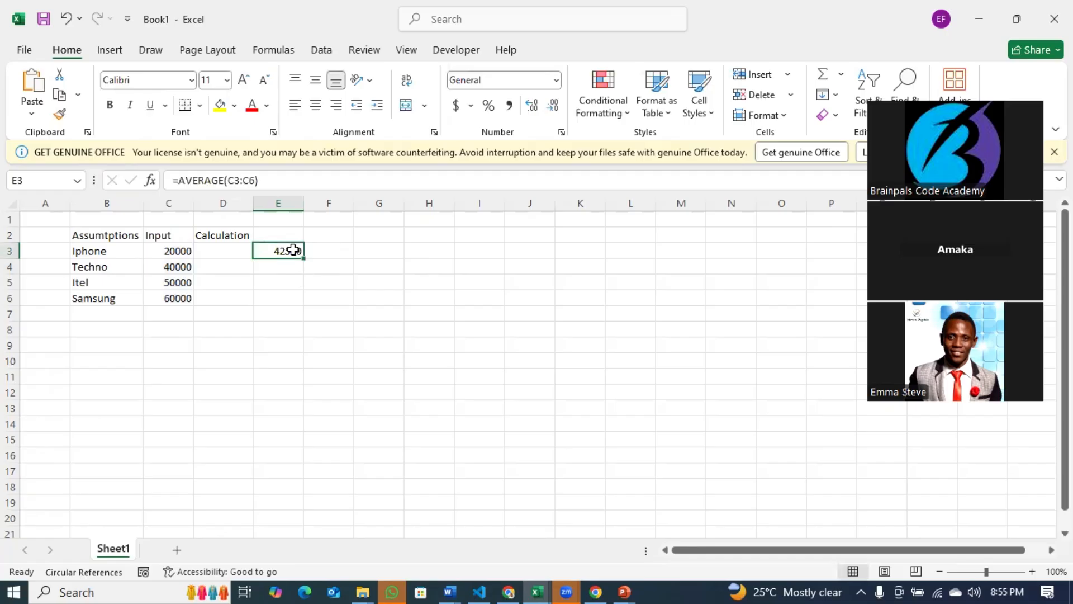
Enter -1 in cell A1 and return its absolute value in B1 with the ABS function.
left_click(59, 224)
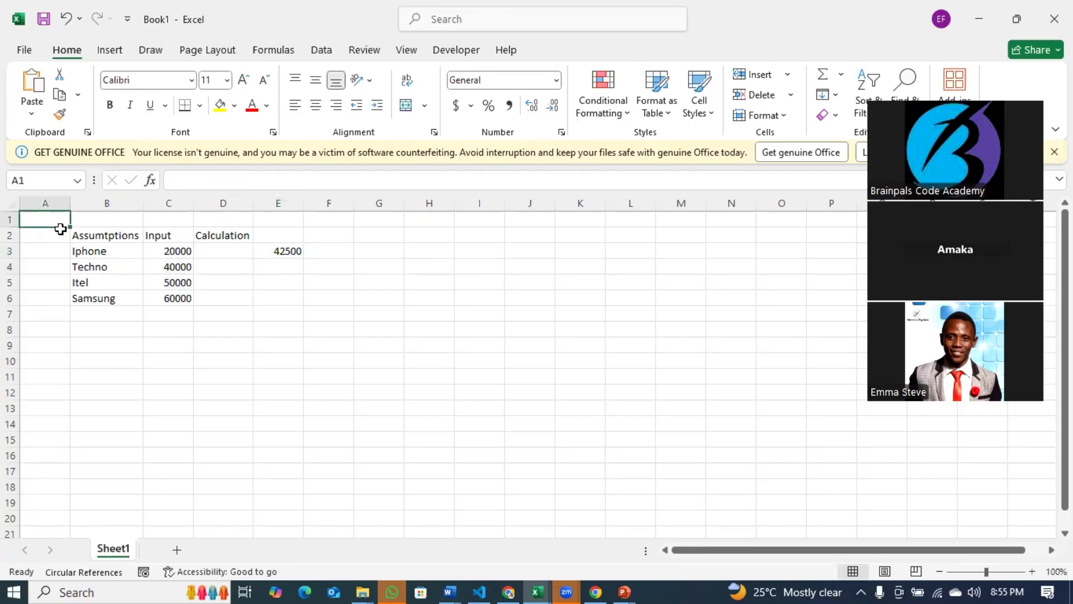
type("-1")
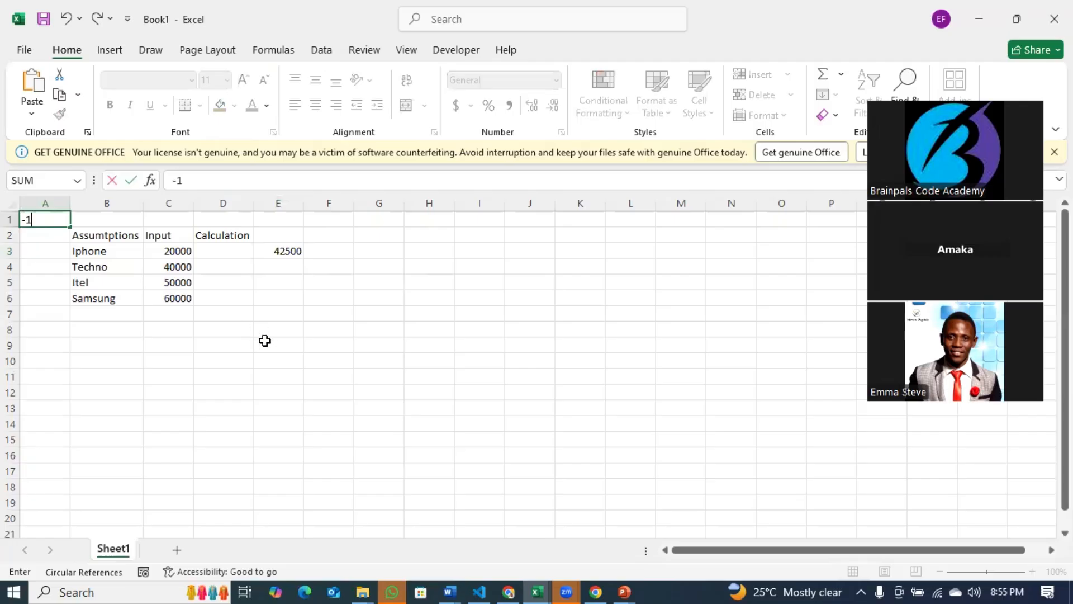
left_click(263, 340)
left_click(111, 218)
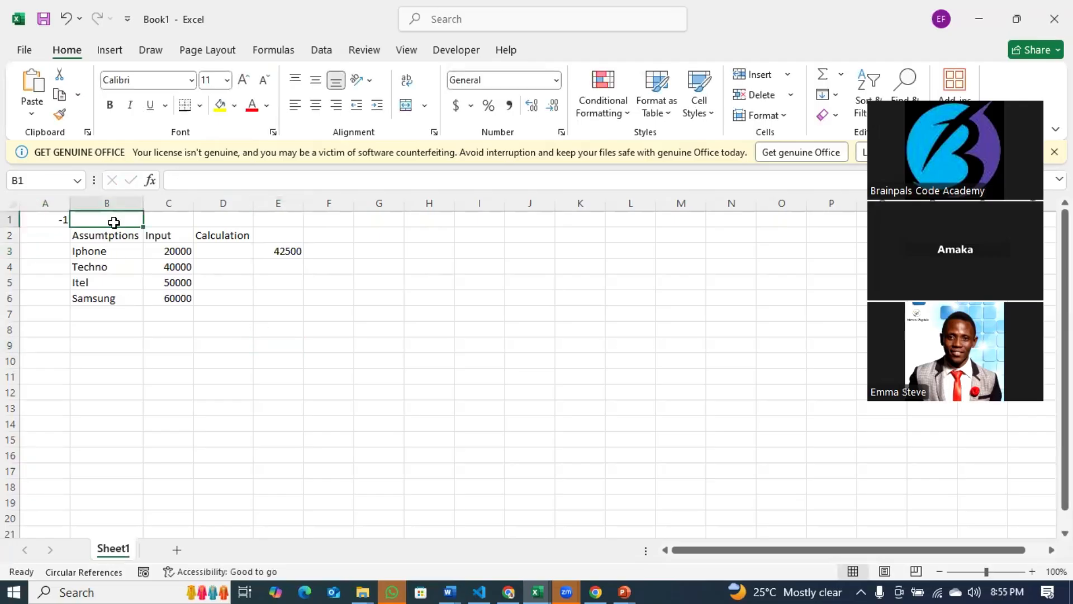
type("=abs")
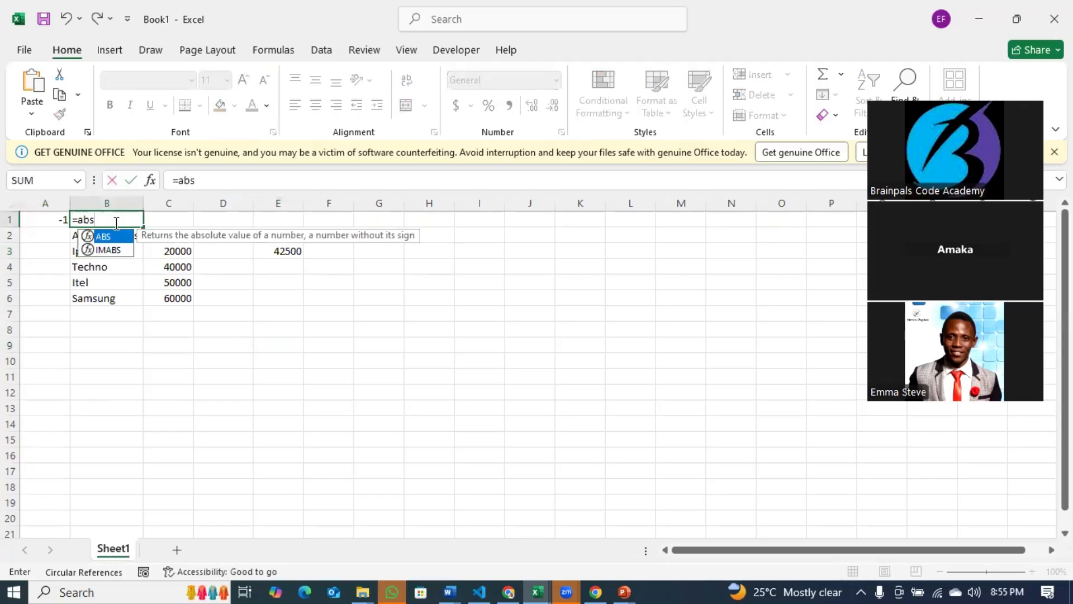
double_click(111, 235)
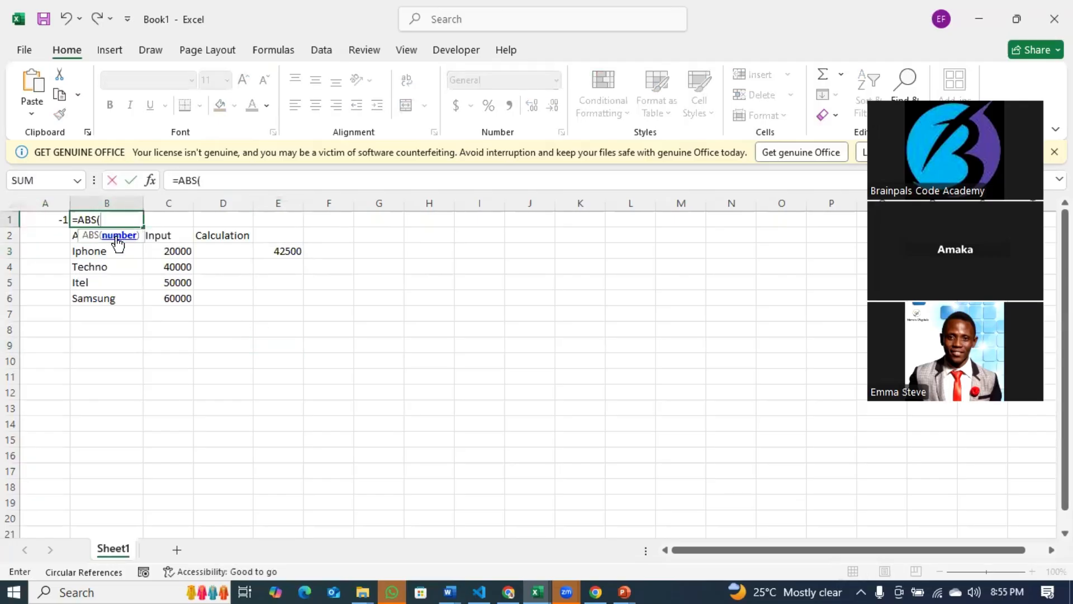
left_click(59, 218)
type(")")
key("Return")
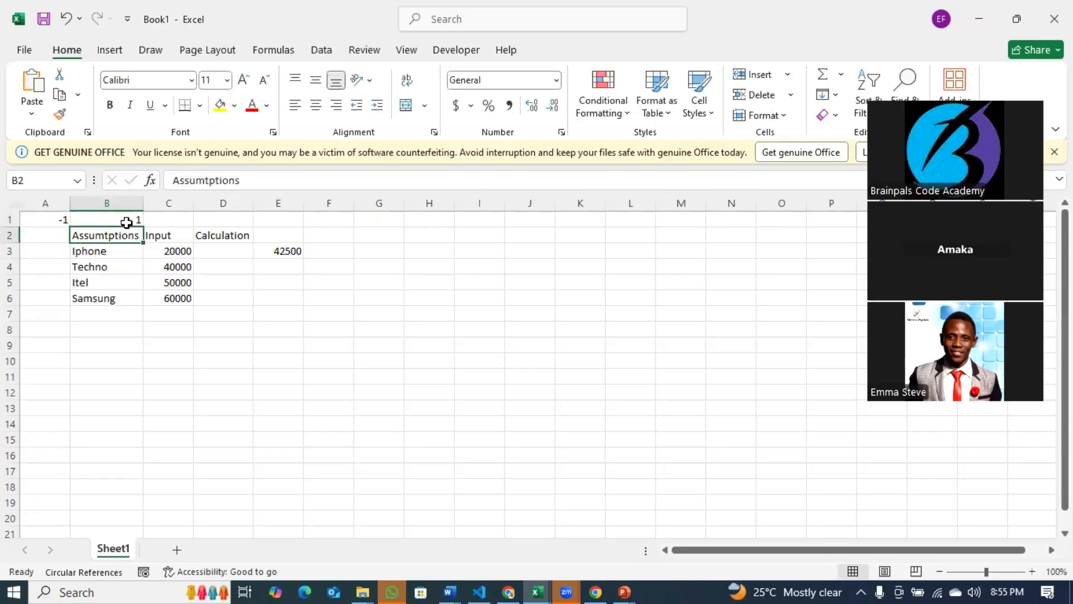
Clear the absolute value example from cells B1 and A1.
left_click(126, 221)
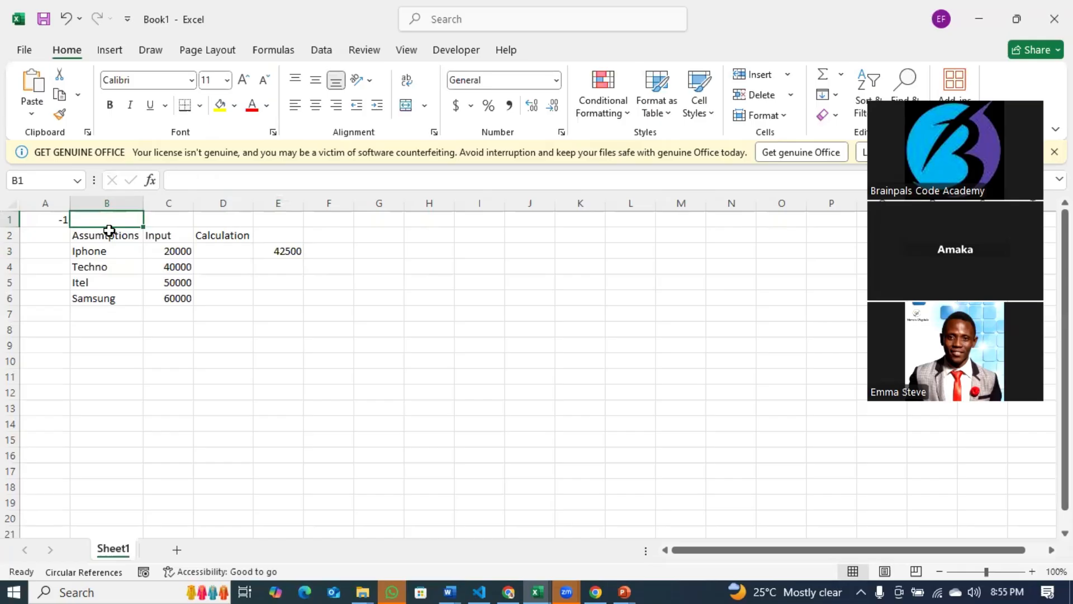
left_click(60, 221)
key("Delete")
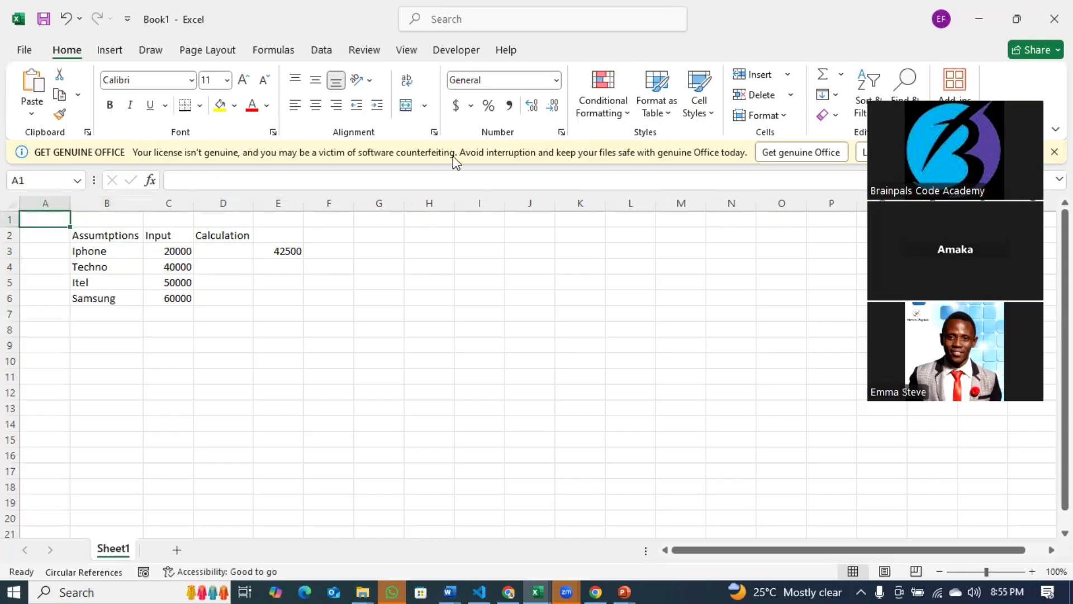
left_click(556, 80)
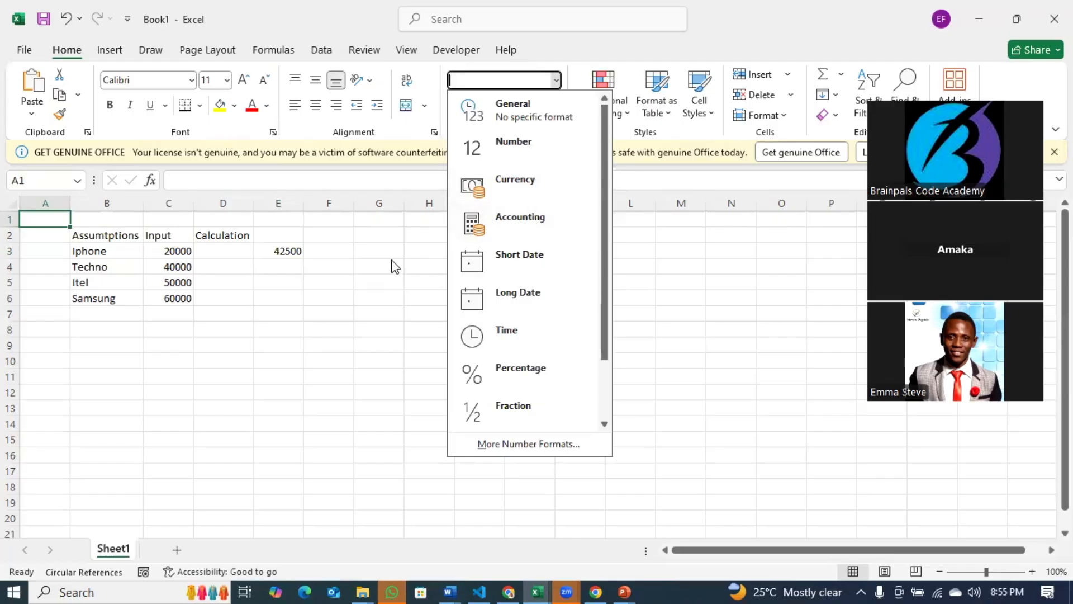
left_click(249, 291)
Insert a blank column in front of the Calculation column.
left_click(223, 202)
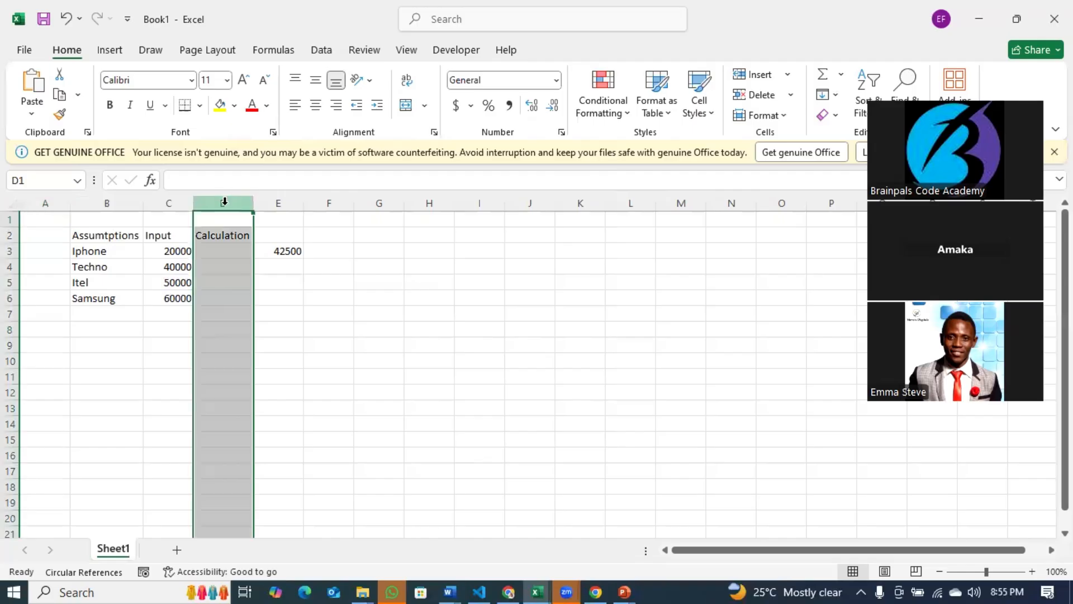
right_click(224, 204)
left_click(268, 360)
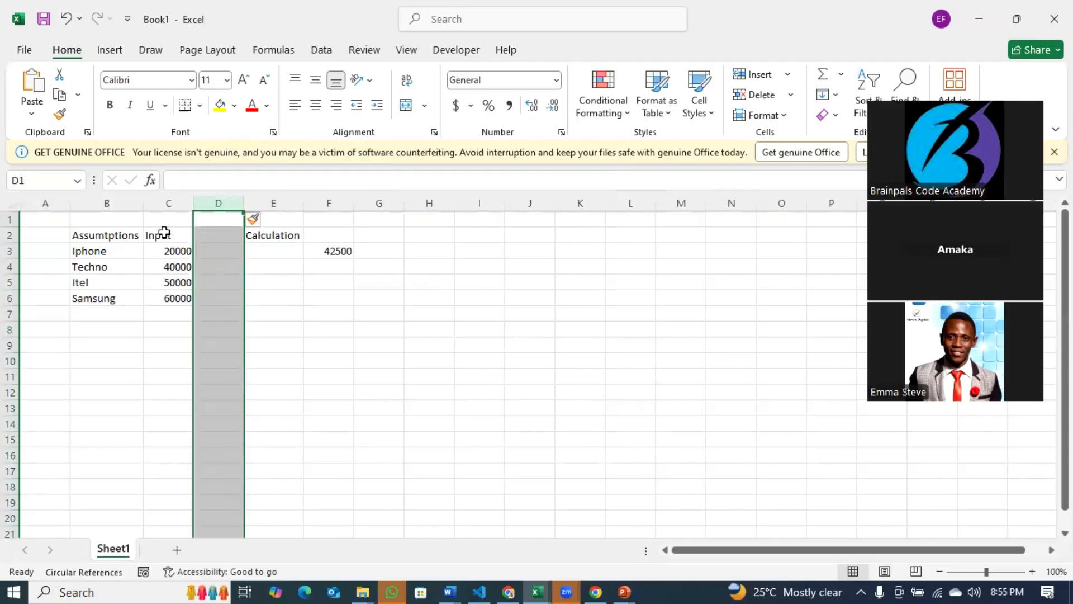
Rename the Input header in C2 as Cost and title the new column Qty in D2.
left_click(163, 237)
type("Cost")
key("Tab")
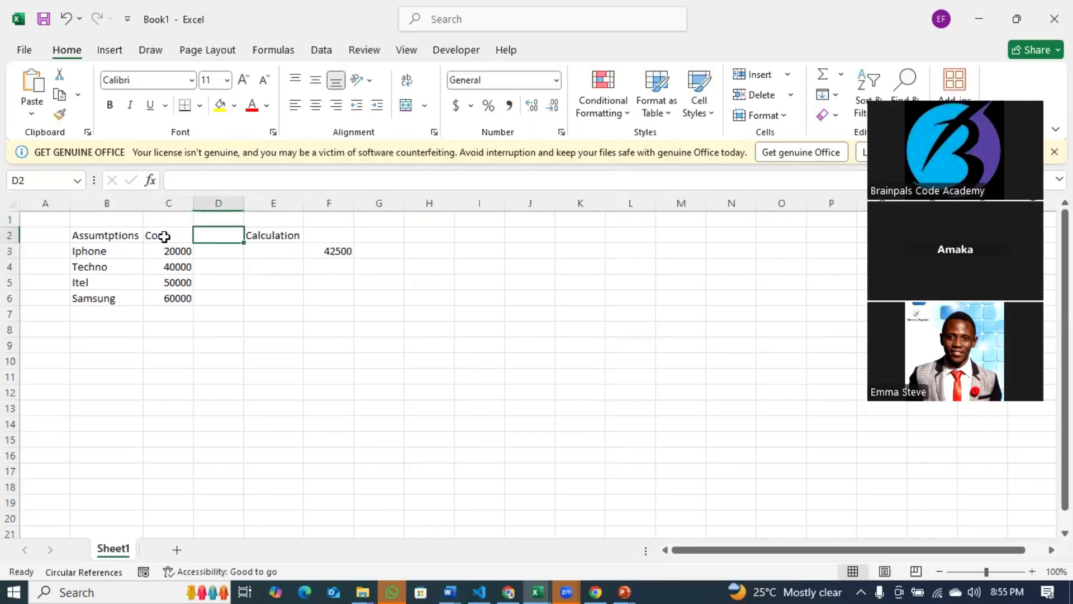
type("Qty")
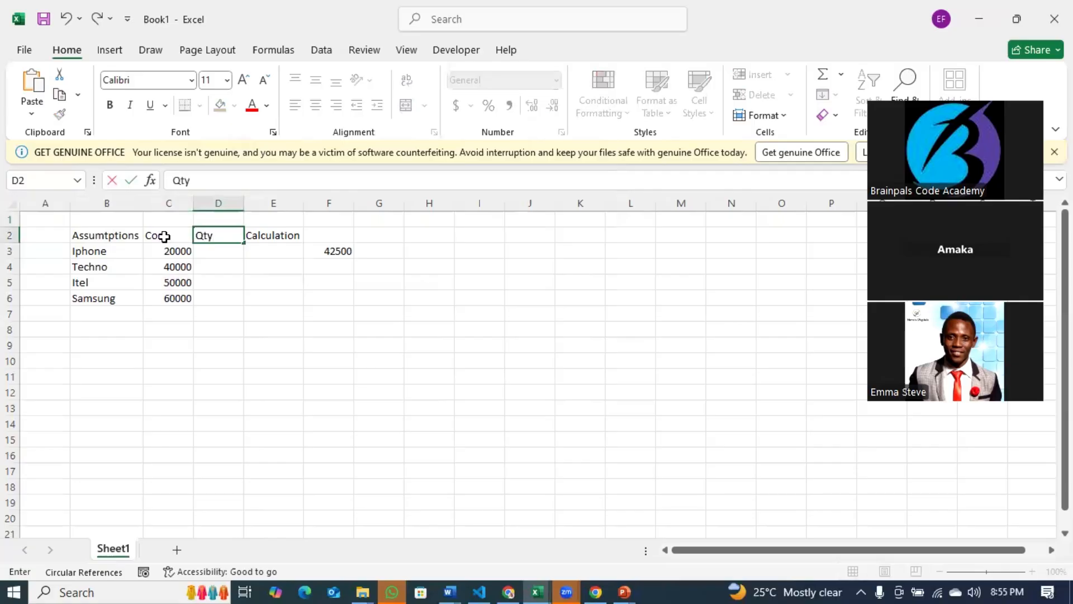
left_click(224, 278)
Enter the quantities 1, 2, 0 and 10 in cells D3 to D6 for the four phone brands.
left_click(224, 250)
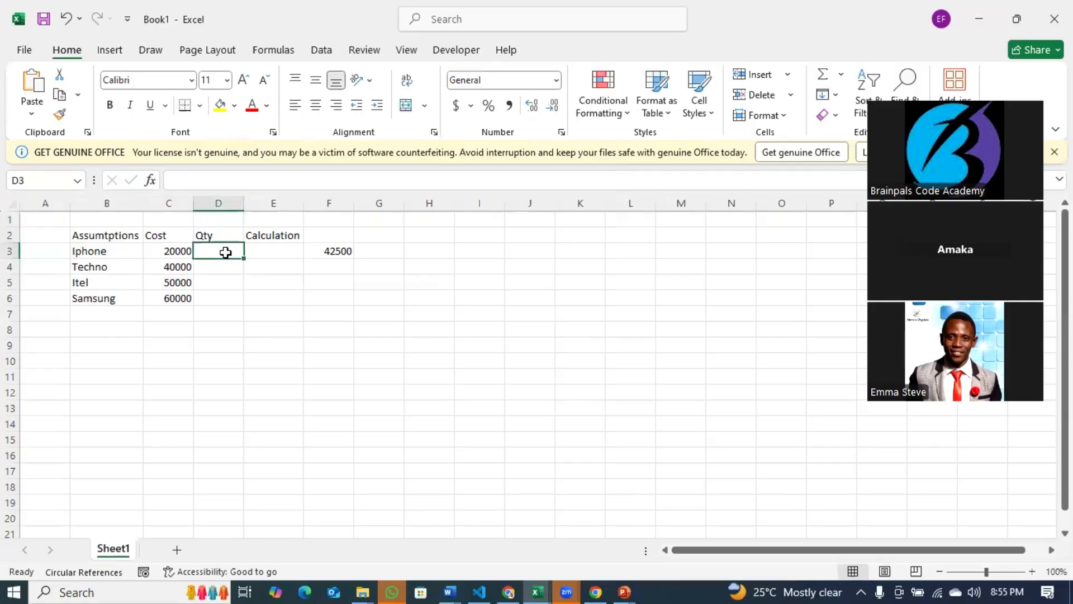
type("1")
left_click(224, 270)
type("2")
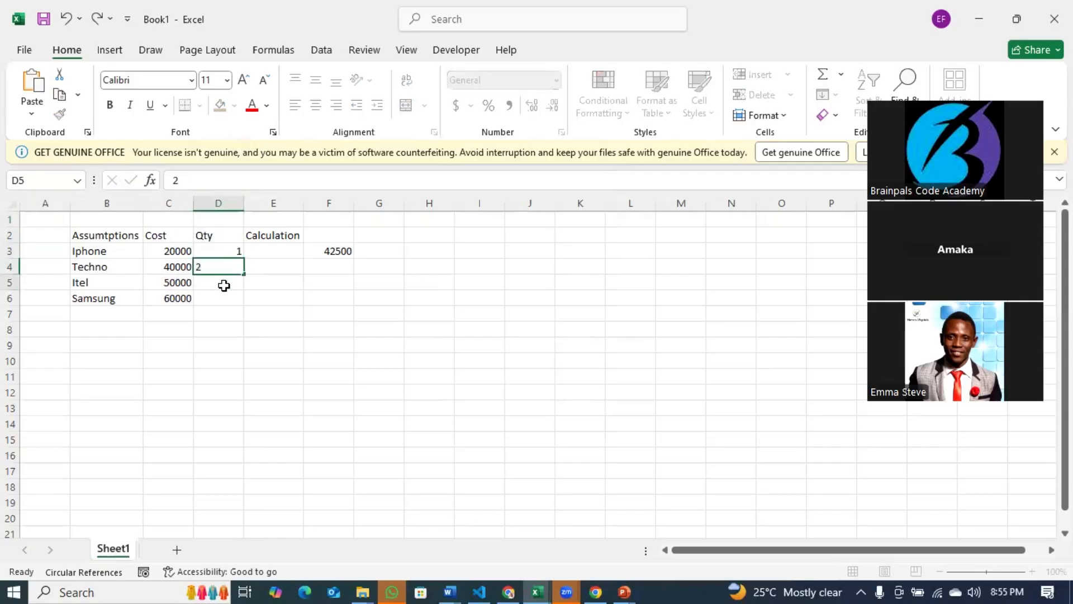
left_click(224, 285)
type("0")
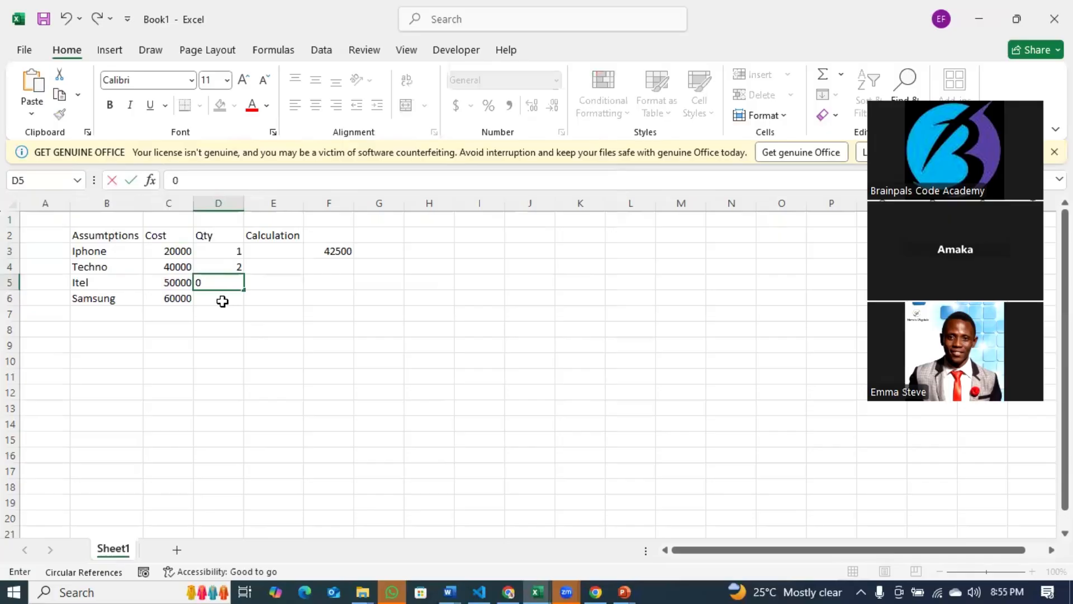
left_click(222, 301)
type("10")
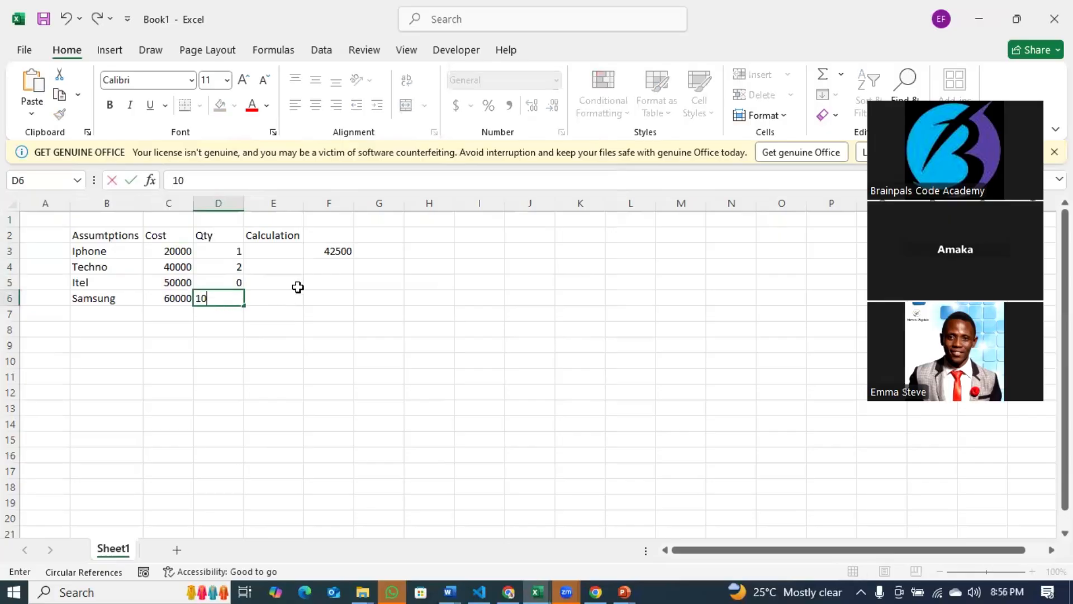
Calculate the Iphone amount in E3 by multiplying cost by quantity with the formula =C3*D3.
left_click(285, 309)
left_click(282, 251)
type("=")
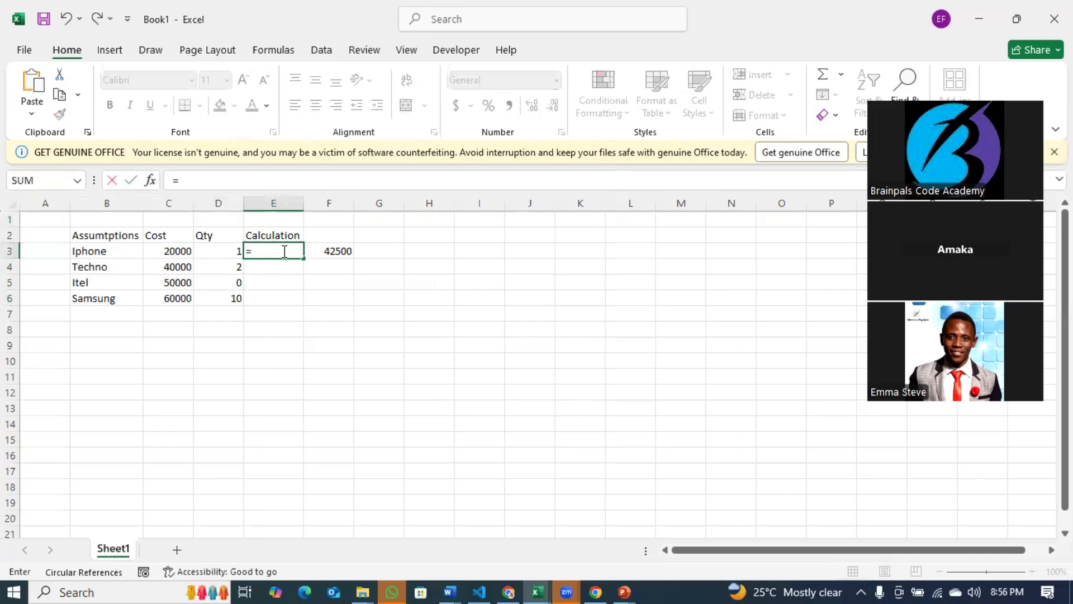
left_click(182, 249)
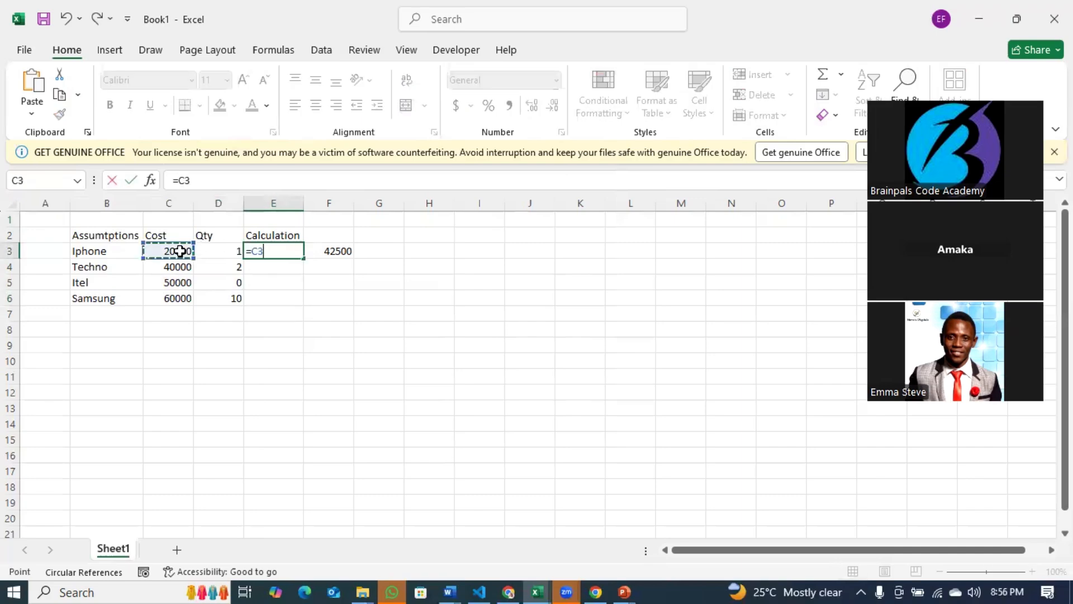
type("*")
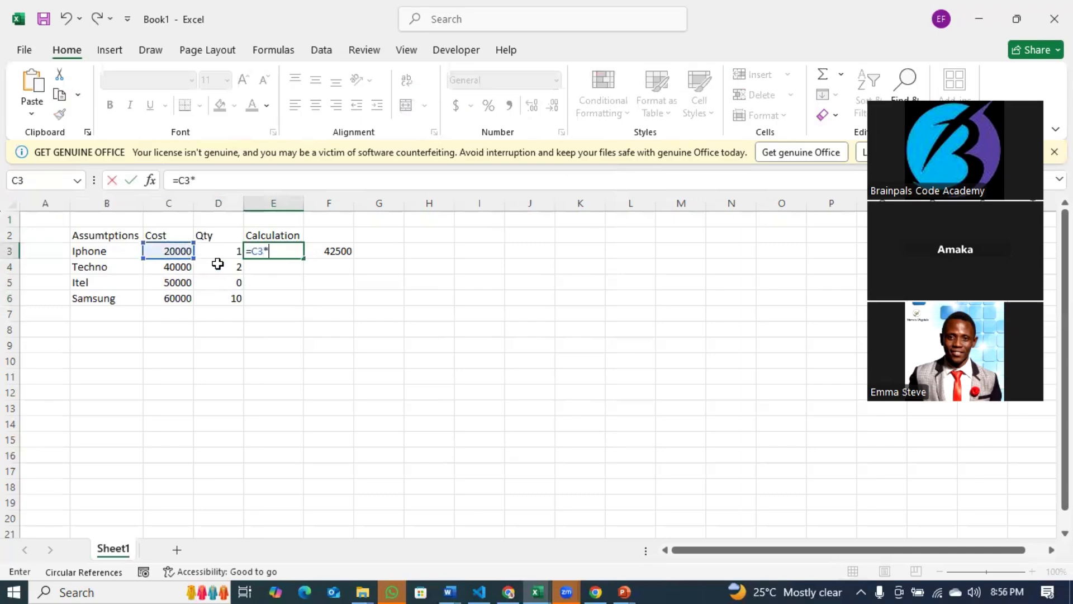
left_click(222, 252)
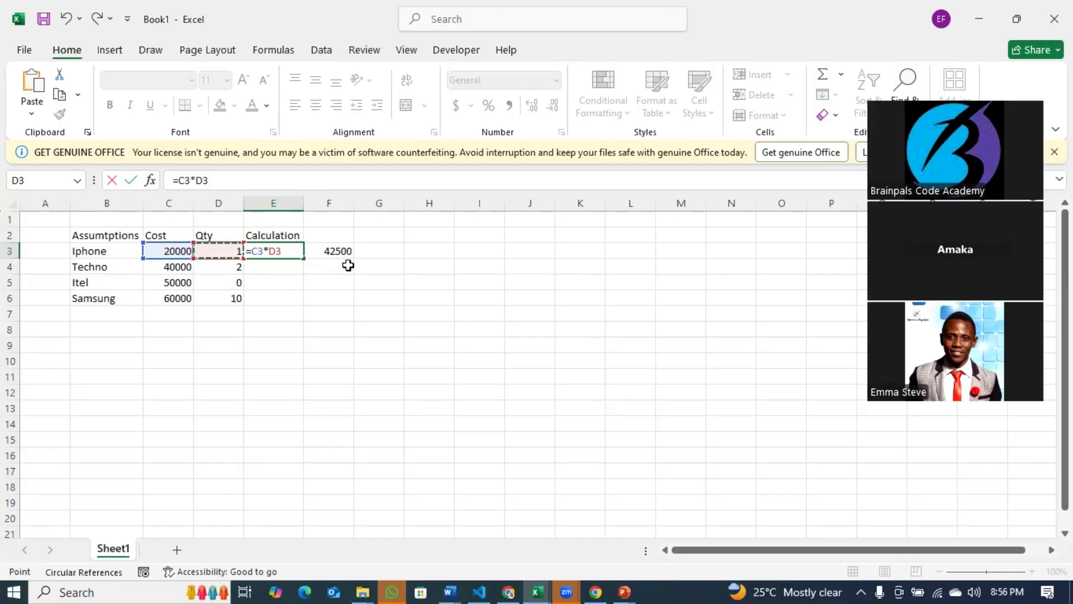
key("Return")
left_click(295, 251)
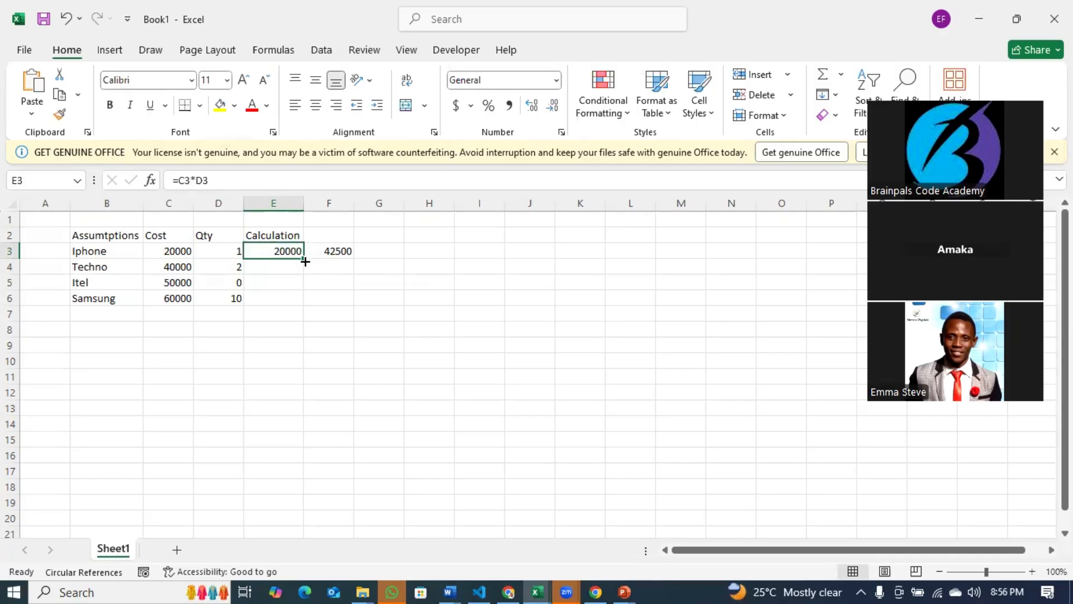
left_click_drag(304, 259, 302, 312)
key("ctrl+z")
left_click_drag(305, 259, 303, 305)
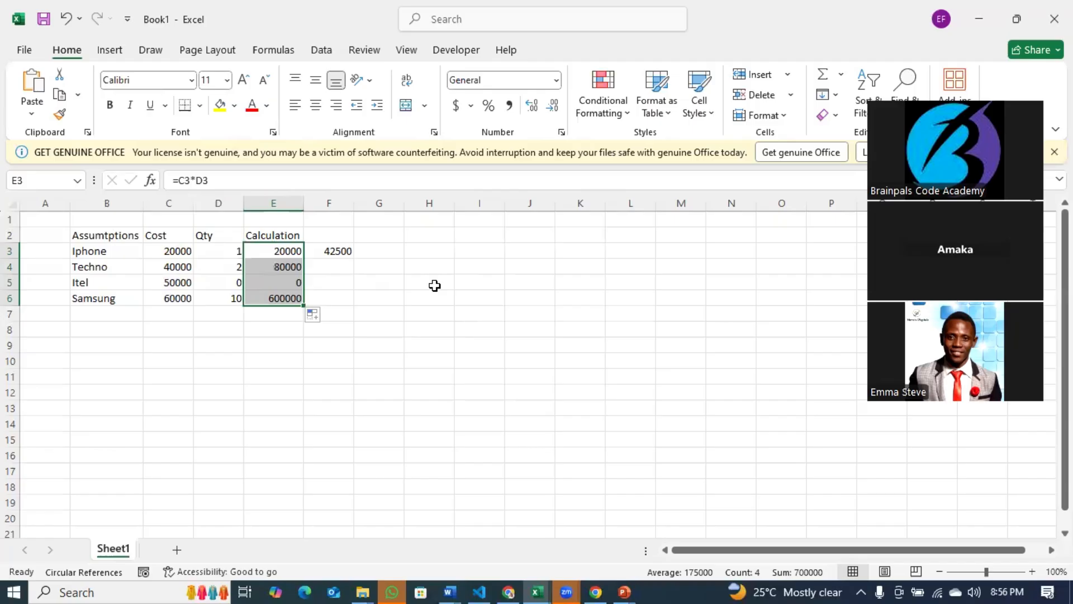
key("ctrl+z")
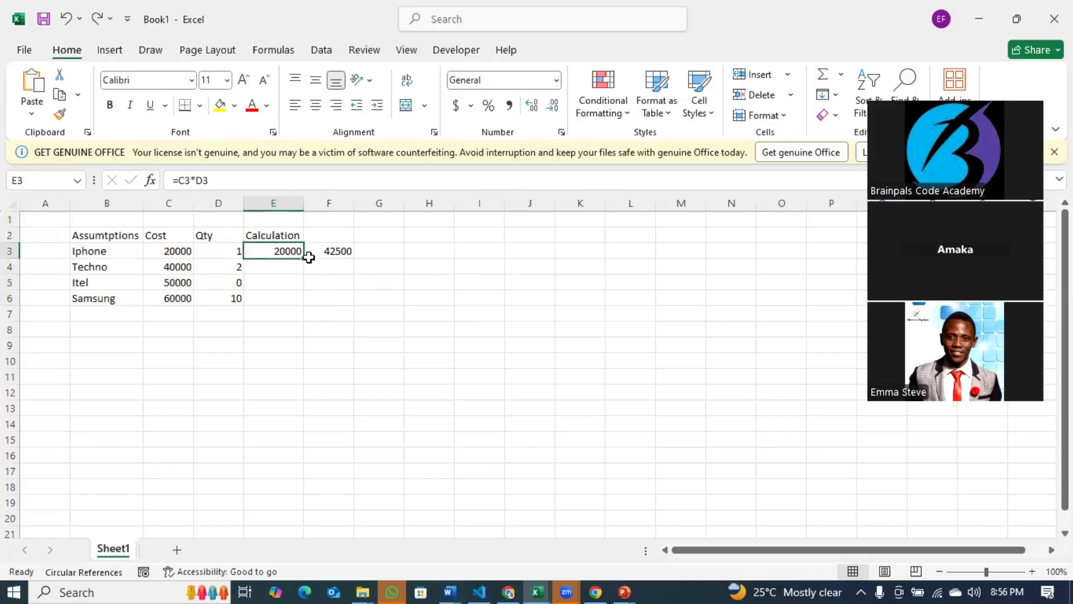
left_click_drag(305, 257, 299, 303)
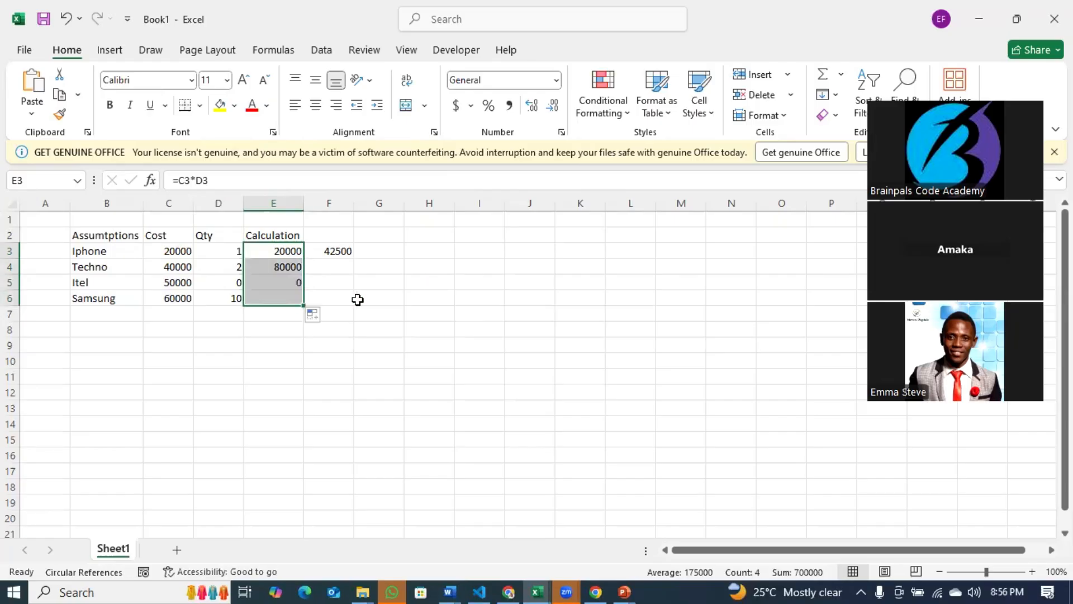
key("ctrl+z")
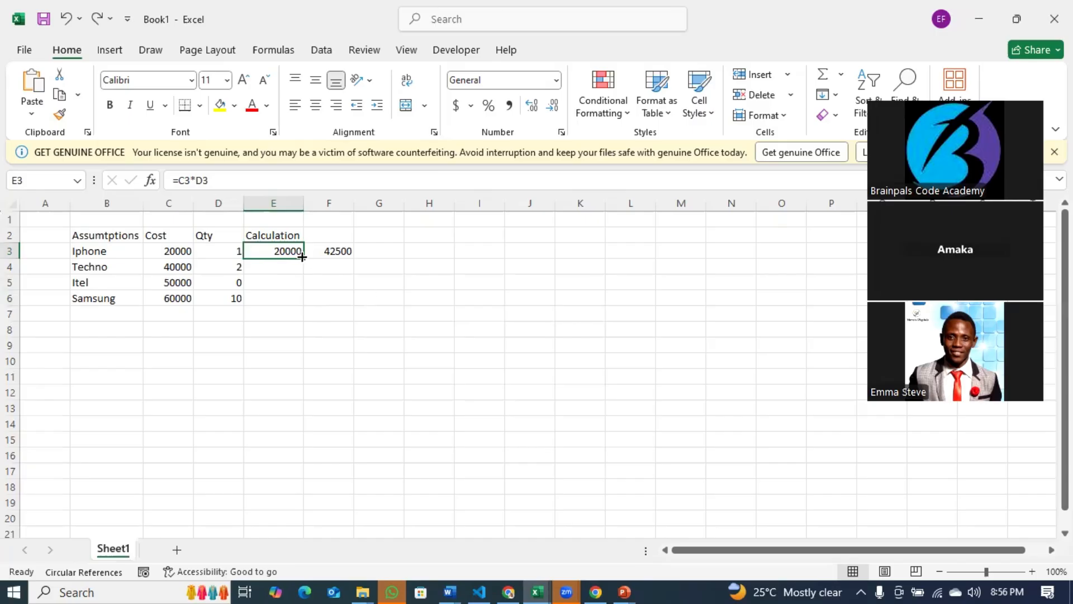
Fill the multiplication formula from E3 down to E6 for the remaining phone brands.
left_click_drag(303, 256, 299, 302)
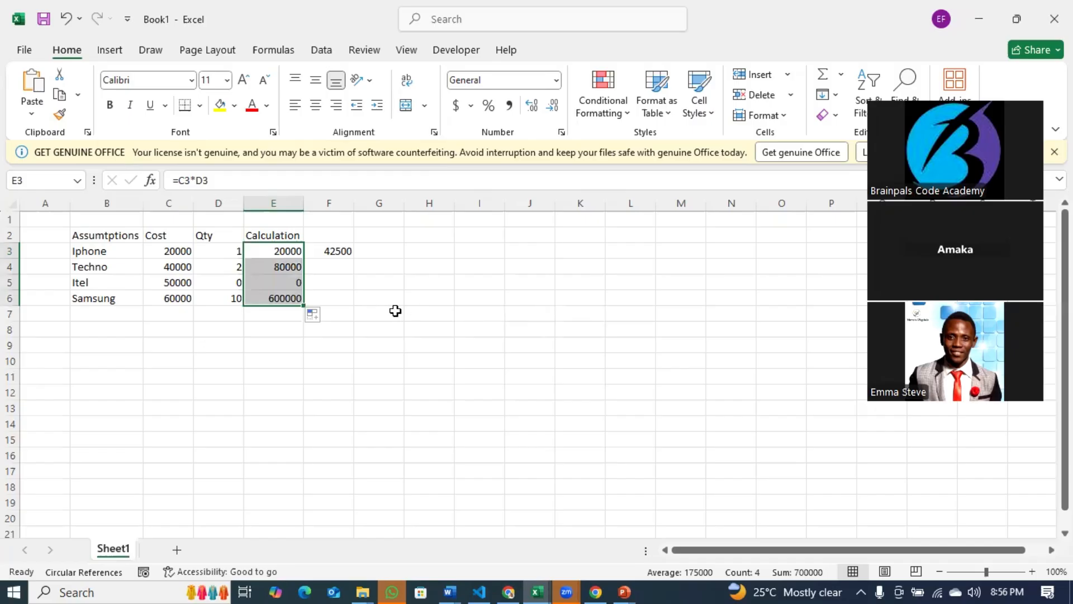
left_click(395, 312)
left_click(288, 284)
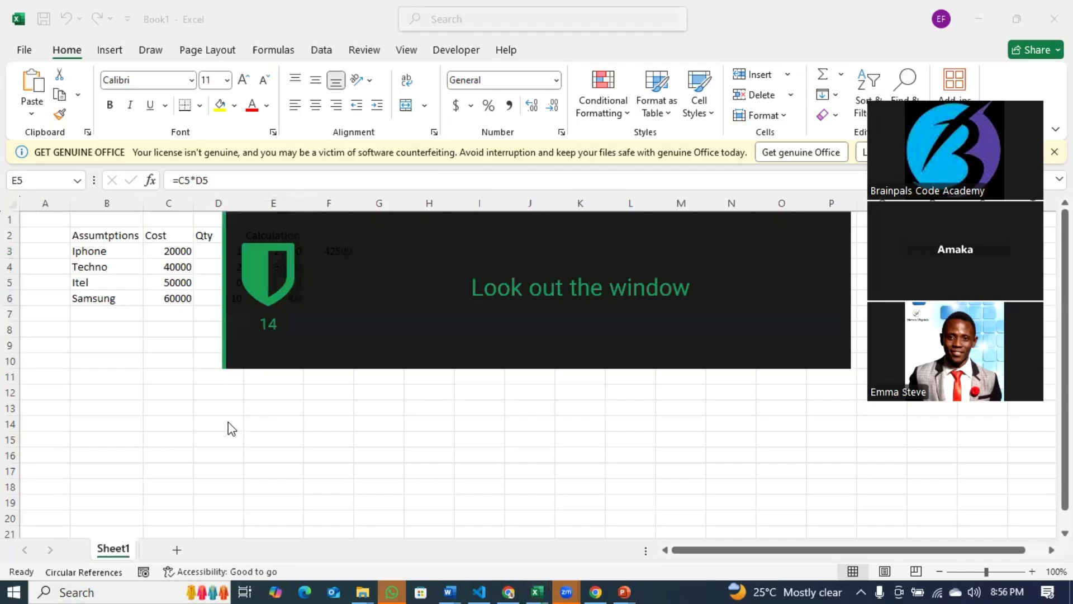
Enter 0 in the empty cell E14 and change it to 10.
left_click(294, 421)
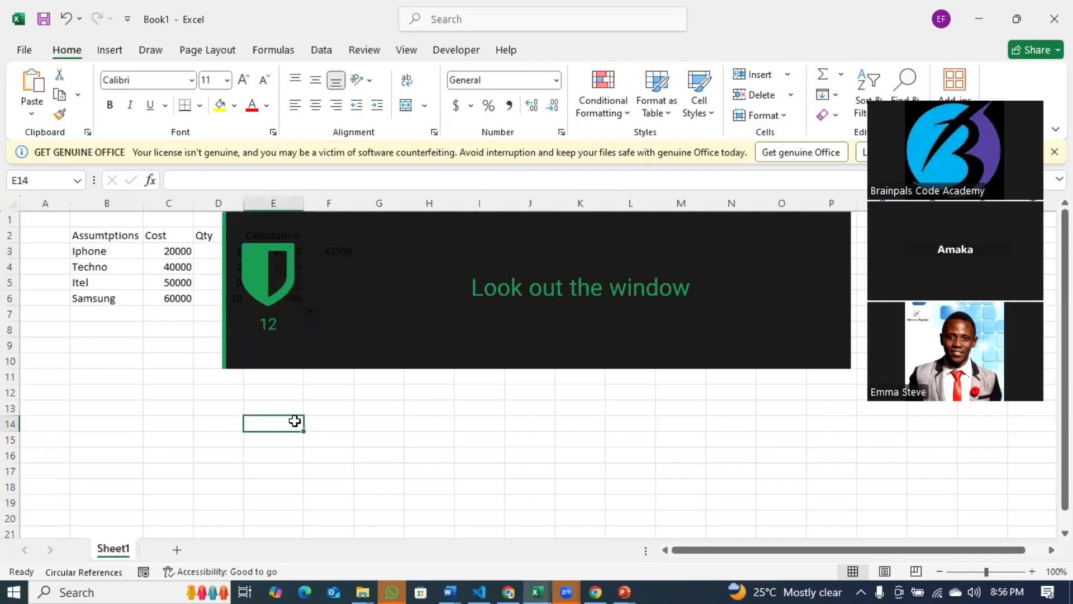
type("0")
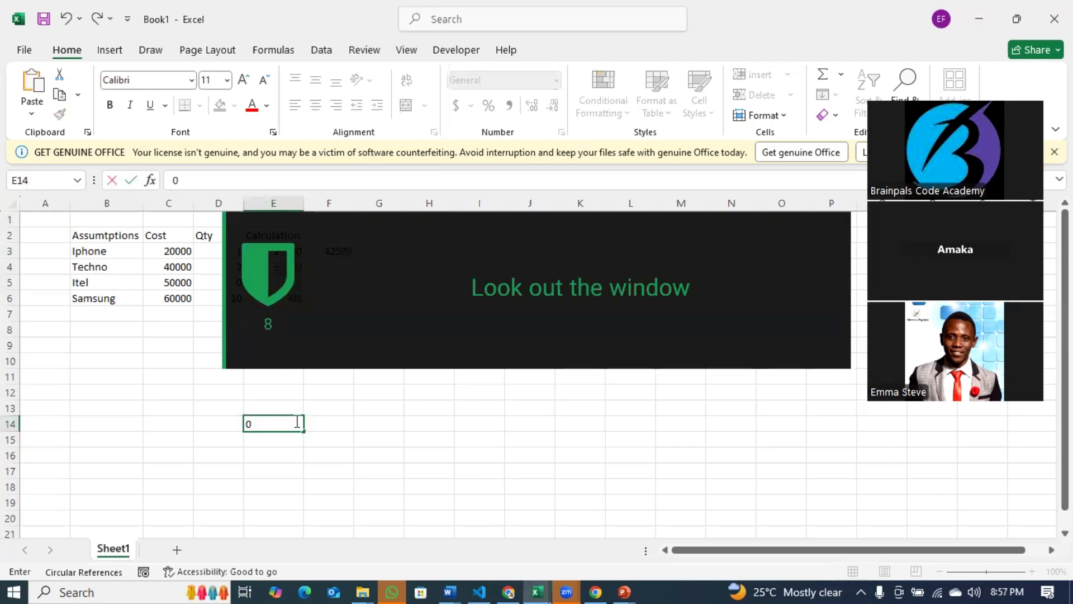
left_click(348, 431)
left_click(284, 431)
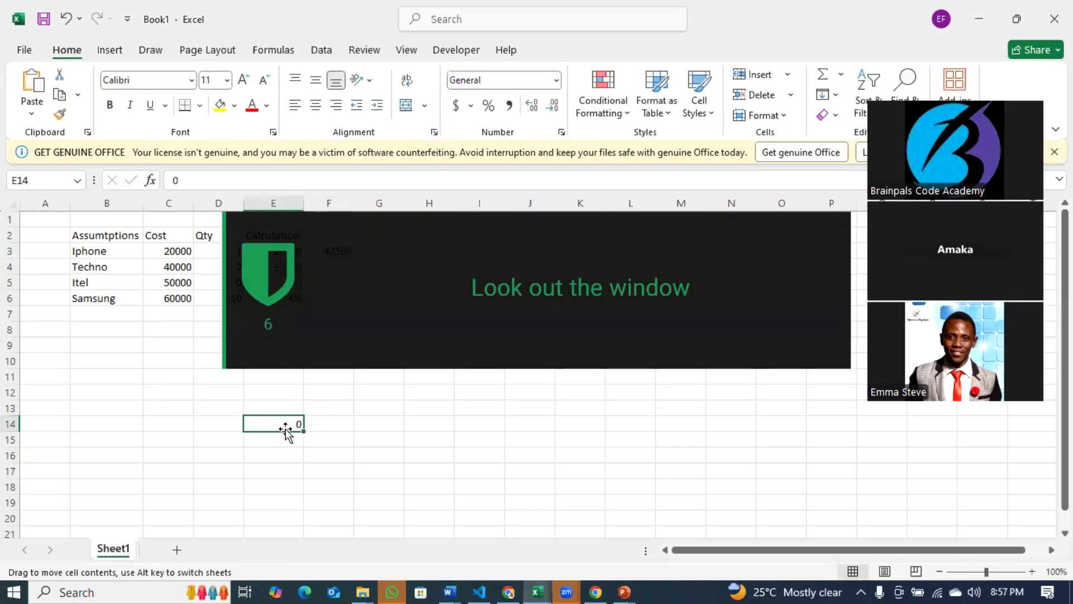
double_click(296, 423)
type("1")
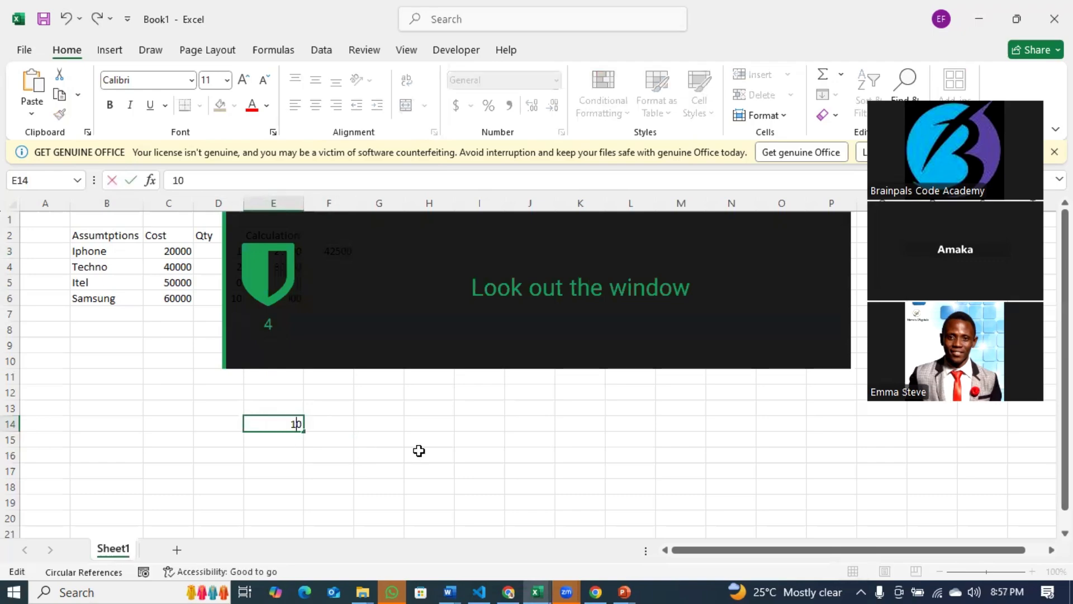
left_click(419, 450)
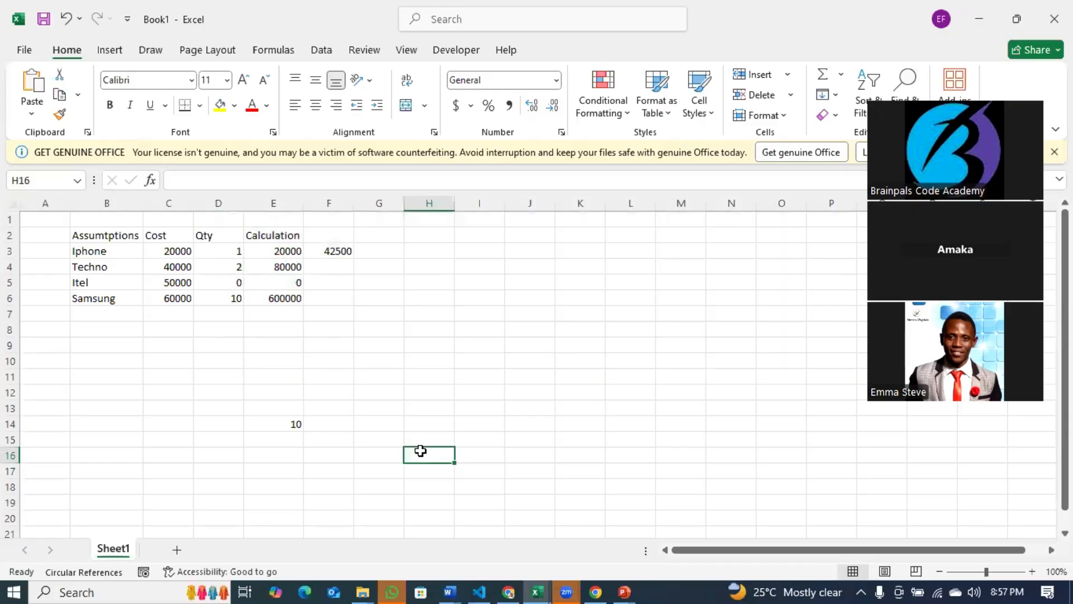
Clear the example number from cell E14.
left_click(300, 422)
key("Delete")
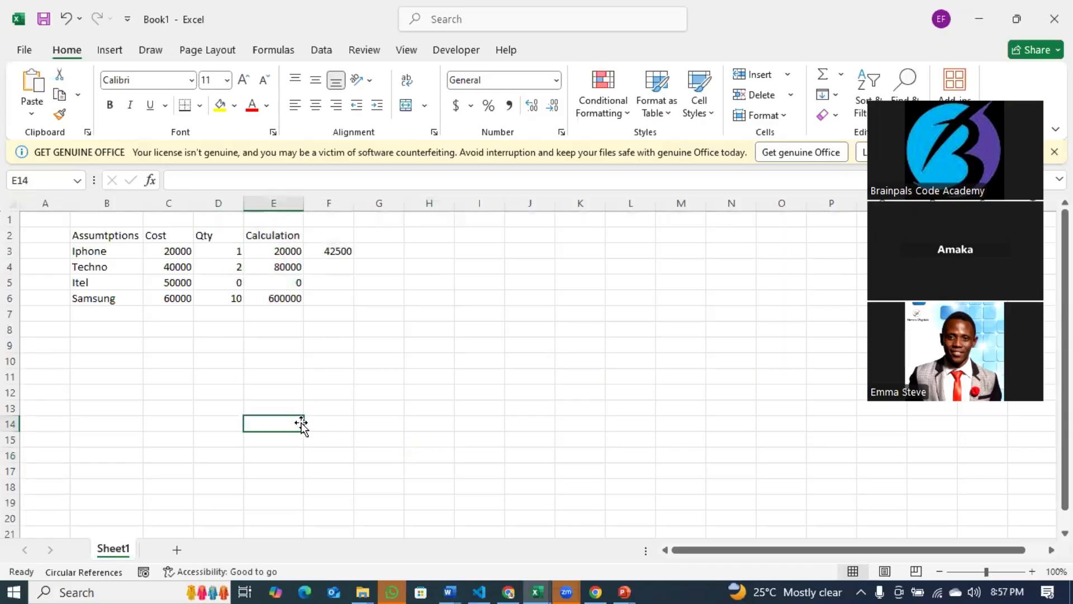
left_click(363, 351)
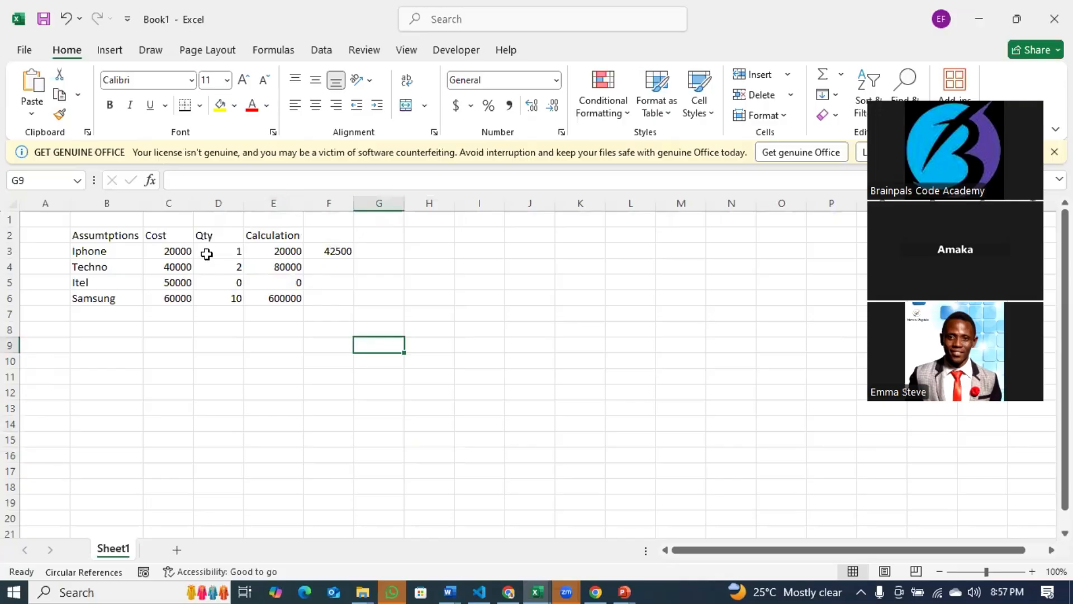
Apply the Accounting number format to the Calculation values in E3:E6.
left_click_drag(267, 250, 280, 304)
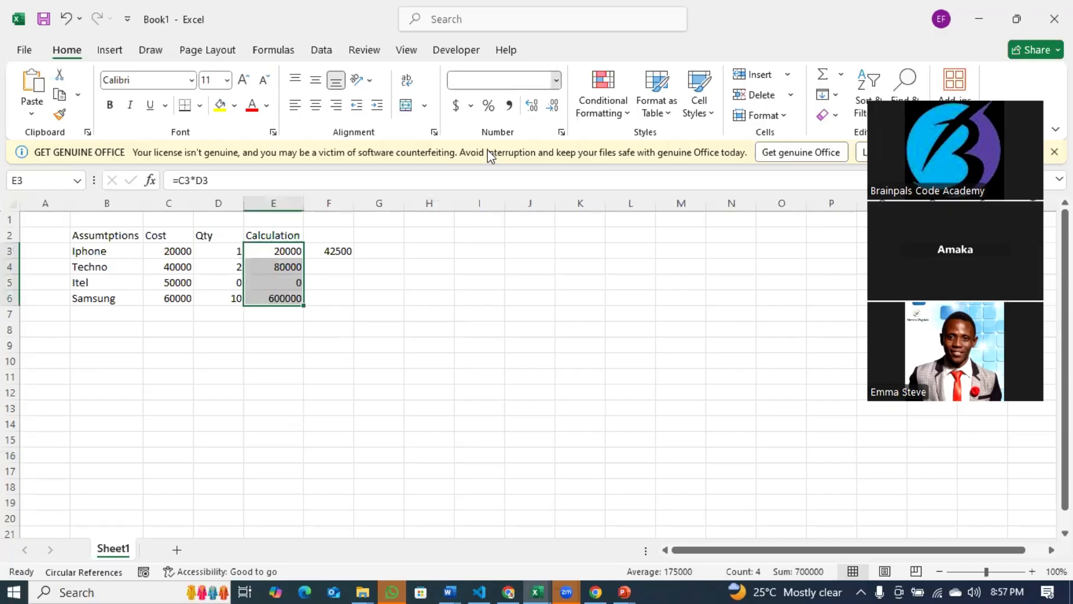
left_click(555, 80)
left_click(520, 228)
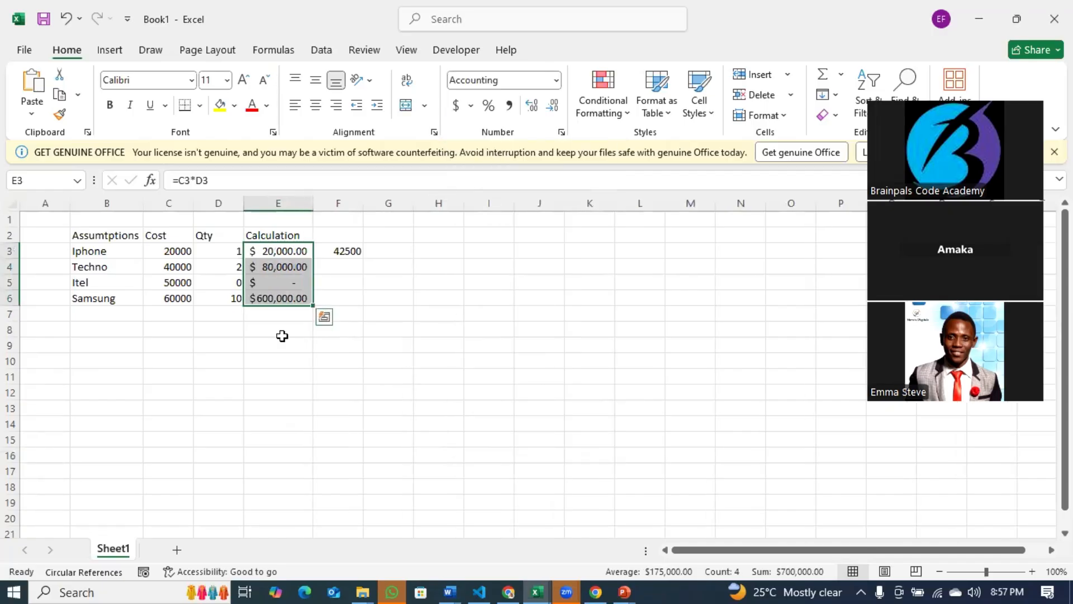
left_click(283, 282)
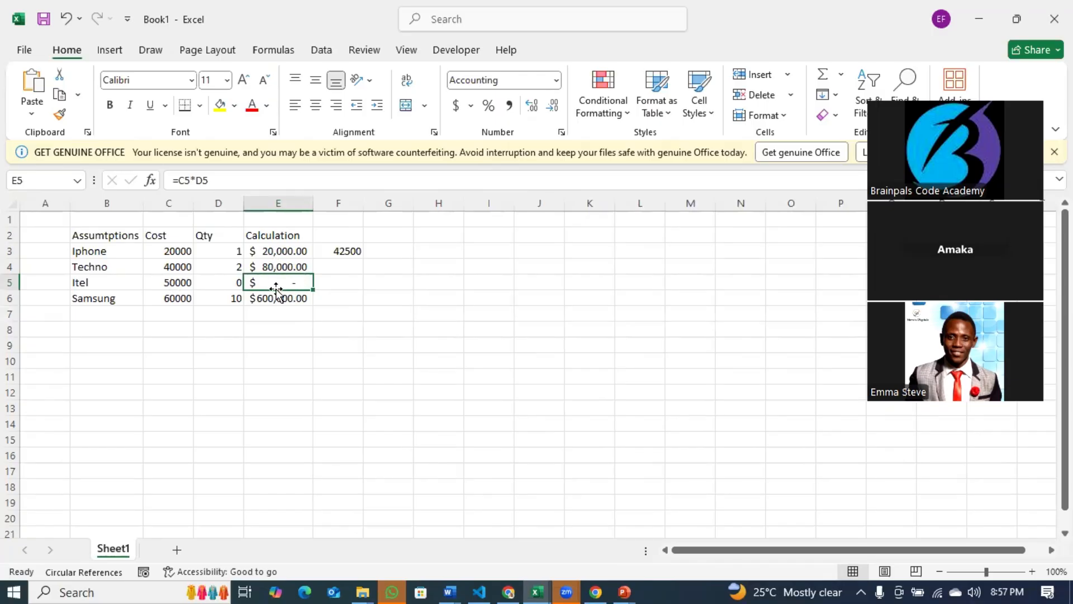
Change the accounting currency symbol of E3:E6 to the naira option ₦ Edo.
left_click_drag(276, 258, 274, 297)
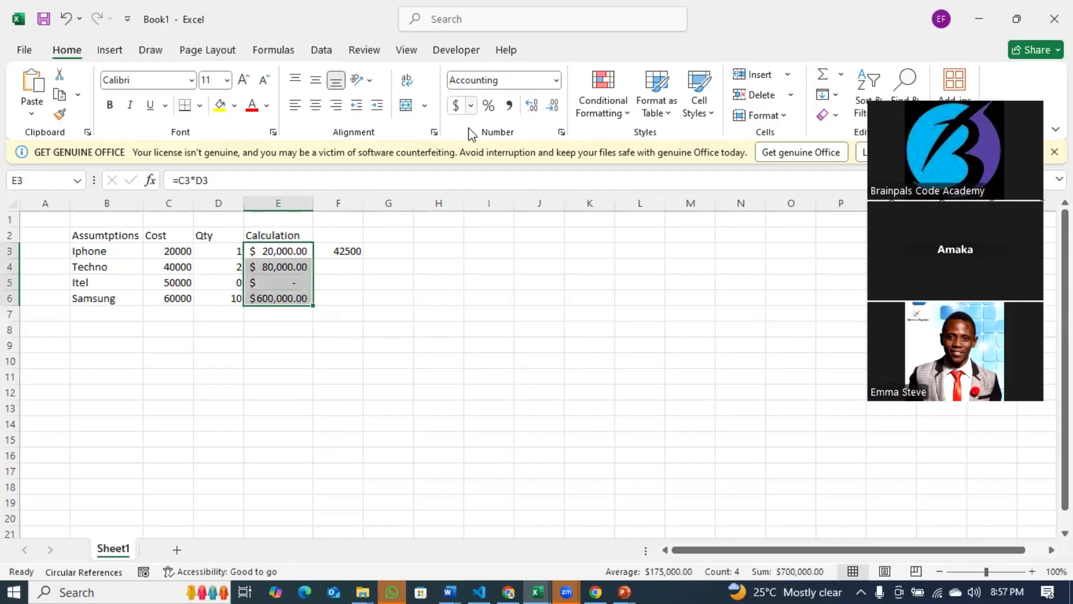
left_click(471, 105)
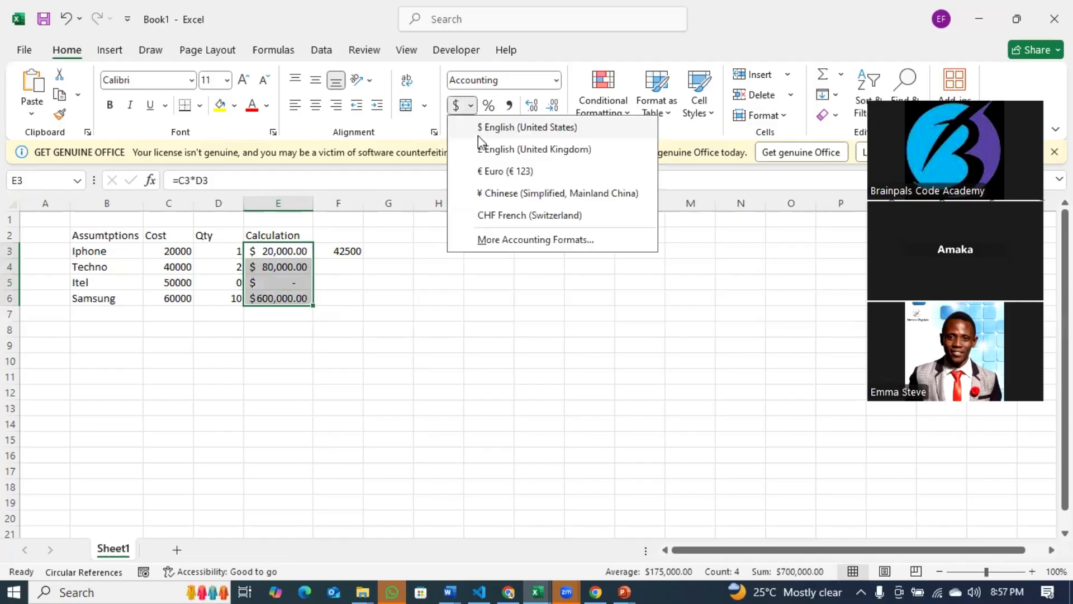
left_click(509, 240)
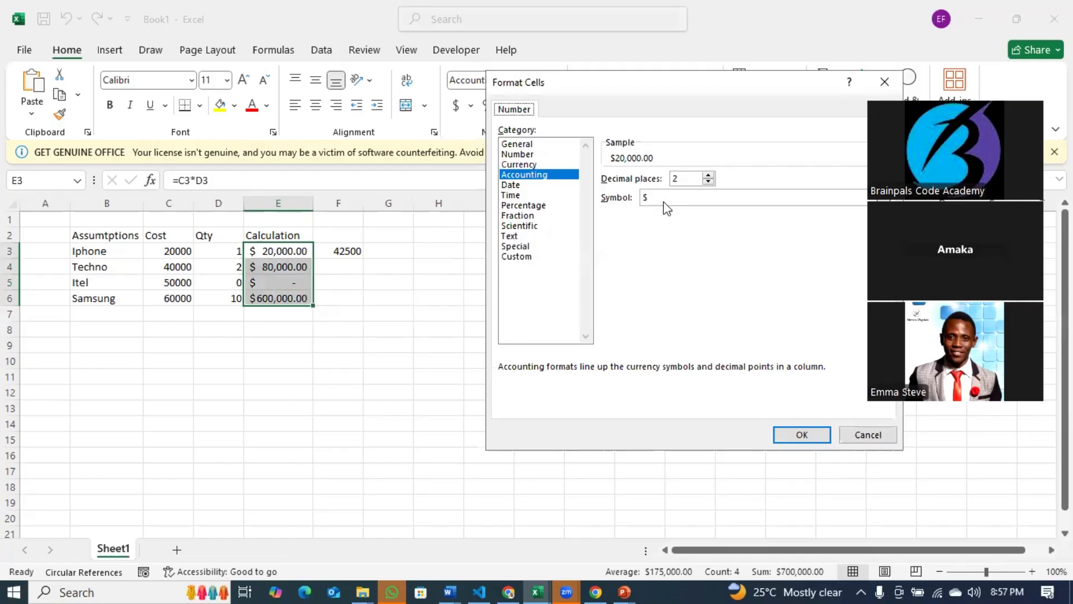
left_click(663, 201)
scroll(676, 278, "down", 7)
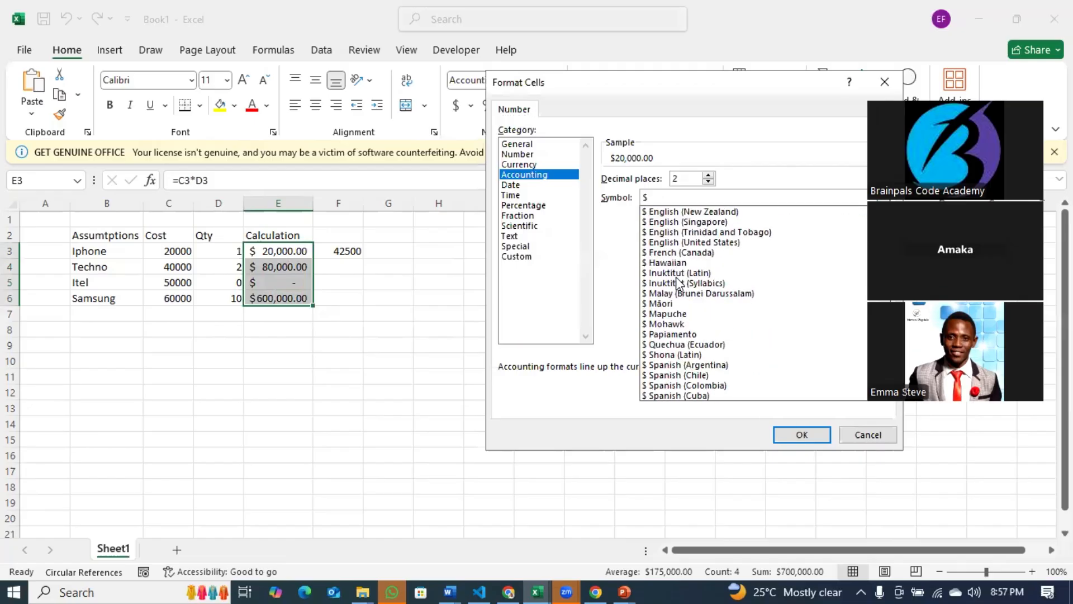
scroll(676, 280, "down", 15)
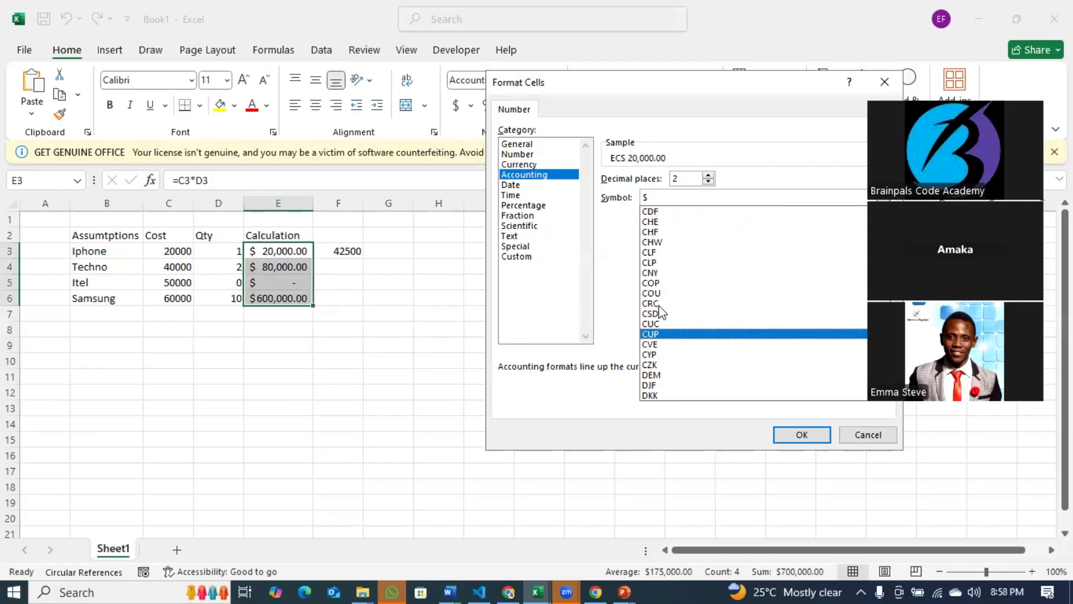
scroll(661, 312, "up", 5)
scroll(755, 296, "up", 15)
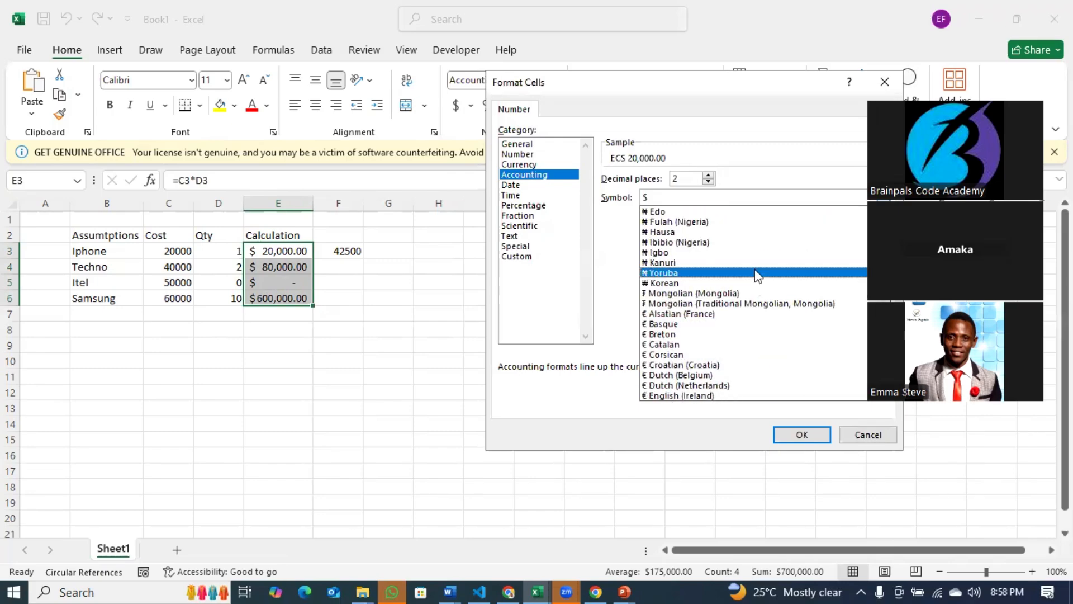
scroll(726, 277, "up", 1)
left_click(665, 243)
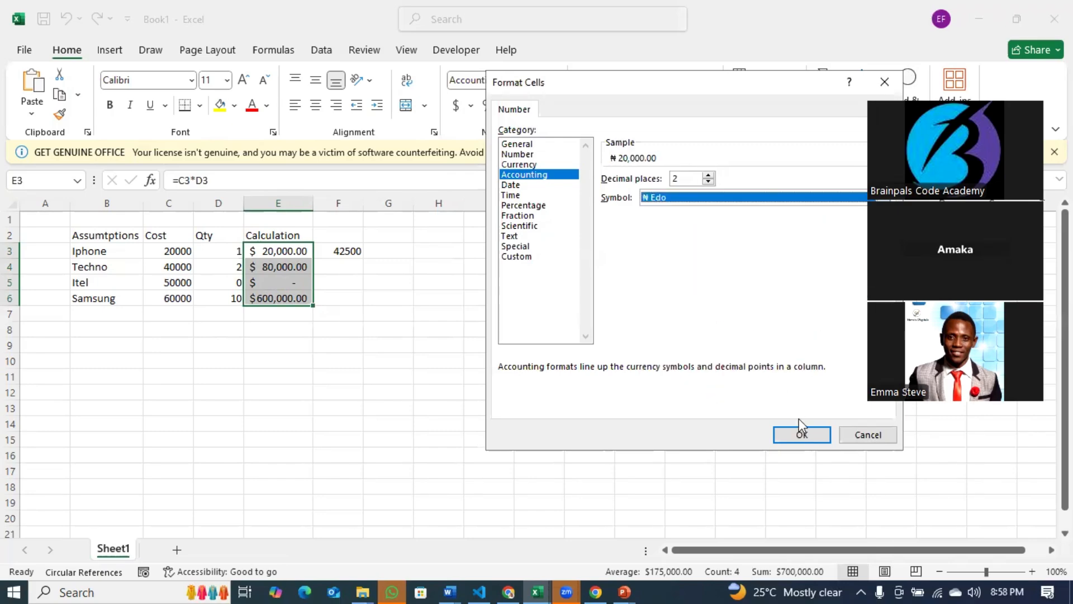
left_click(803, 434)
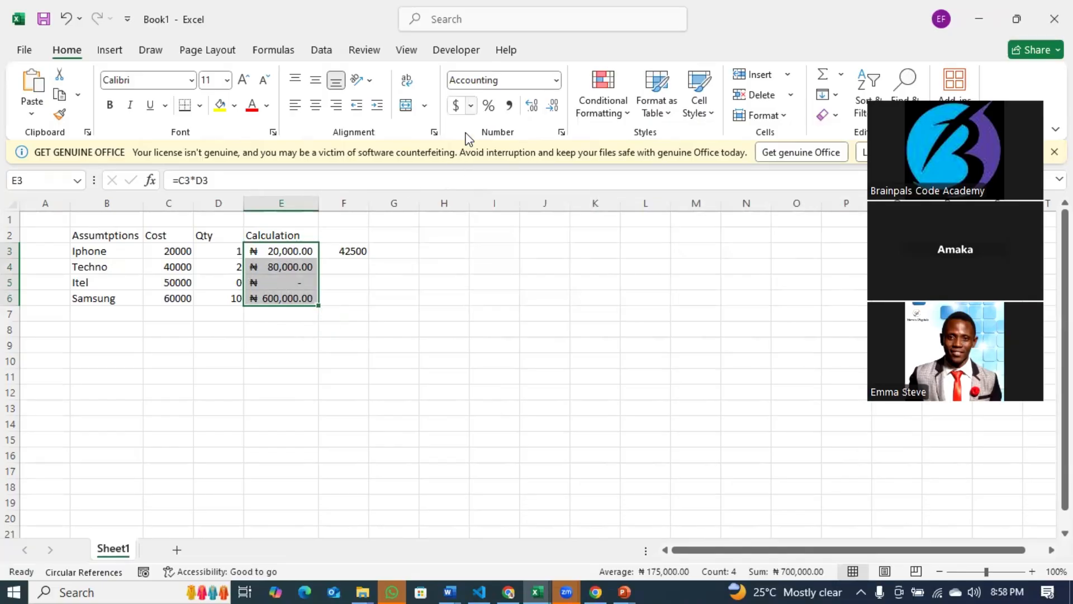
Try the ₦ Fulah (Nigeria) accounting symbol on E3:E6 and undo that format change.
left_click(471, 105)
left_click(513, 240)
left_click(683, 198)
scroll(668, 324, "down", 8)
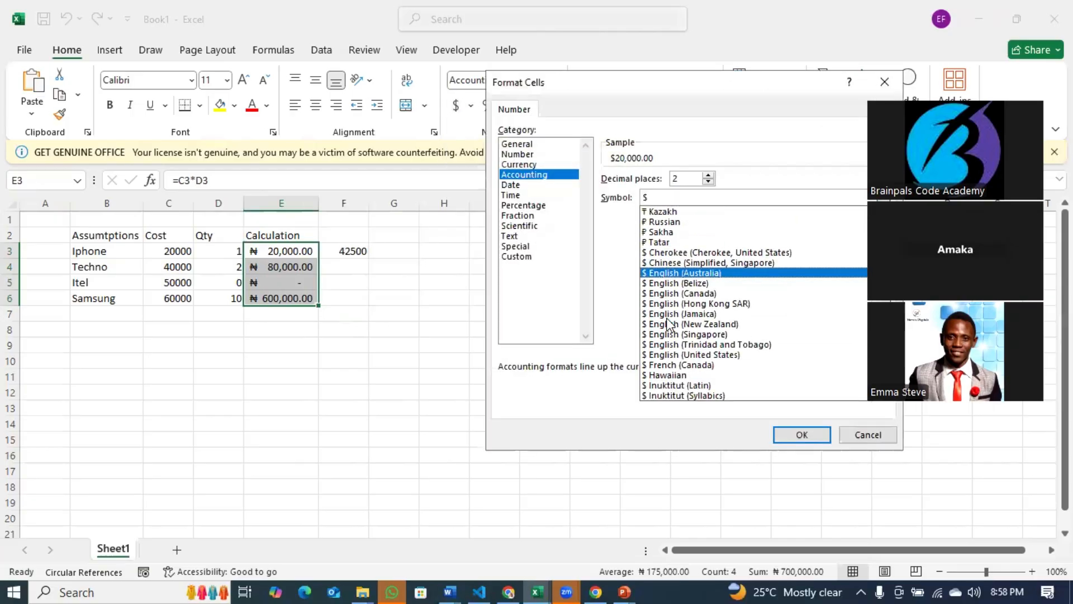
scroll(668, 324, "down", 5)
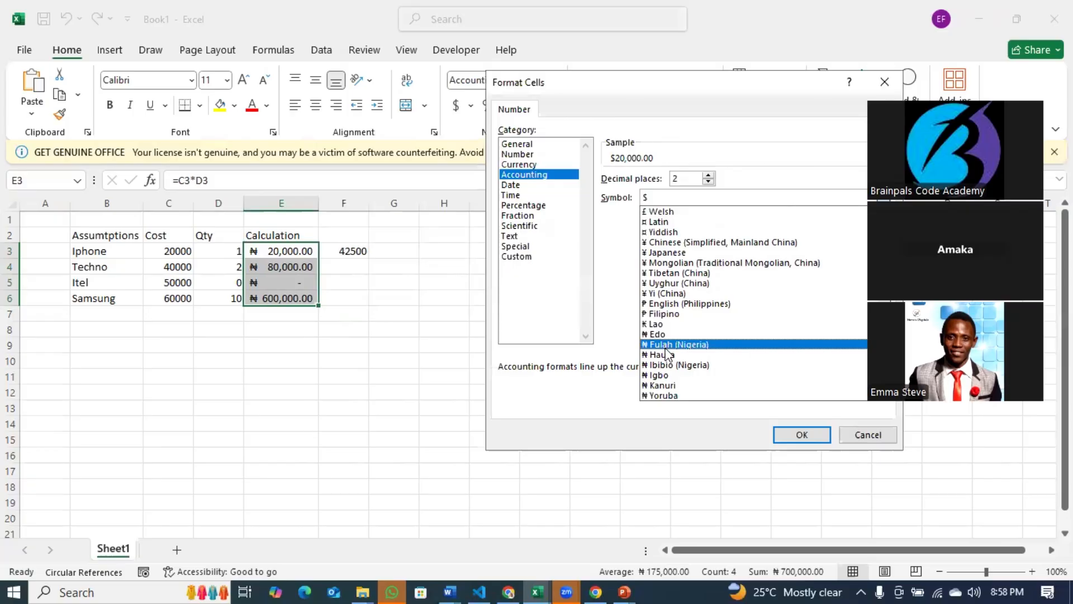
left_click(666, 346)
left_click(801, 434)
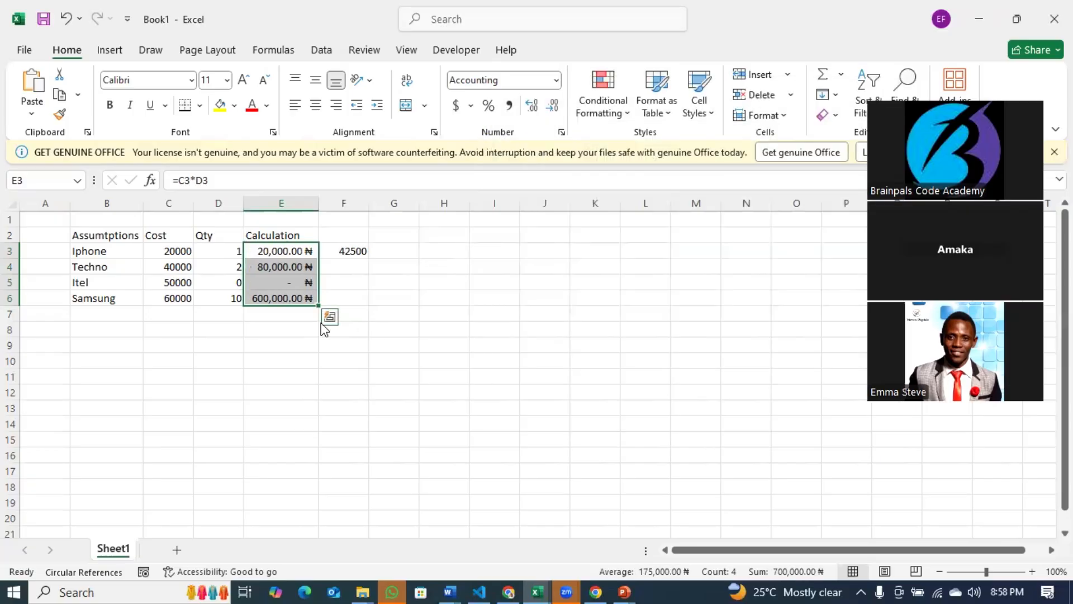
left_click(329, 316)
left_click(309, 251)
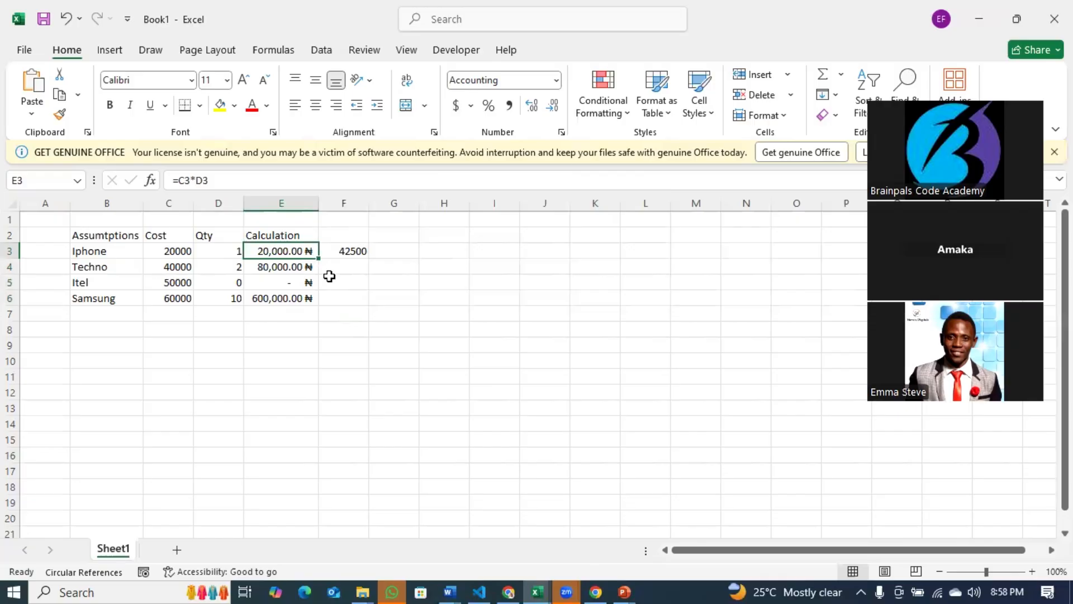
key("ctrl+z")
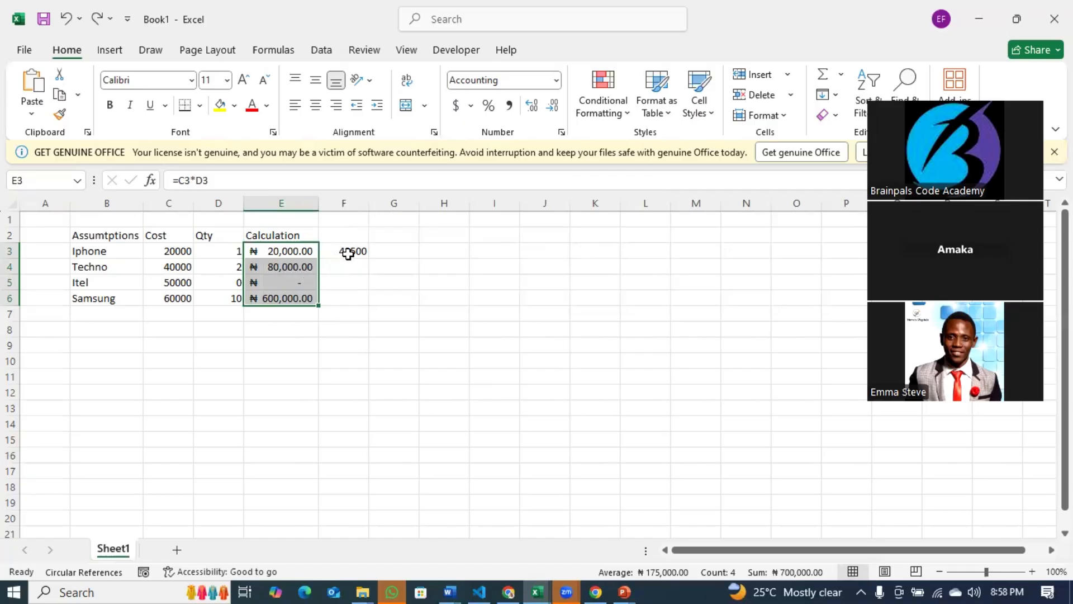
left_click(348, 253)
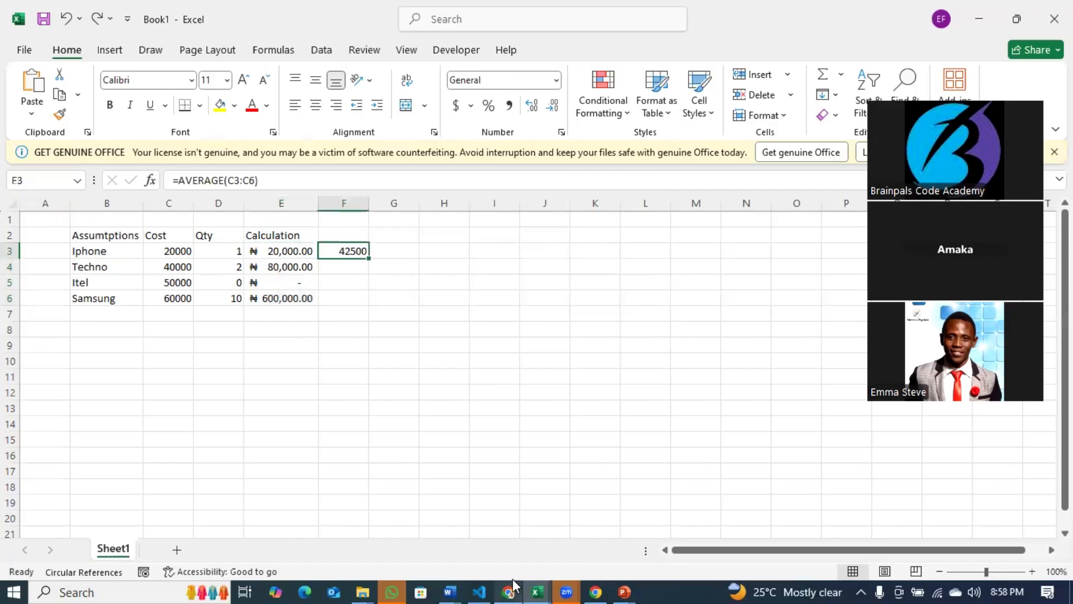
Check the Basic Math & Aggregation formula list in the Word document Financial Modelling.docx and return to the Excel workbook.
mouse_move(451, 586)
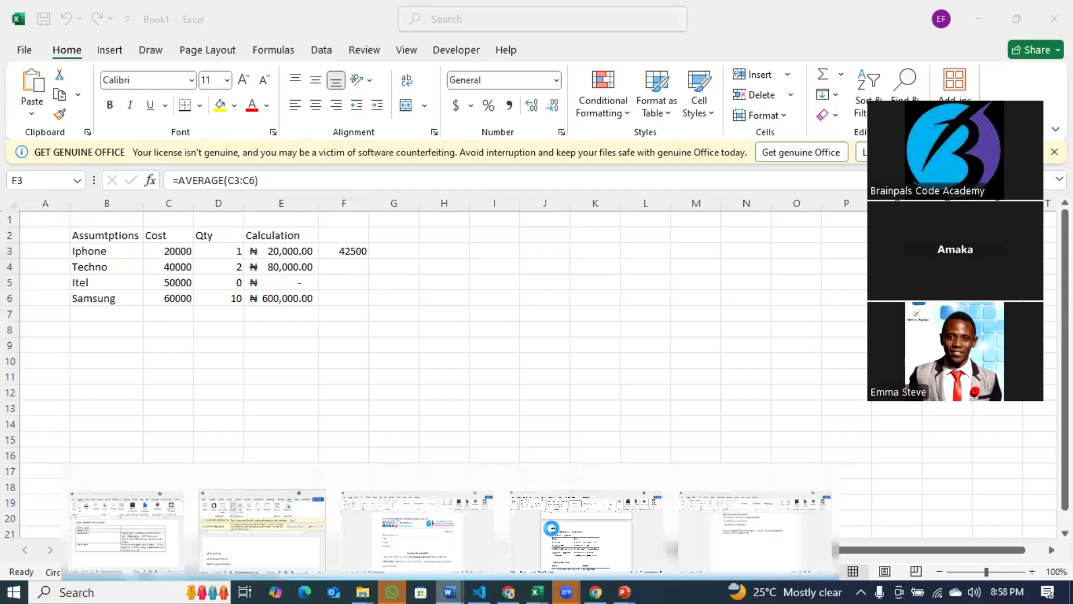
left_click(553, 529)
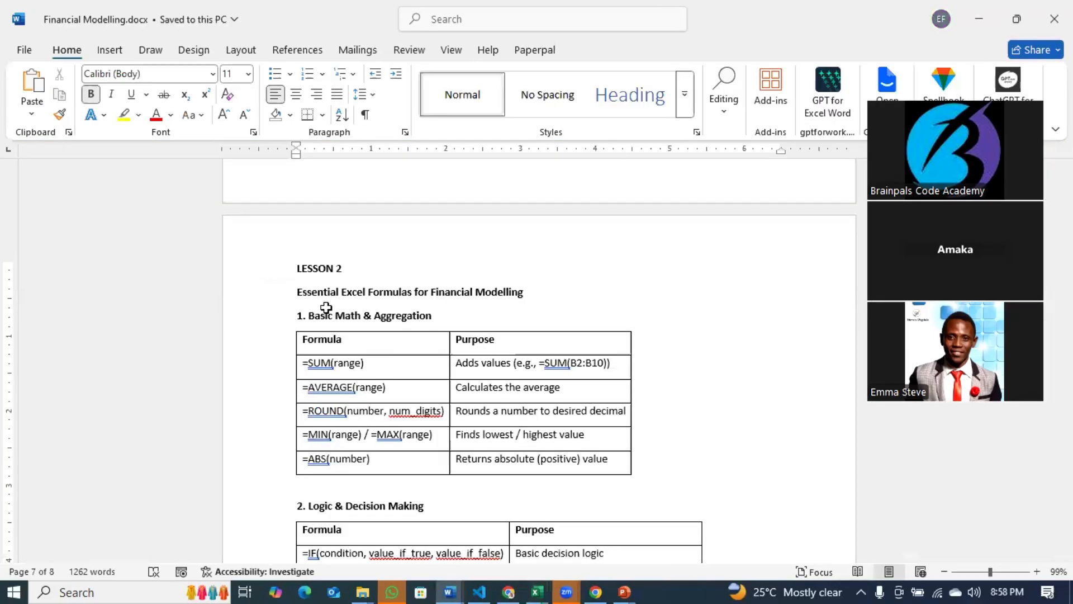
key("alt+Tab")
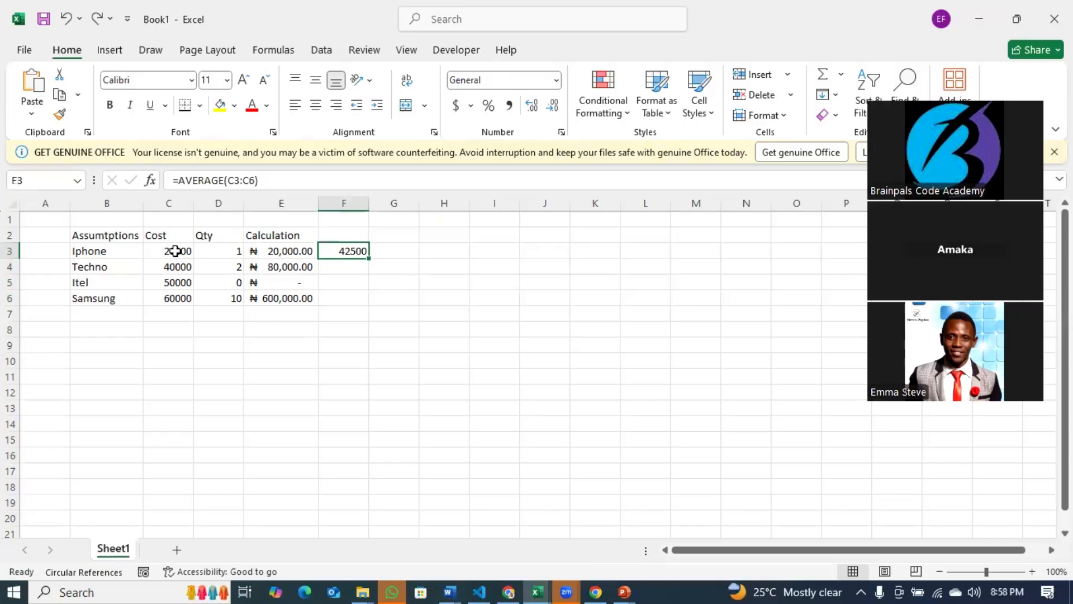
Calculate the highest Calculation value in F3 with a MAX formula over E3:E6.
left_click_drag(296, 254, 293, 296)
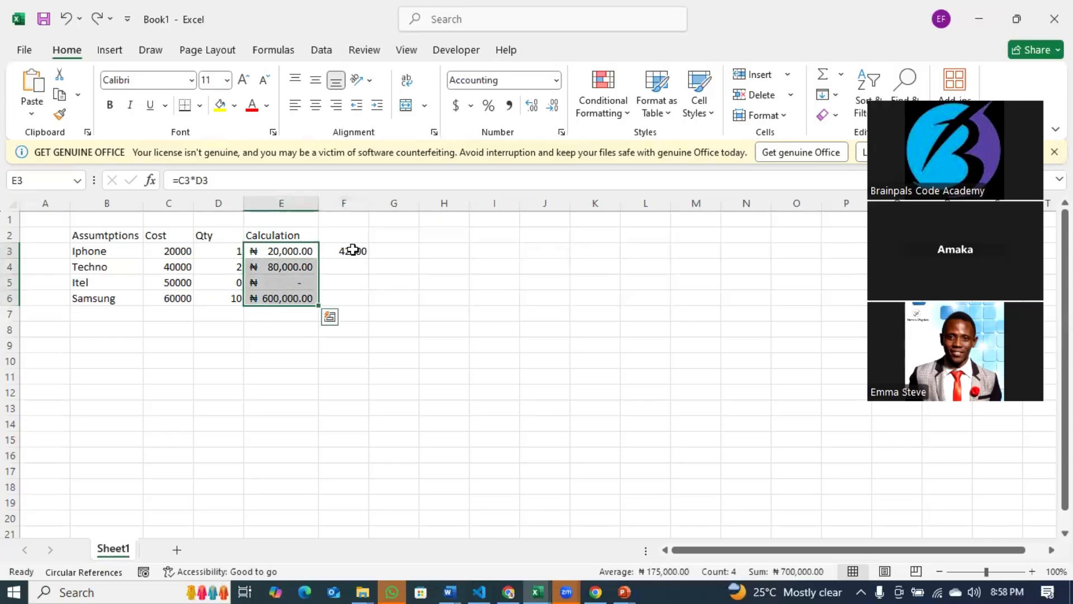
left_click(352, 249)
type("=max")
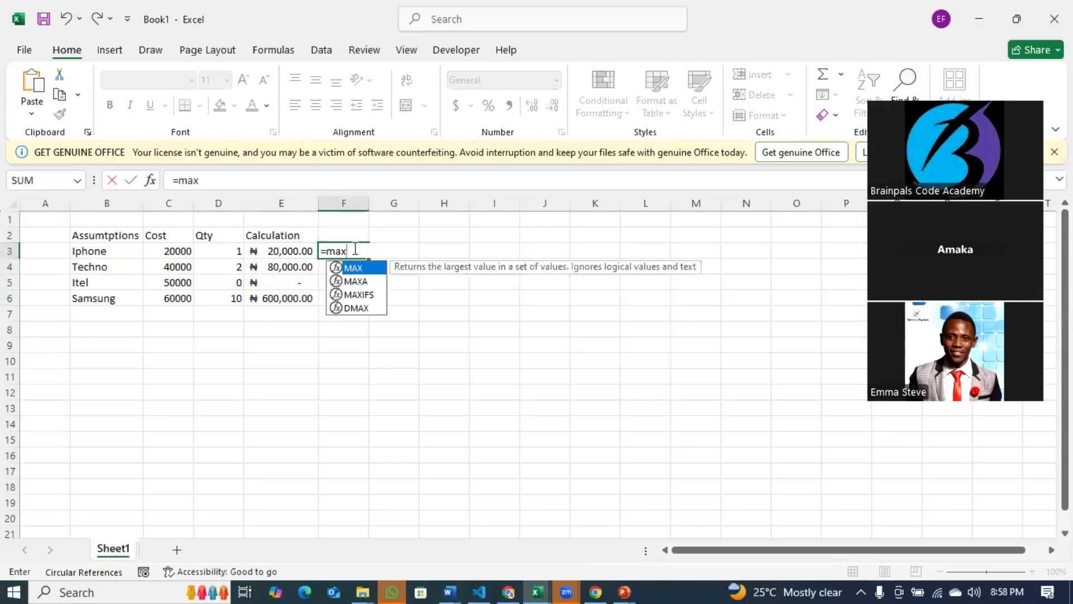
key("Tab")
left_click_drag(287, 249, 291, 299)
key("Return")
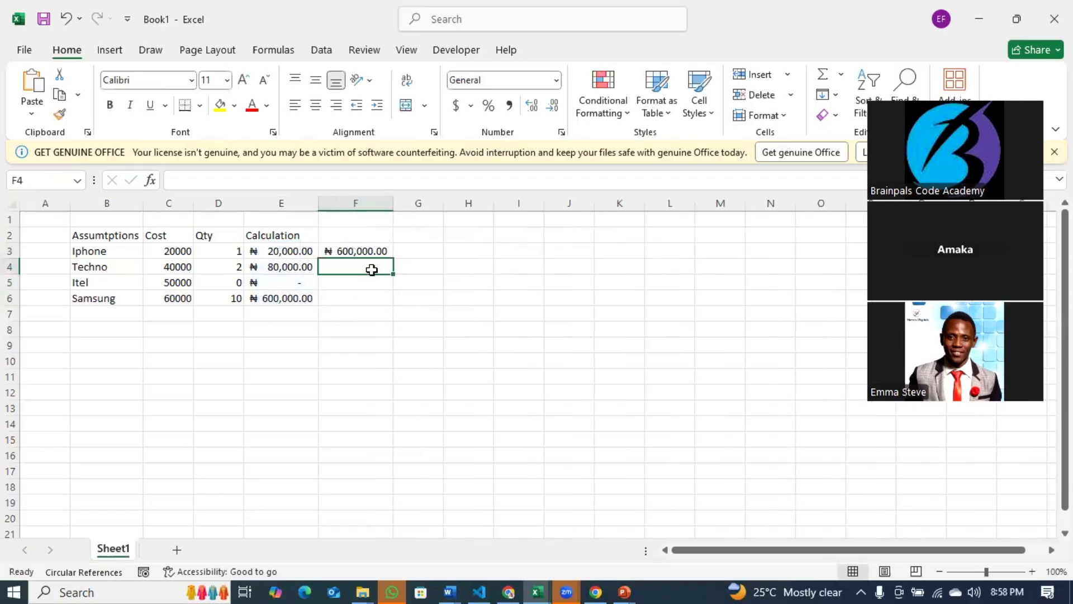
left_click(376, 248)
left_click(290, 298)
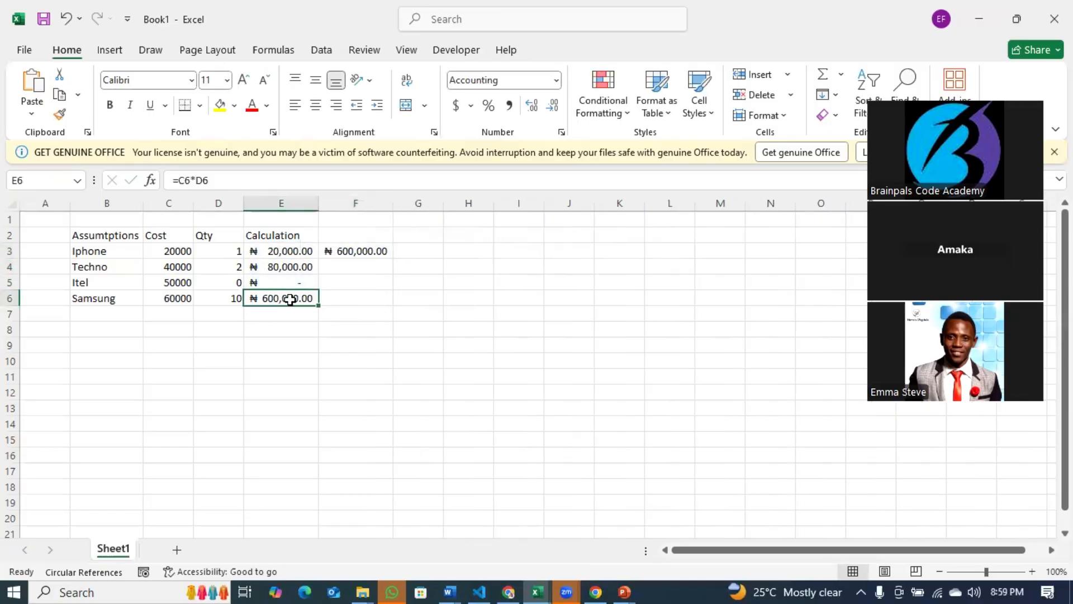
Try the heading "Most Sold items" in F2 and clear it again.
left_click(363, 233)
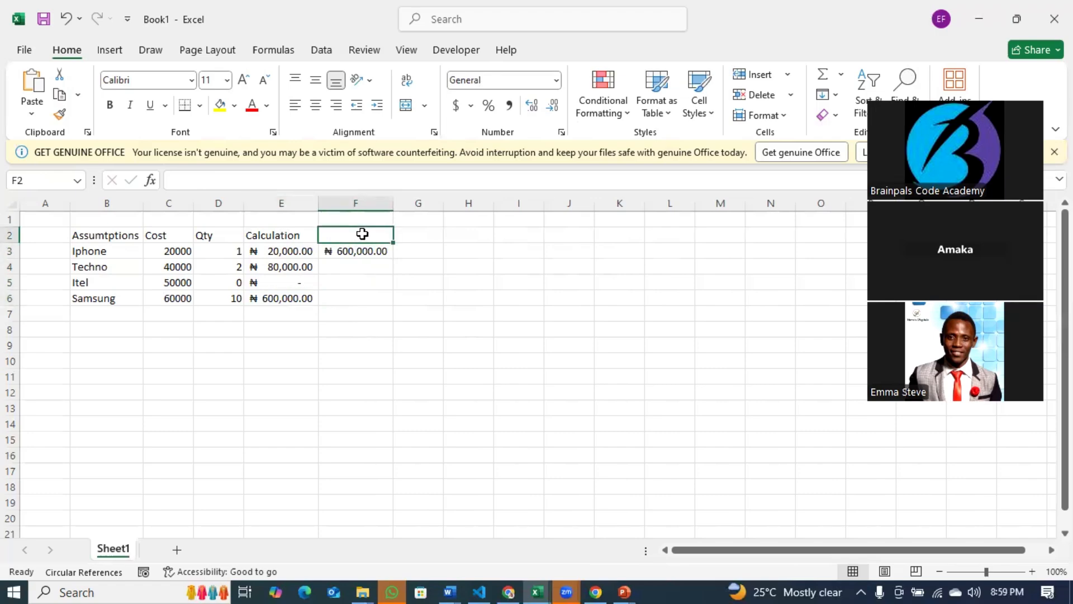
type("Most")
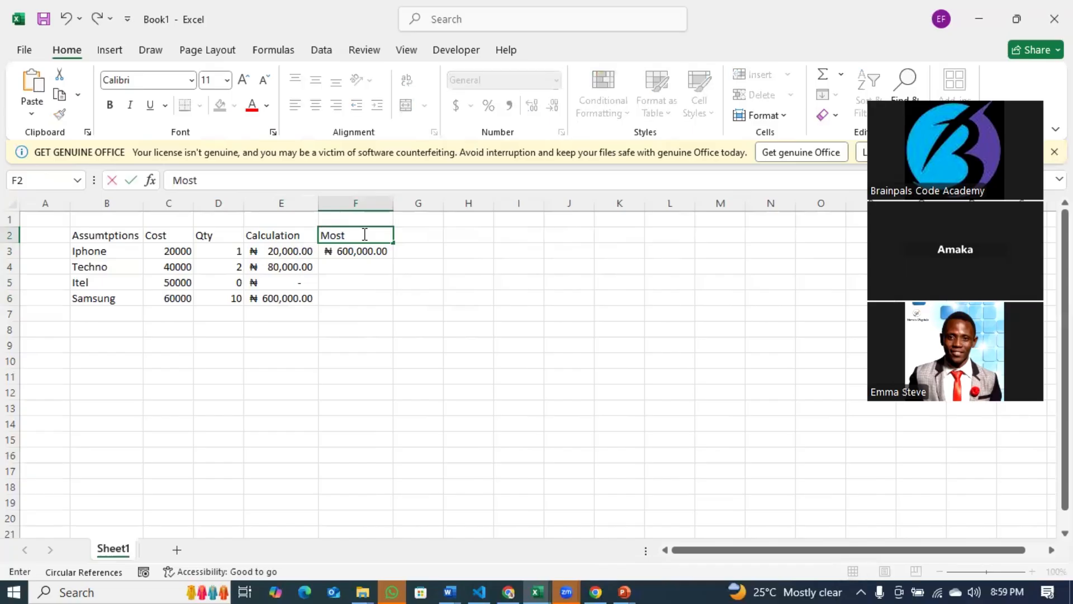
type(" Sold items")
left_click(388, 298)
left_click(370, 236)
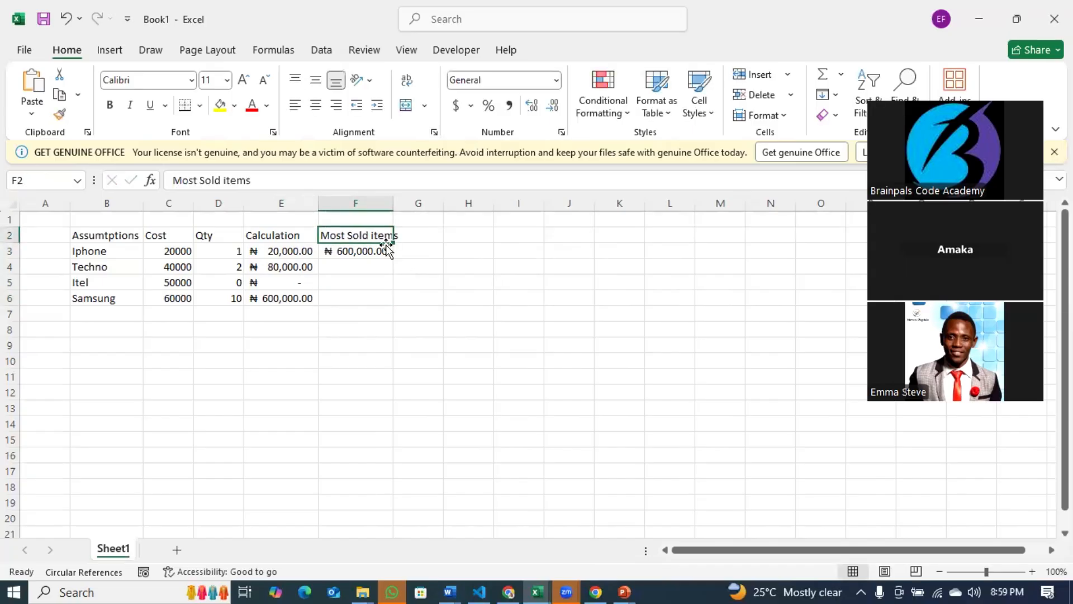
key("Delete")
left_click(367, 256)
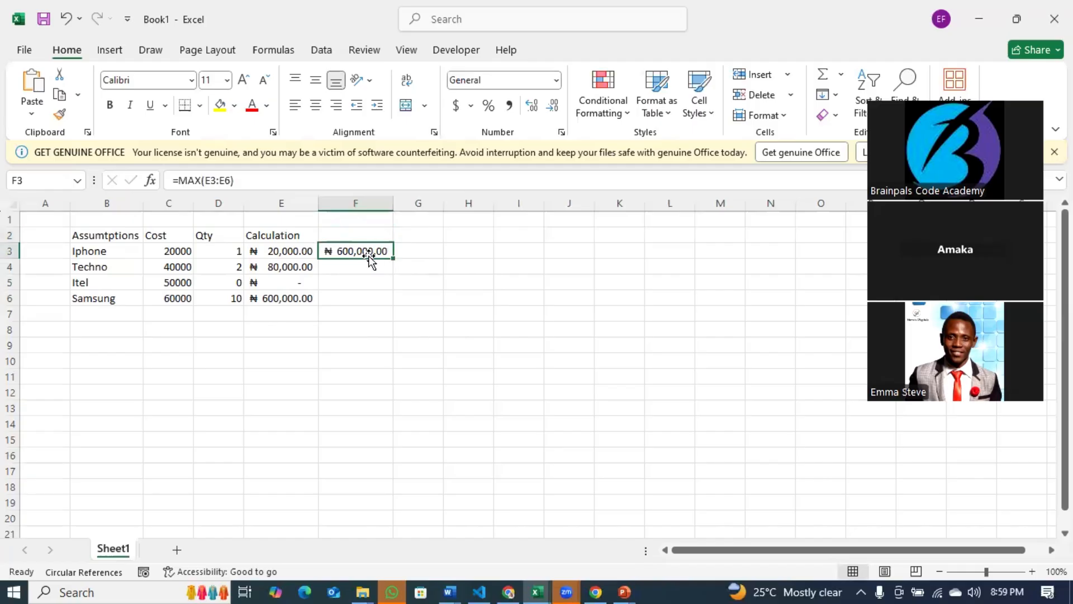
left_click(374, 235)
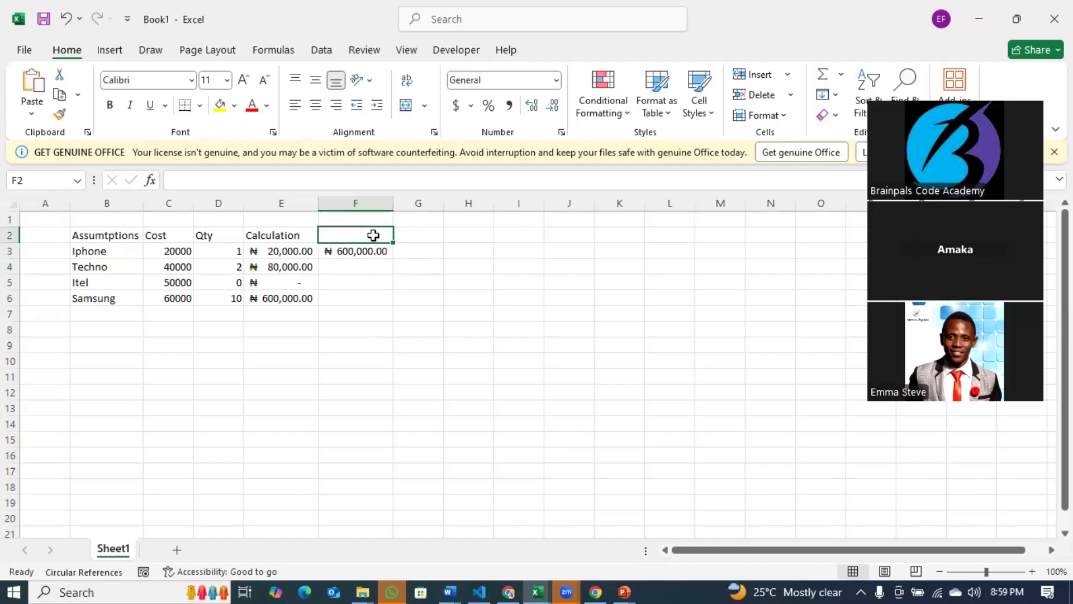
type("Mod")
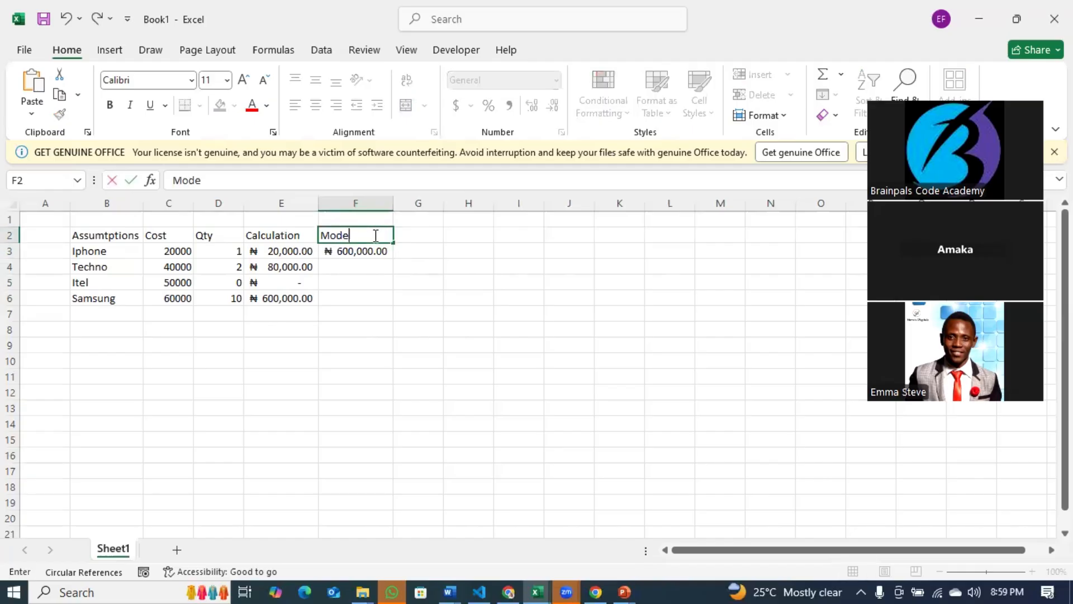
type("e")
key("BackSpace")
key("BackSpace")
key("BackSpace")
key("BackSpace")
left_click(377, 282)
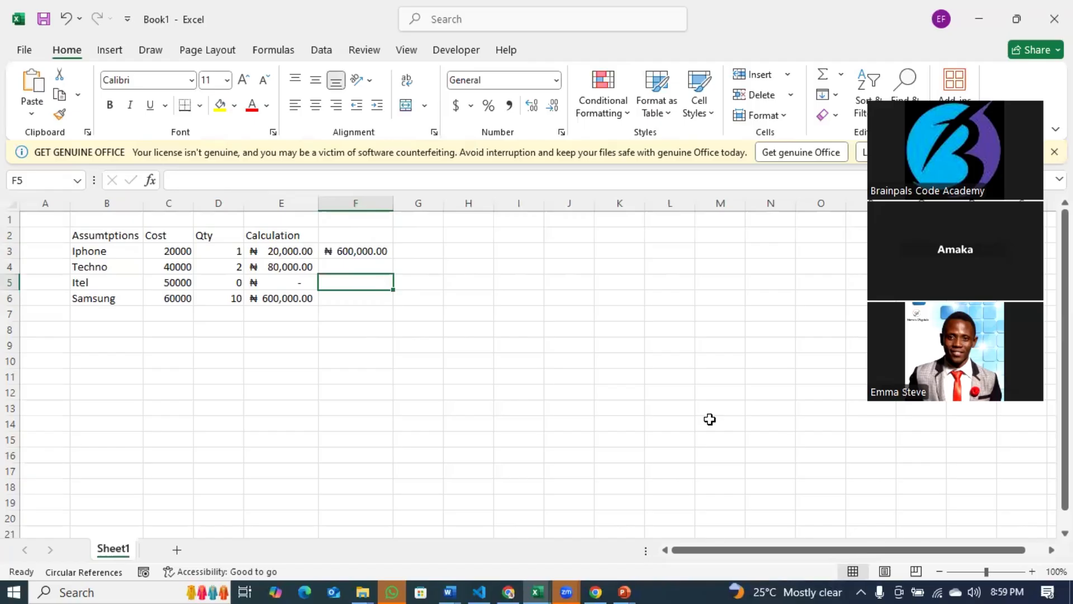
Replace the formula in F3 with a MIN formula over the Calculation values E3:E6.
left_click(358, 256)
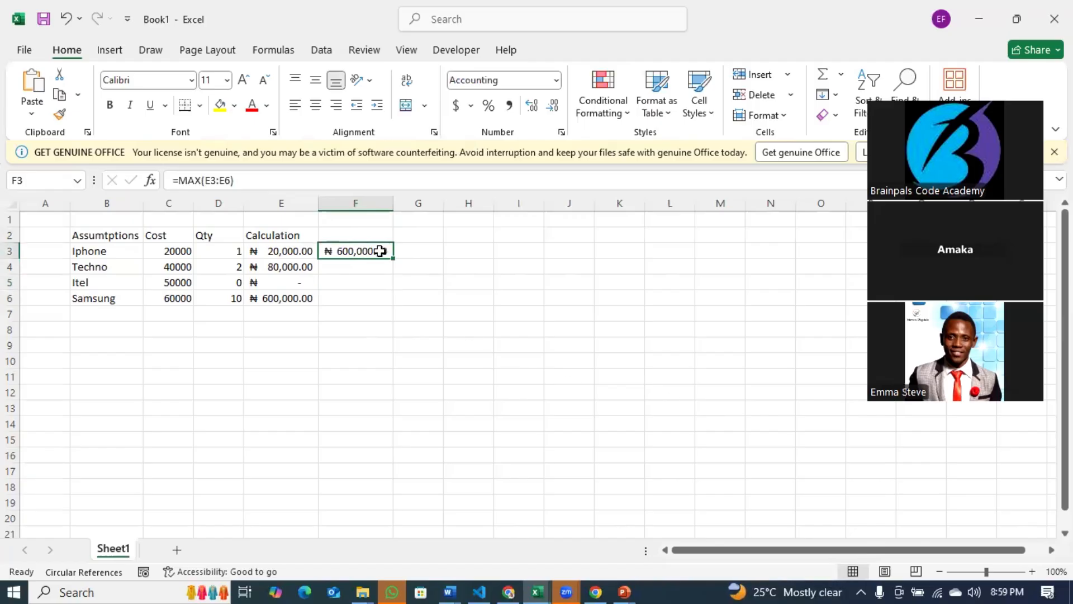
type("=min")
key("Tab")
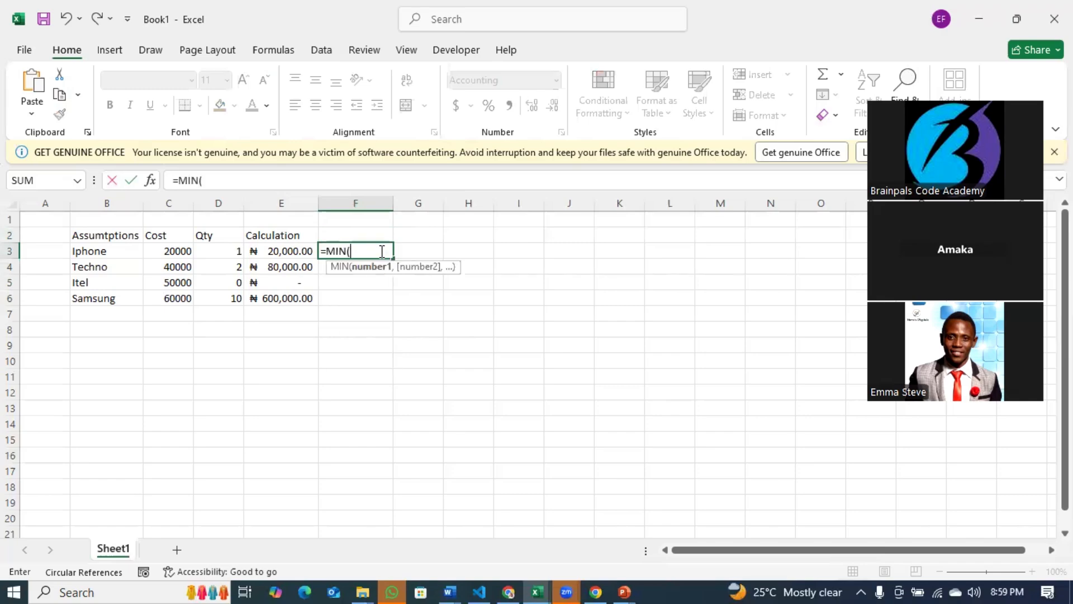
left_click_drag(302, 251, 298, 295)
key("Return")
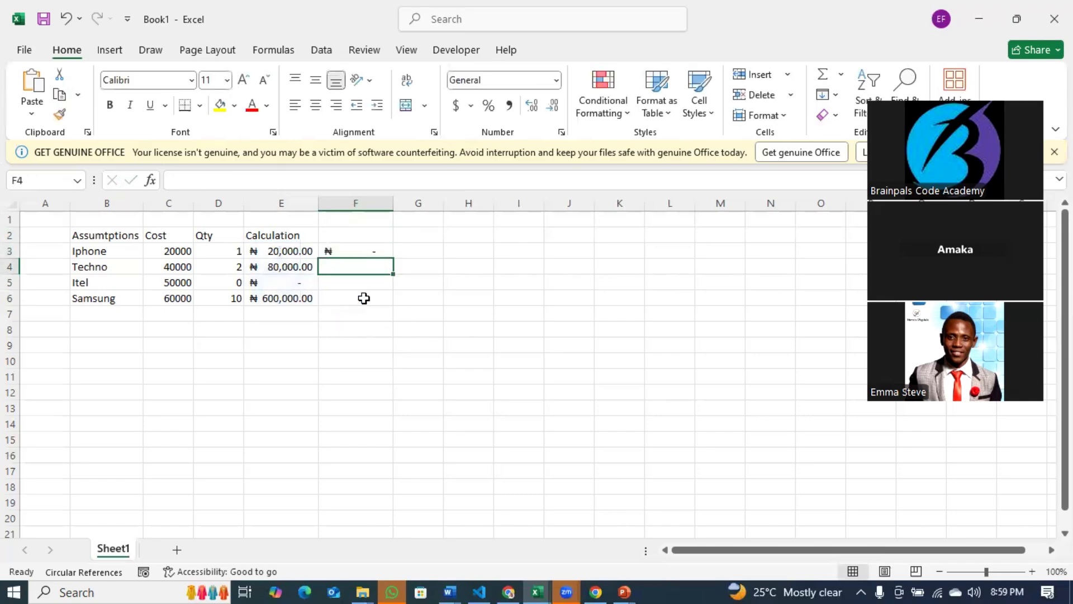
left_click(373, 252)
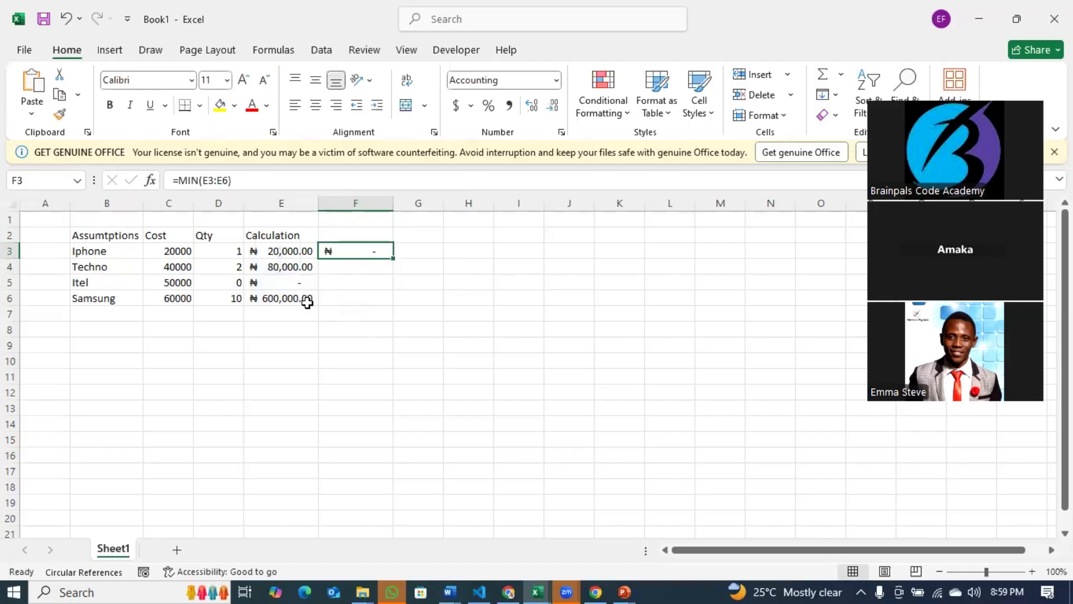
left_click(300, 282)
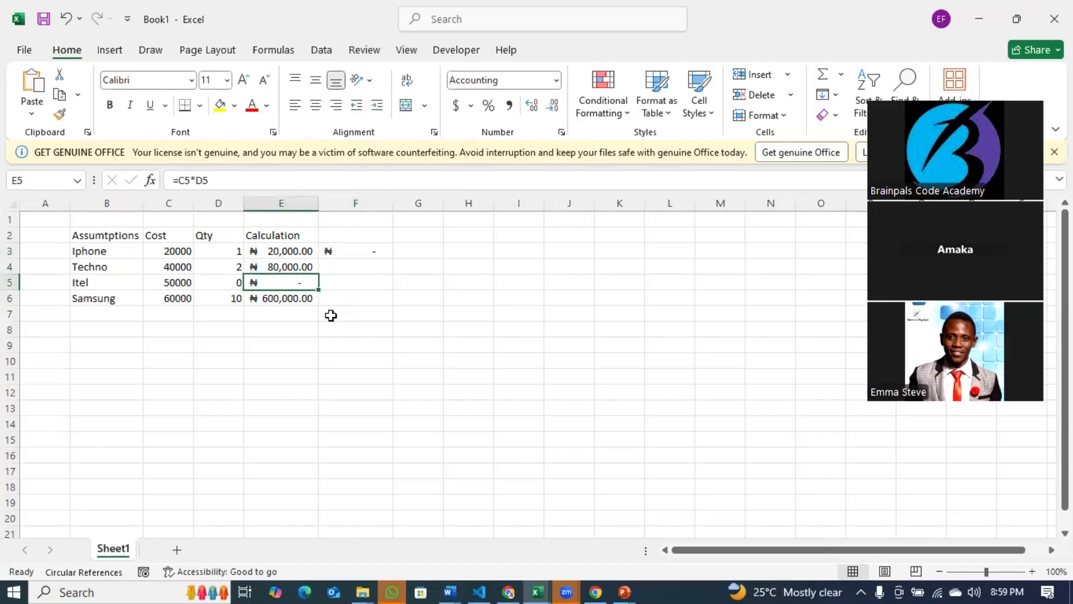
Enter the example number 2.3567 in cell G3.
left_click(428, 252)
type("2.3567")
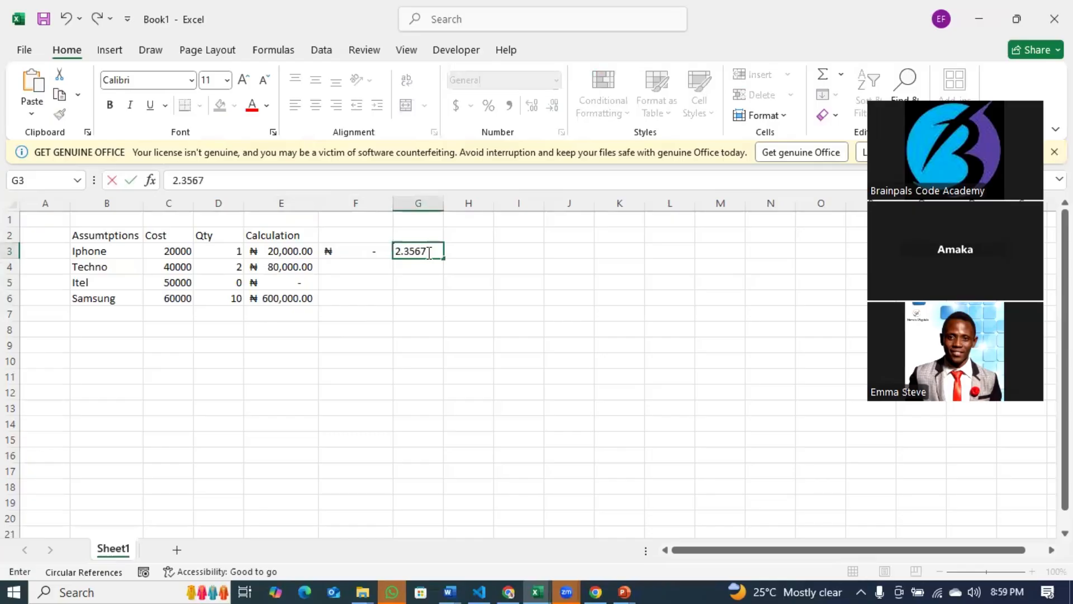
left_click(517, 330)
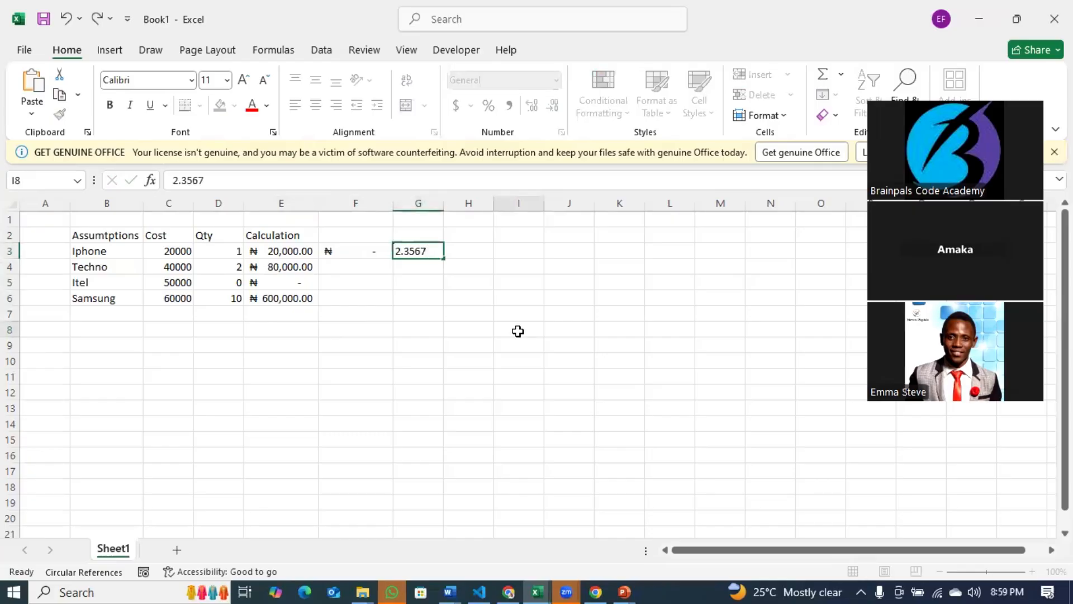
Round the number in G3 to two digits in H3 with the formula =ROUND(G3,2).
left_click(462, 250)
type("=round")
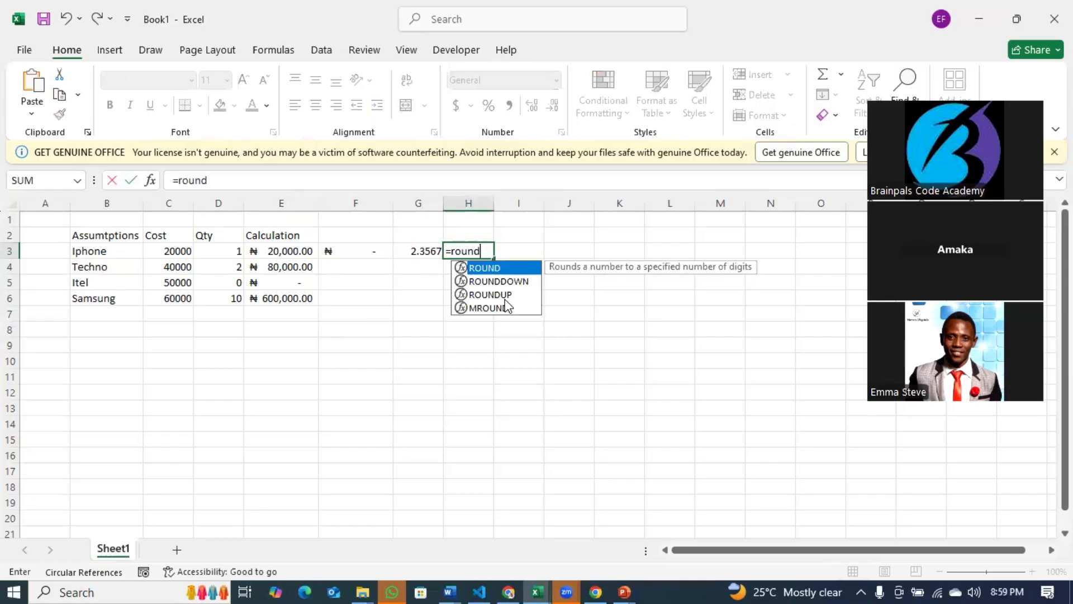
key("Tab")
left_click(414, 251)
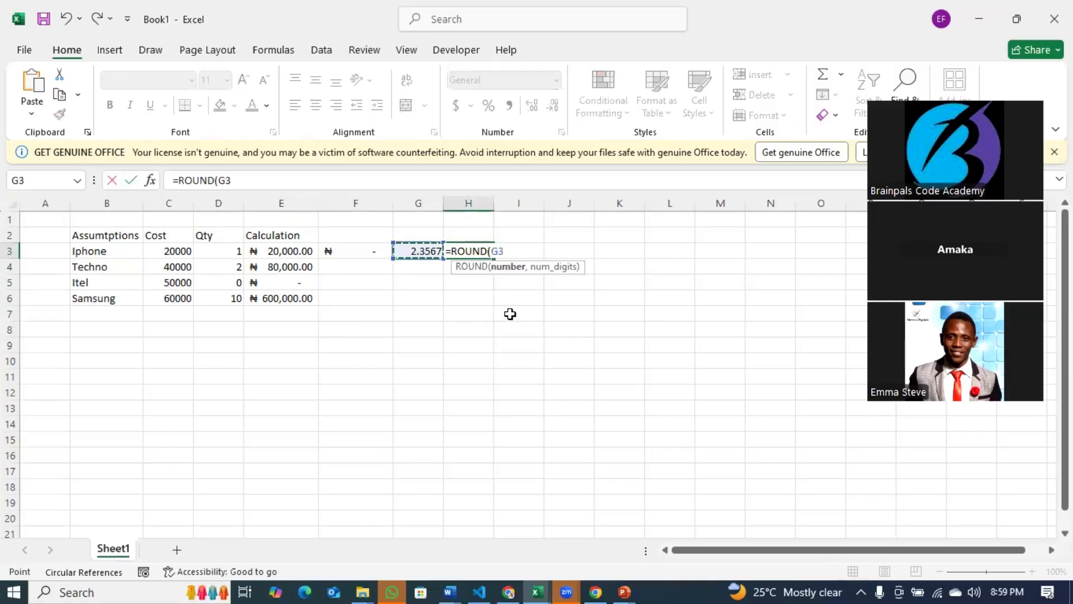
type(",")
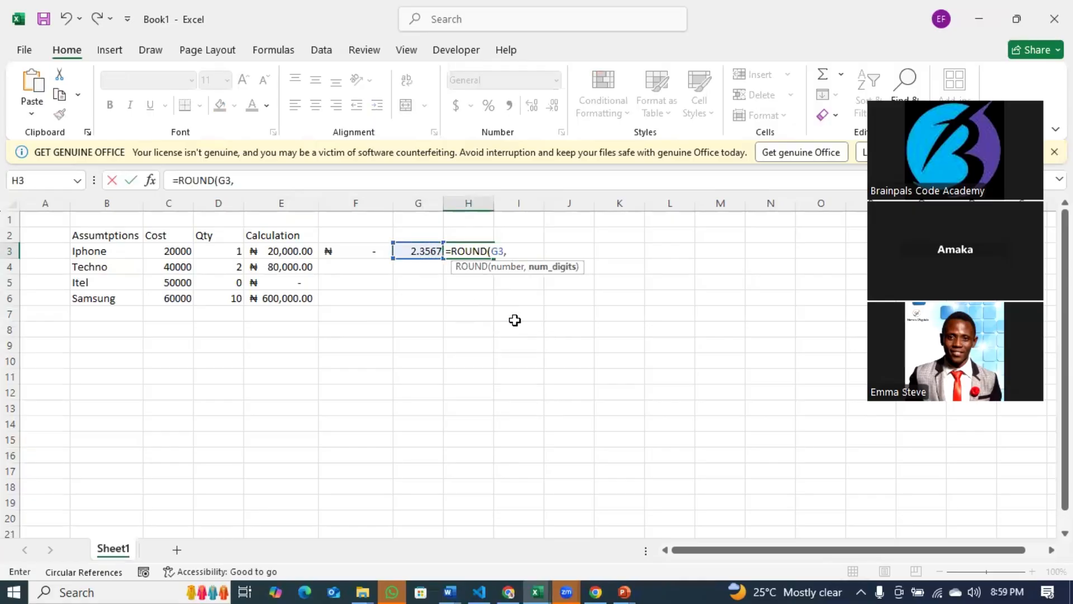
type("2)")
key("Return")
left_click(481, 250)
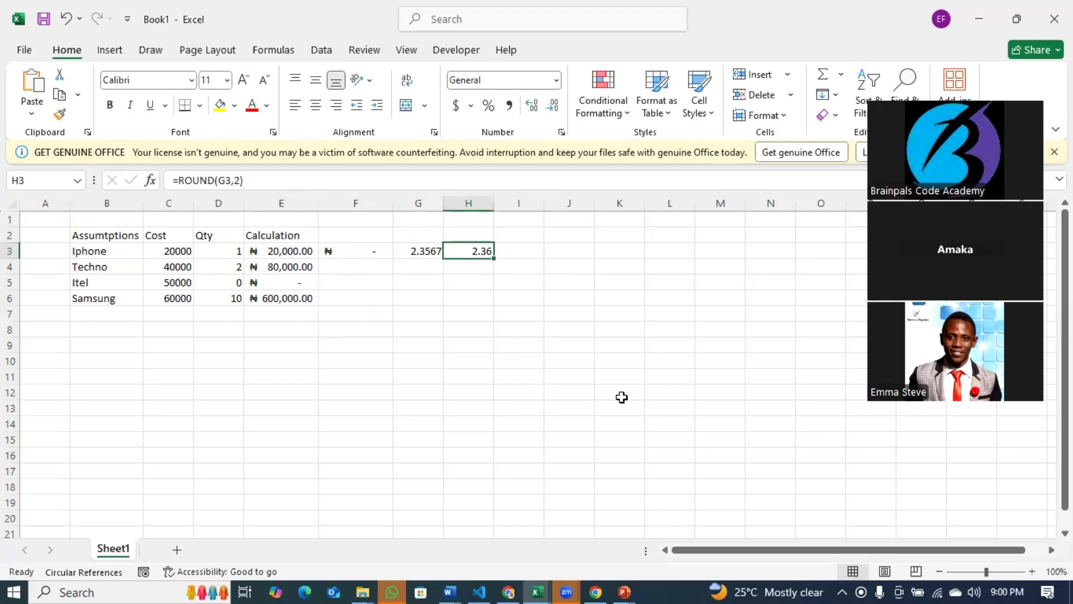
Try reducing the displayed decimal places of G3 and undo that format change.
left_click(424, 202)
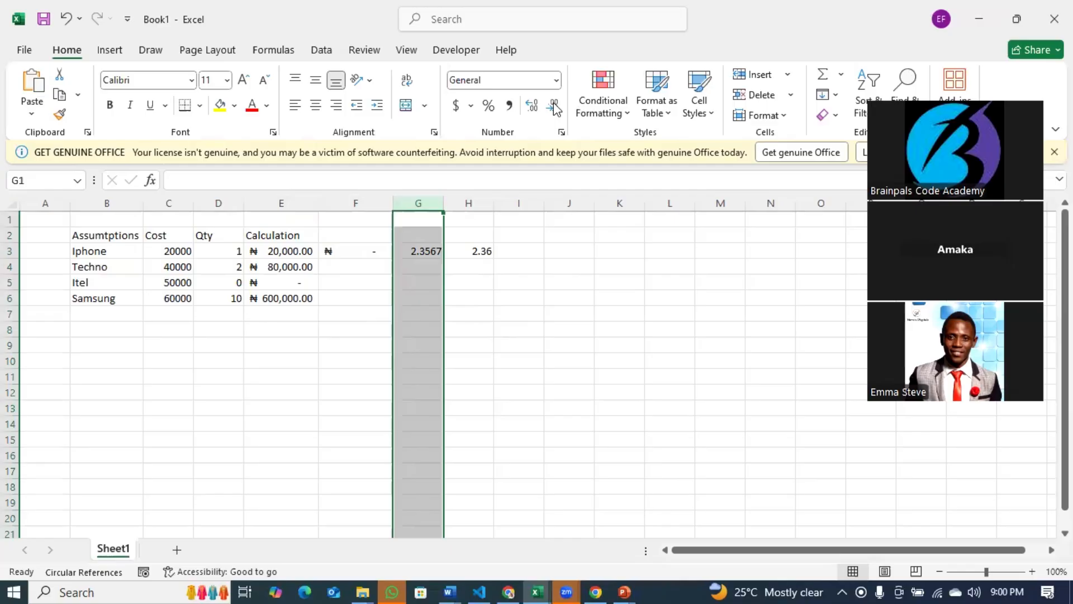
left_click(428, 251)
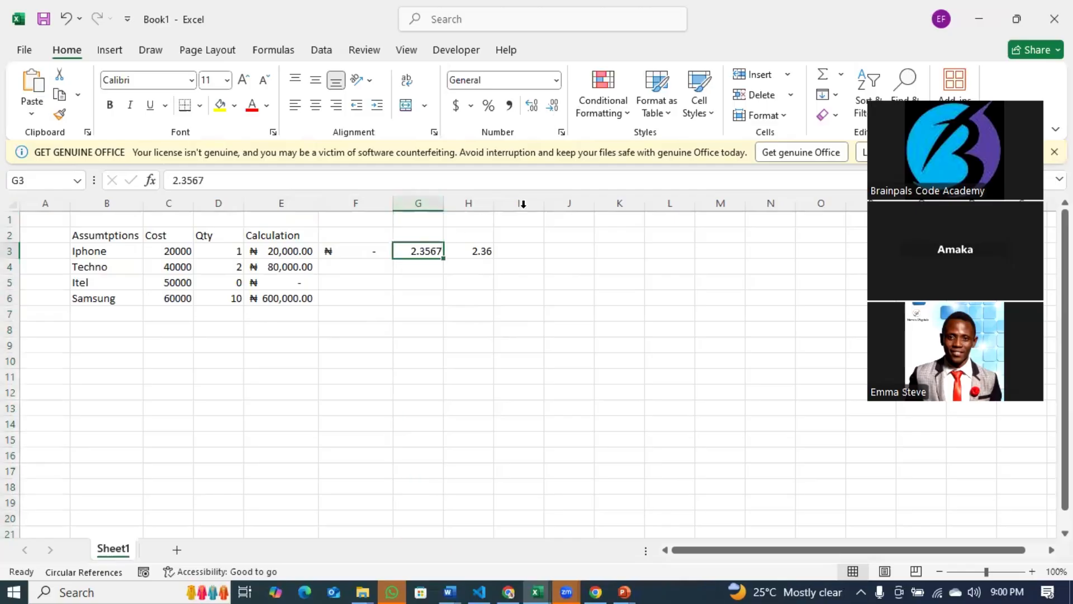
left_click(550, 108)
left_click(553, 109)
key("ctrl+z")
left_click(480, 300)
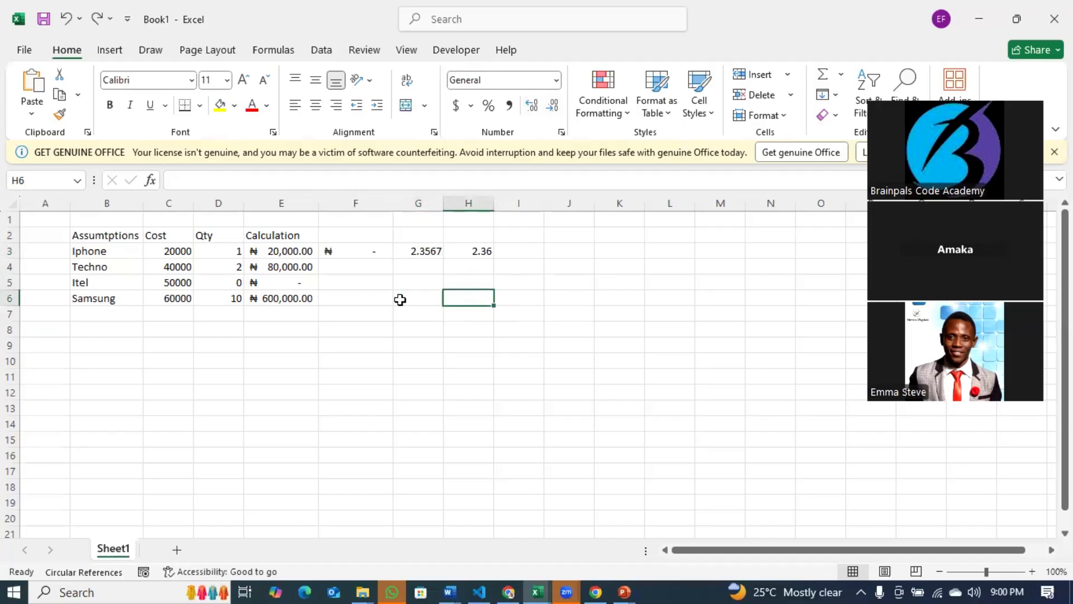
Sort the phone brands in B3:B6 from A to Z, expanding the sort to the adjacent columns.
left_click_drag(81, 251, 109, 299)
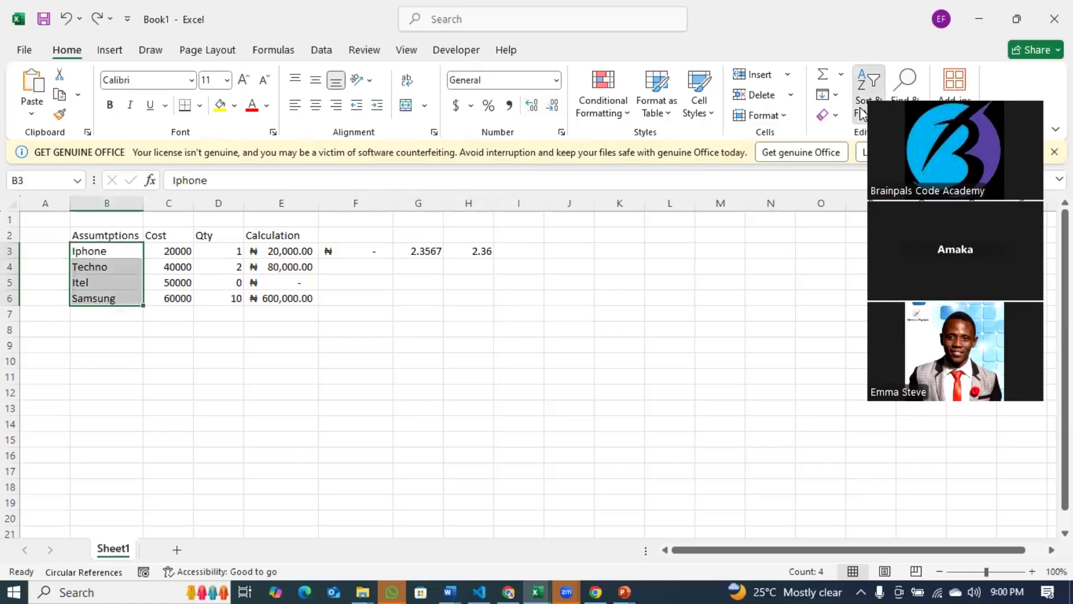
left_click(869, 89)
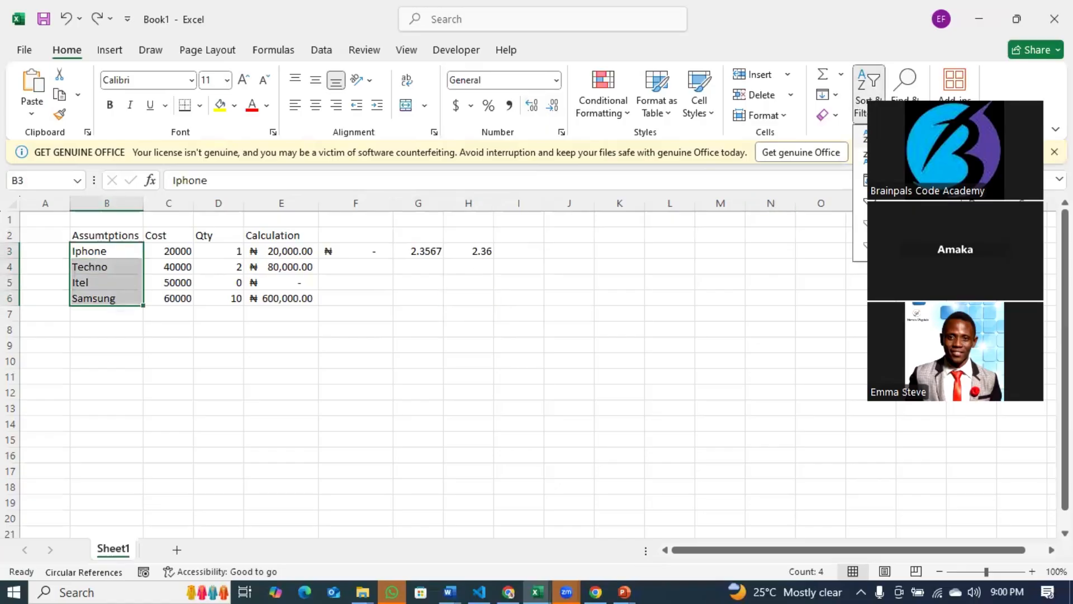
left_click(894, 137)
left_click(737, 314)
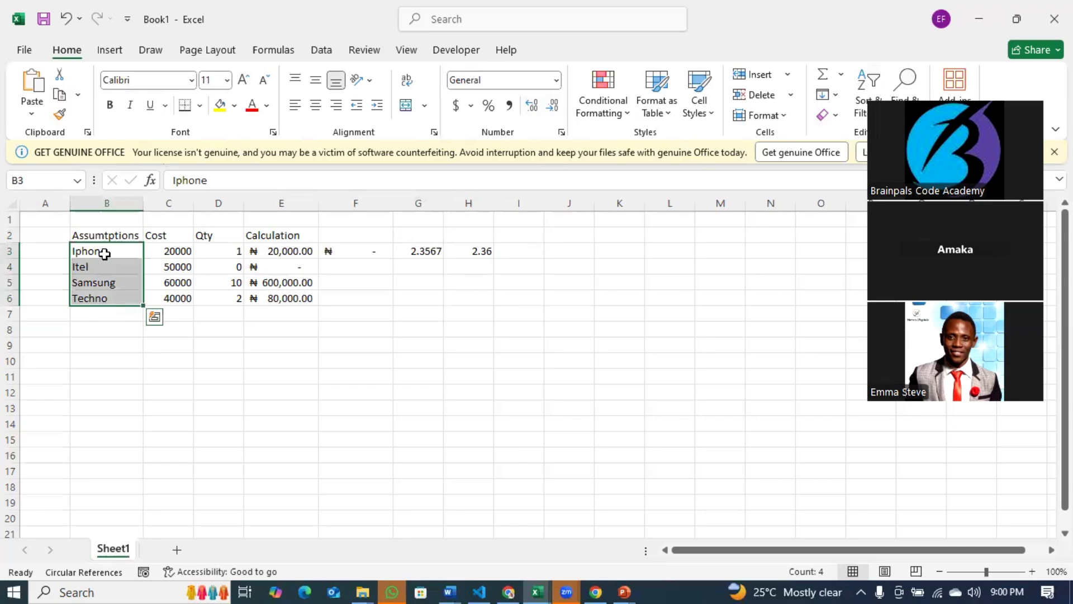
left_click(104, 253)
left_click(106, 268)
left_click(117, 299)
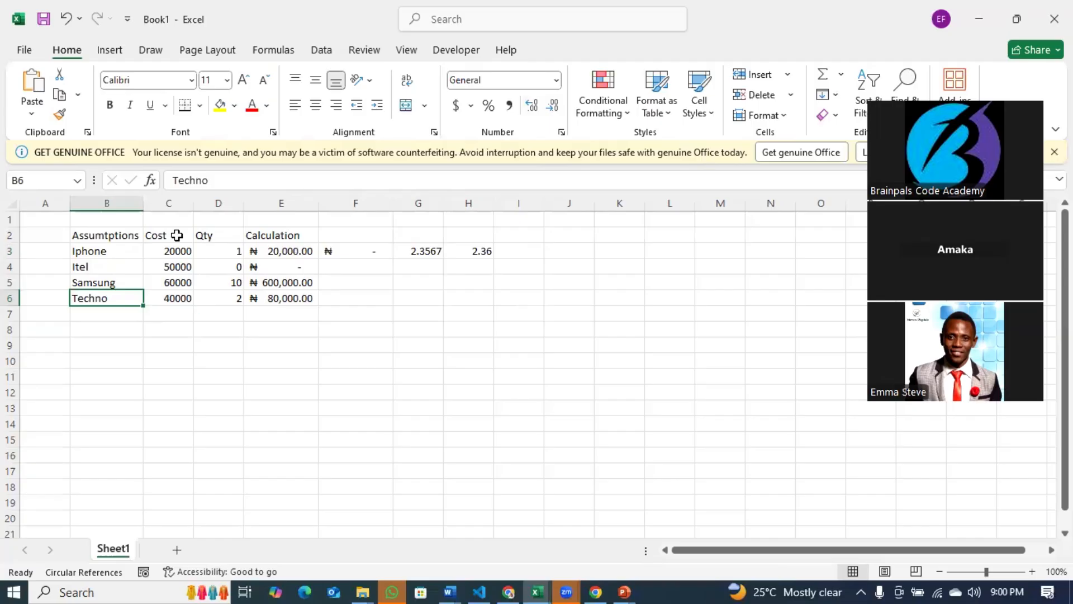
Enter the title "Intro to Financial Modeling" in cell B1 above the table.
left_click_drag(109, 218, 269, 221)
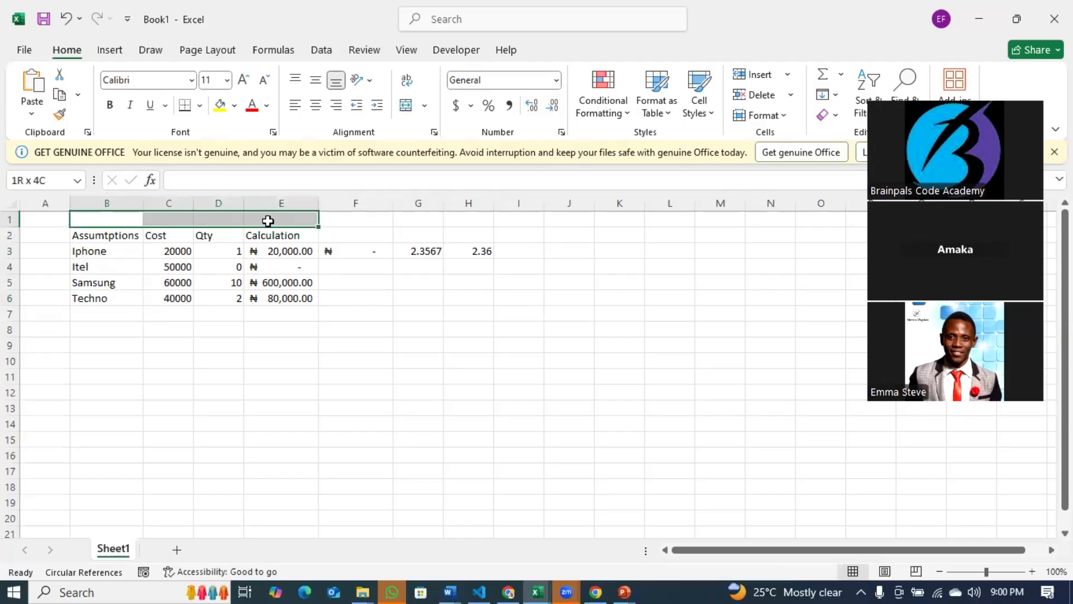
left_click(129, 220)
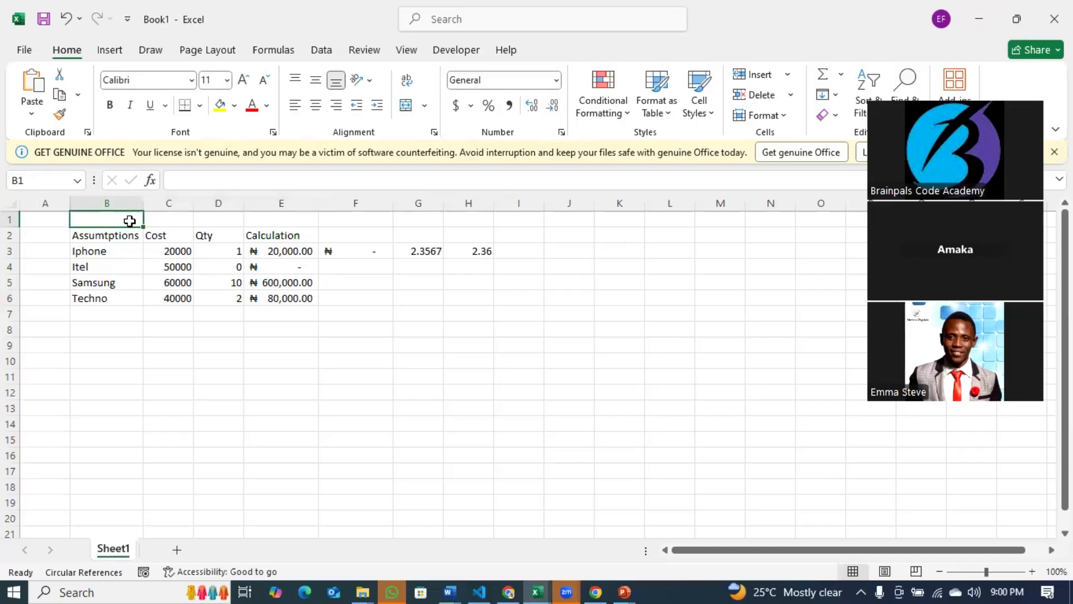
type("Intro to")
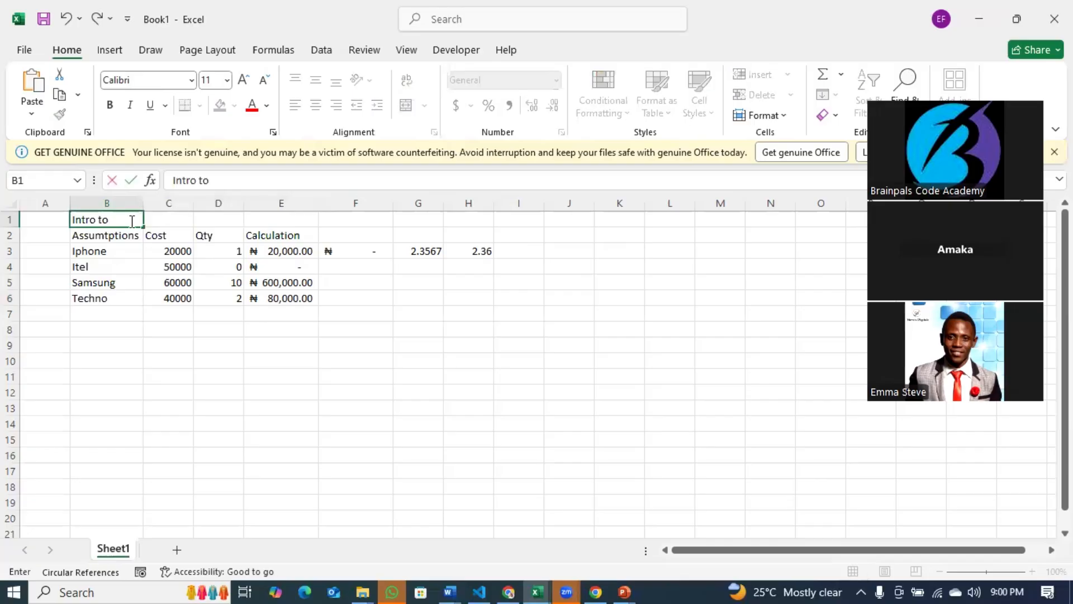
type(" Financial Modelin")
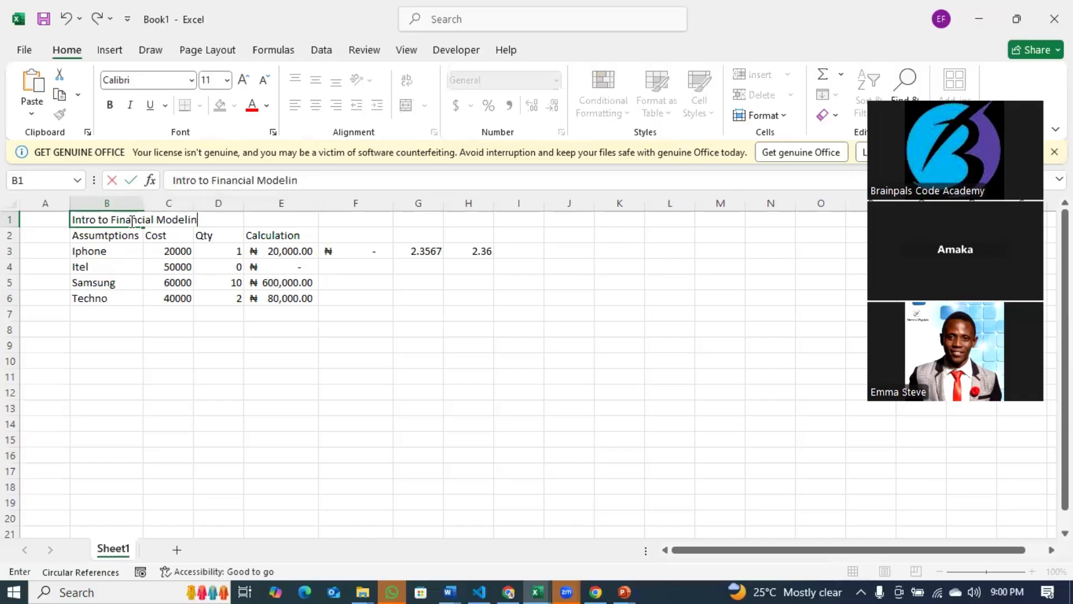
type("g")
key("Return")
Try merging and centering the title across B1:D1 and undo that merge.
left_click_drag(116, 220, 235, 221)
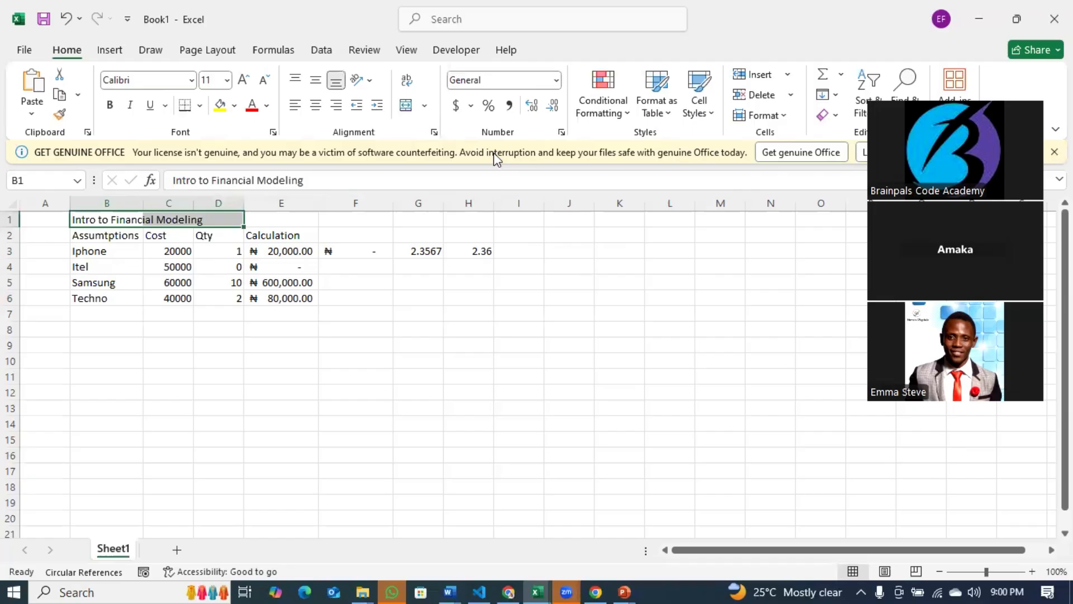
left_click(422, 109)
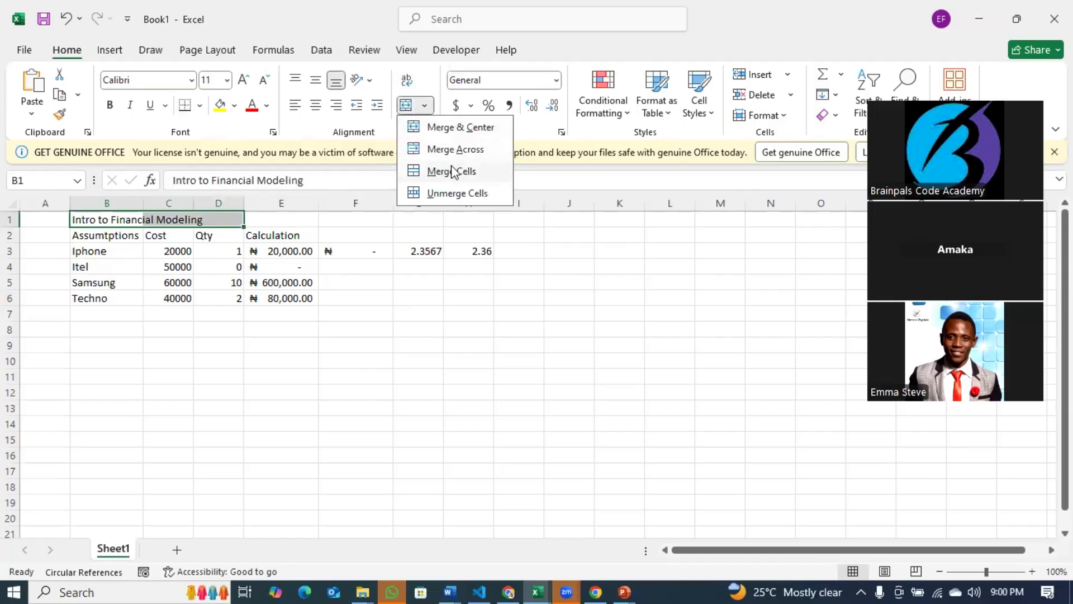
left_click(459, 128)
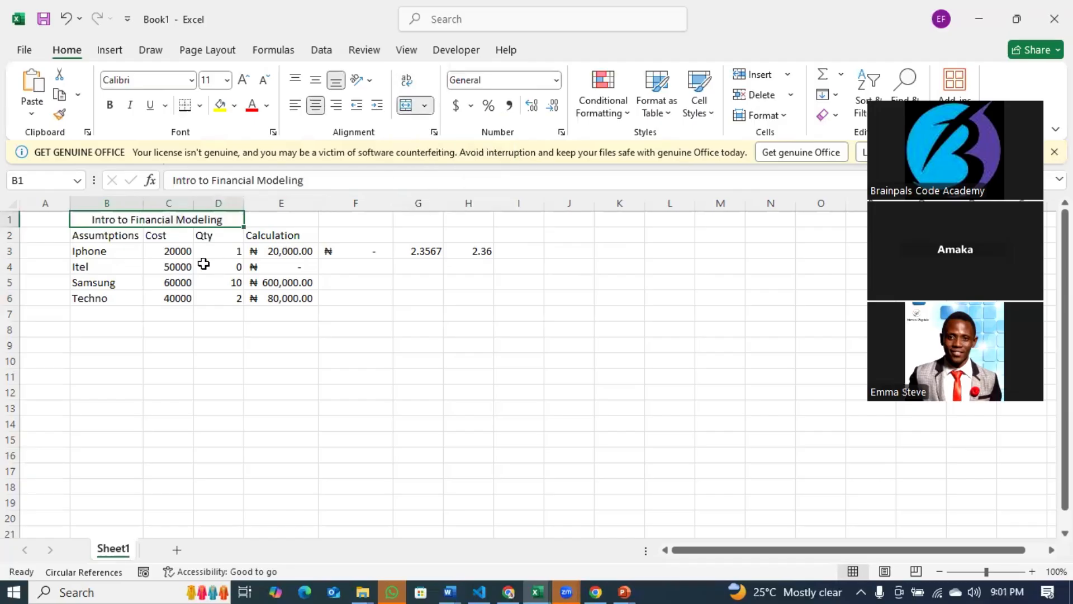
key("ctrl+z")
Merge and center the title across B1:E1 and make it bold.
left_click_drag(96, 217, 285, 221)
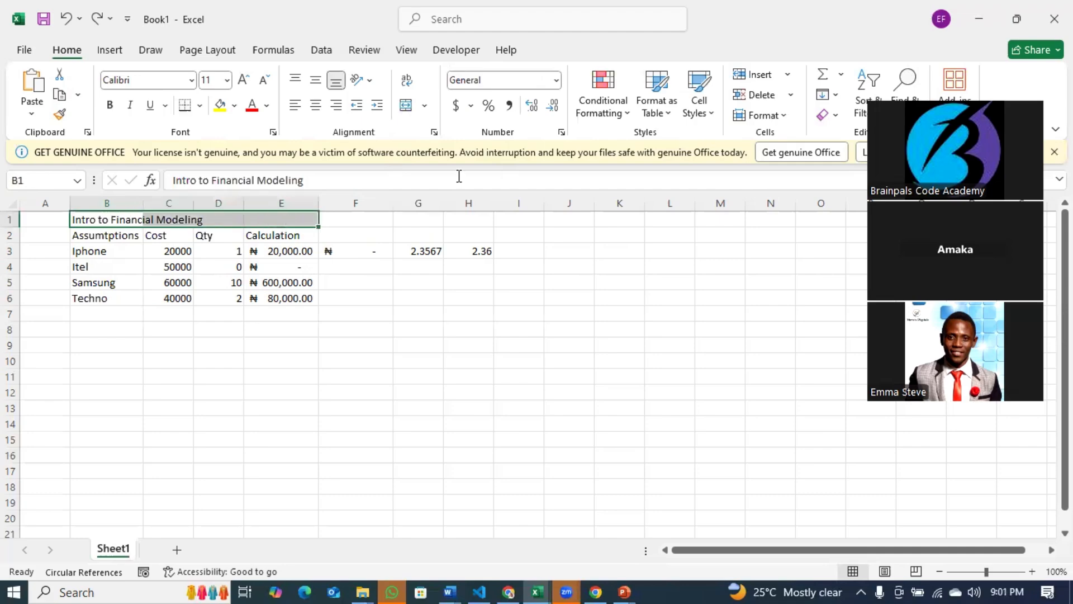
left_click(425, 106)
left_click(456, 126)
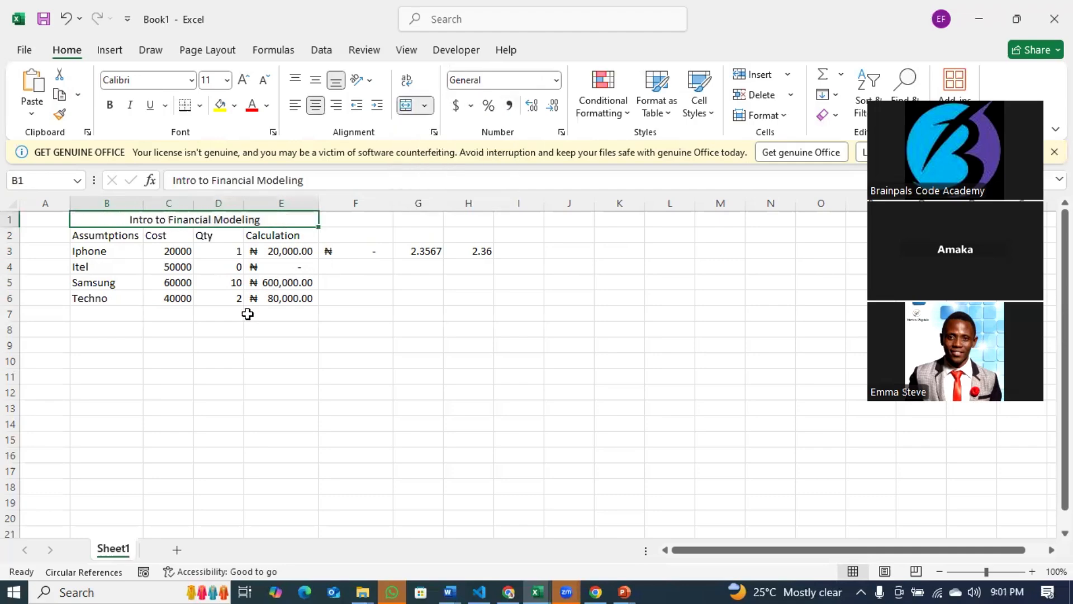
left_click(247, 311)
left_click(173, 219)
key("ctrl+b")
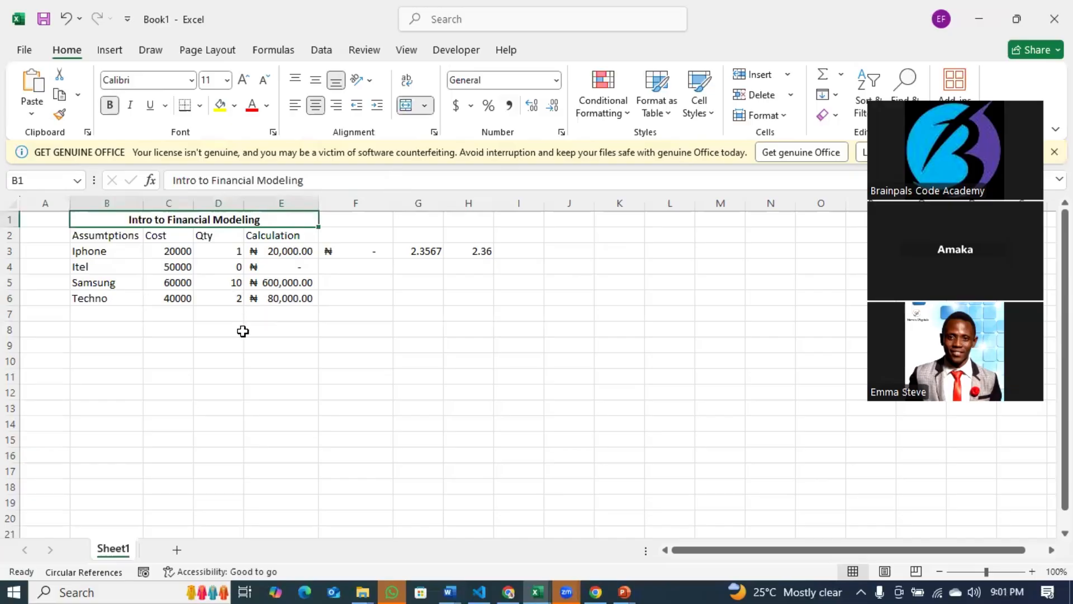
left_click(246, 349)
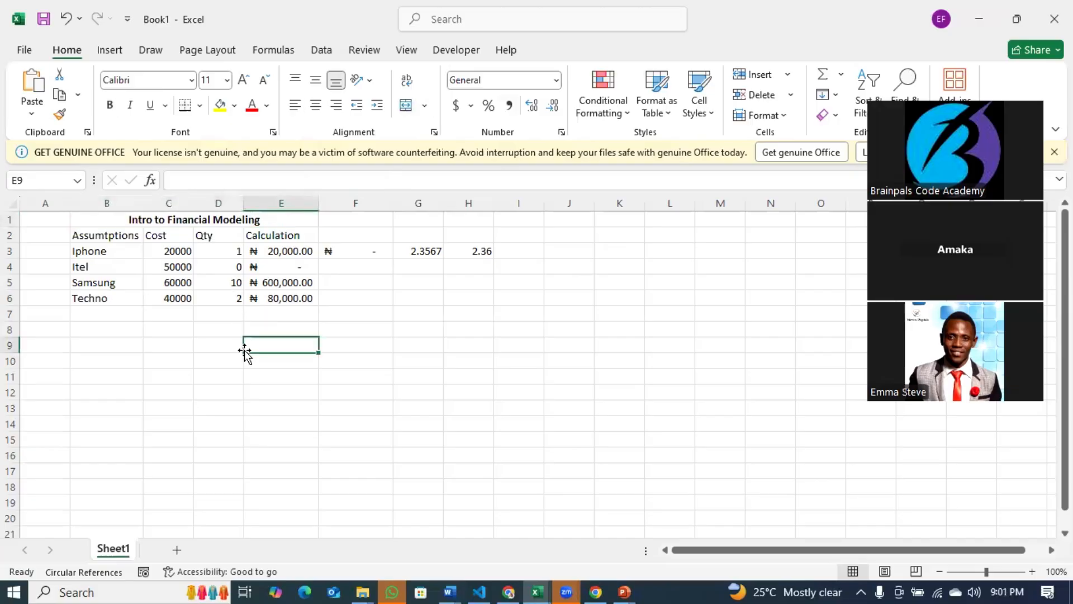
Look at the letter-case options in the Word document Financial Modelling.docx and return to the Book1 workbook in Excel.
left_click(209, 221)
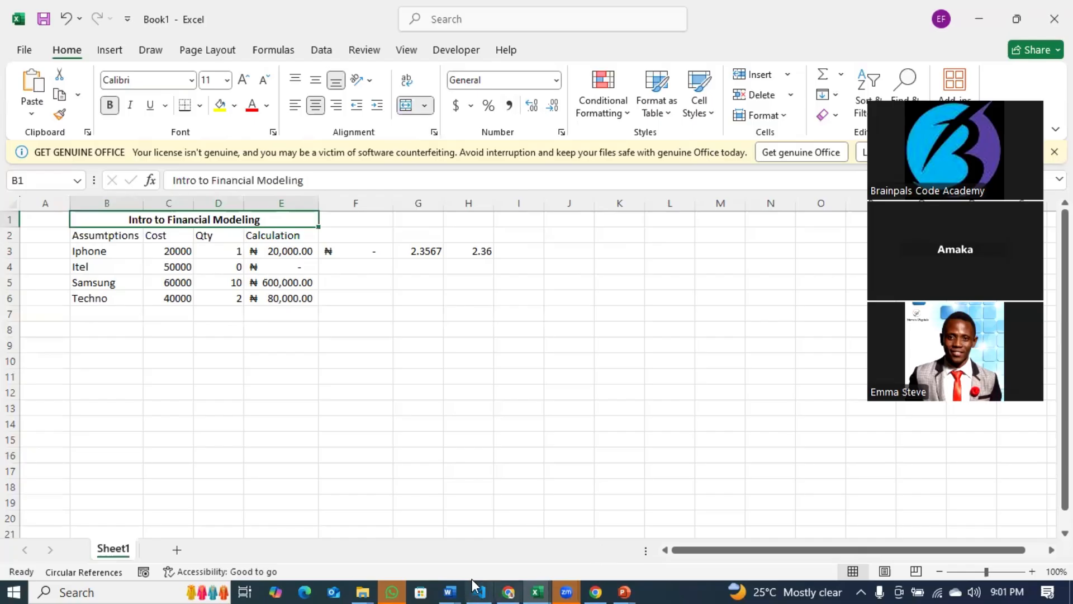
left_click(450, 588)
left_click(573, 525)
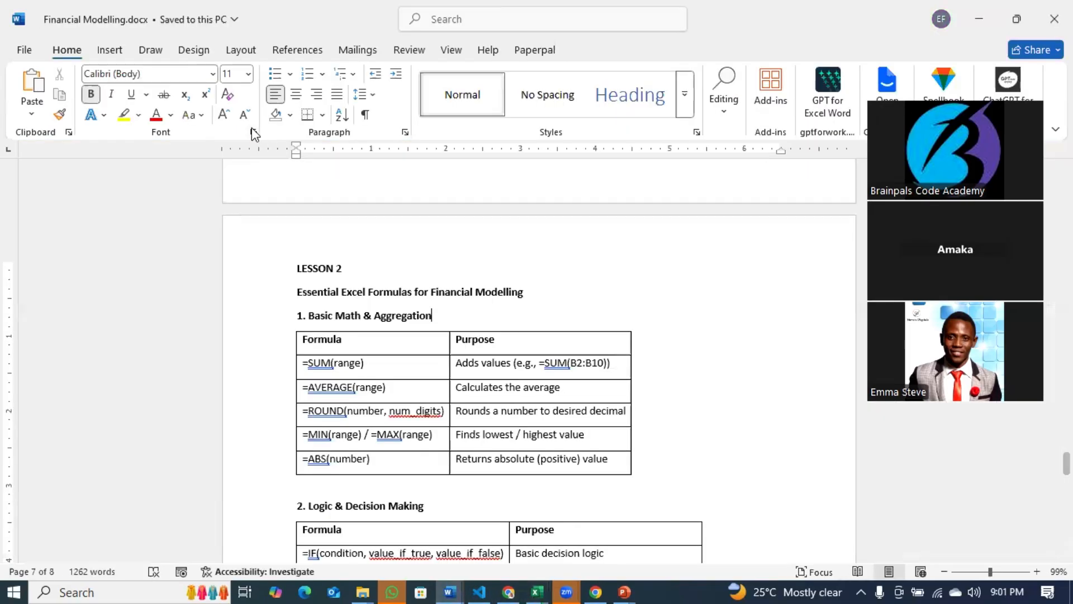
left_click(206, 116)
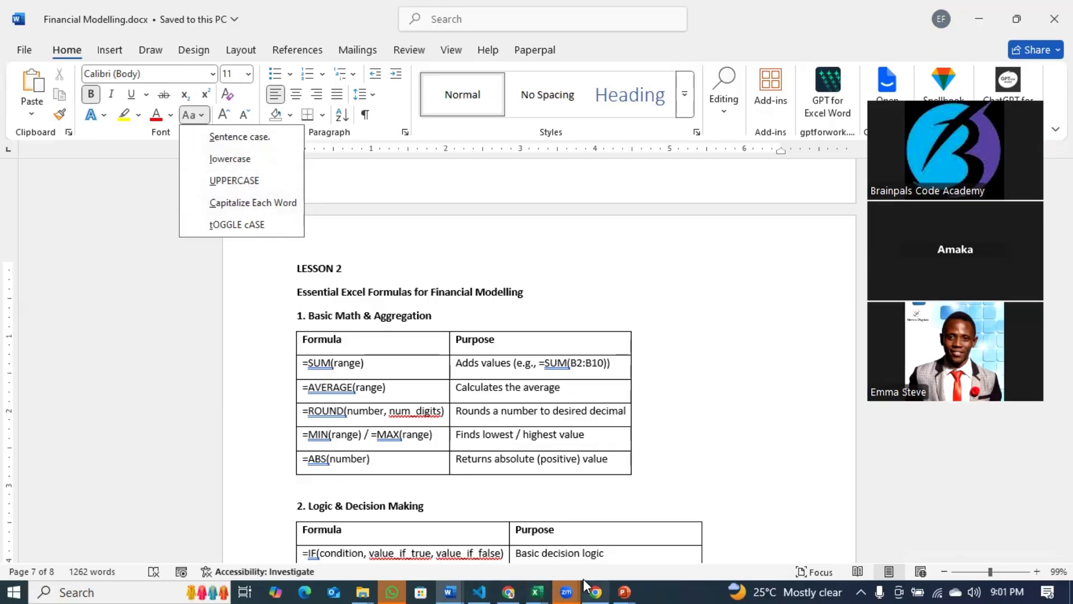
left_click(536, 584)
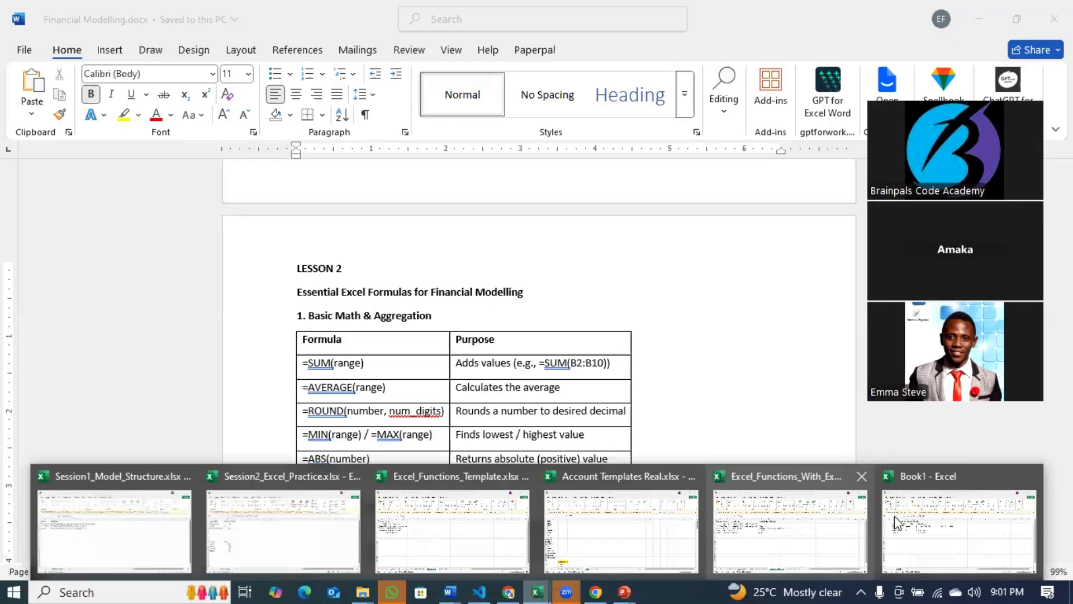
left_click(904, 522)
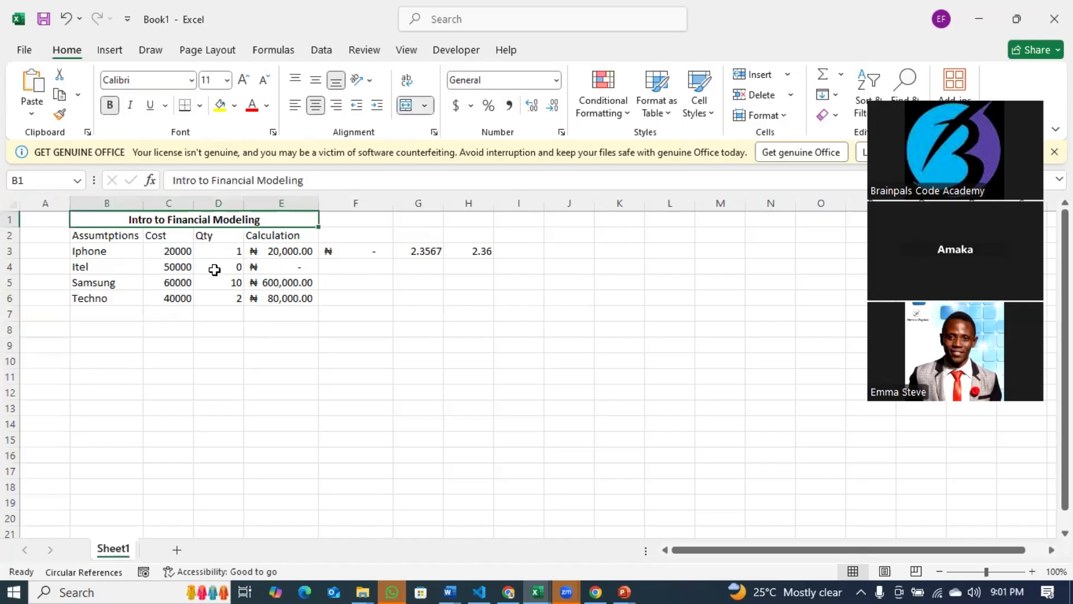
Convert the first phone brand to upper case in I3 with the formula =UPPER(B3).
left_click(519, 249)
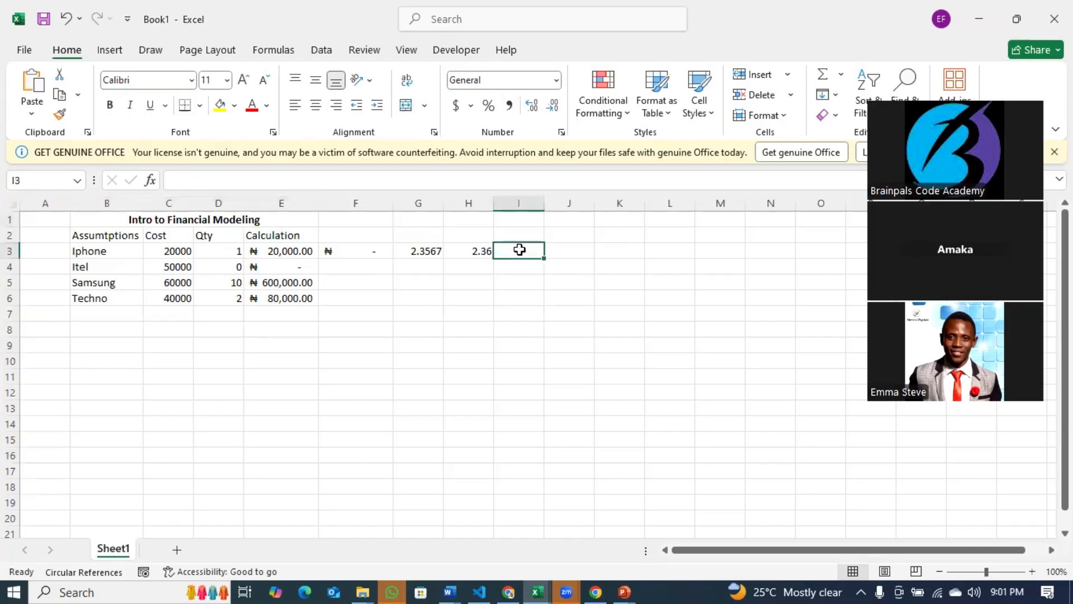
type("=upper")
key("Tab")
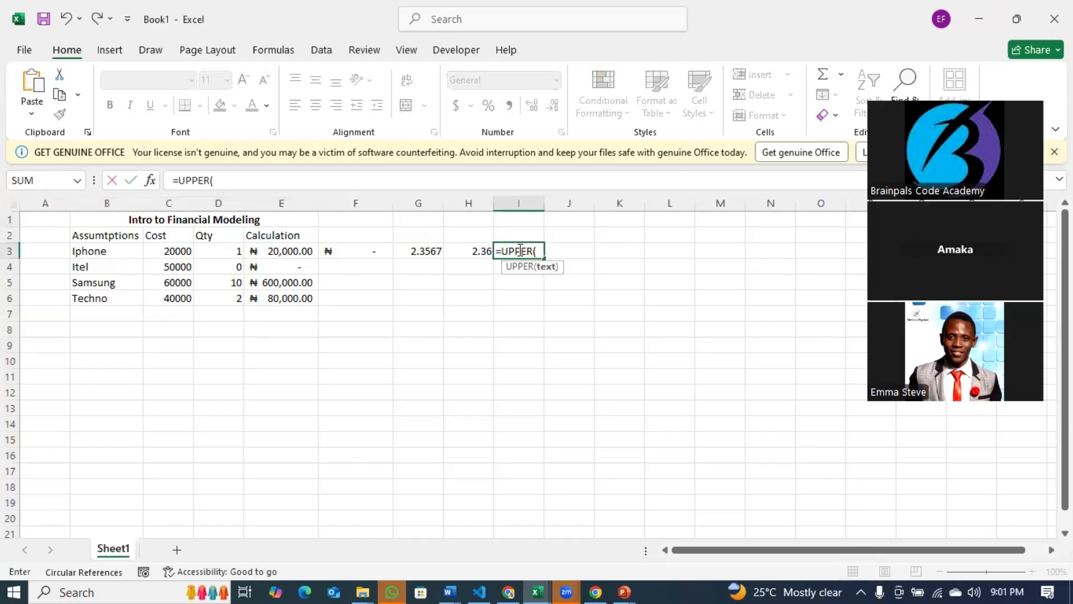
left_click(104, 251)
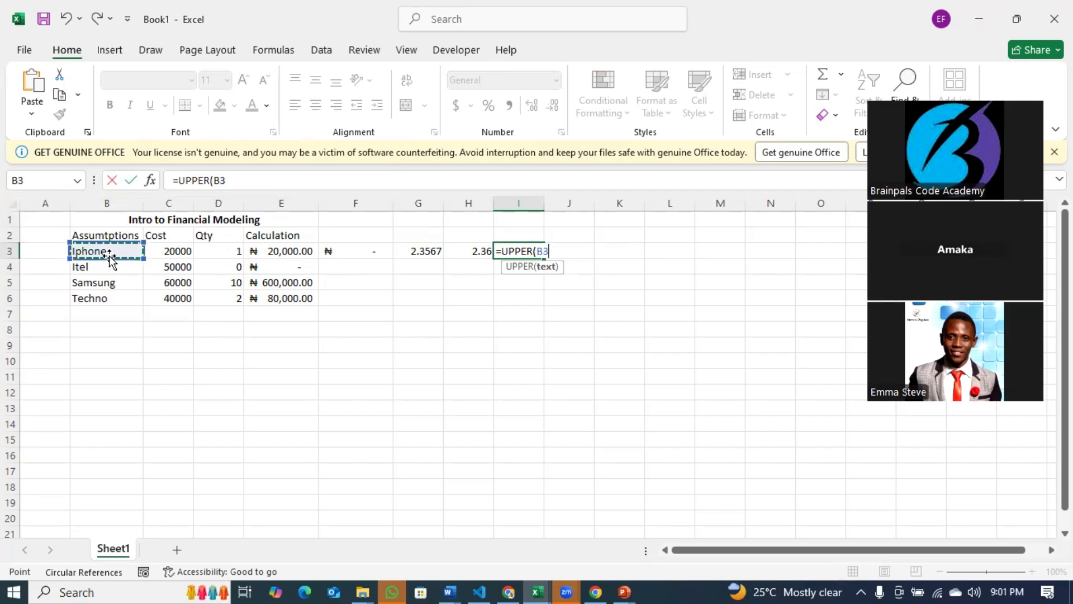
key("Return")
Fill the UPPER formula down to I6 and fit column I to its contents.
left_click(514, 249)
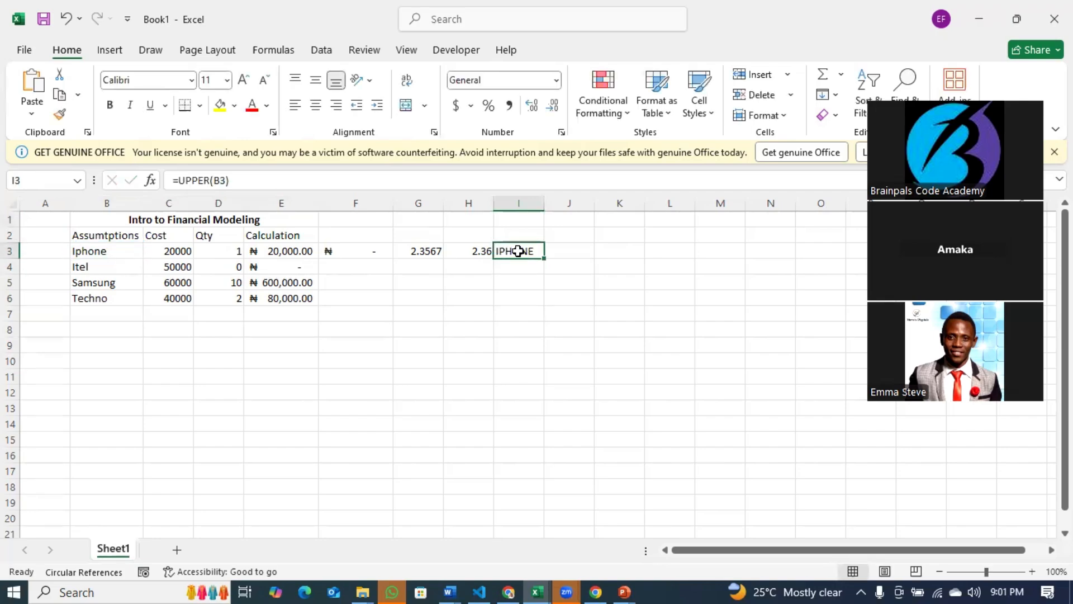
double_click(543, 258)
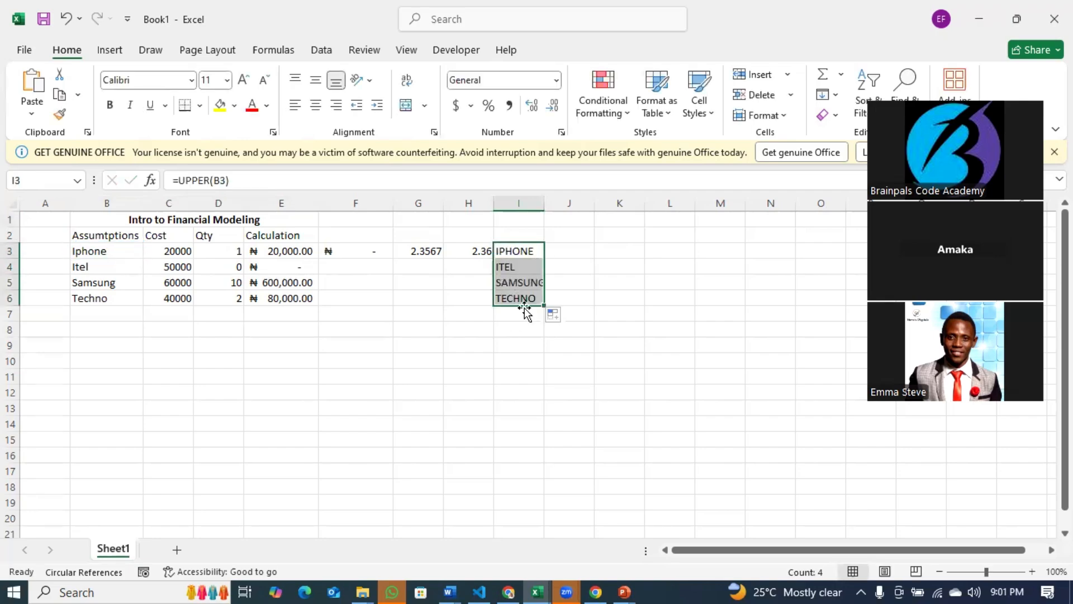
double_click(542, 205)
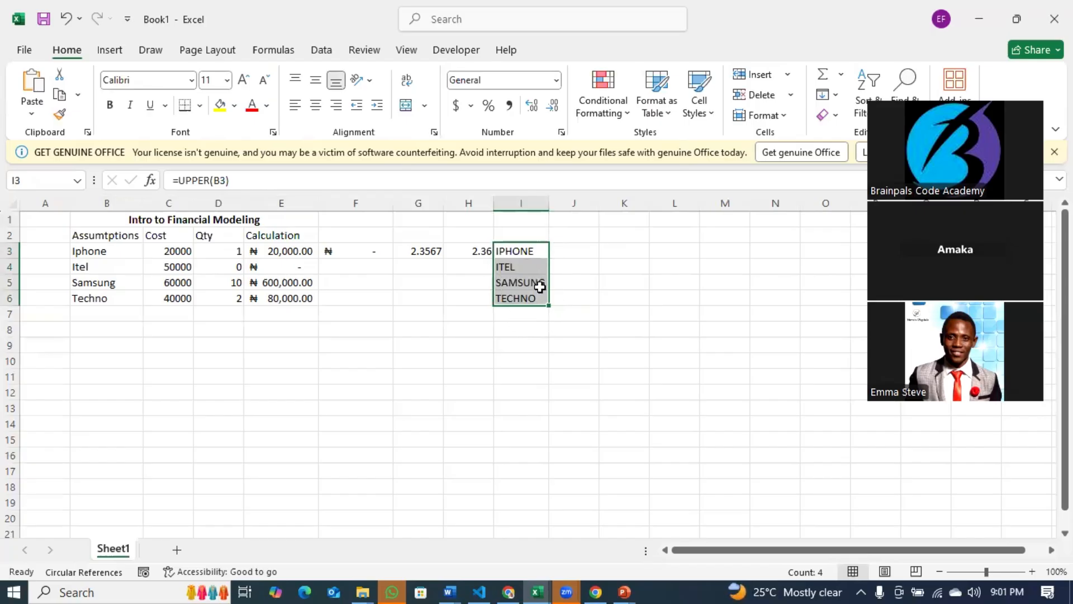
Replace the UPPER formulas in I3:I6 with plain values and move them over the brand names in B3:B6.
key("ctrl+c")
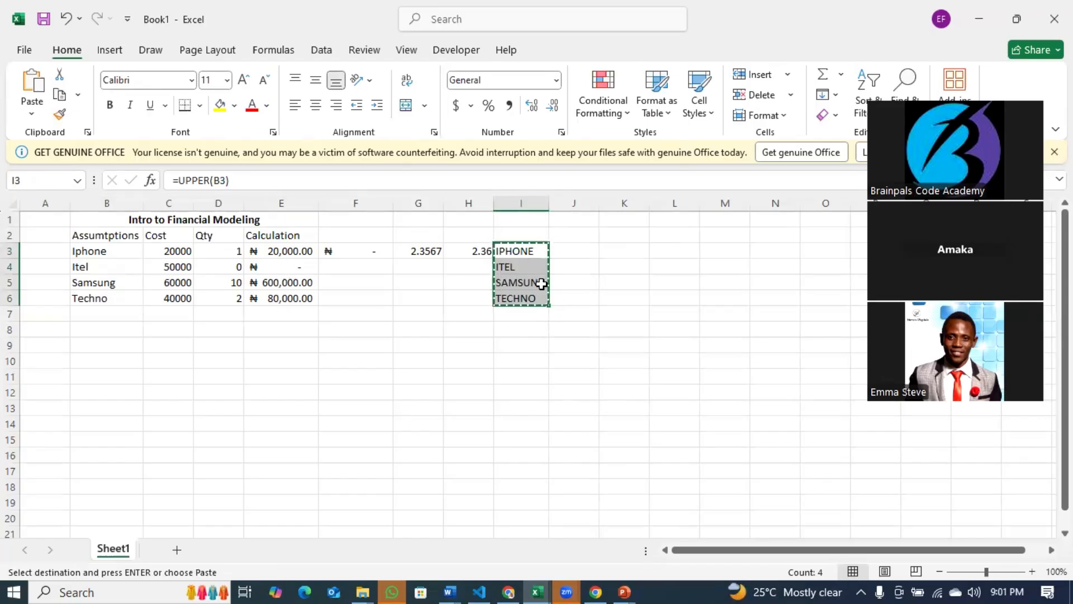
right_click(512, 266)
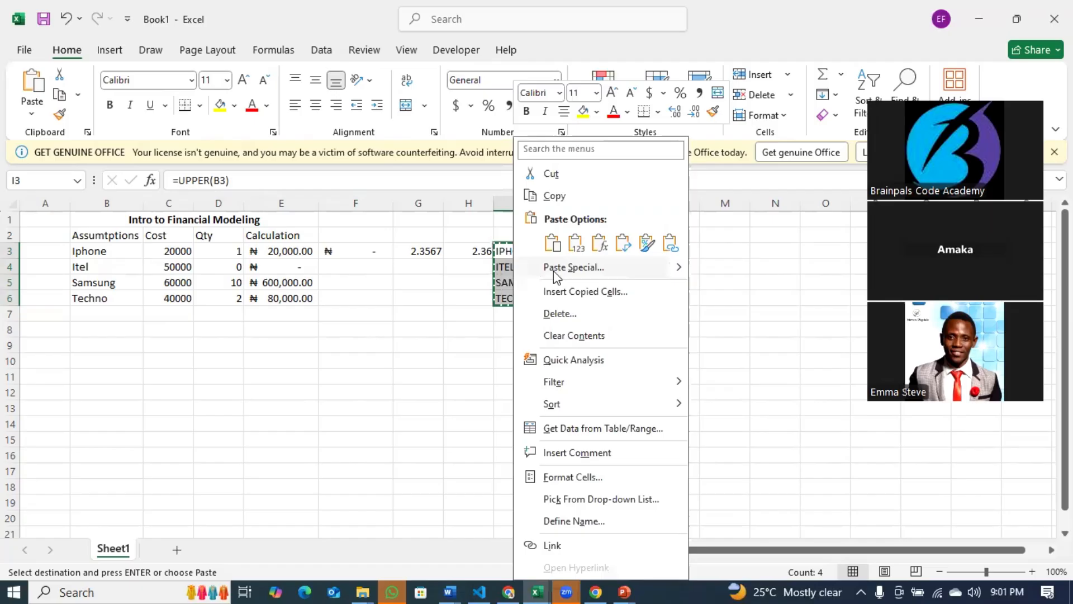
left_click(574, 247)
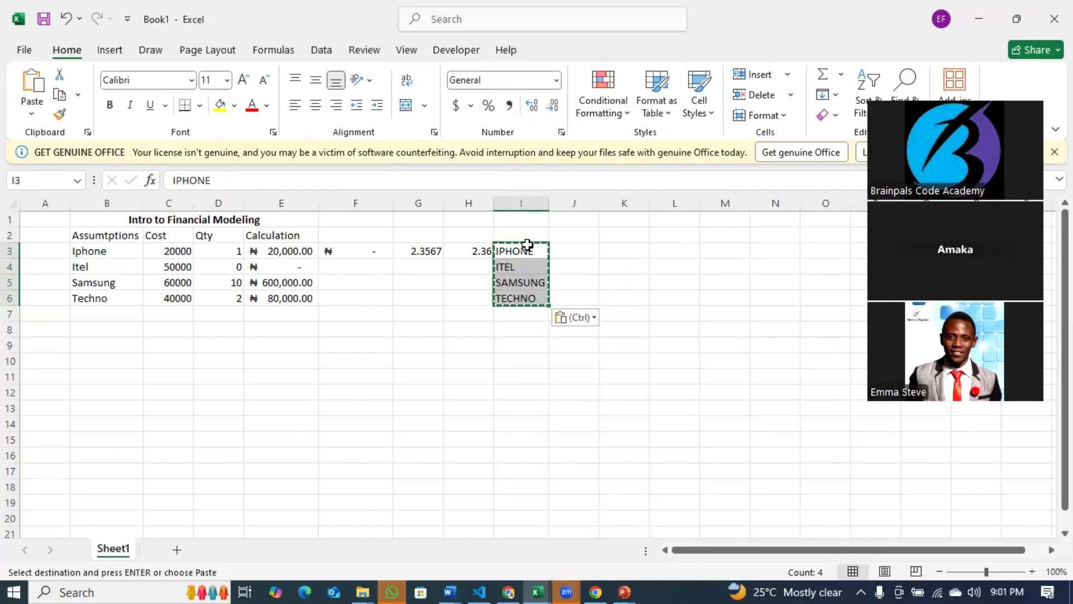
left_click_drag(531, 244, 131, 262)
key("Return")
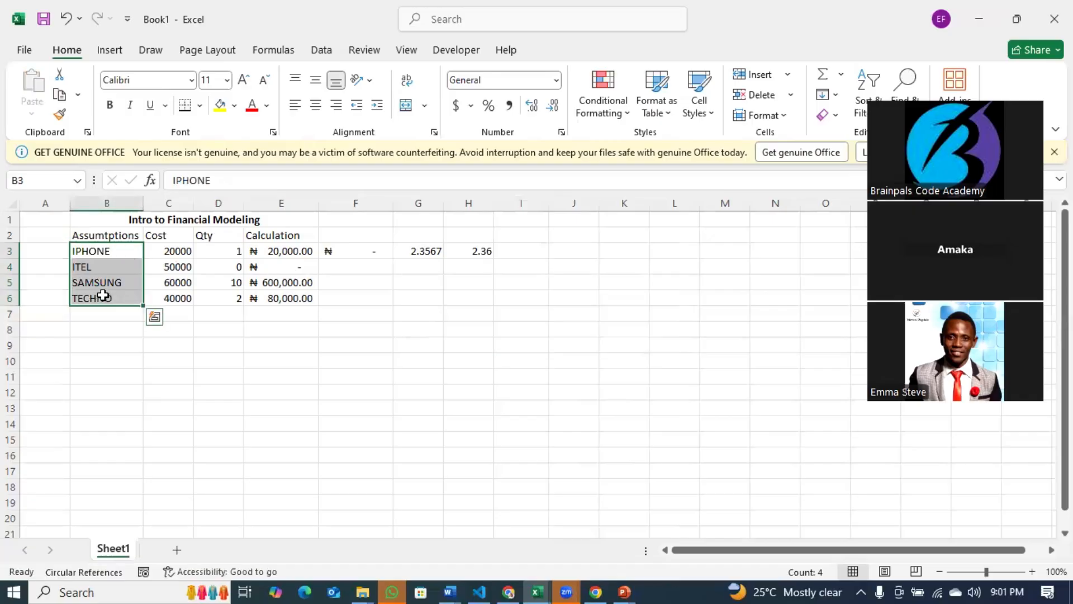
Undo the move onto B3:B6 and the paste as values, and clear the copy selection on I3:I6.
key("ctrl+z")
key("ctrl+c")
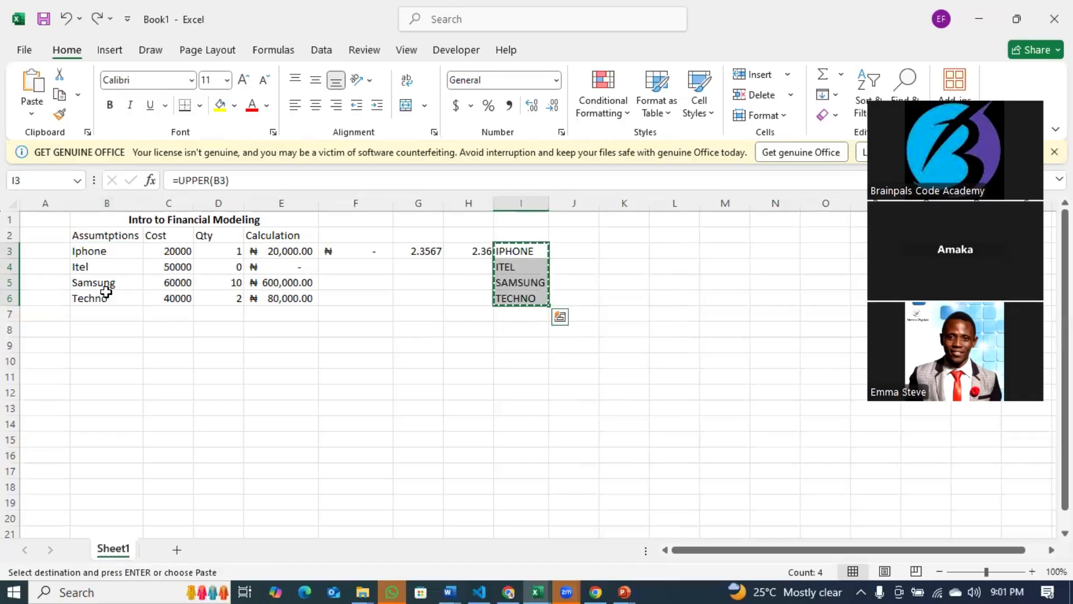
left_click(509, 360)
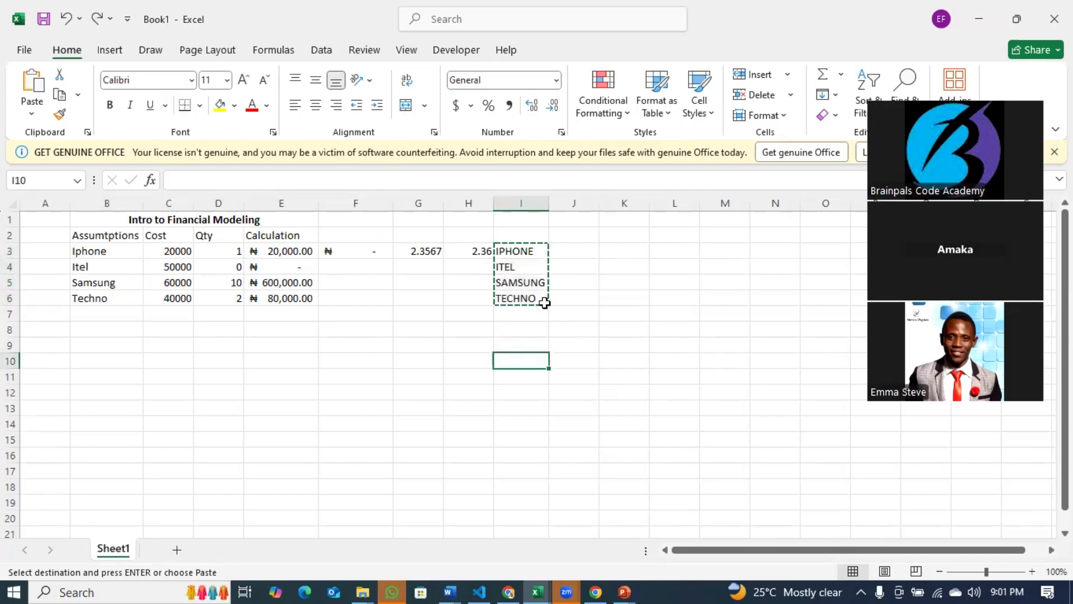
key("Escape")
Inspect the UPPER formulas behind the uppercase brand names in I3:I6.
left_click(529, 252)
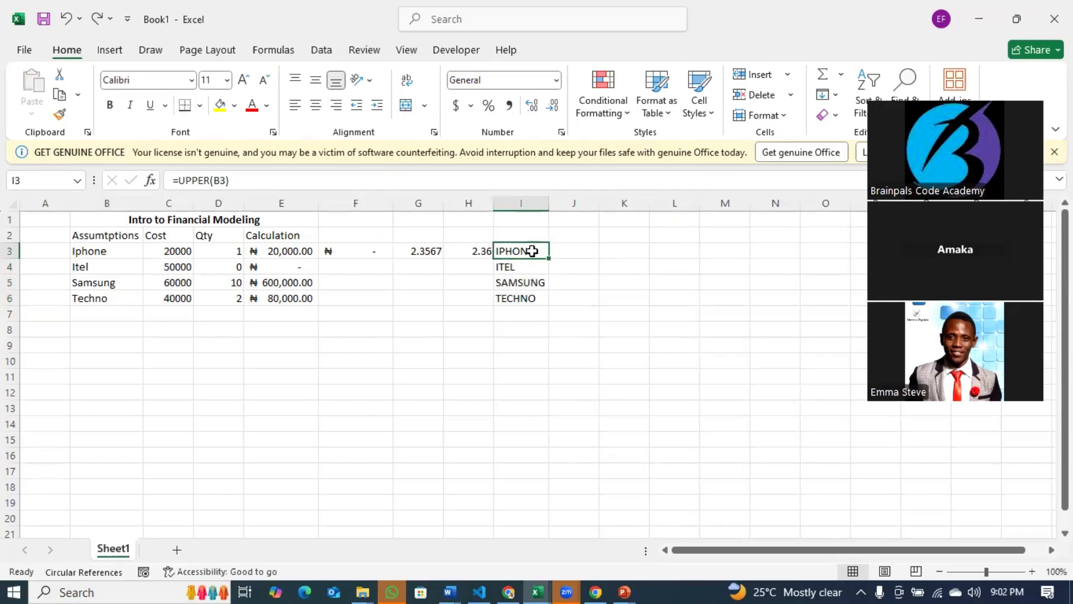
left_click(503, 267)
left_click(531, 283)
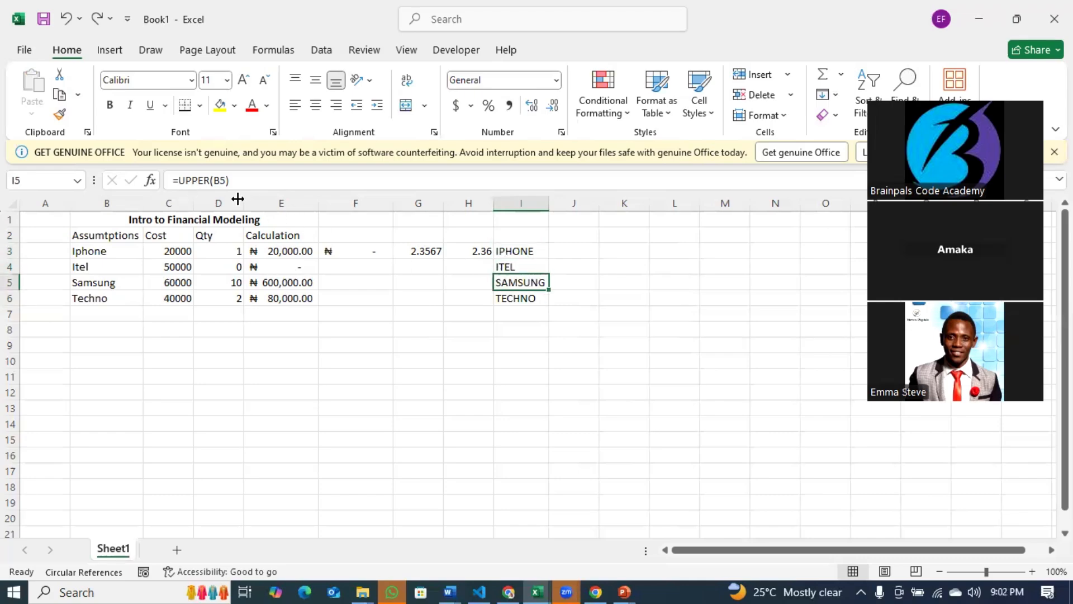
left_click(514, 297)
left_click(538, 329)
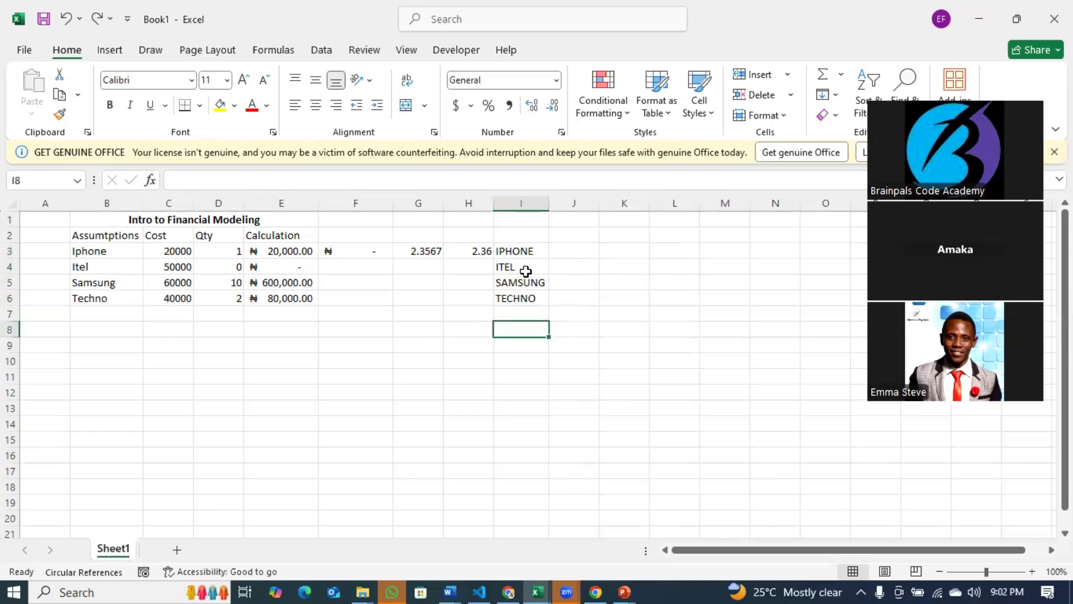
Try moving the UPPER formula from I3 directly onto its source cell B3 and undo the move.
left_click_drag(526, 250, 524, 296)
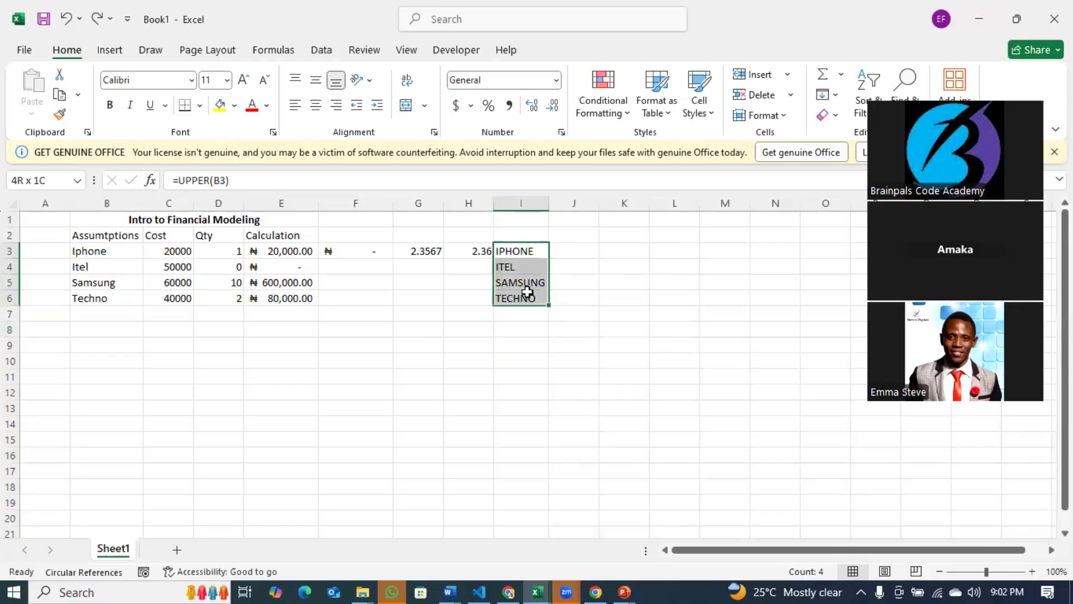
left_click_drag(525, 246, 199, 270)
left_click(530, 251)
left_click(530, 341)
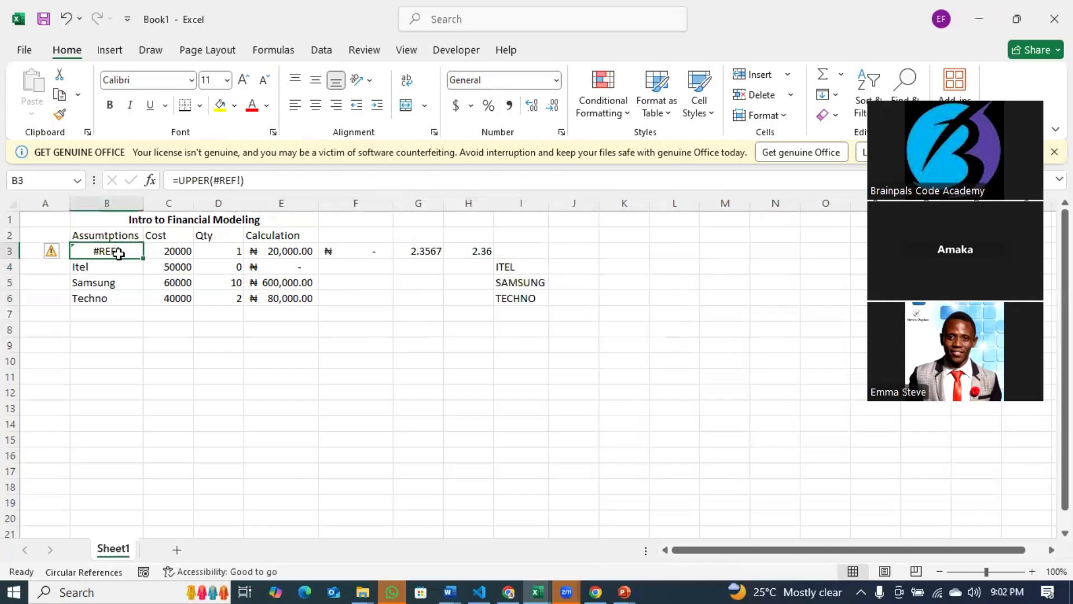
key("ctrl+z")
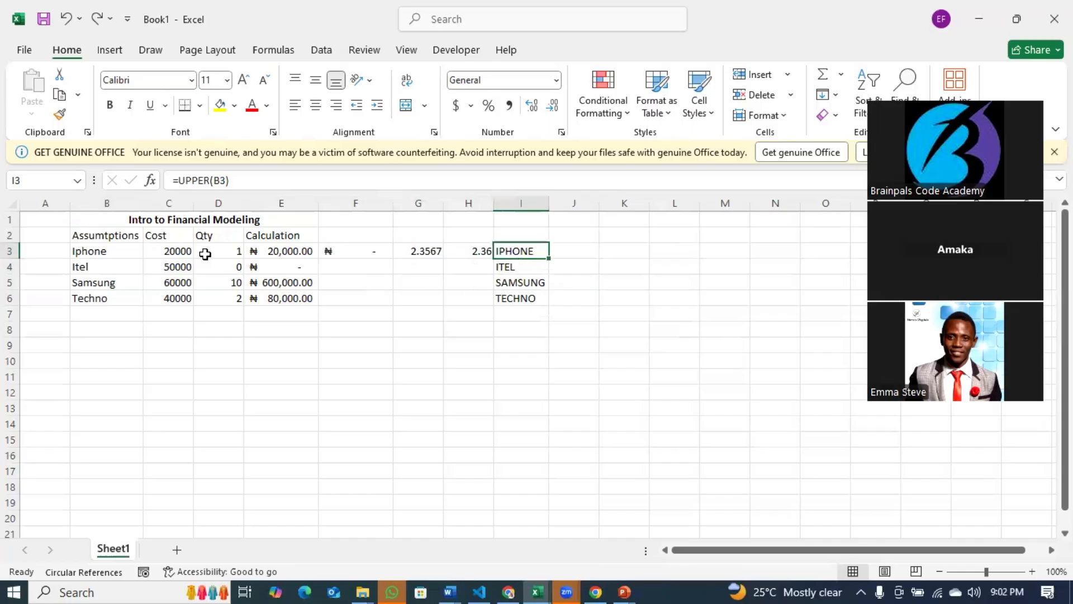
left_click(88, 252)
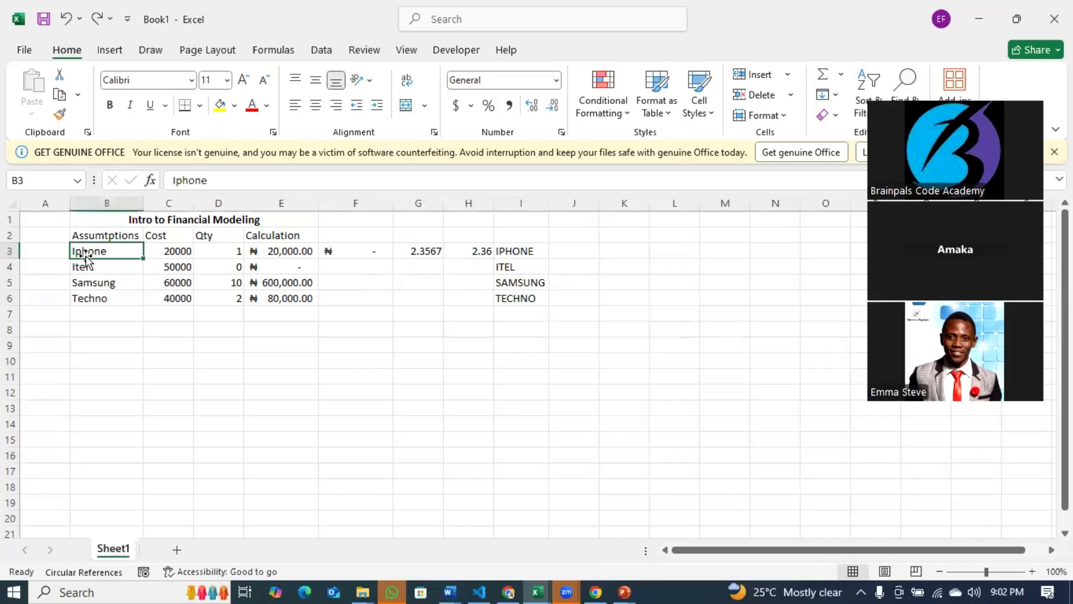
Clear the brand name in B3 and undo the deletion.
key("Delete")
key("ctrl+z")
left_click(516, 329)
Copy I3:I6 and paste it back in place as plain values to replace the UPPER formulas.
left_click(526, 252)
left_click_drag(526, 252, 524, 294)
key("ctrl+c")
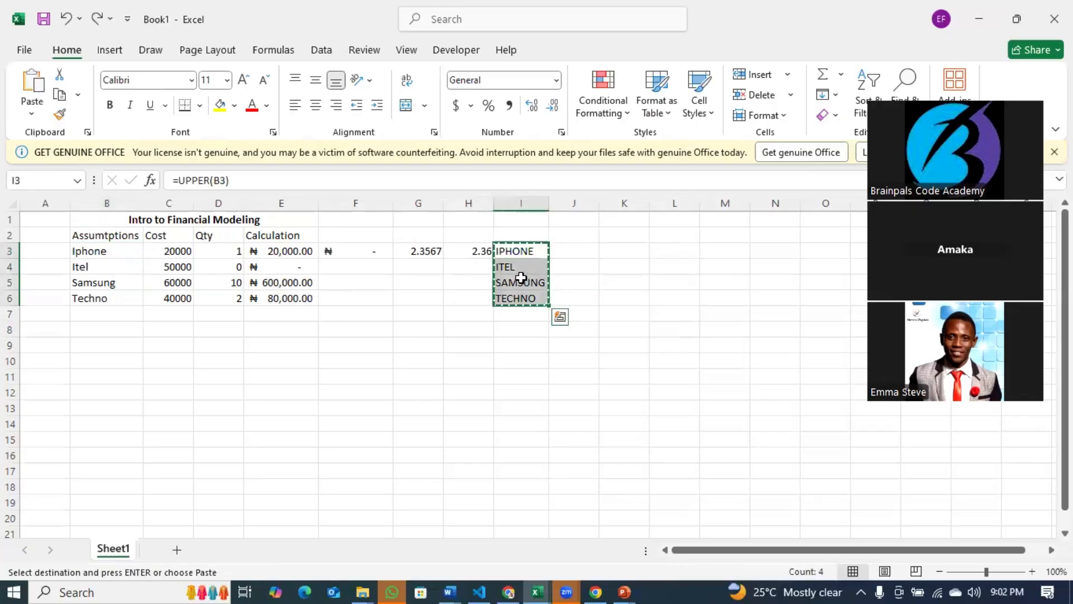
right_click(521, 280)
left_click(584, 246)
left_click(521, 251)
left_click_drag(214, 177, 164, 180)
left_click(516, 269)
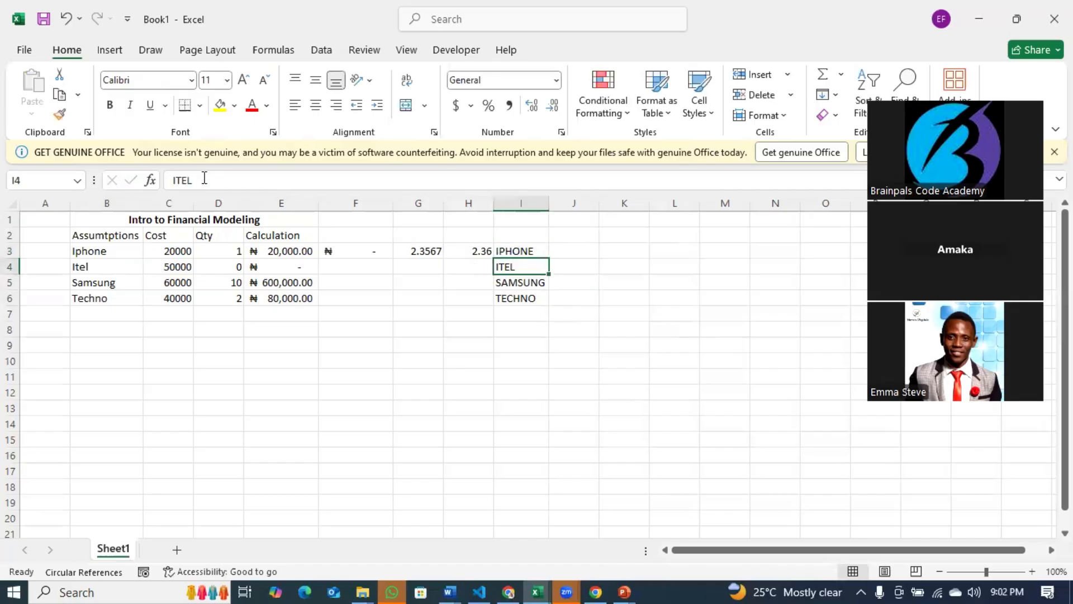
Move the uppercase brand names from I3:I6 over the original names in B3:B6.
left_click_drag(522, 251, 525, 298)
left_click_drag(411, 246, 74, 259)
left_click(517, 341)
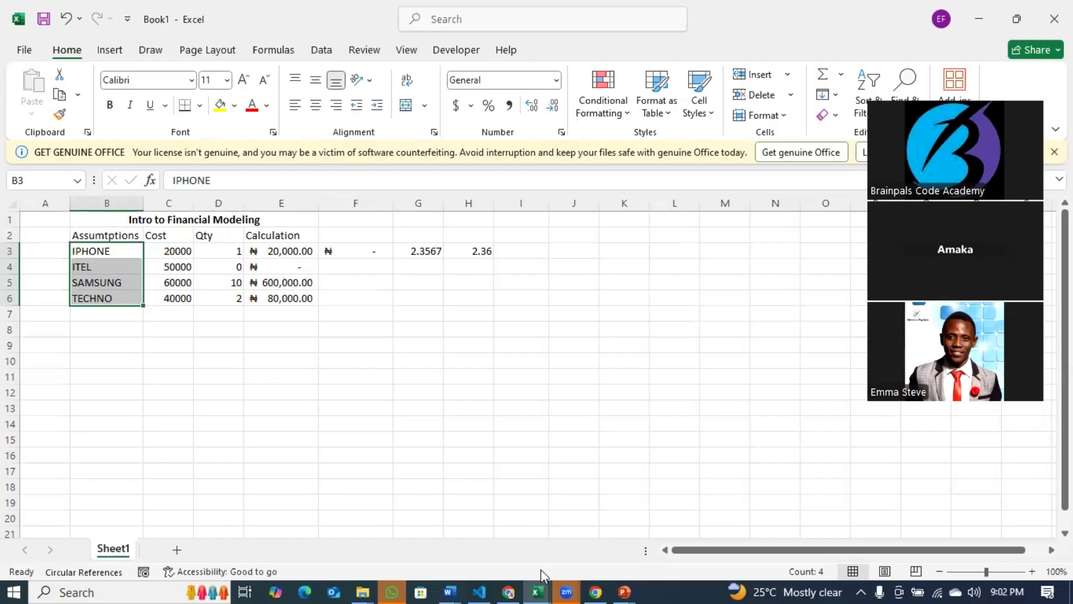
Rename Sheet1 as "Basic Mathematics" and add a new sheet after it.
right_click(117, 552)
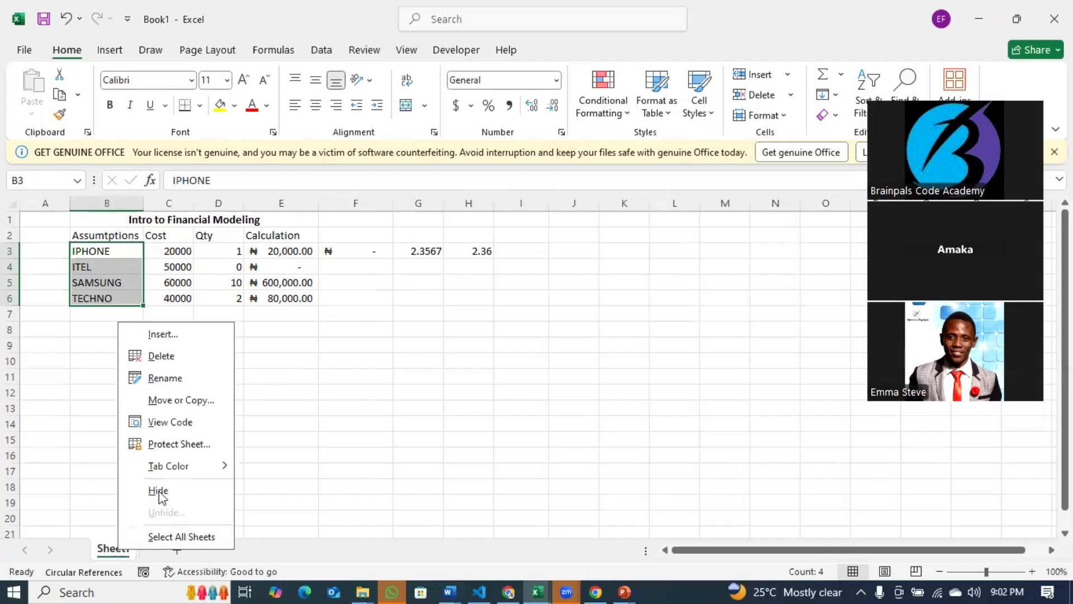
left_click(168, 380)
type("Basic")
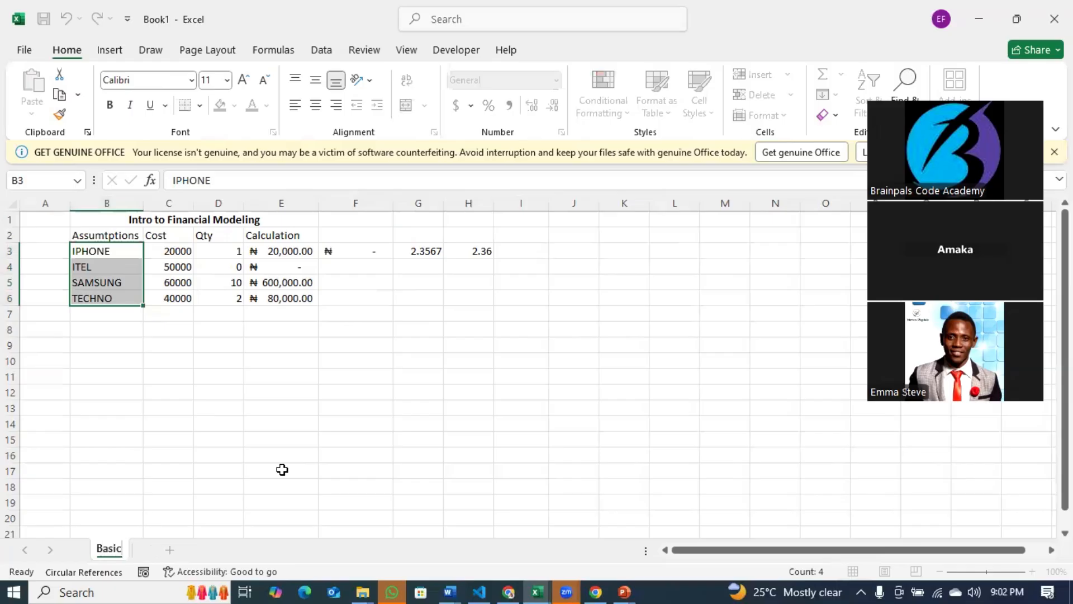
type(" Mathematics")
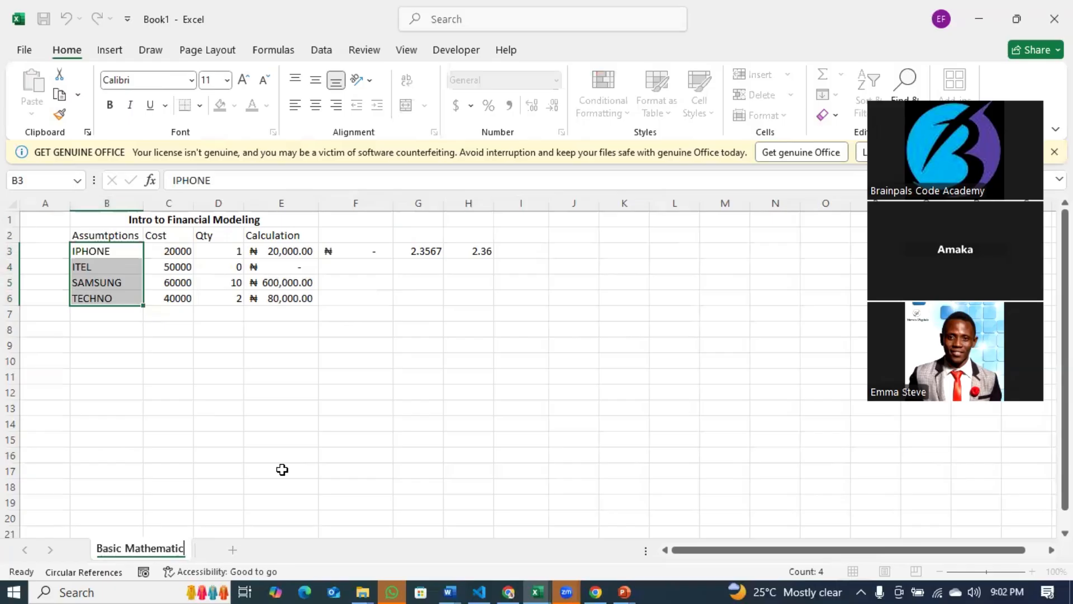
key("Return")
left_click(237, 550)
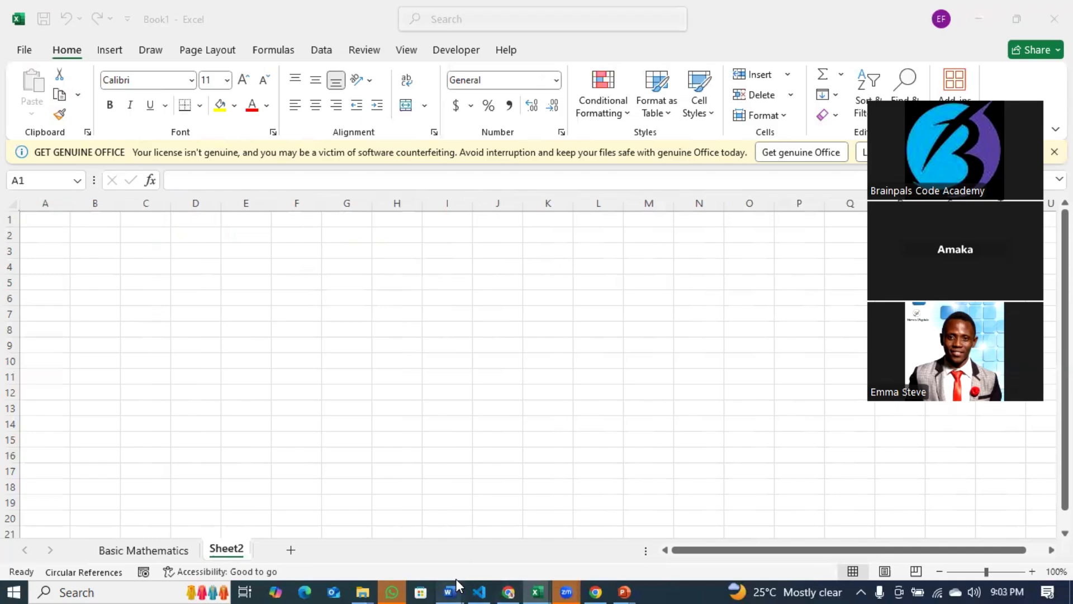
Check the Logic & Decision Making section in the Word notes, and rename the new Excel sheet "Logic and Decision".
mouse_move(455, 578)
left_click(537, 528)
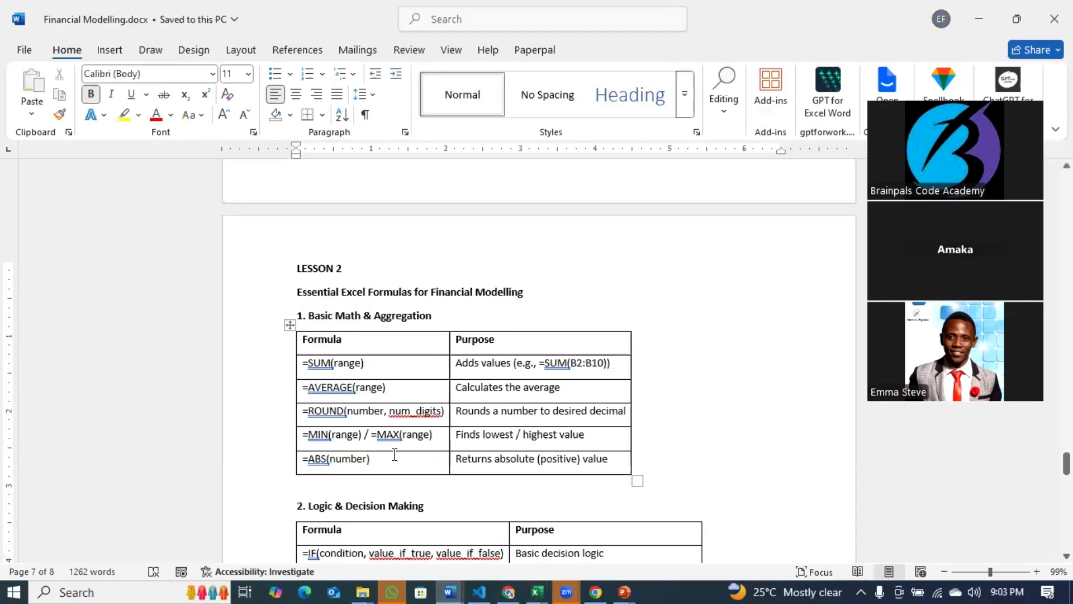
scroll(394, 454, "down", 6)
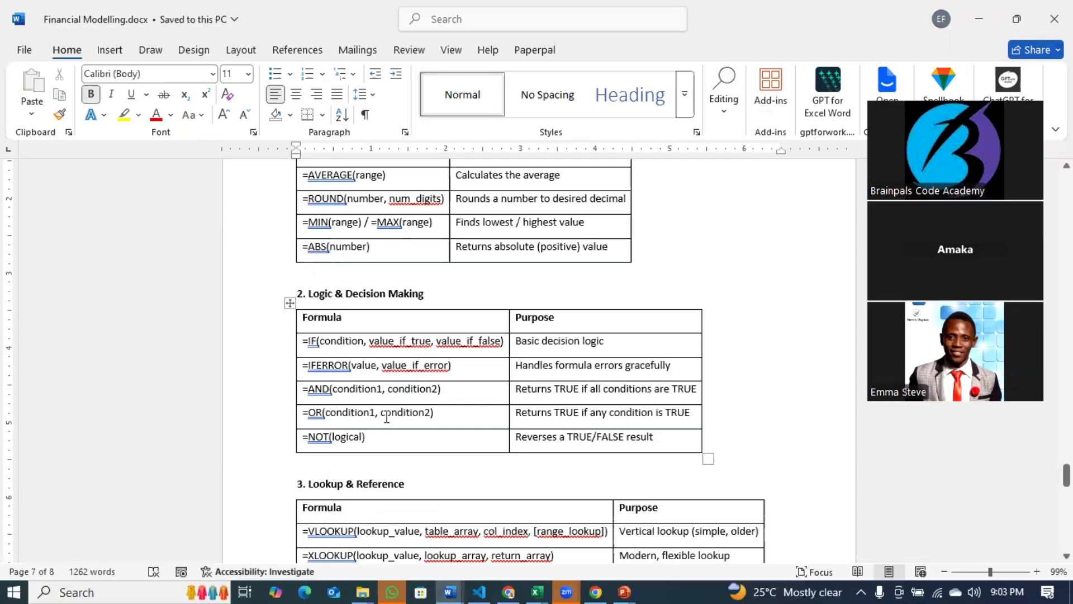
key("alt+Tab")
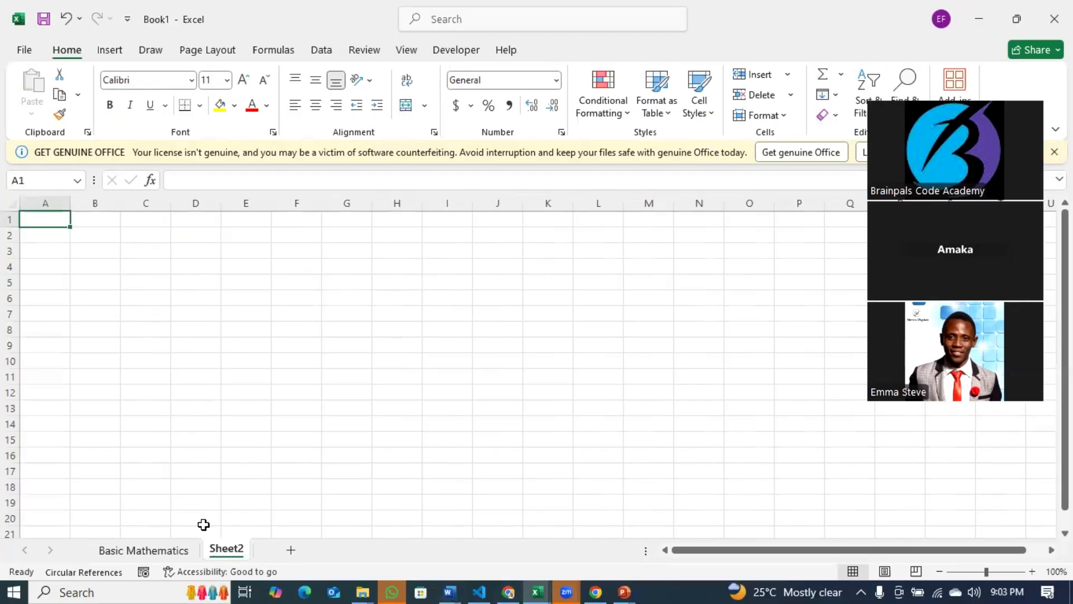
right_click(239, 552)
left_click(283, 376)
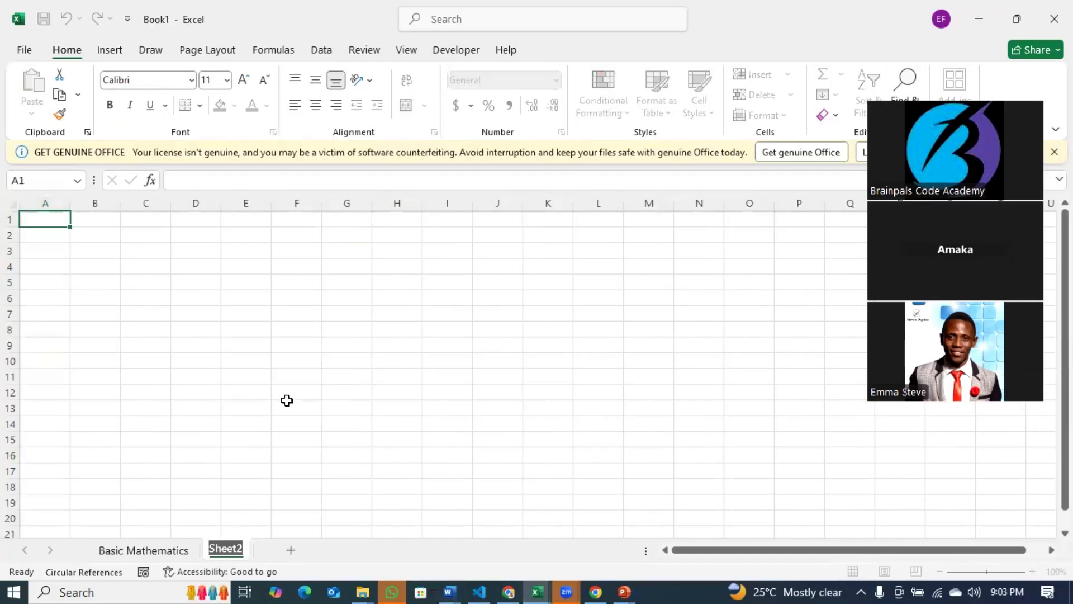
type("Logic and ")
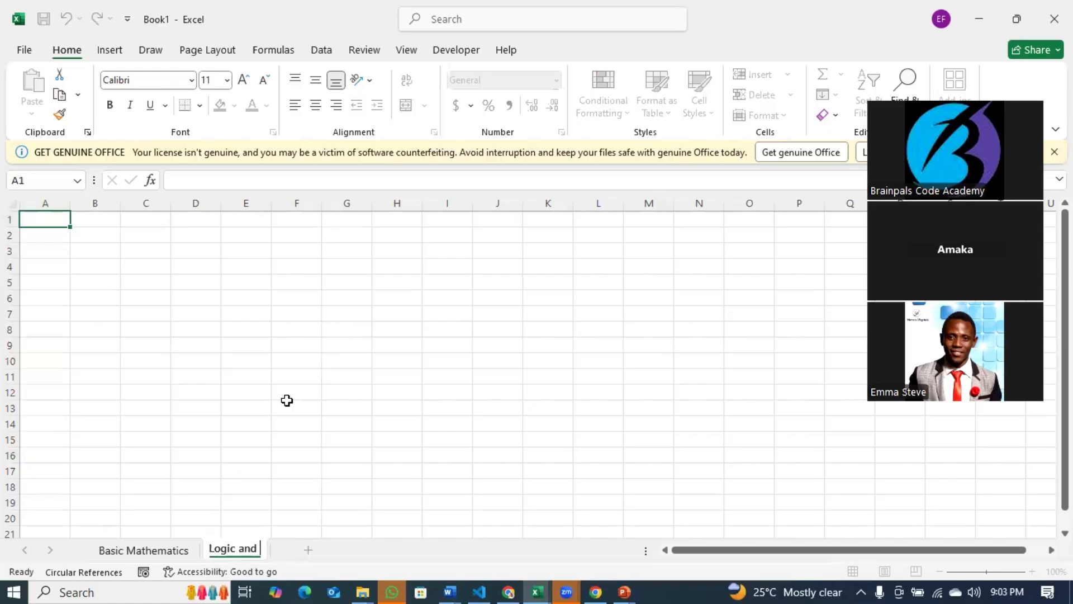
type("Decision")
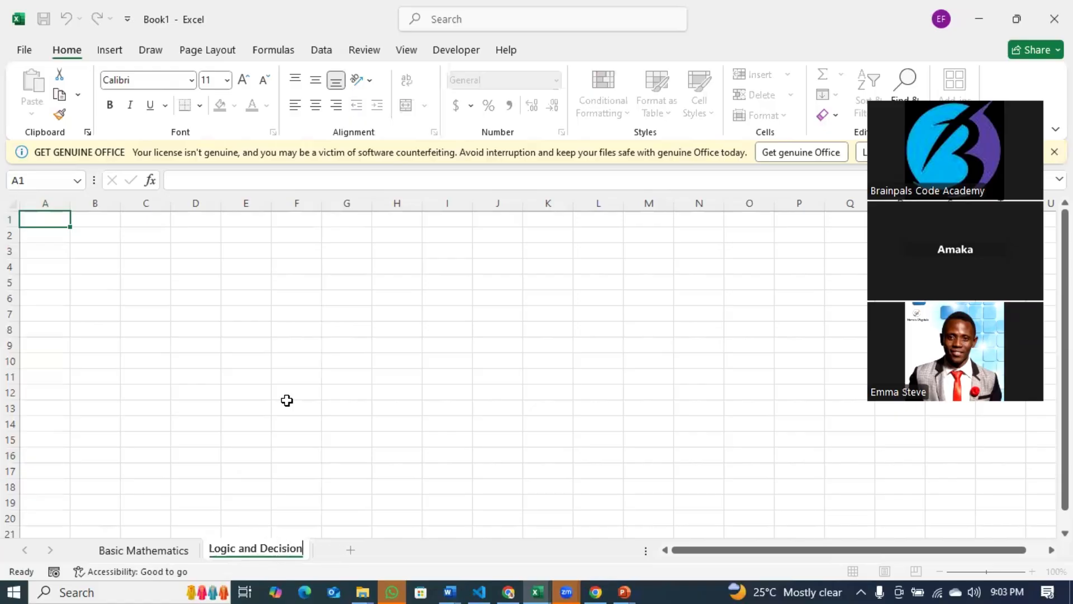
key("Return")
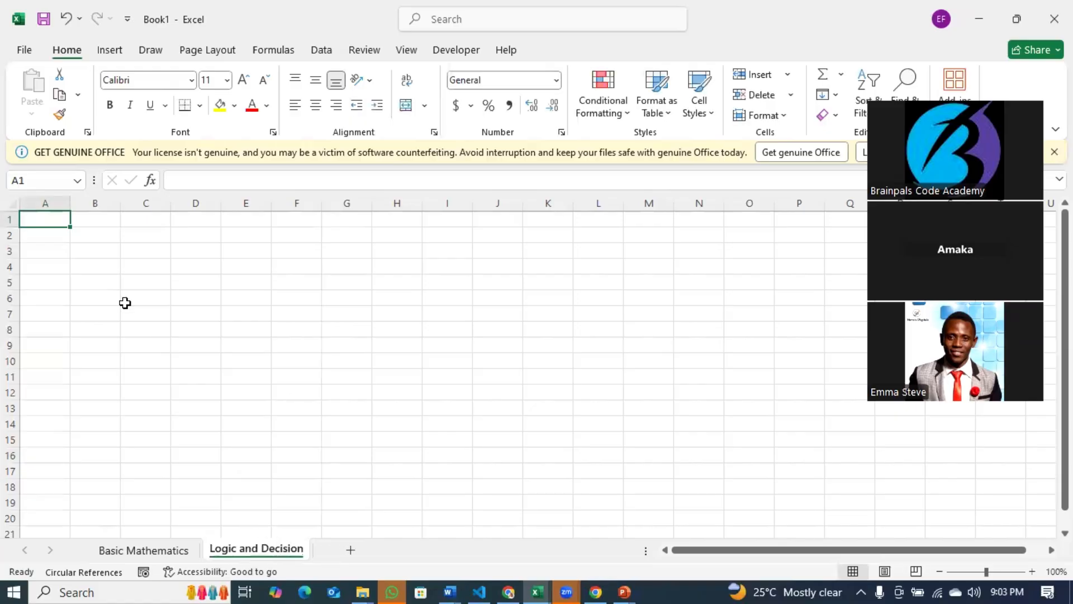
Enter the column headings Courses in B2 and Scores in C2 of the Logic and Decision sheet.
left_click(128, 250)
left_click(143, 236)
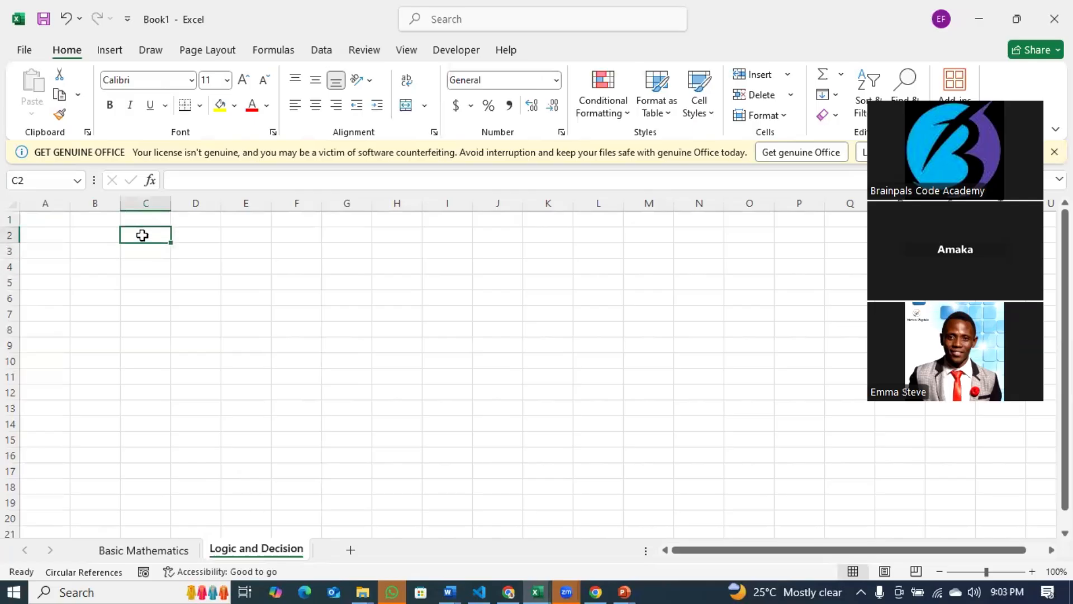
type("Scores")
key("Return")
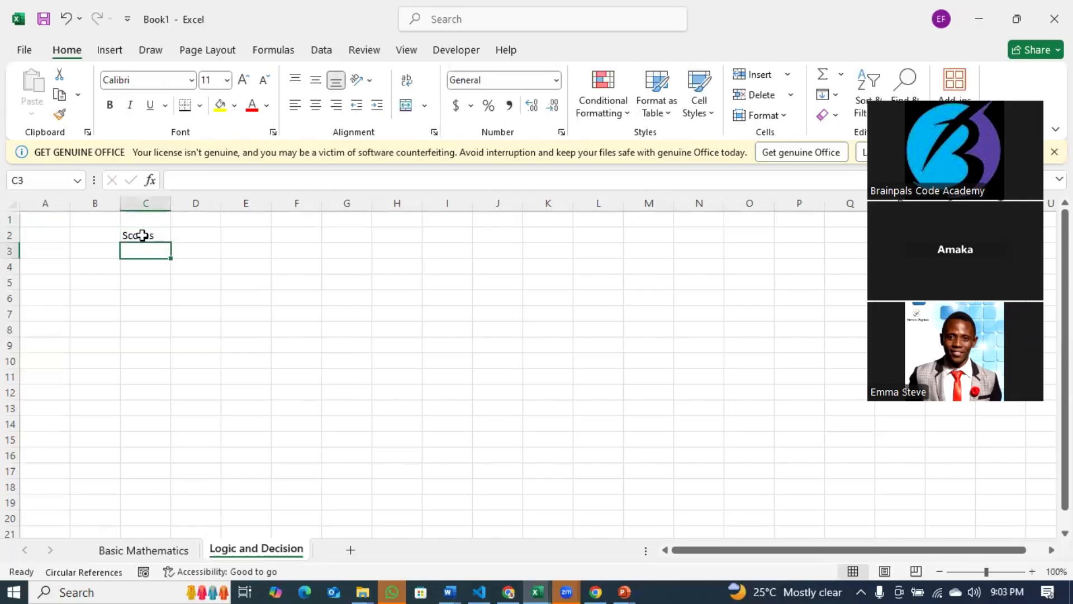
left_click(95, 236)
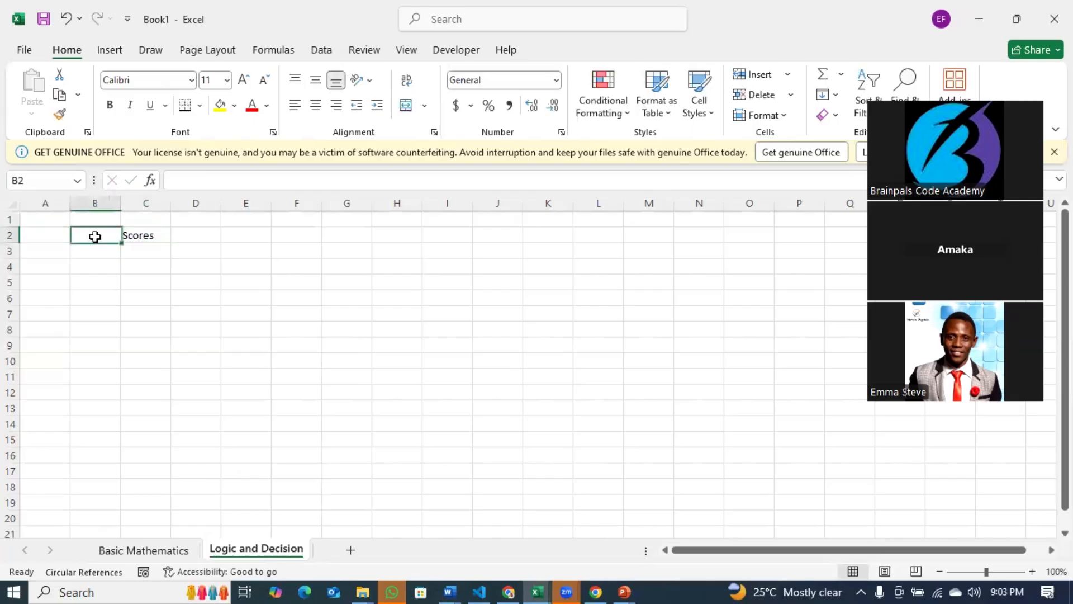
type("Subject")
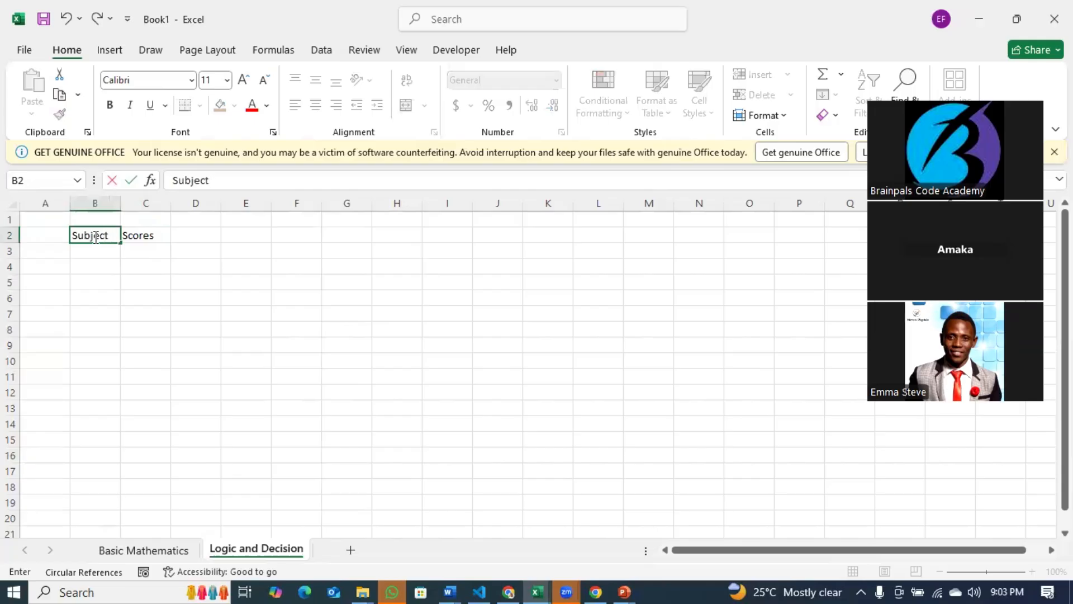
key("BackSpace")
key("BackSpace")
key("BackSpace")
key("BackSpace")
key("BackSpace")
key("BackSpace")
key("BackSpace")
type("Courses")
left_click(137, 263)
left_click(95, 236)
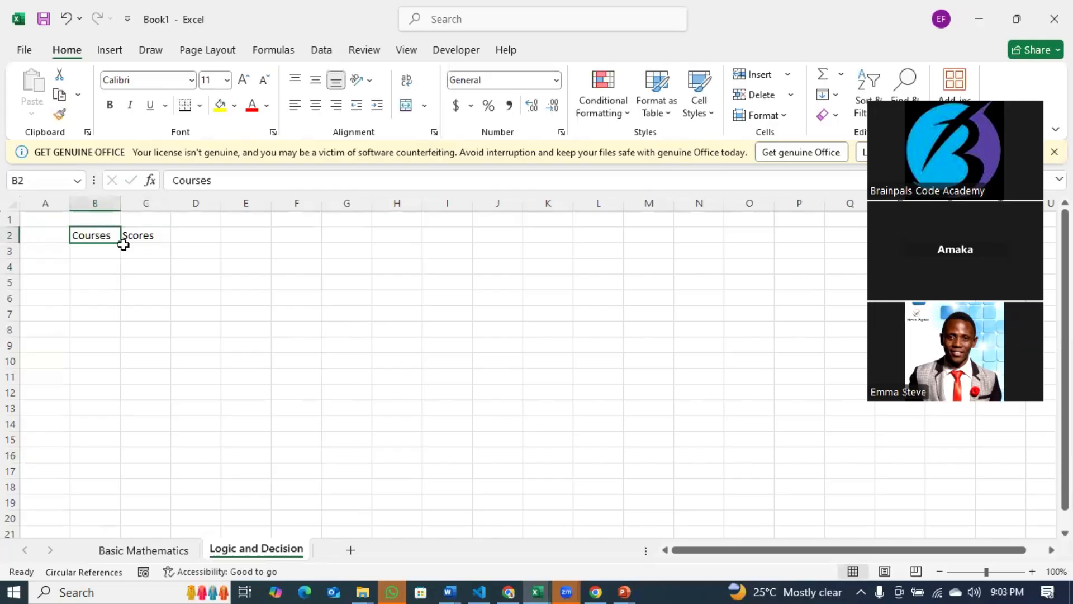
left_click(141, 239)
List the course codes CSC201, CSC202 and CSC302 in B3:B5 under Courses.
left_click(95, 249)
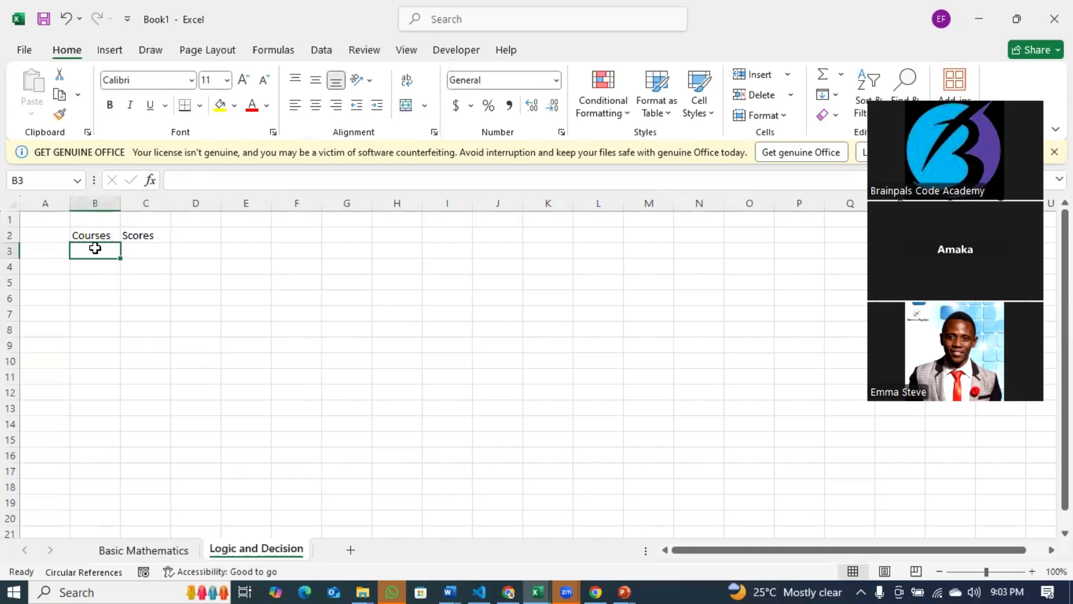
type("CSC2")
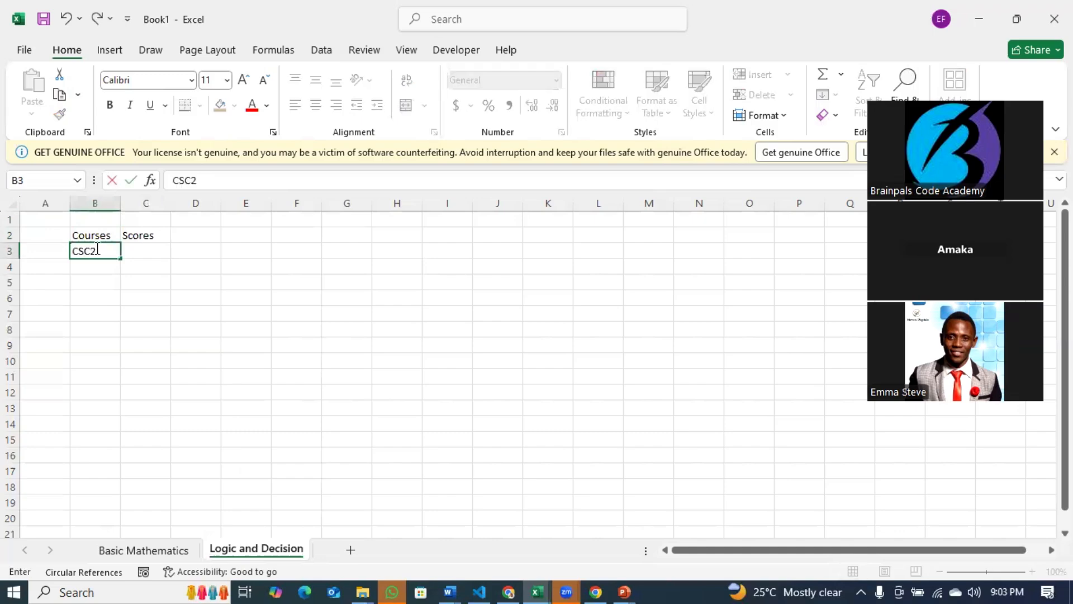
type("01")
key("Return")
type("CSC202")
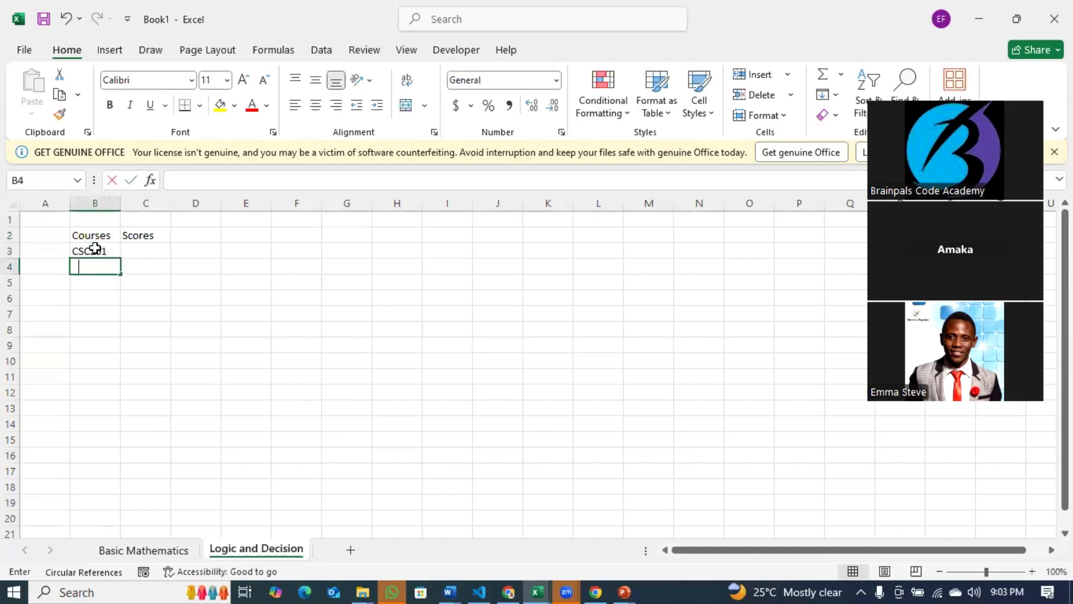
key("Return")
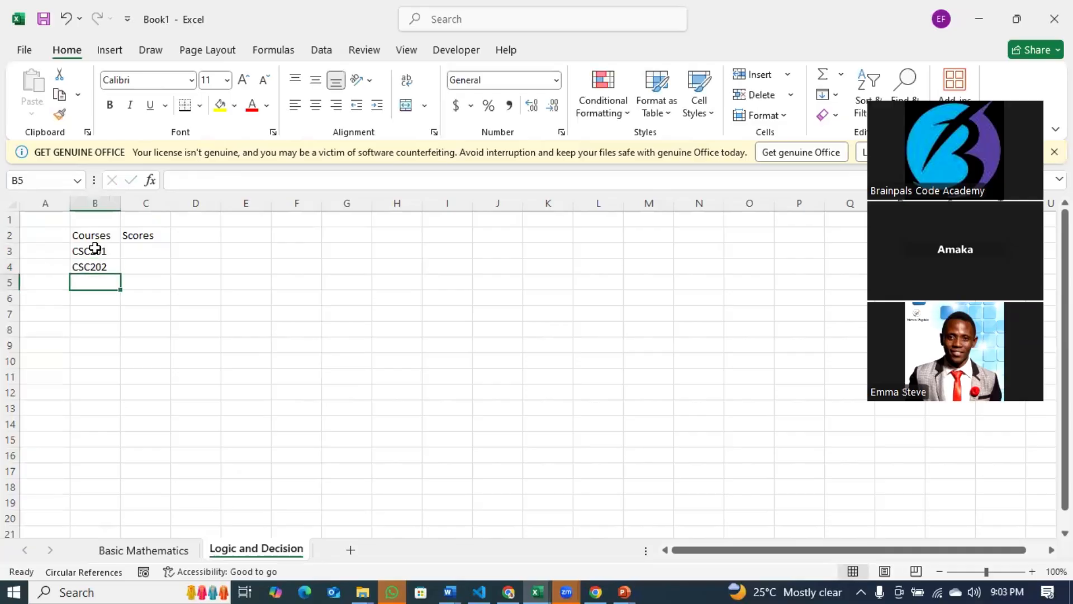
type("CSC302")
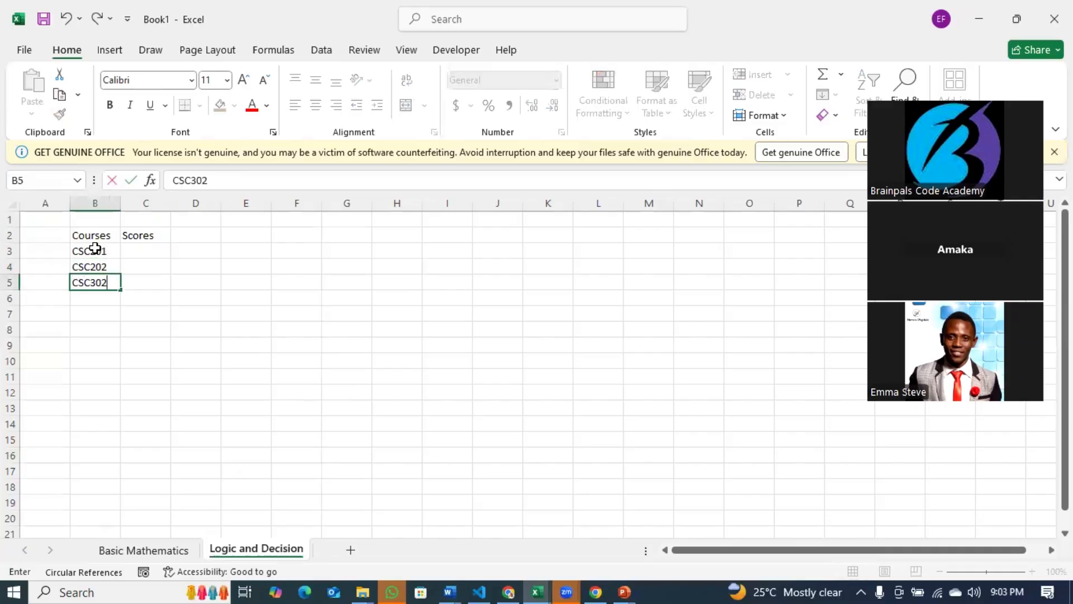
left_click(172, 358)
Enter the scores 45, 60 and 90 in C3:C5 for the three courses.
left_click(138, 246)
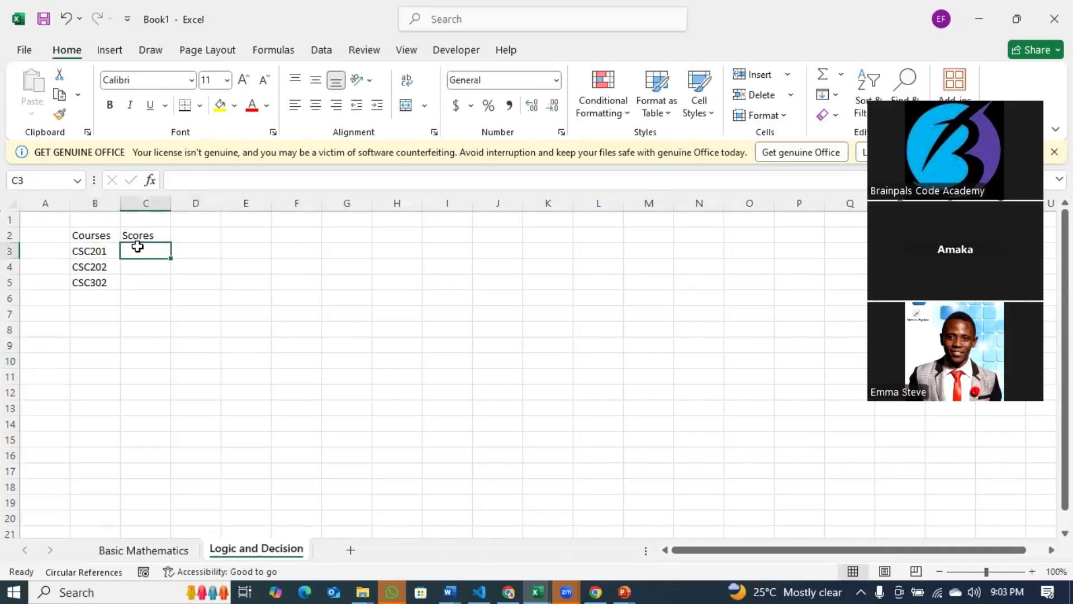
type("45")
key("Return")
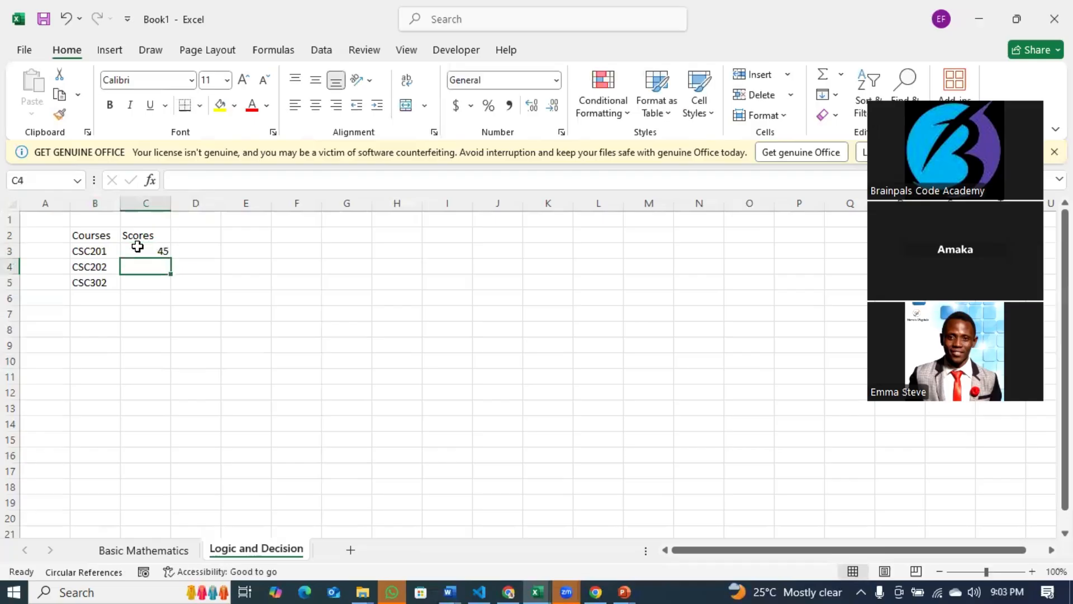
type("60")
key("Return")
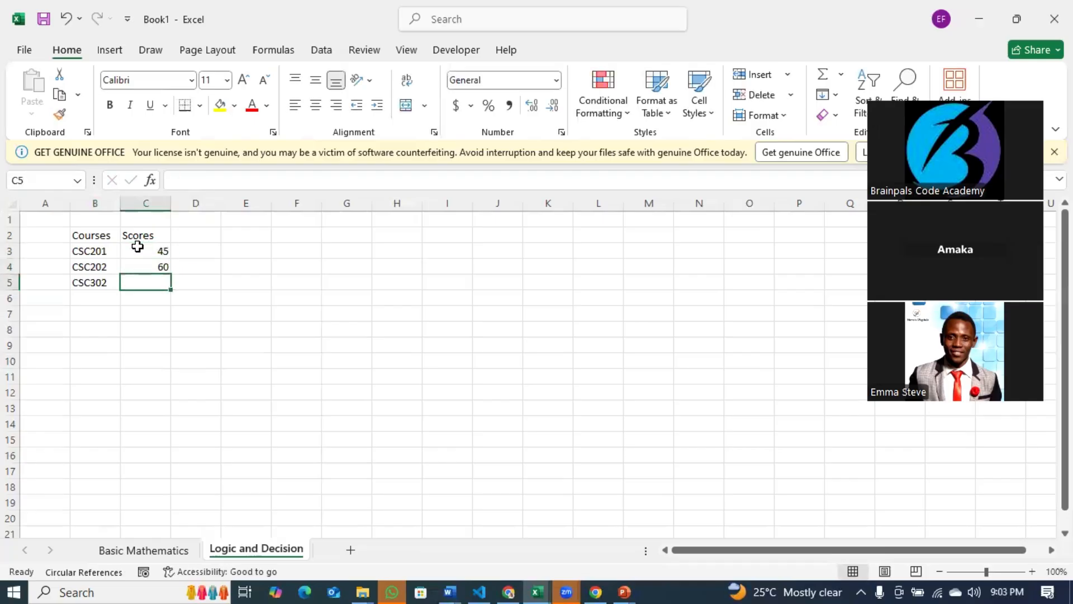
type("6")
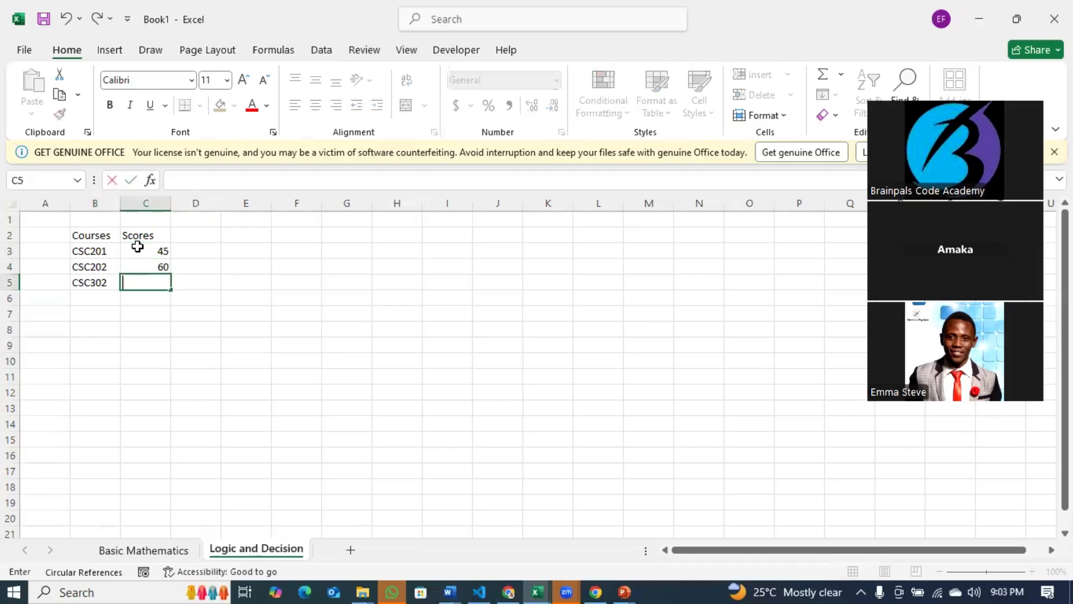
type("90")
Add a fourth course in row 6 with code CSC402 and score 35.
left_click(106, 293)
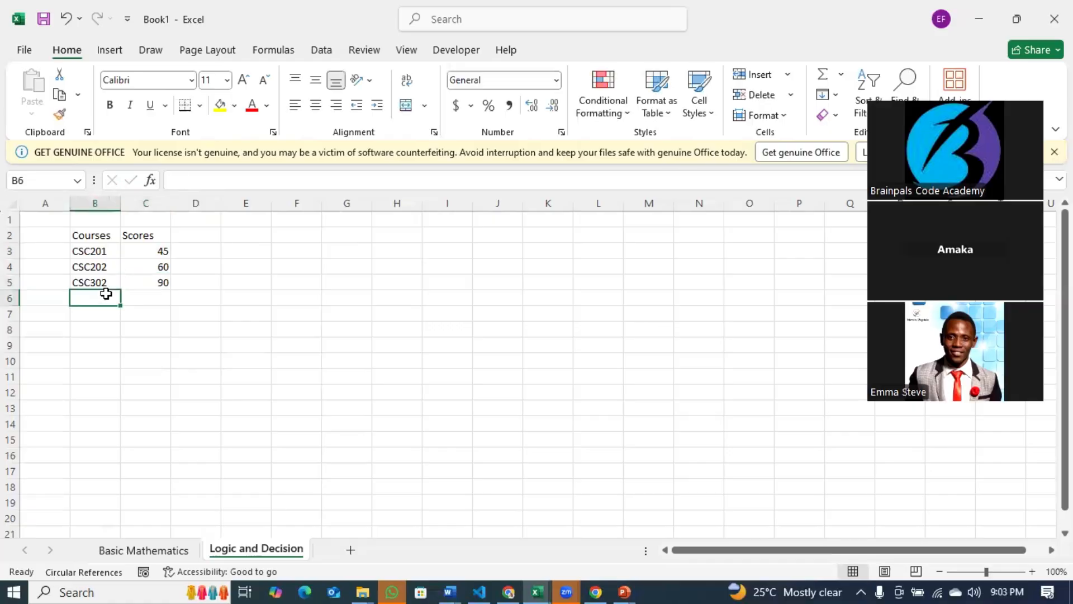
type("CSC4092")
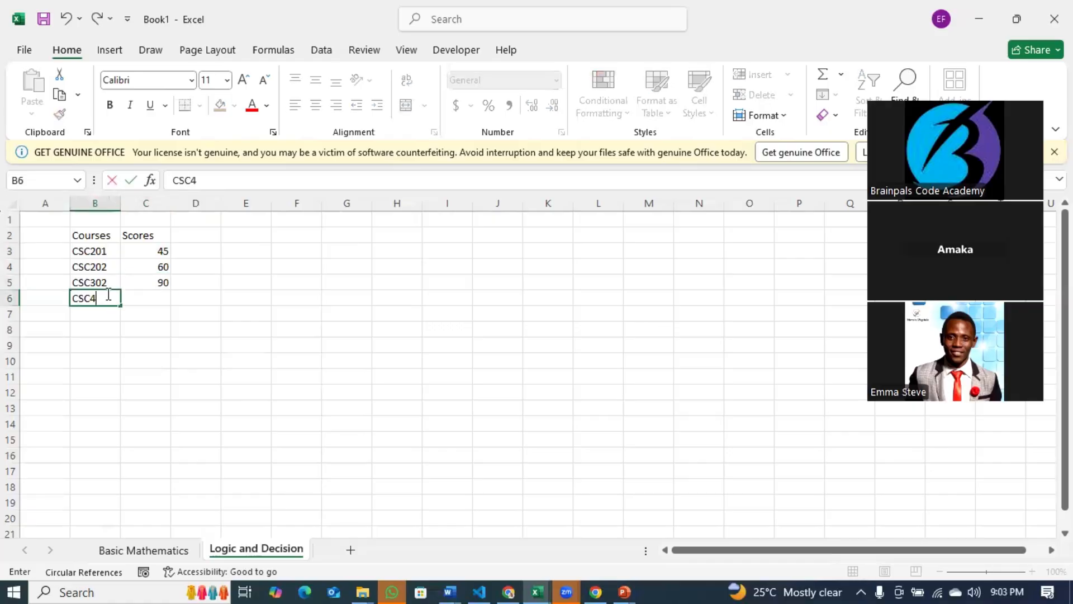
key("BackSpace")
key("BackSpace")
type("2")
key("Return")
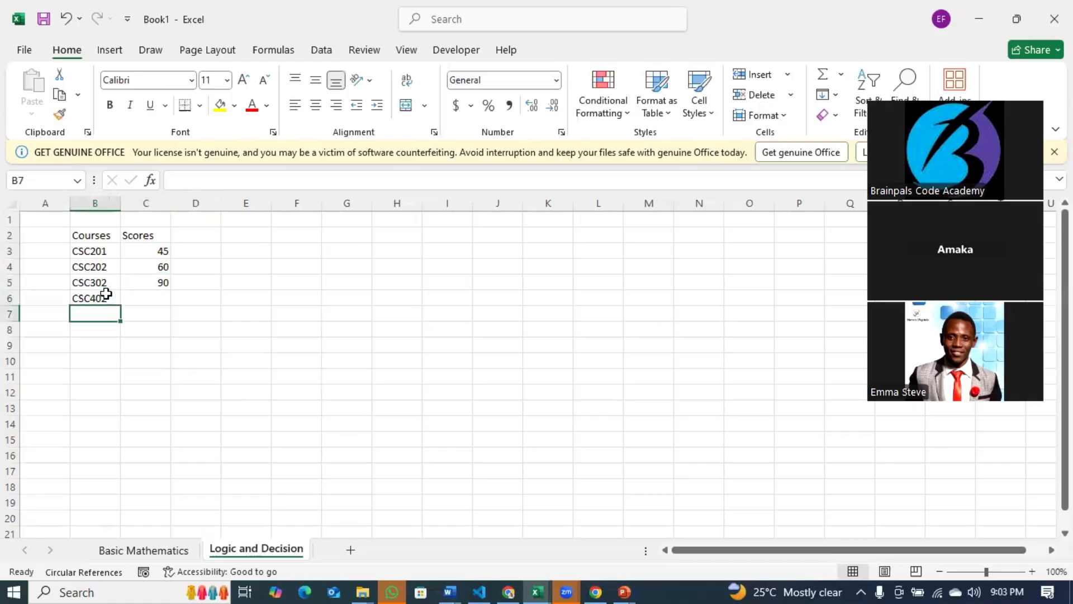
left_click(151, 294)
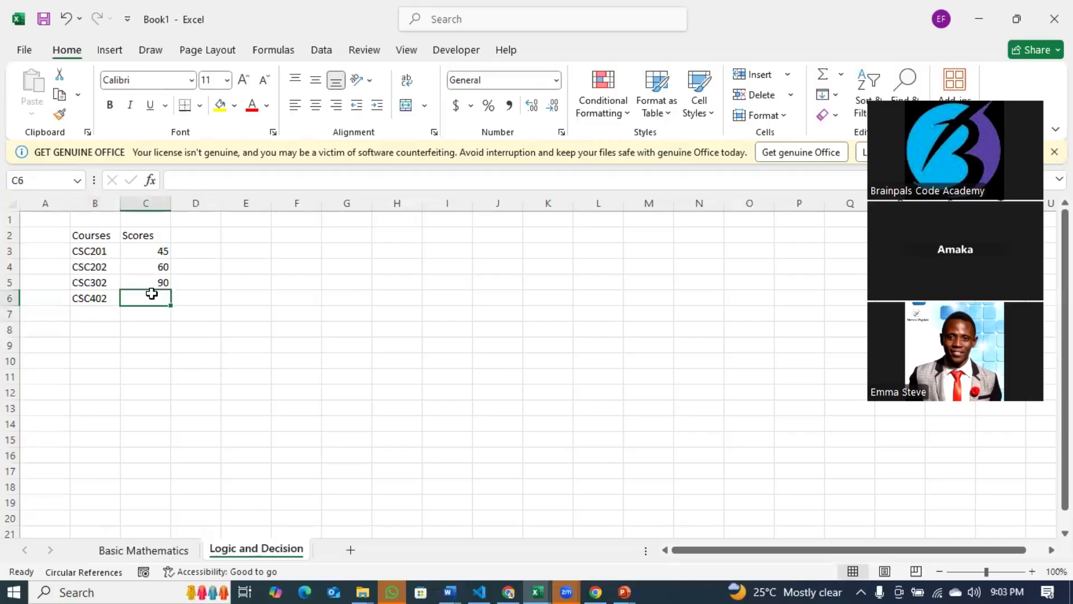
type("35")
left_click(163, 363)
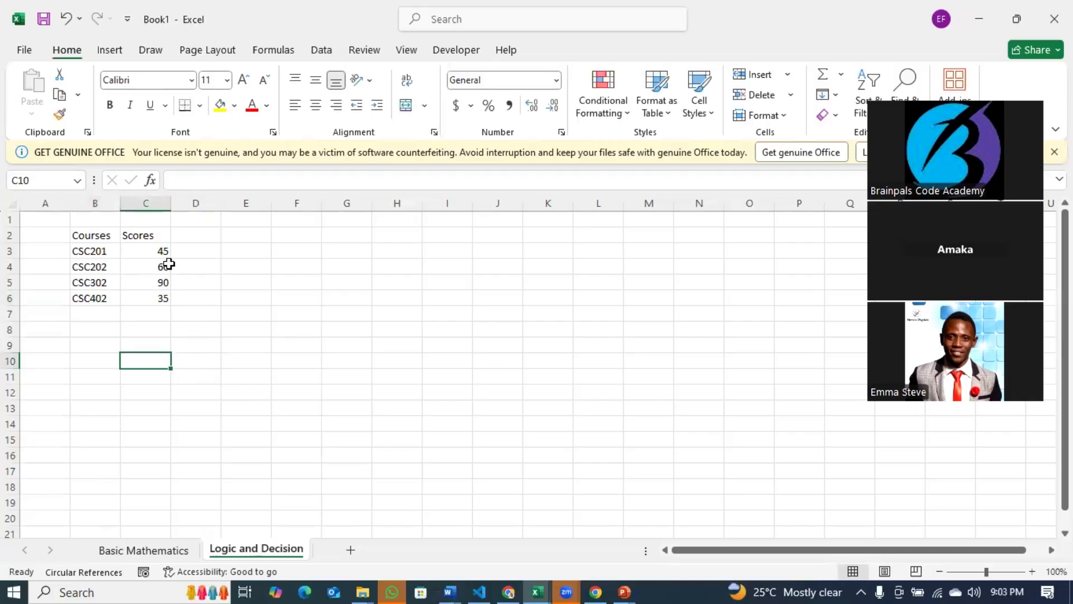
Add the column heading Remark in D2 beside Scores.
left_click(197, 231)
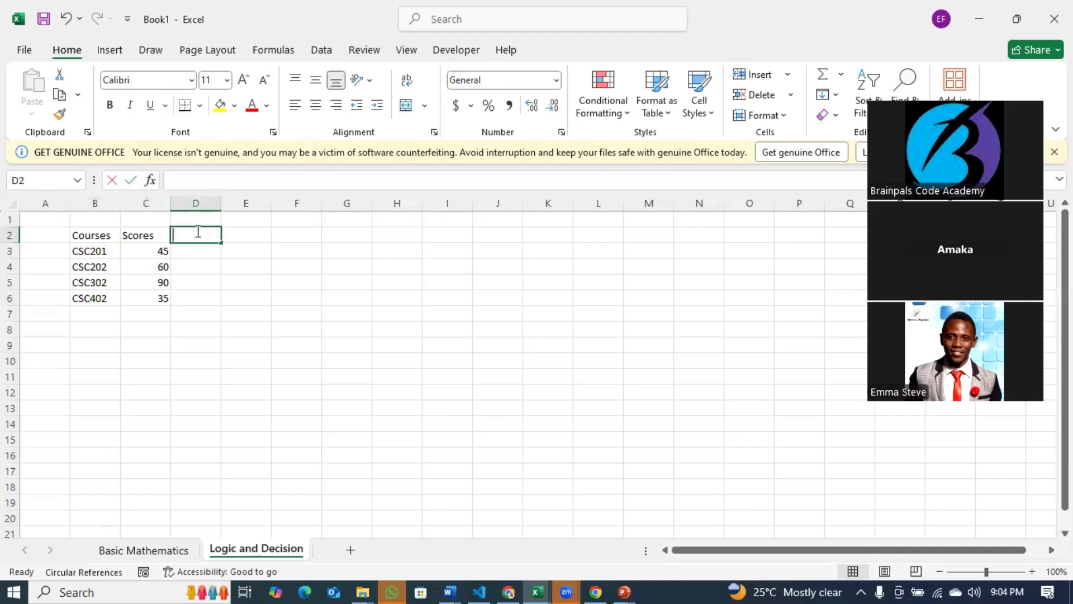
type("Remark")
left_click(226, 280)
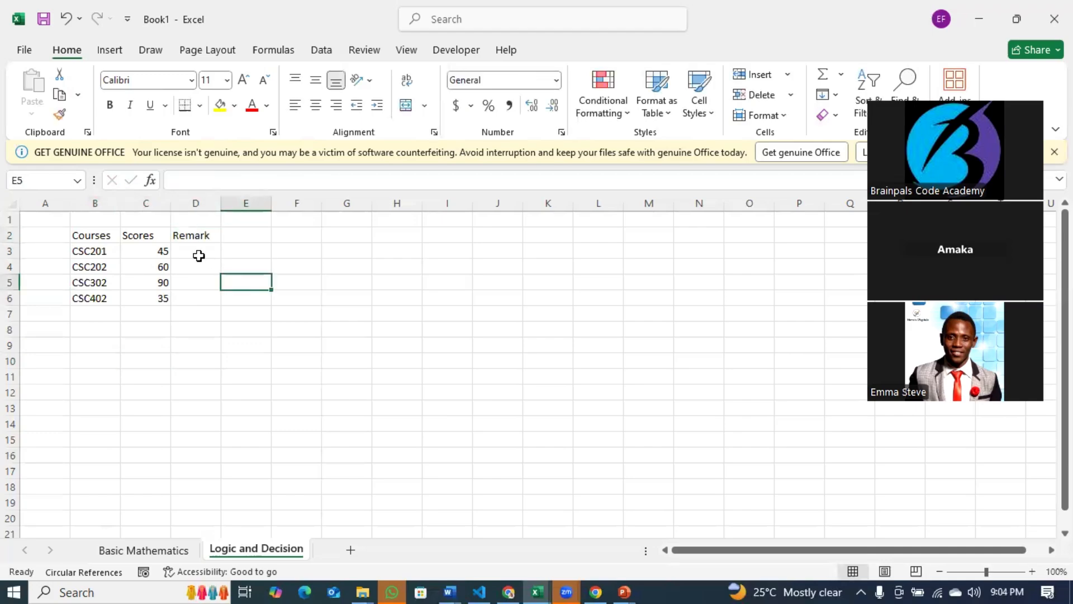
Begin an IF formula in D3 that tests whether the score in C3 is greater than 39.
left_click(193, 250)
type("=")
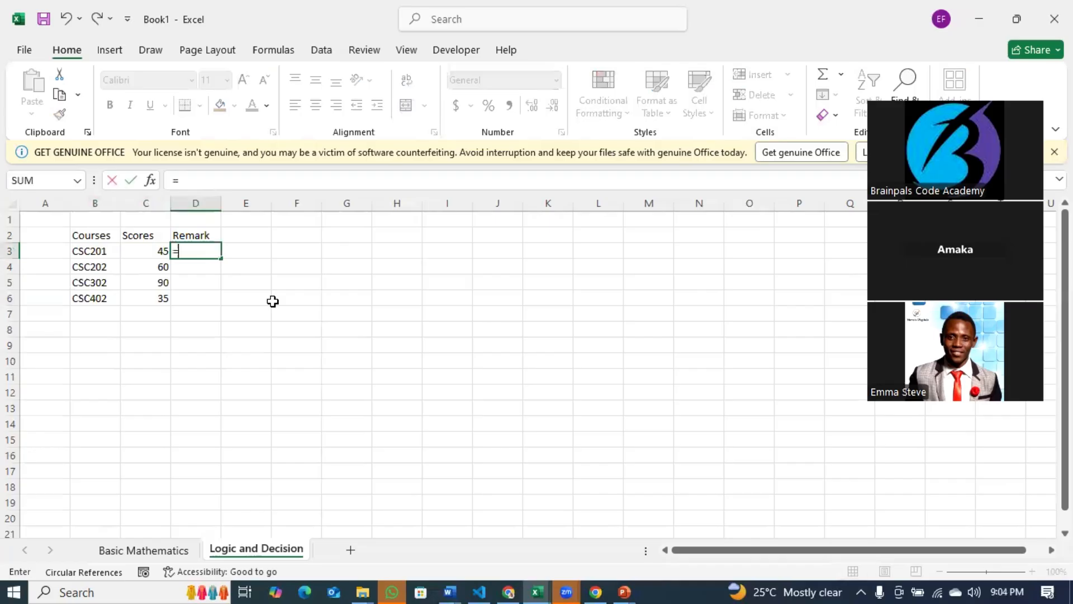
type("if")
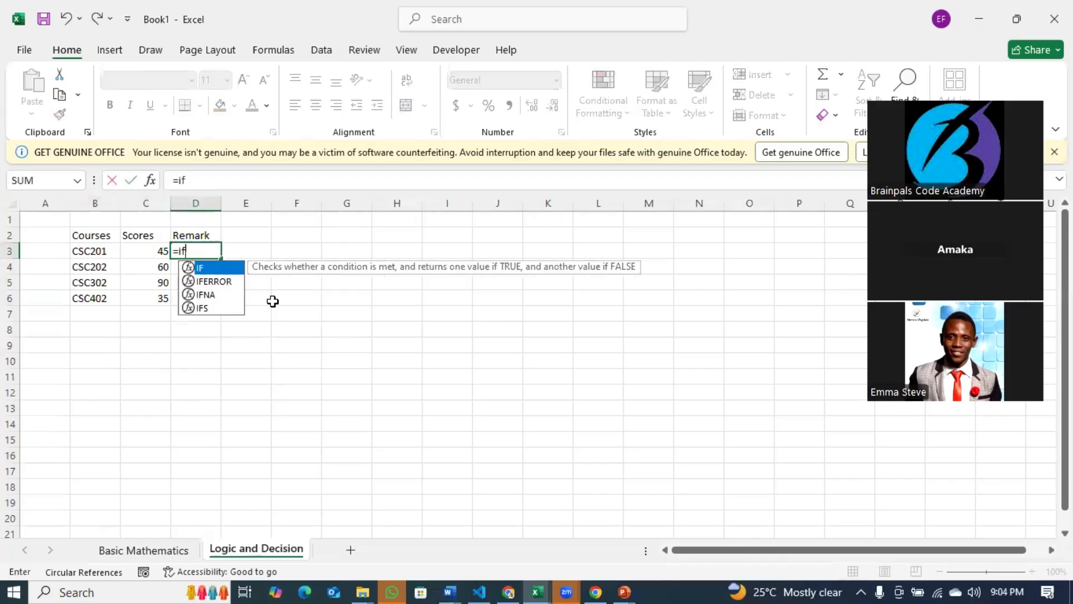
key("Tab")
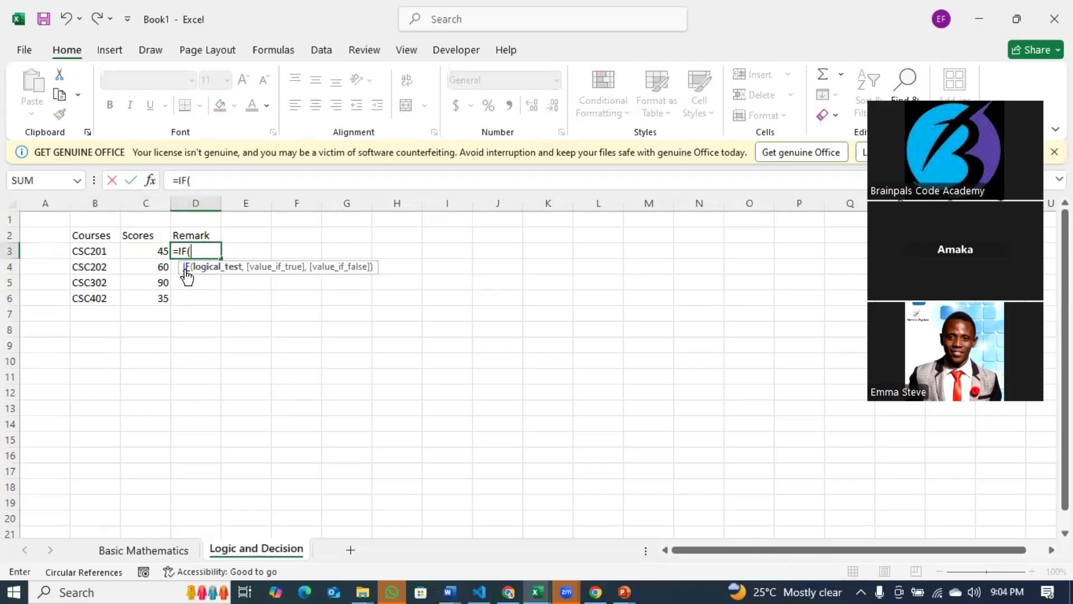
key("BackSpace")
key("BackSpace")
key("BackSpace")
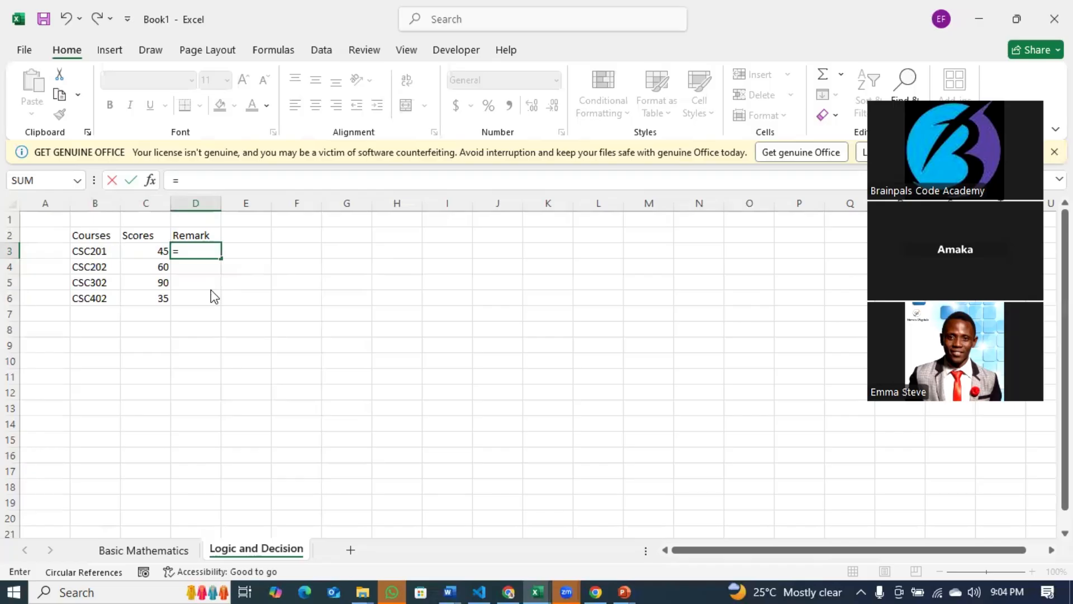
type("if")
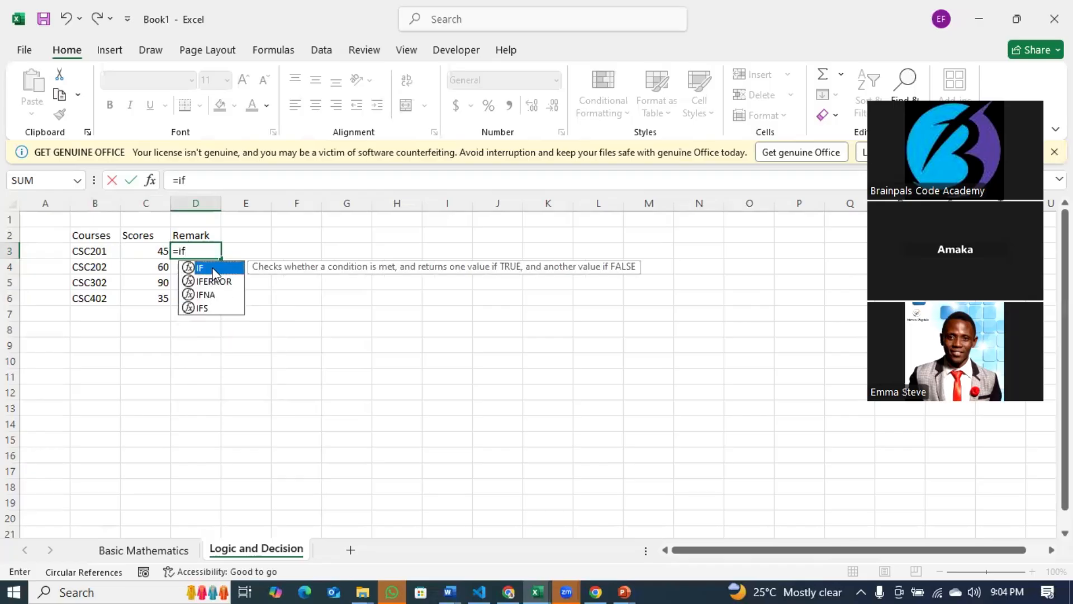
double_click(213, 267)
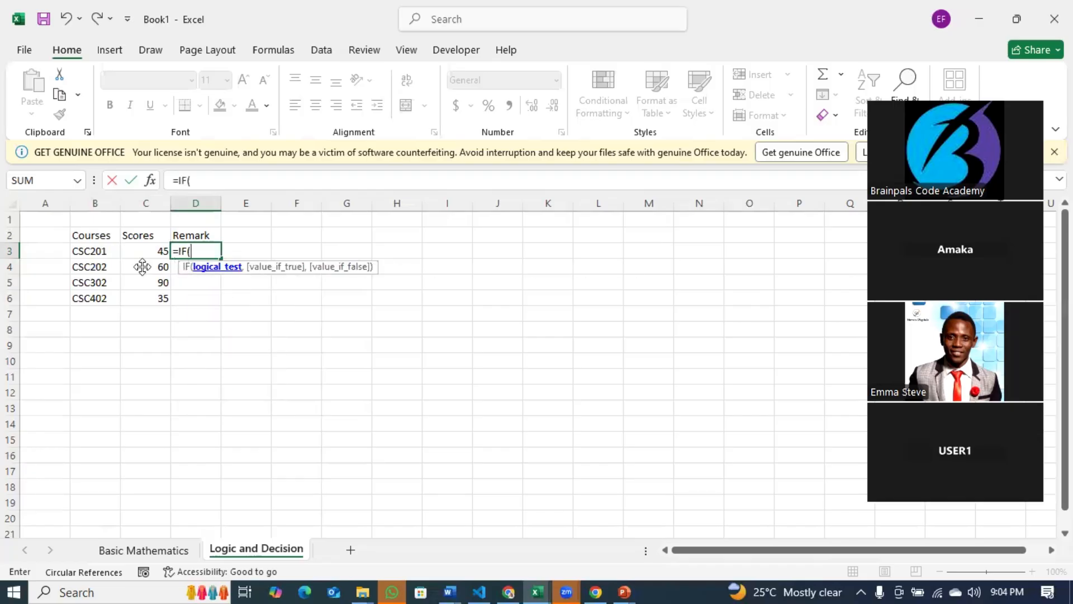
left_click(150, 251)
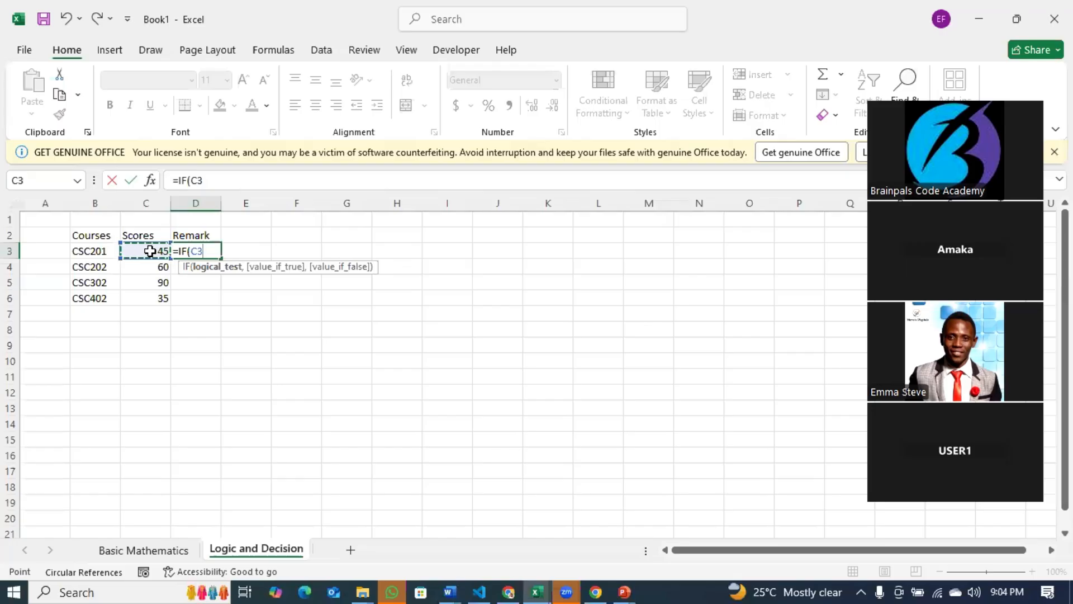
type(">")
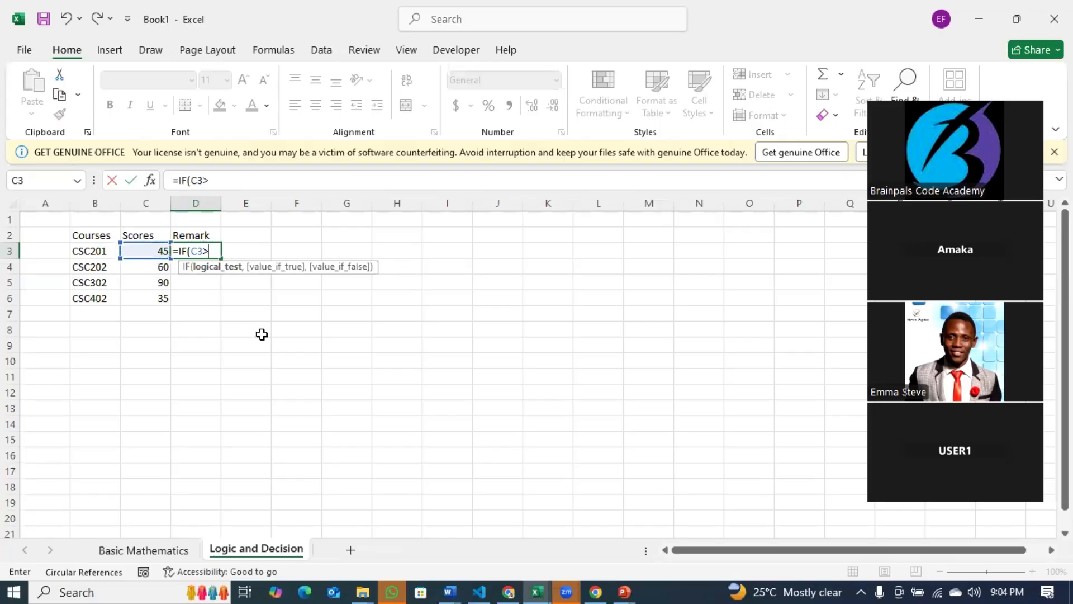
type("39")
type(",")
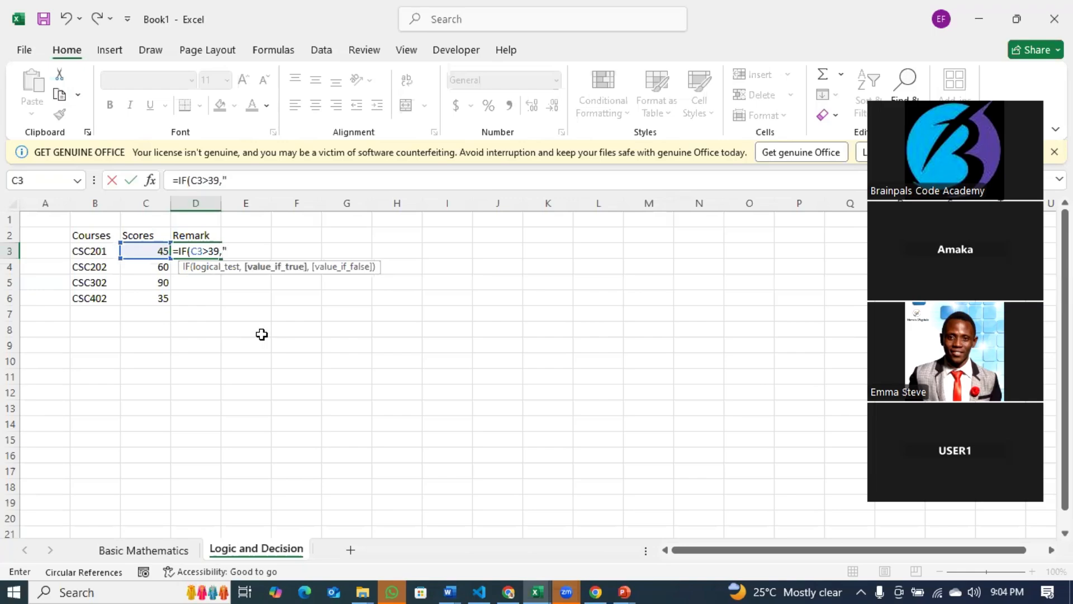
Complete the D3 formula to return "Passed" when the test is true and "Failed" when it is false.
type("\"Passed\",")
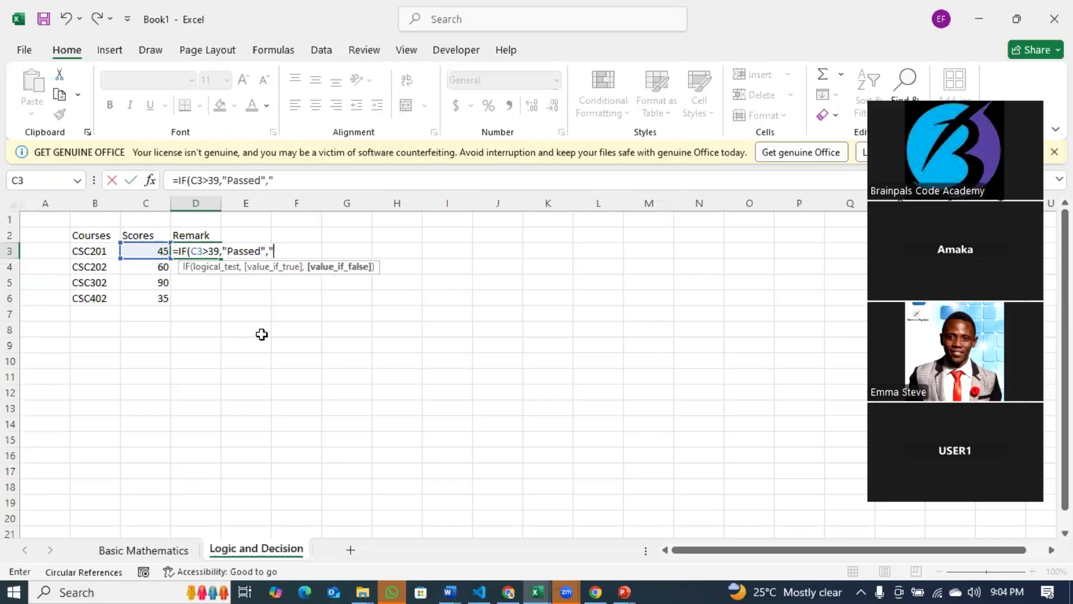
type("\"Failed\")")
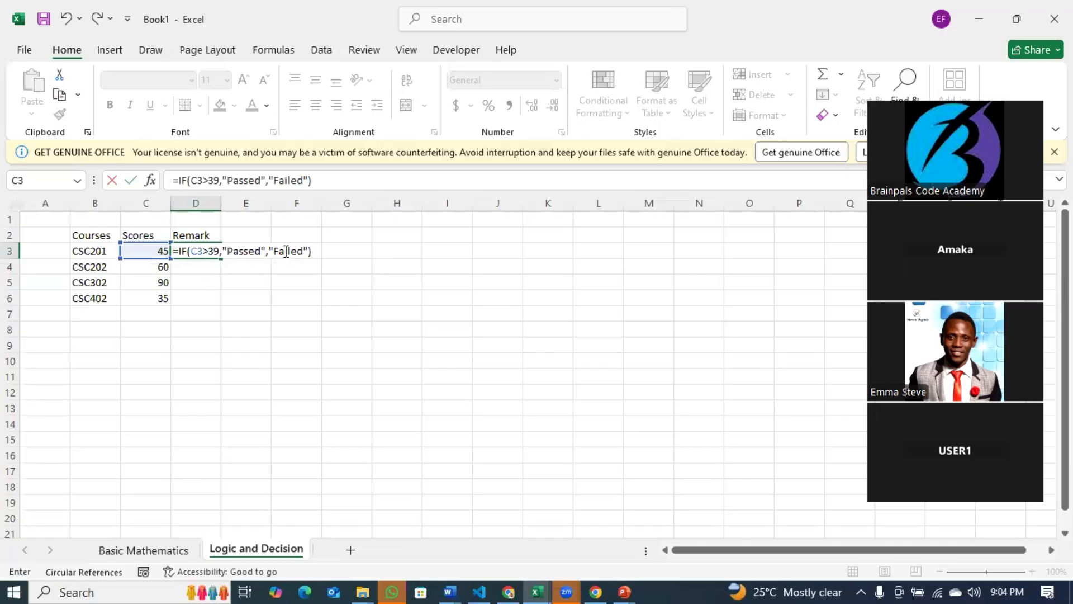
left_click_drag(222, 251, 266, 252)
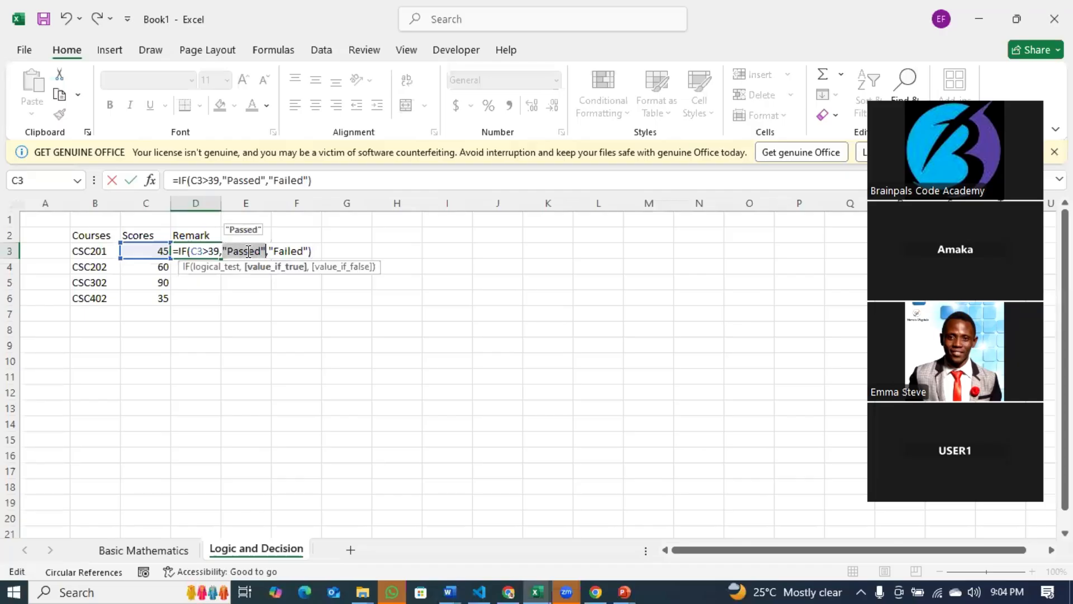
left_click_drag(271, 251, 306, 250)
left_click(311, 250)
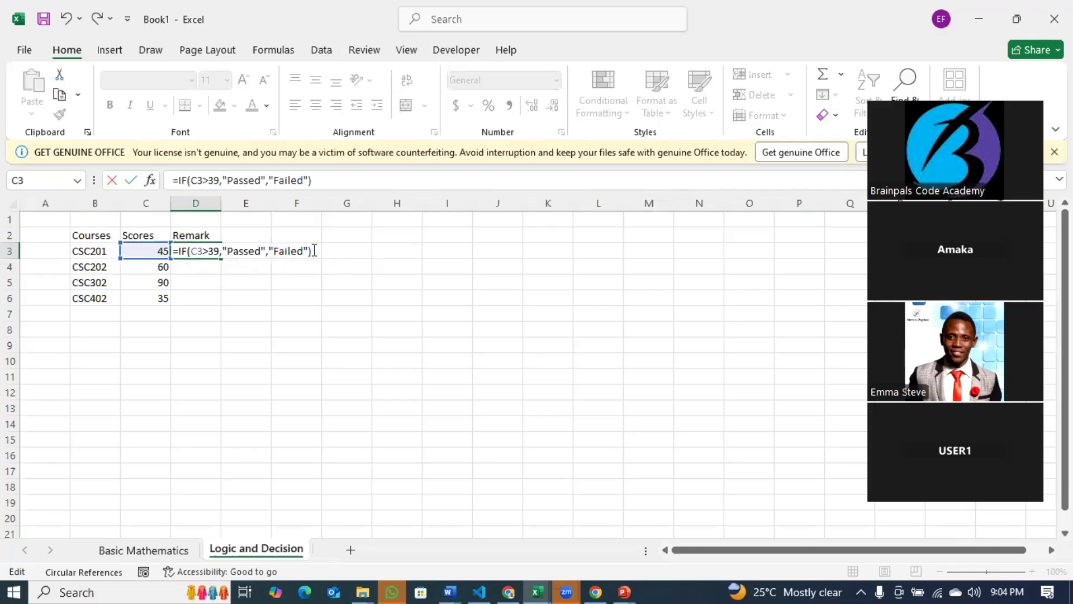
key("Return")
Fill the IF formula from D3 down to D6 and check the copied formula in D6.
left_click(210, 254)
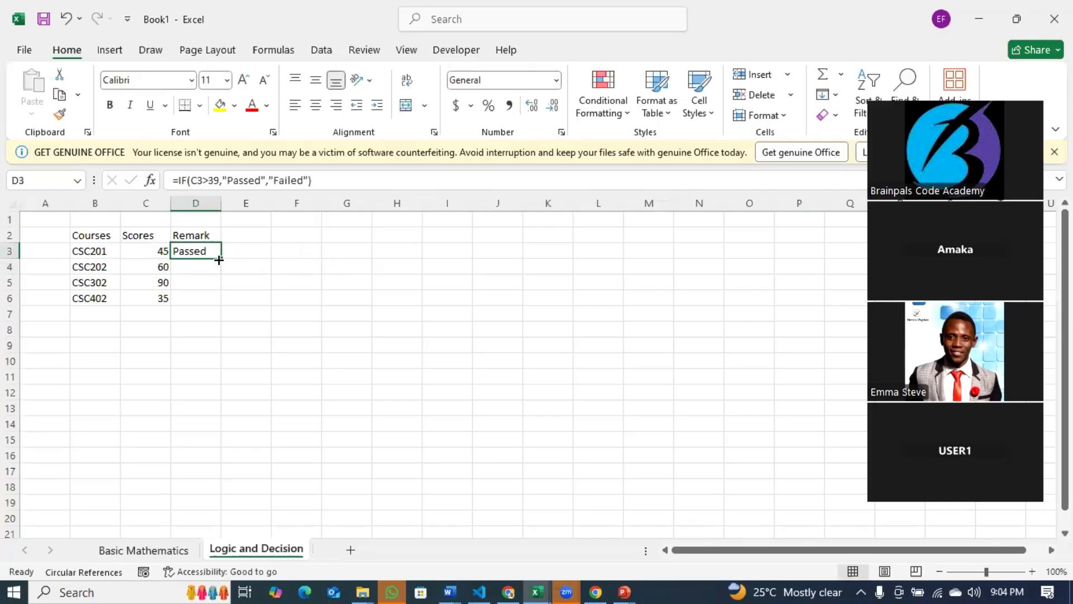
double_click(222, 258)
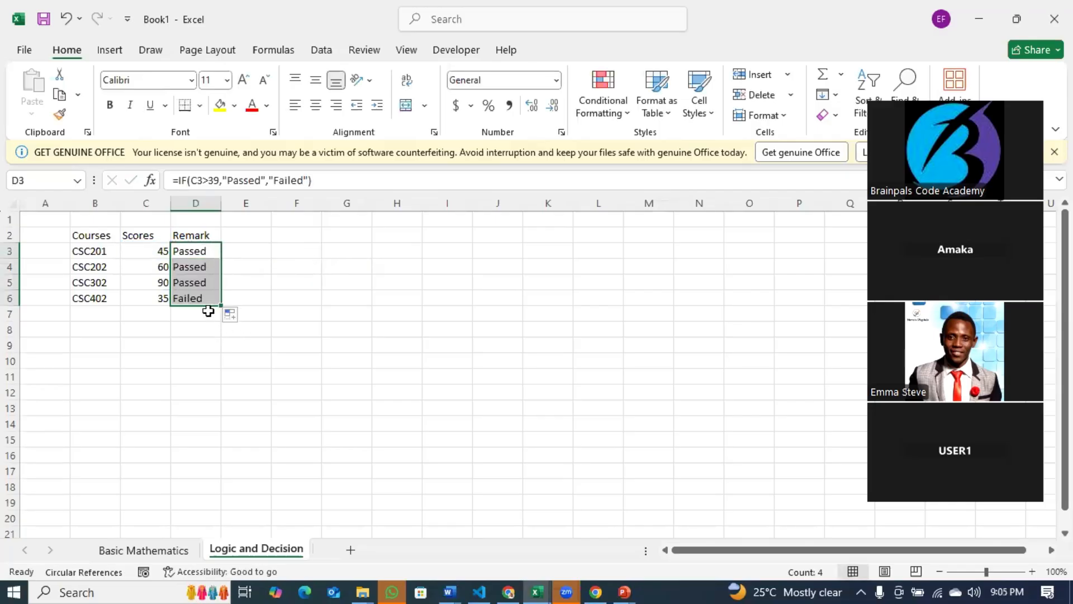
left_click(190, 299)
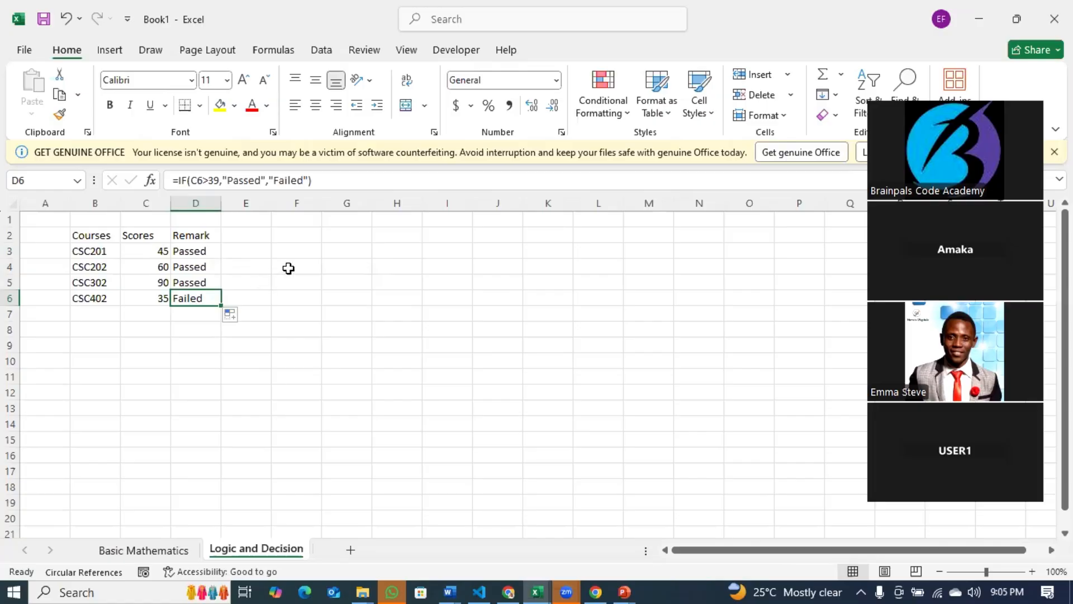
Enter the values 1, 0, 1 and 0 in cells F3 to F6.
left_click(296, 238)
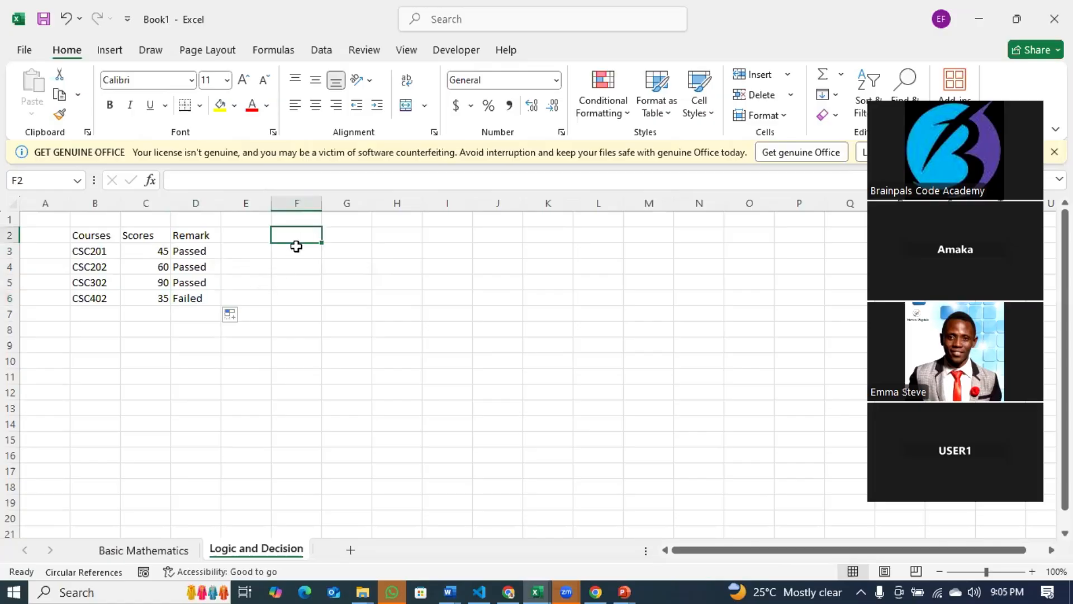
left_click(299, 254)
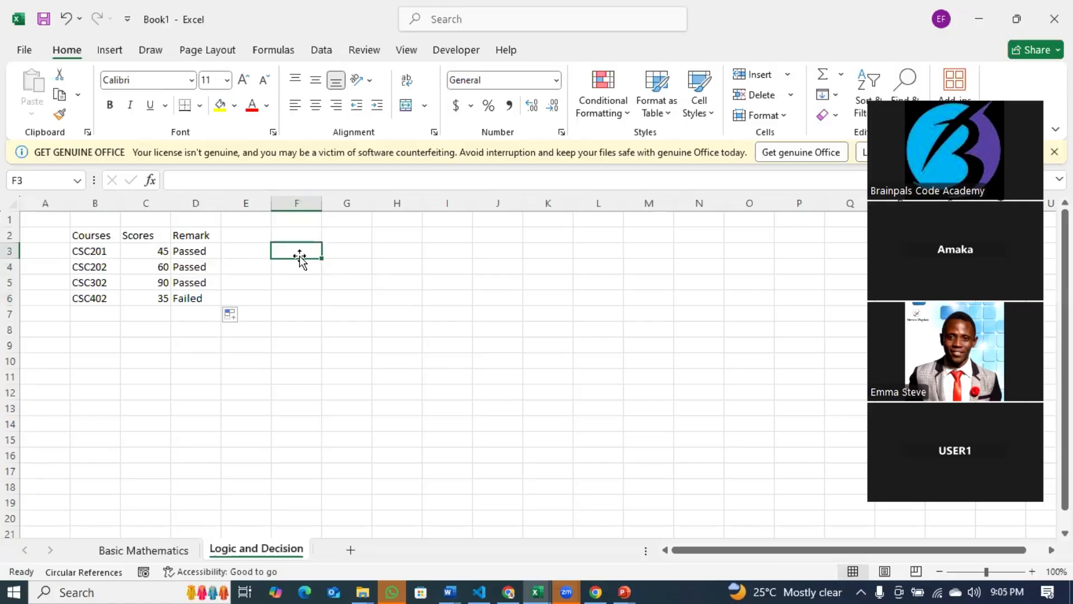
type("1")
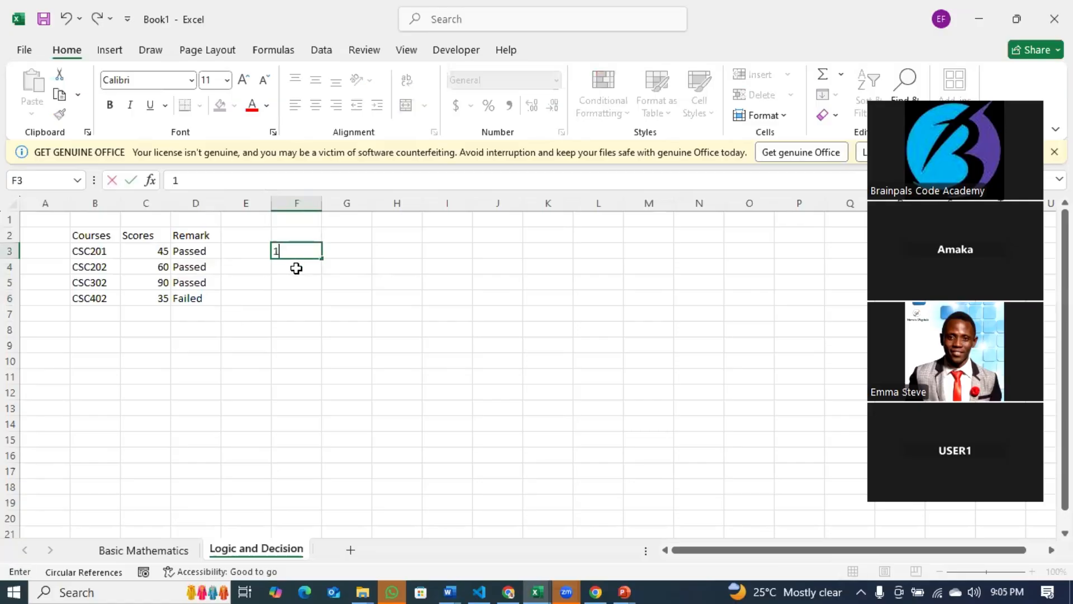
key("Return")
double_click(296, 278)
type("0")
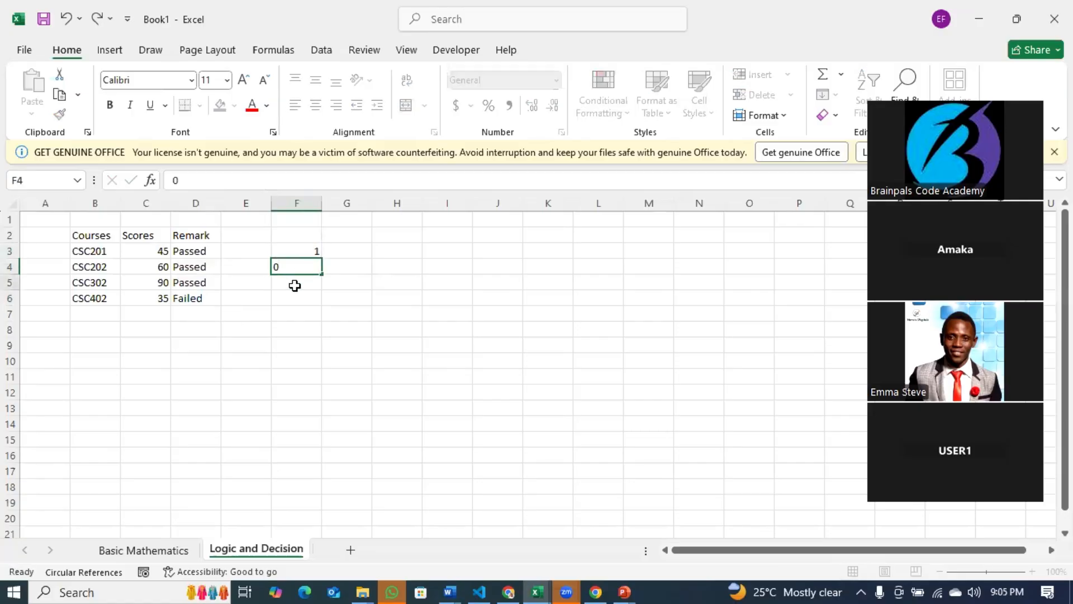
key("Return")
type("1")
key("Return")
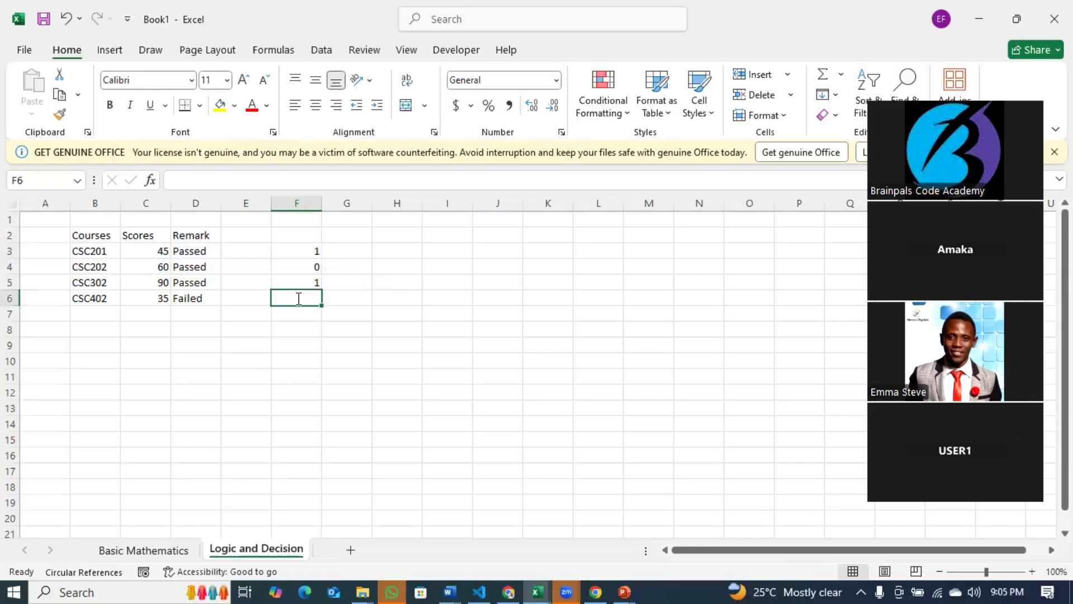
type("0")
left_click(302, 342)
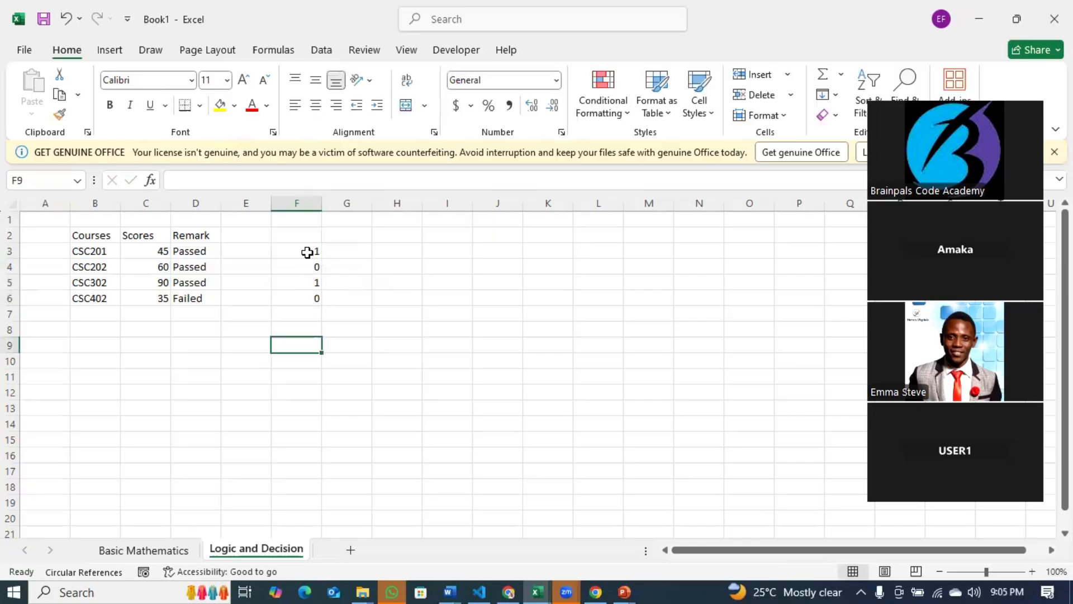
Enter the formula =IF(F3=1,"Not Expired","Expired") in cell G3.
left_click(306, 250)
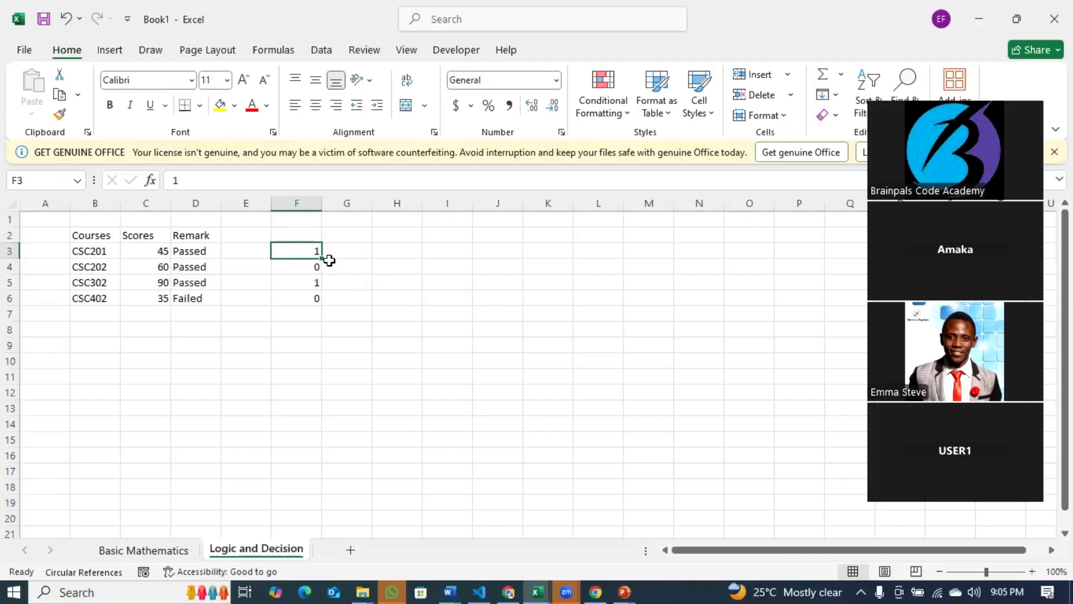
left_click(309, 266)
left_click(344, 248)
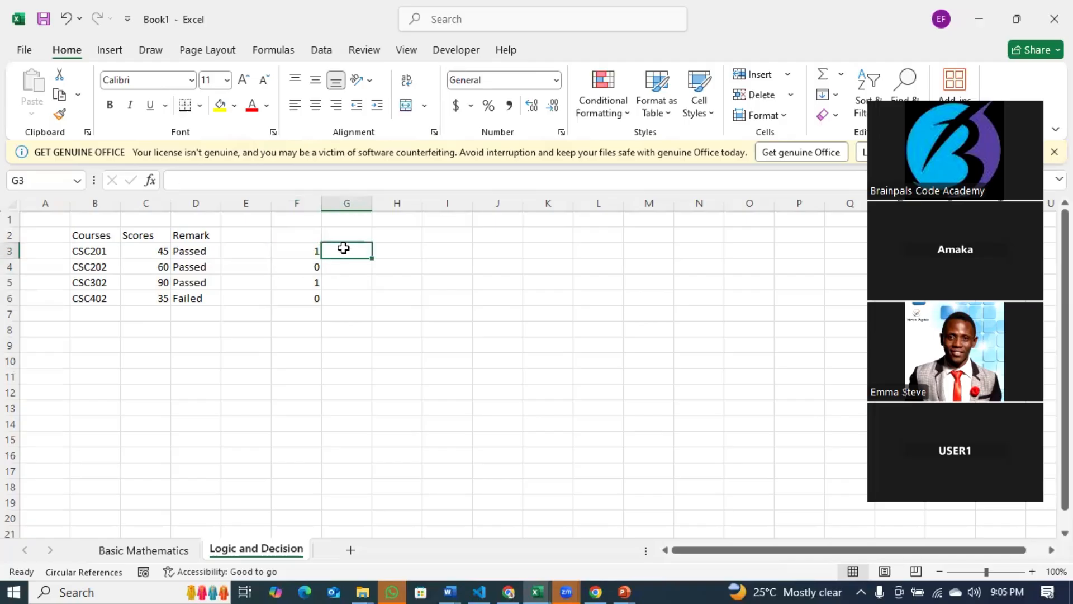
type("=if")
key("Tab")
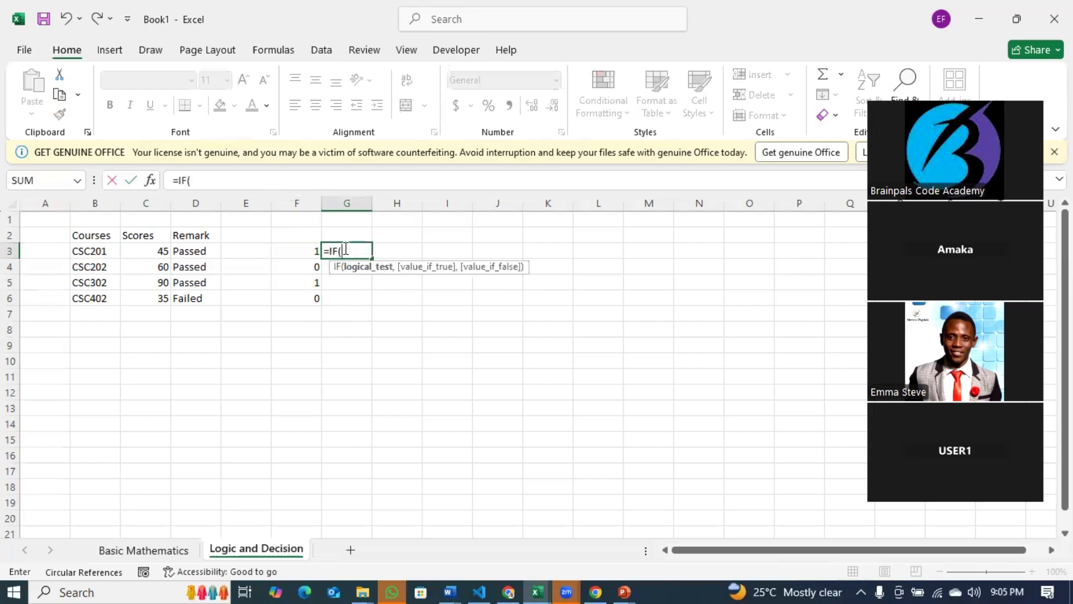
left_click(311, 254)
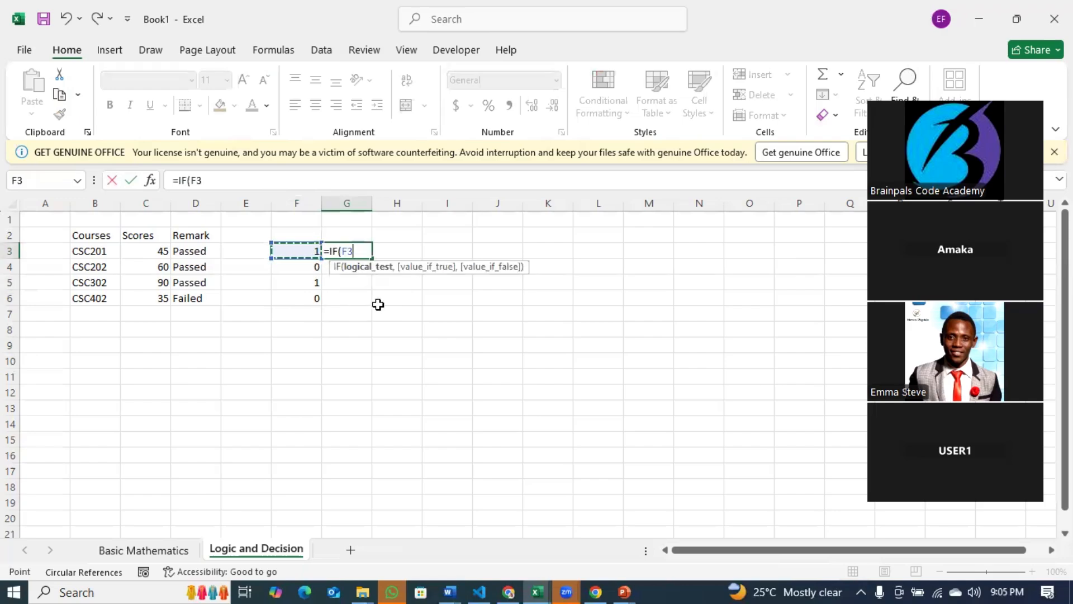
type("=")
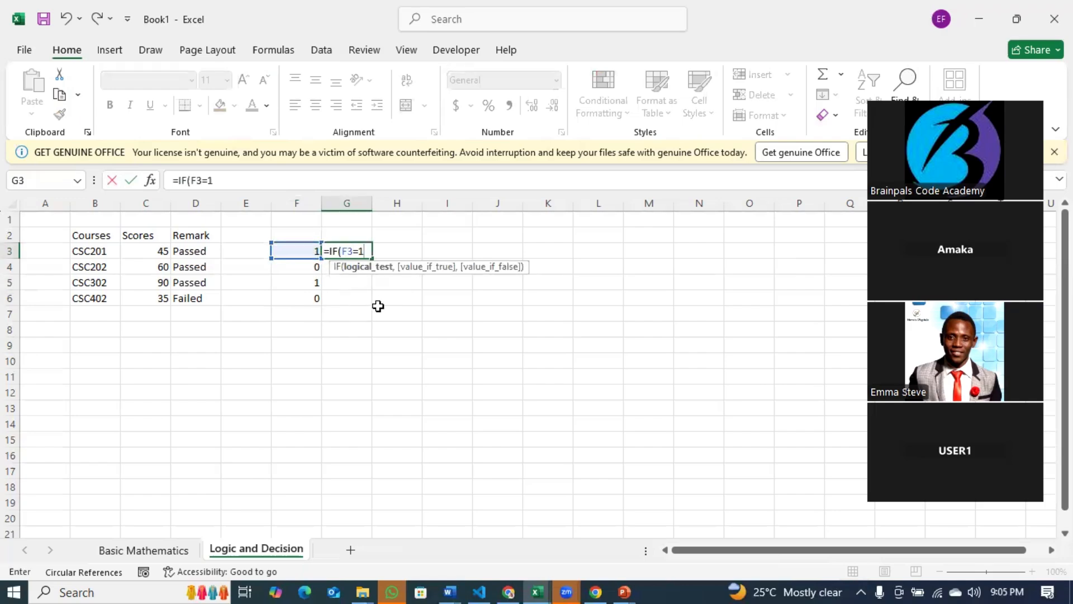
type("1,\"")
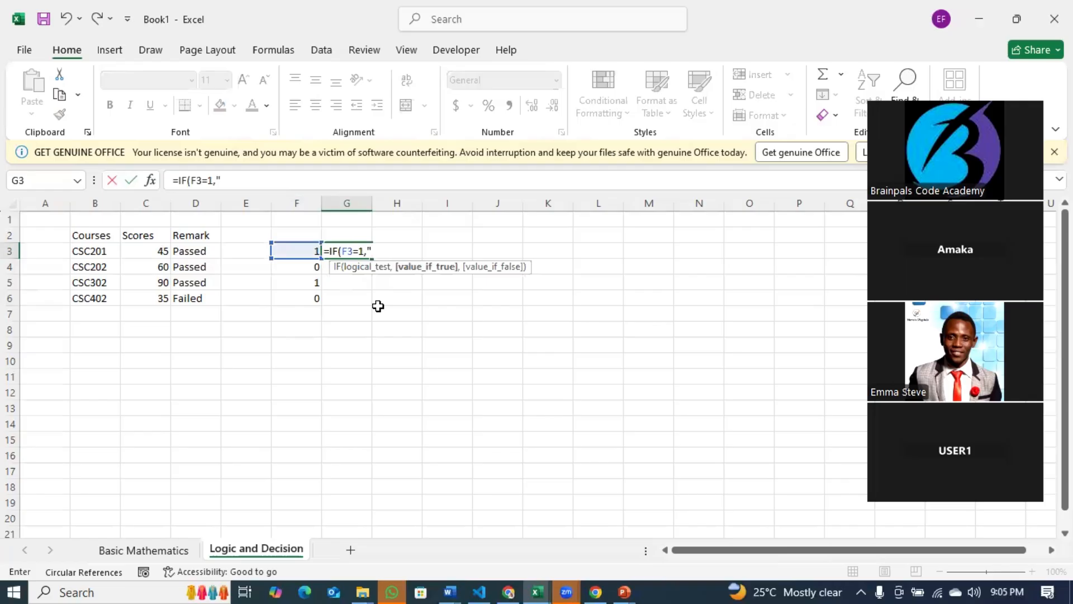
type("G")
key("BackSpace")
type("heal")
key("BackSpace")
key("BackSpace")
key("BackSpace")
key("BackSpace")
type("Not EXp")
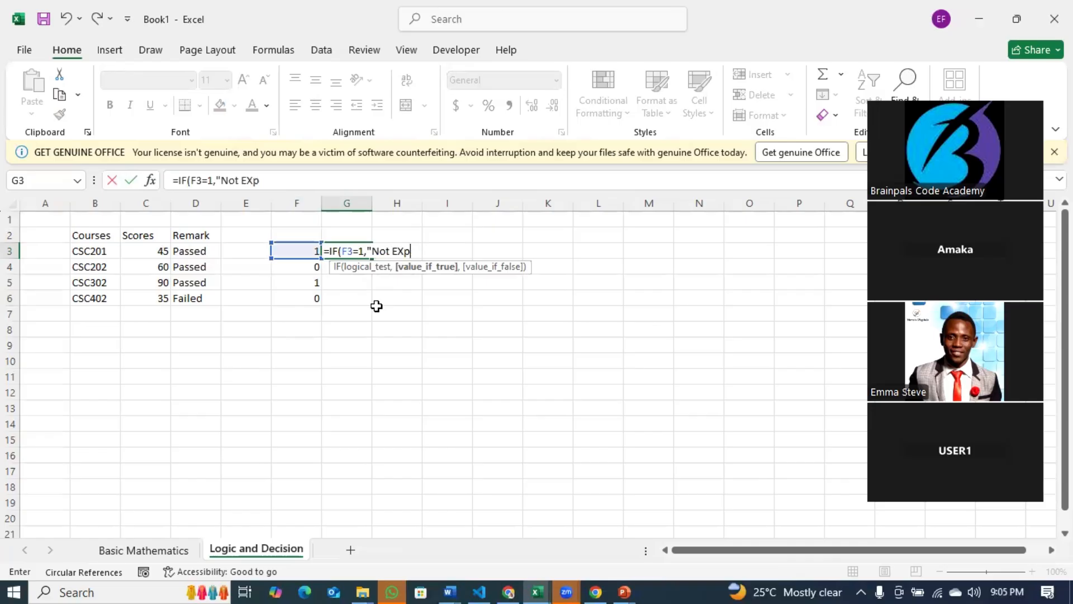
type("oired\"")
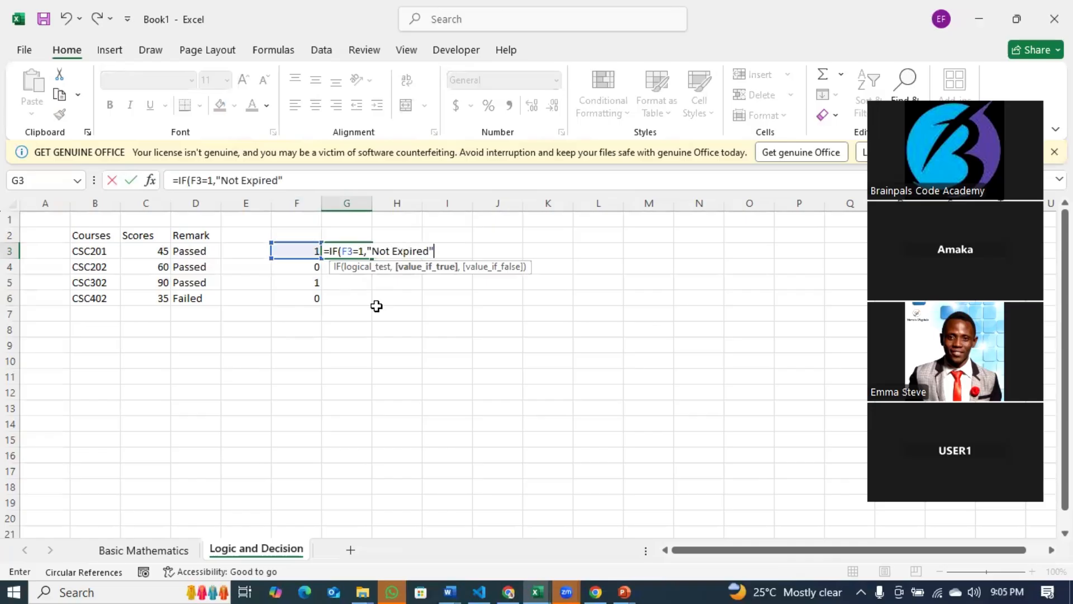
type(",\"Expired")
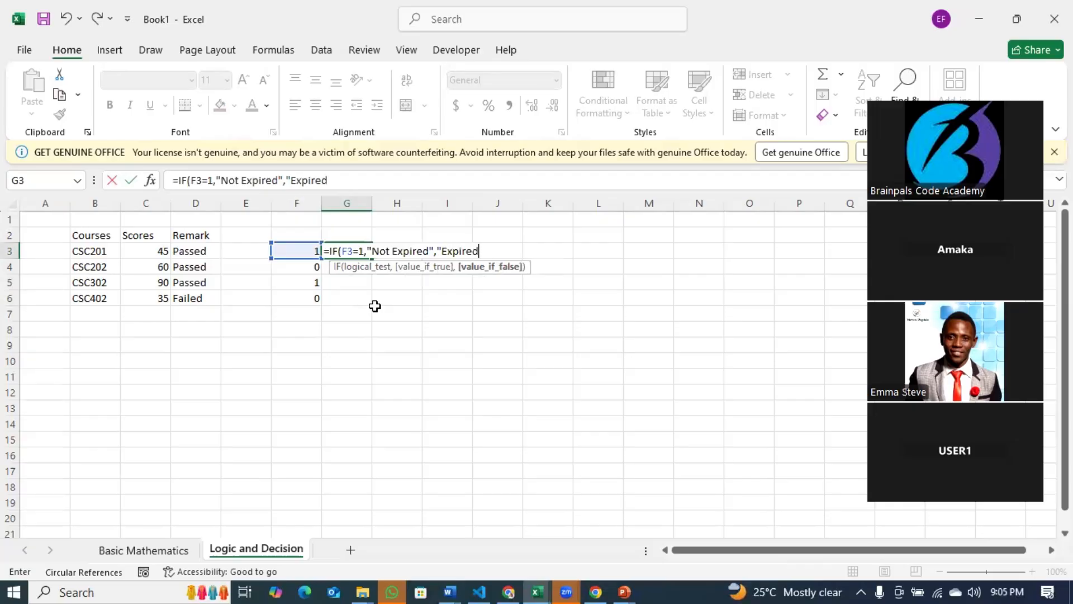
type("\")")
key("Return")
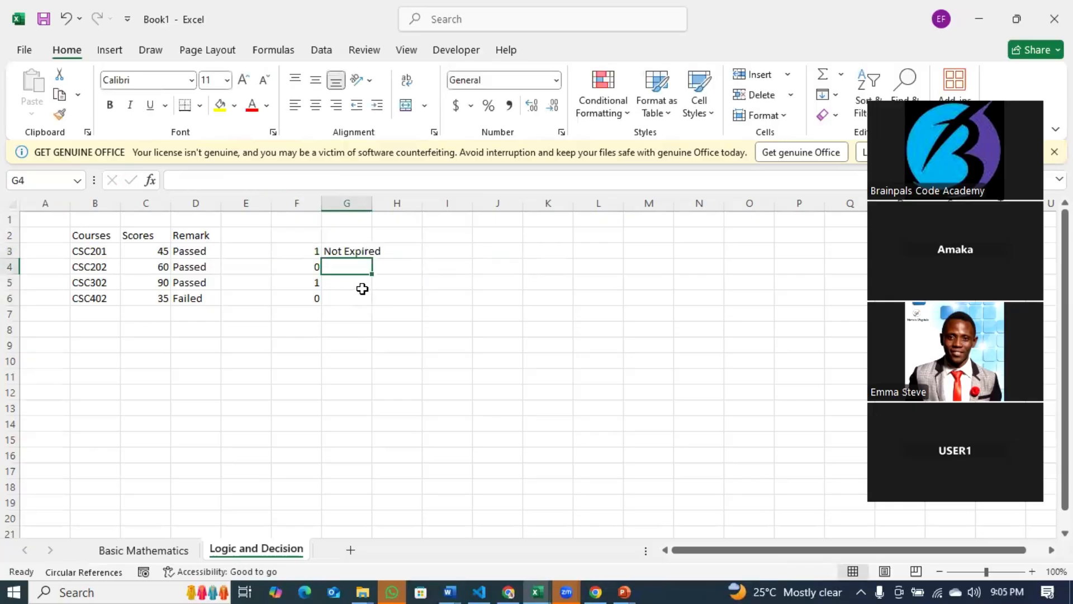
Widen column G slightly to fit its text and fill the G3 formula down to G6.
left_click_drag(372, 203, 384, 204)
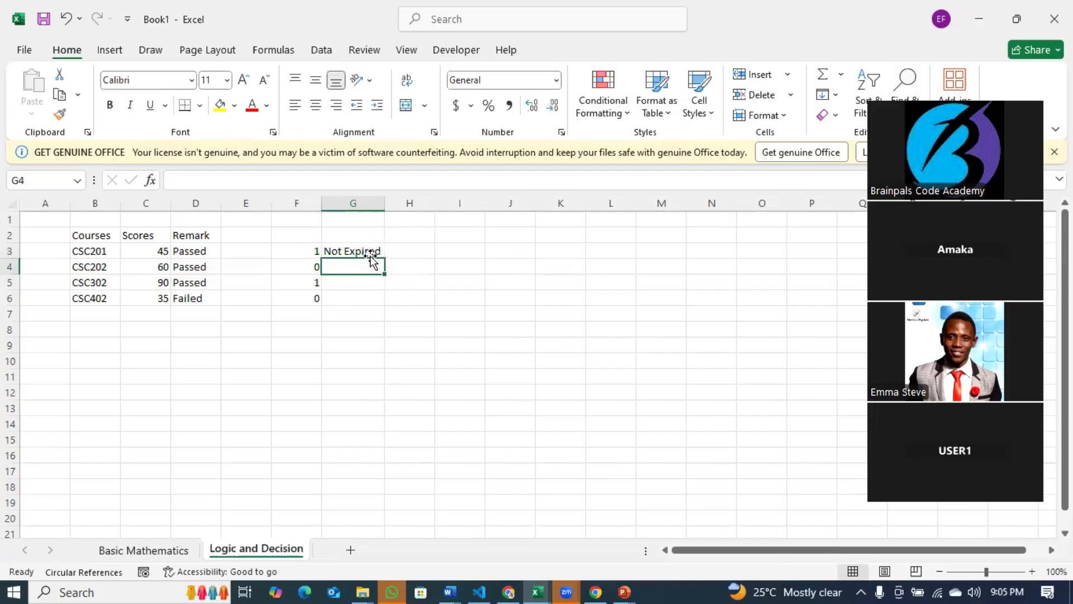
left_click(380, 248)
double_click(384, 258)
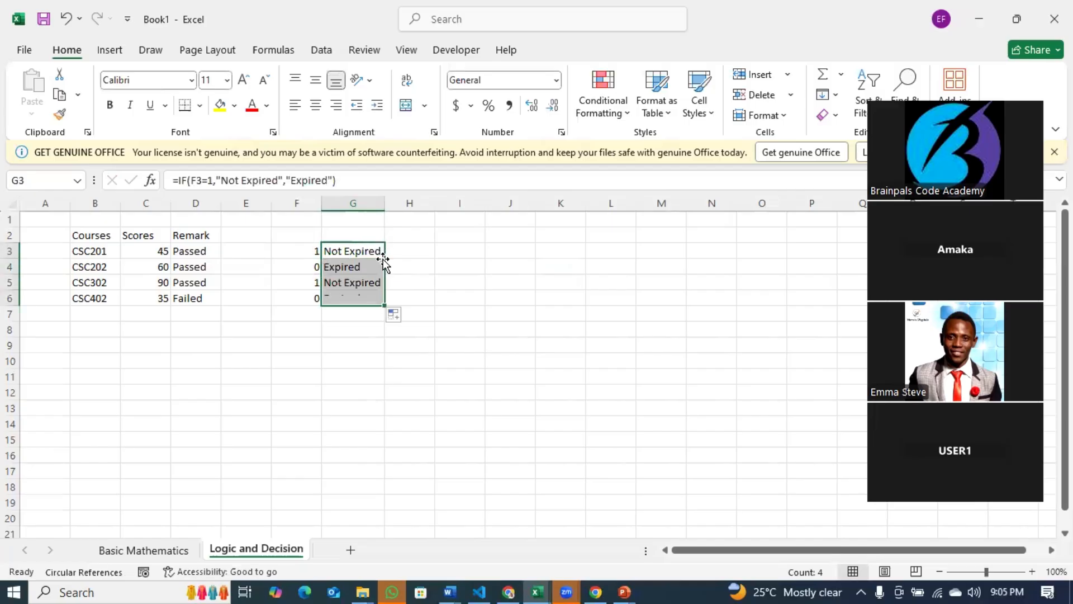
left_click(346, 268)
left_click(350, 298)
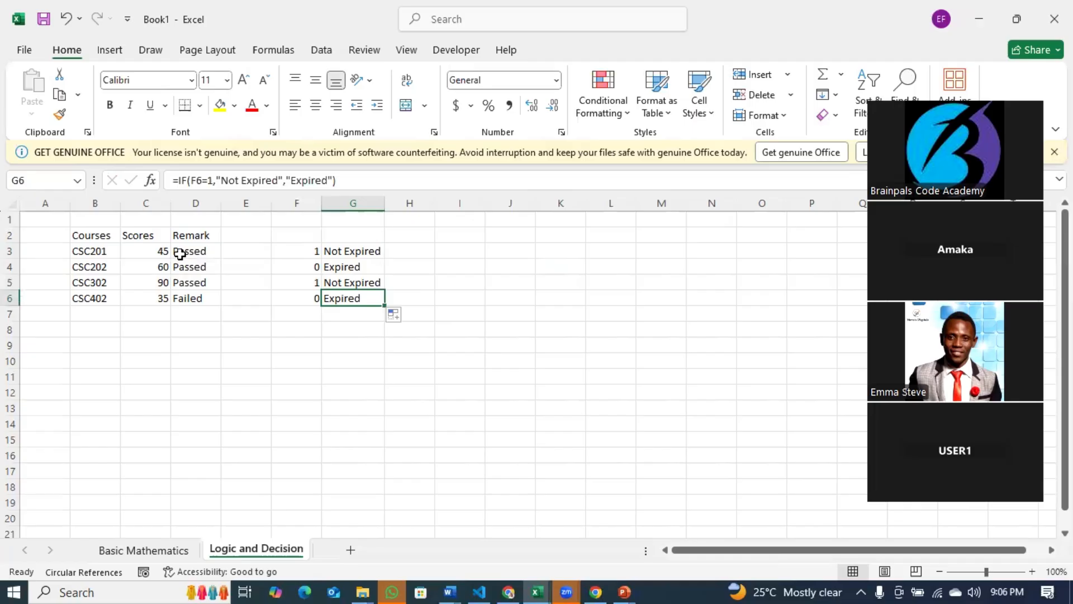
Review the condition, true value and false value of the IF formula in G3, leaving the formula unedited.
left_click(348, 253)
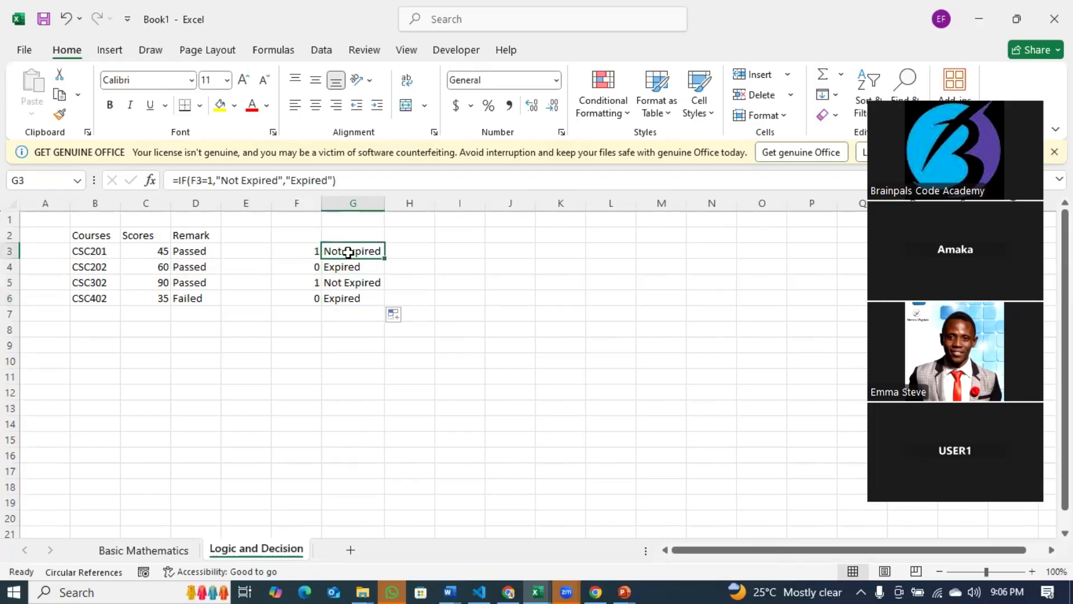
left_click(215, 180)
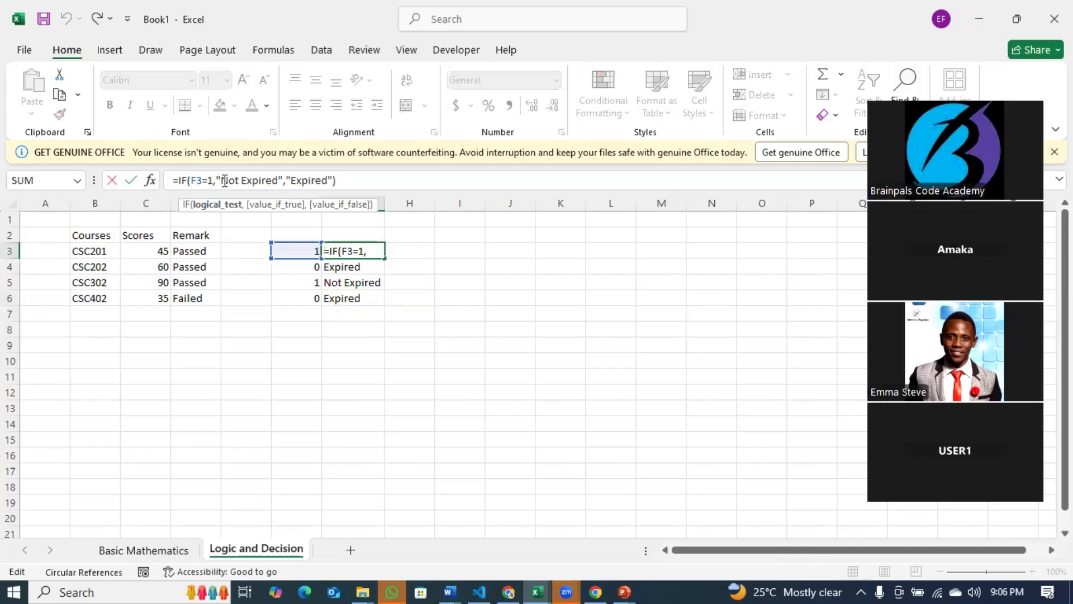
left_click_drag(218, 180, 283, 180)
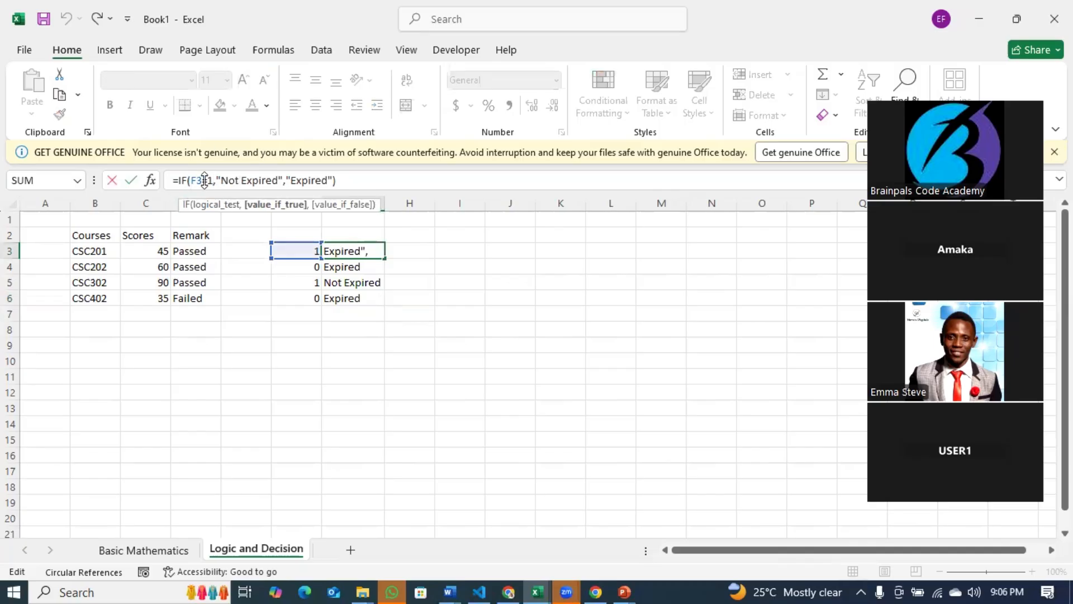
left_click_drag(192, 180, 286, 180)
left_click(257, 177)
left_click(205, 181)
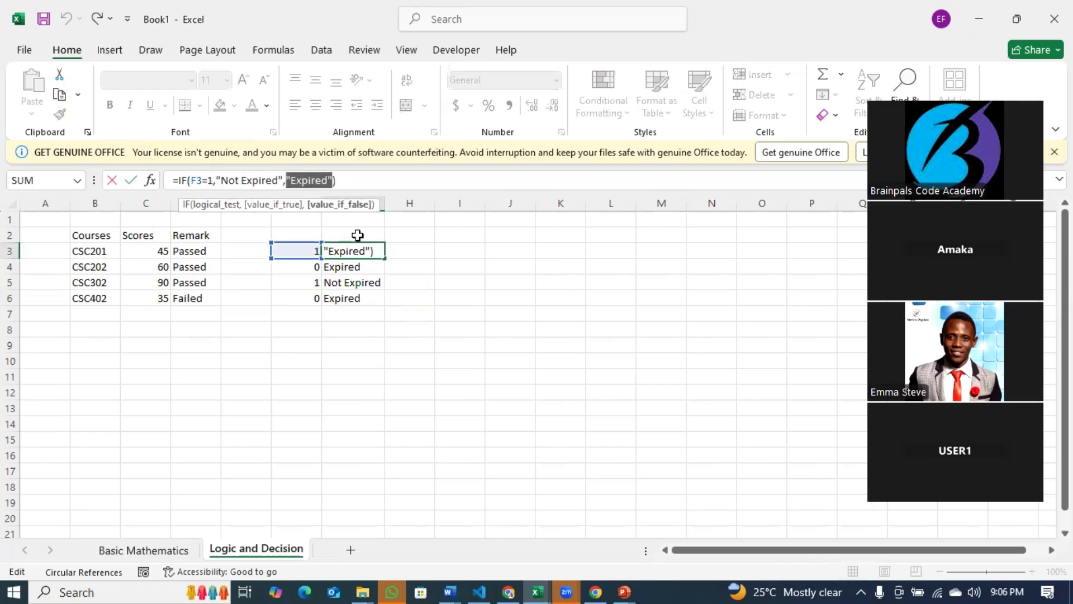
left_click(411, 298)
key("Escape")
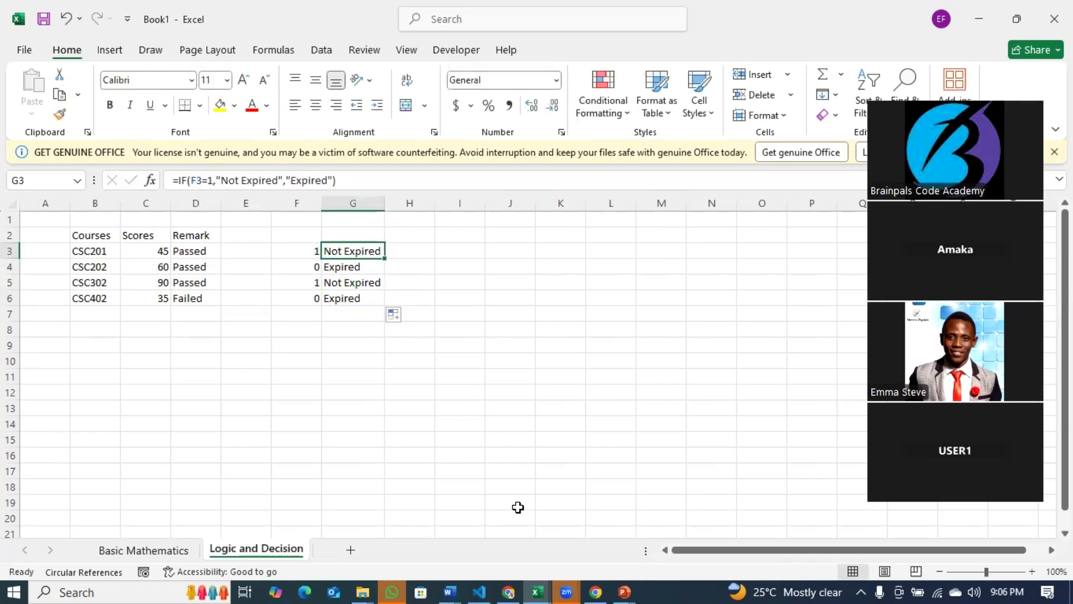
Switch to Financial Modelling.docx in Word to check the Logic & Decision Making formulas, and return to the Excel workbook.
left_click(452, 584)
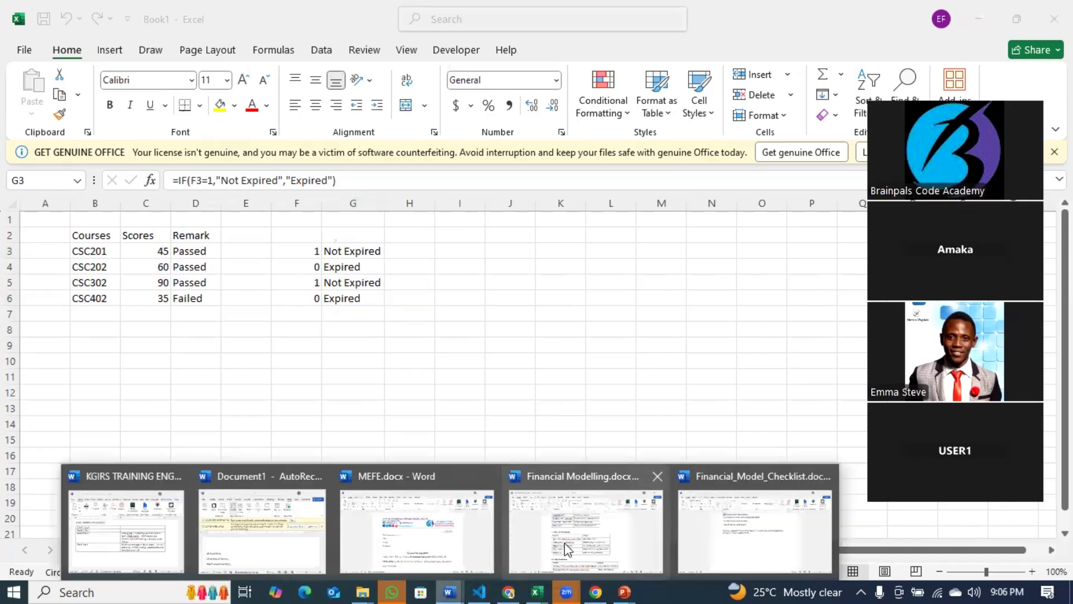
left_click(567, 549)
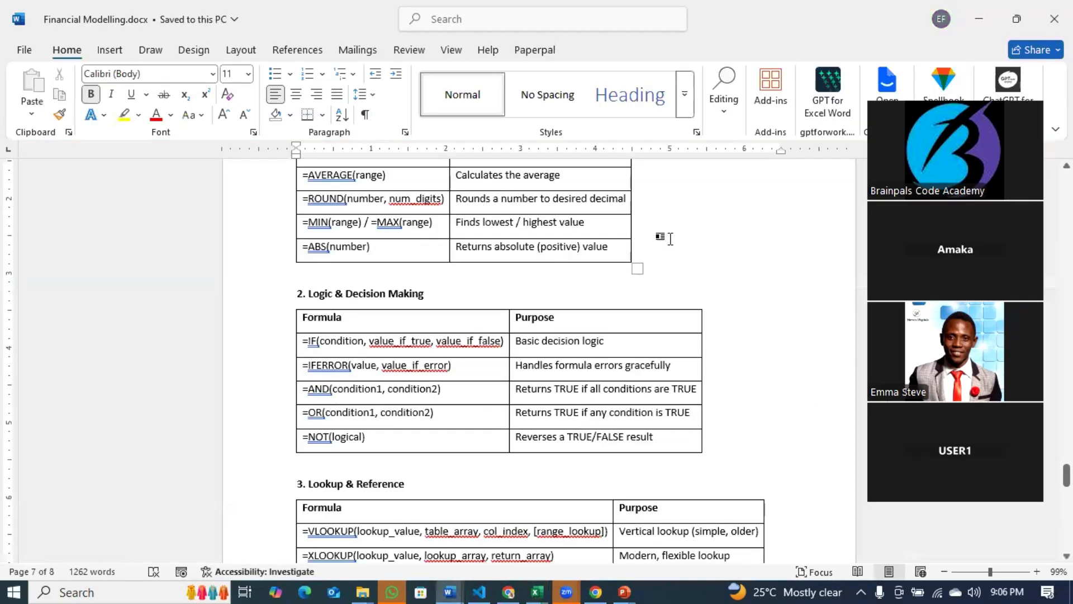
key("alt+Tab")
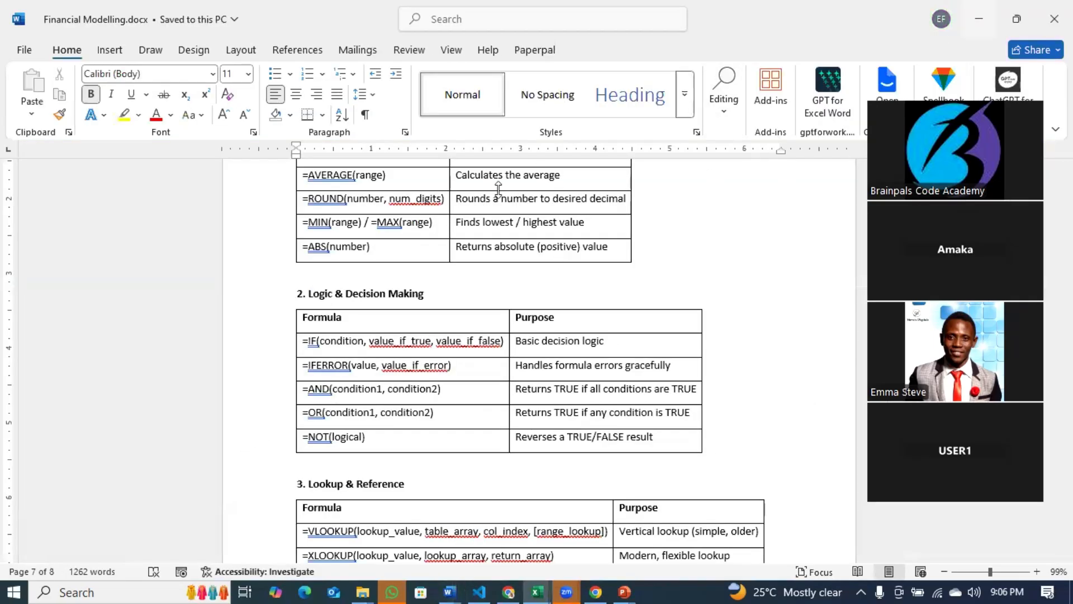
left_click(327, 326)
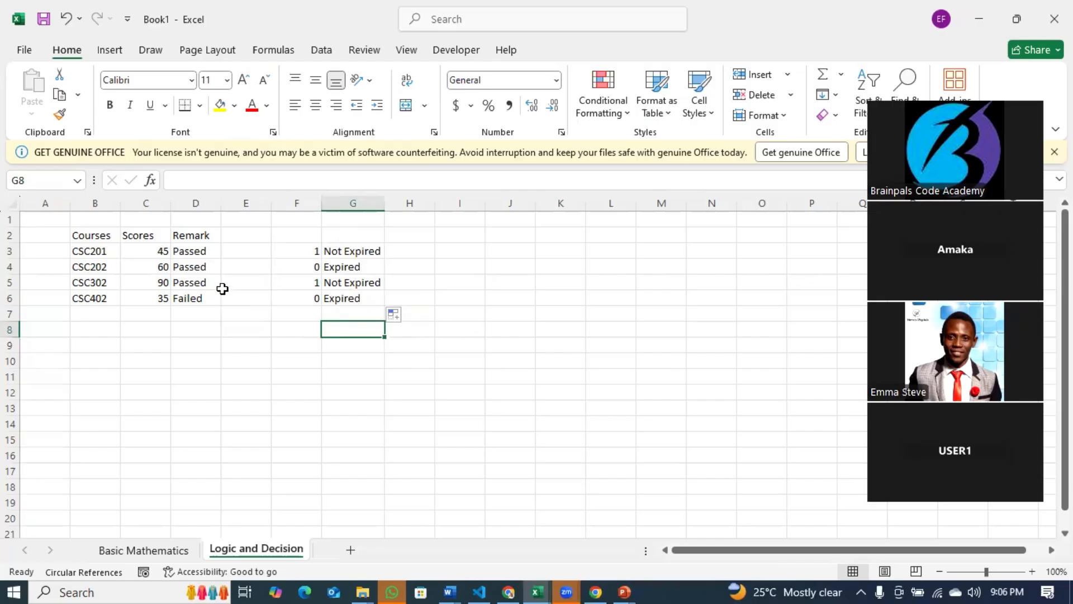
Enter the values 4, 2, 1 and 10 in cells E3 to E6.
left_click(240, 252)
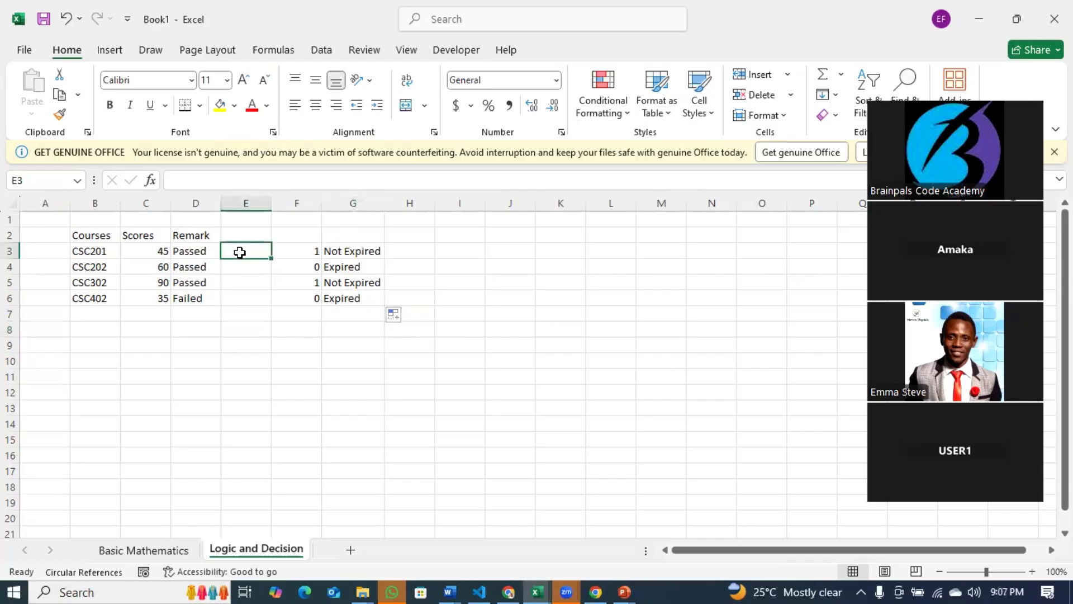
type("4")
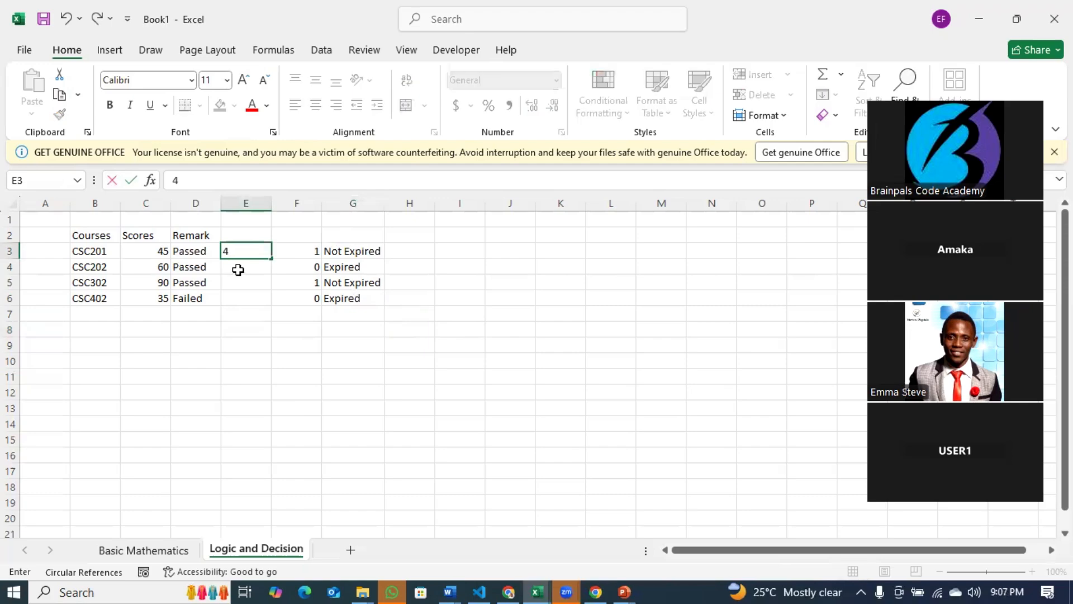
key("Return")
type("2")
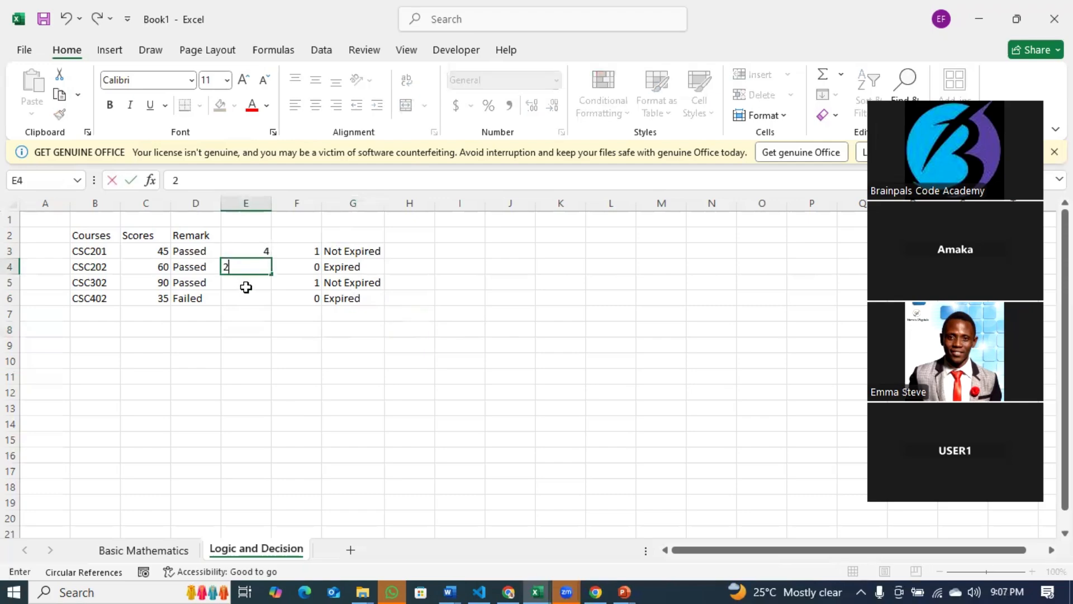
key("Return")
type("1")
key("Return")
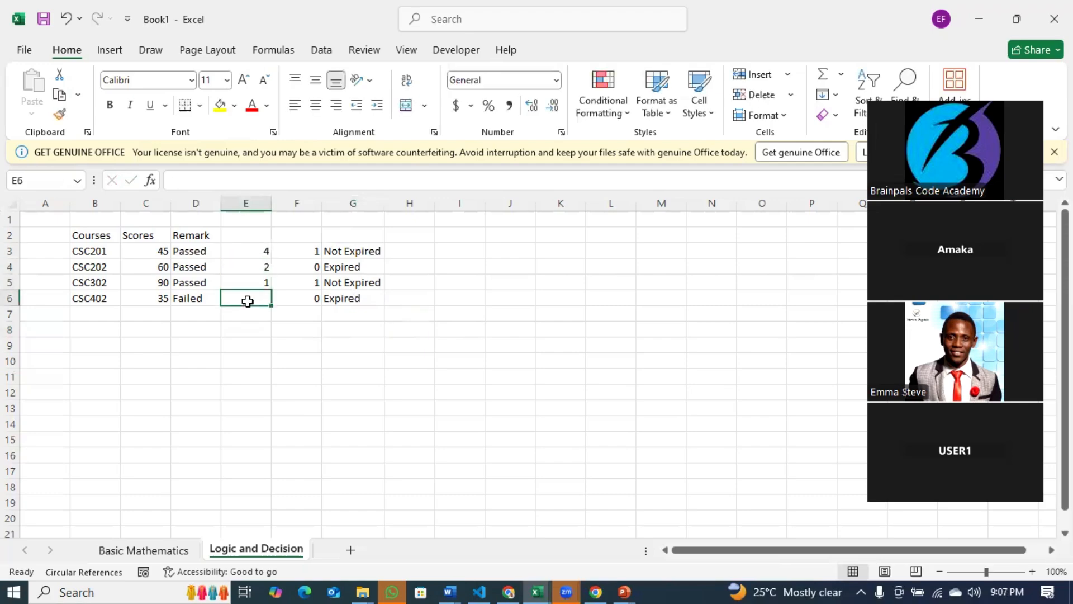
type("10")
left_click(274, 356)
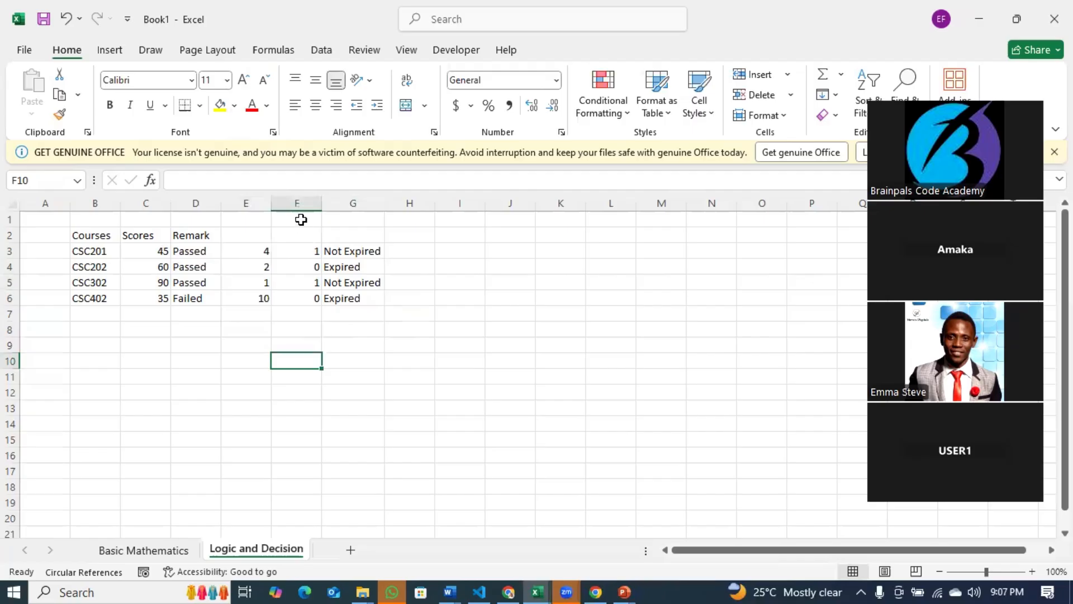
Insert a blank column before column F.
left_click(297, 202)
right_click(297, 204)
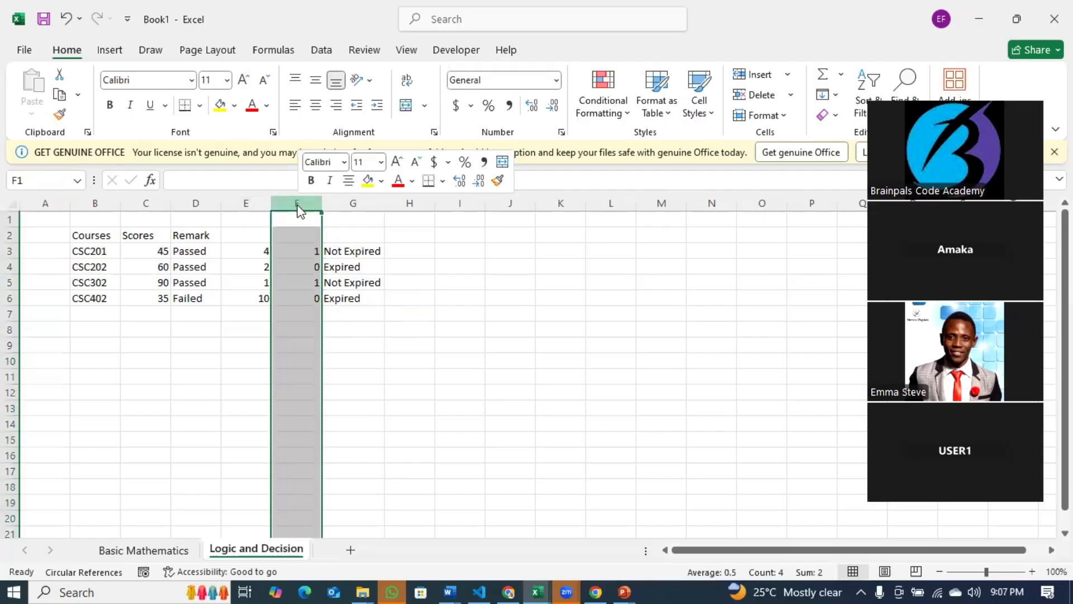
left_click(337, 361)
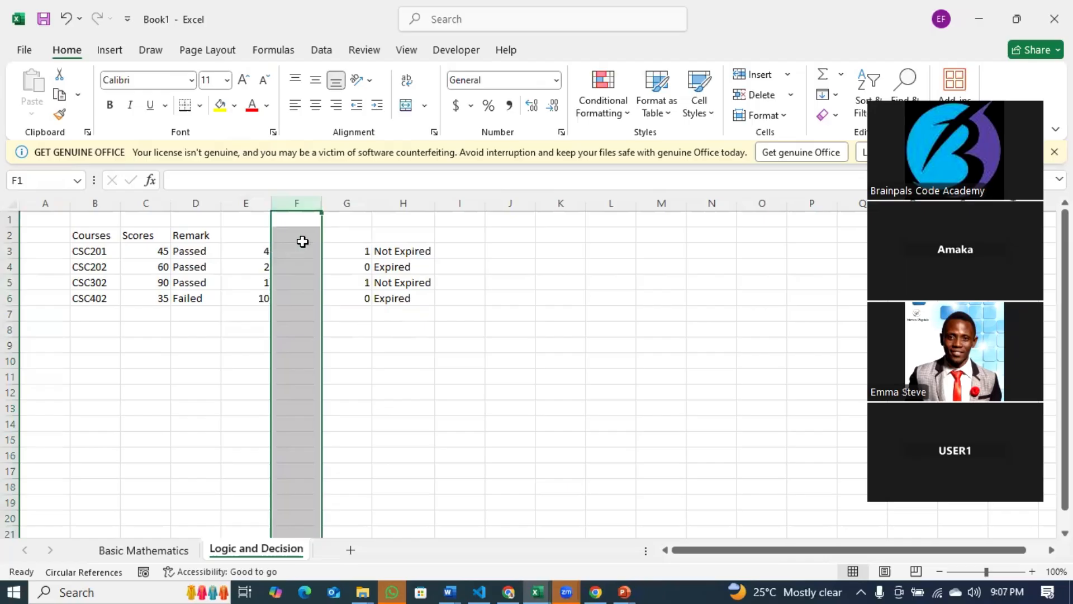
Insert another blank column before column F.
right_click(307, 201)
key("Escape")
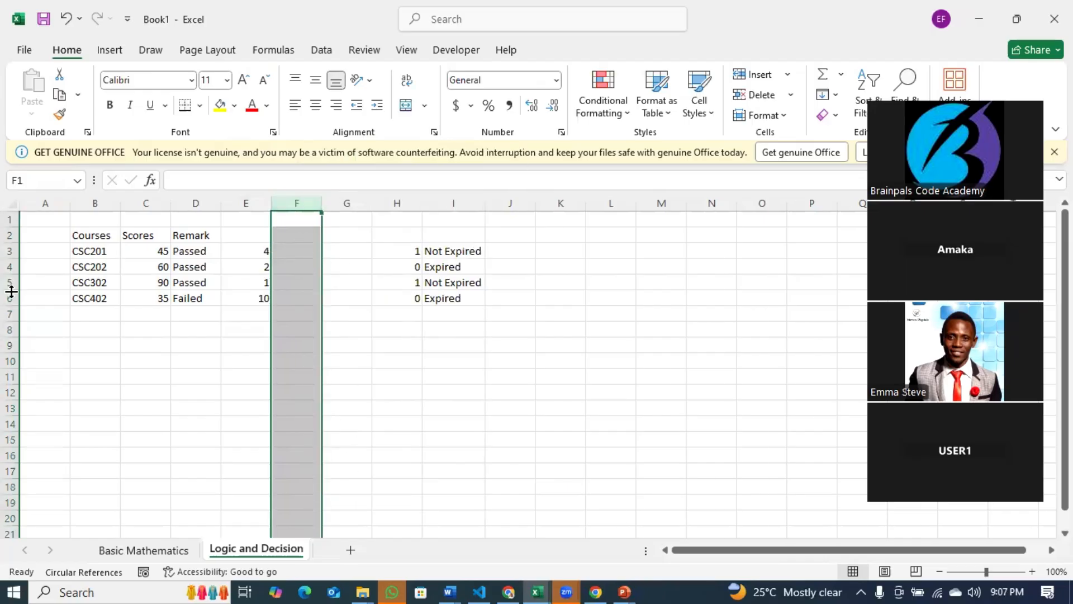
Insert a blank row above row 5 and undo the insertion.
left_click(12, 282)
right_click(11, 282)
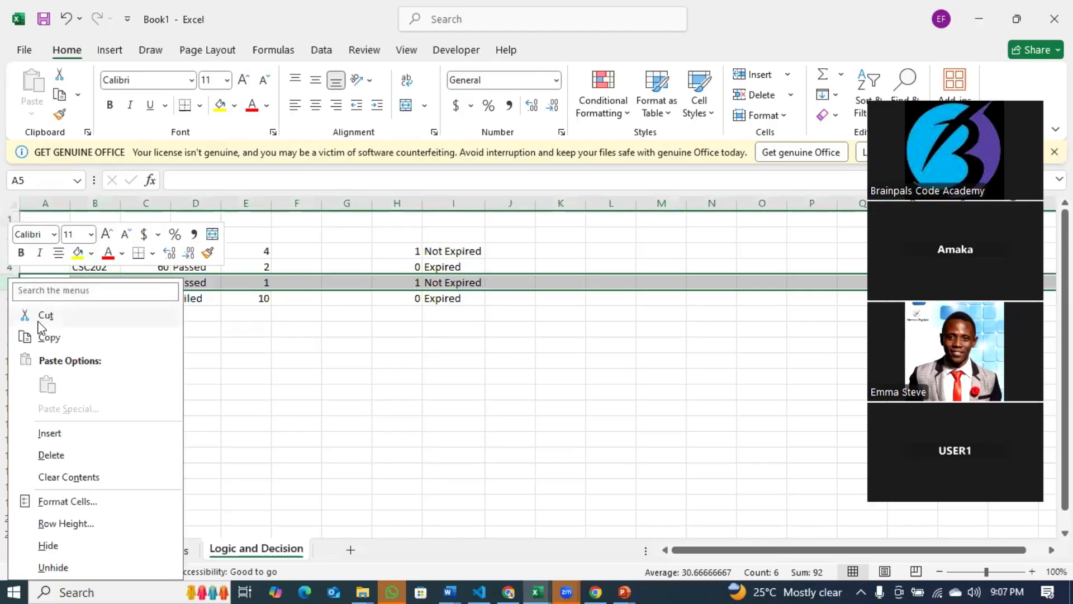
left_click(81, 427)
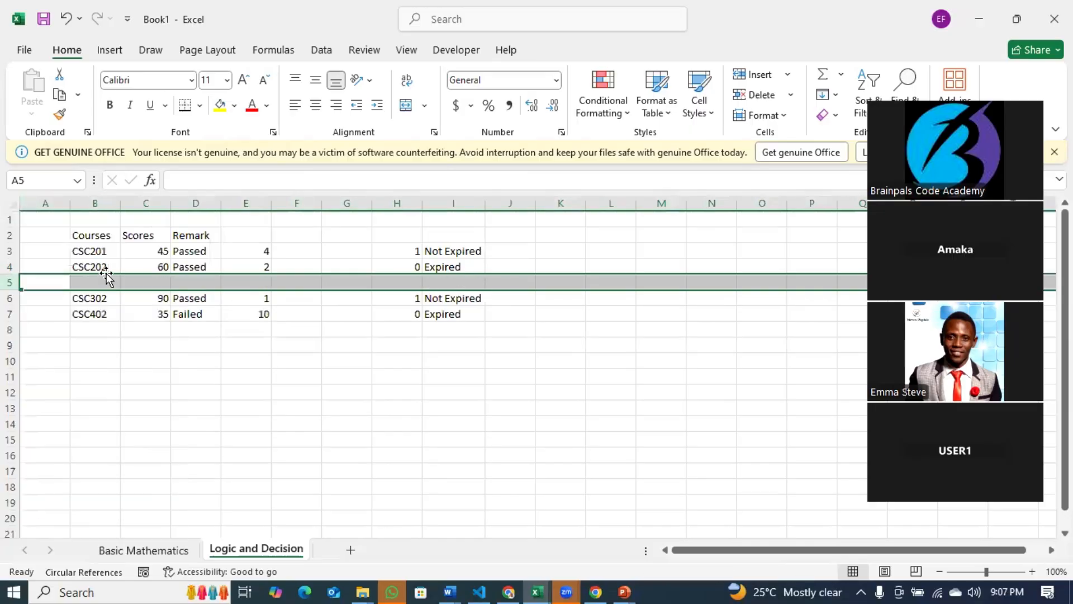
key("ctrl+z")
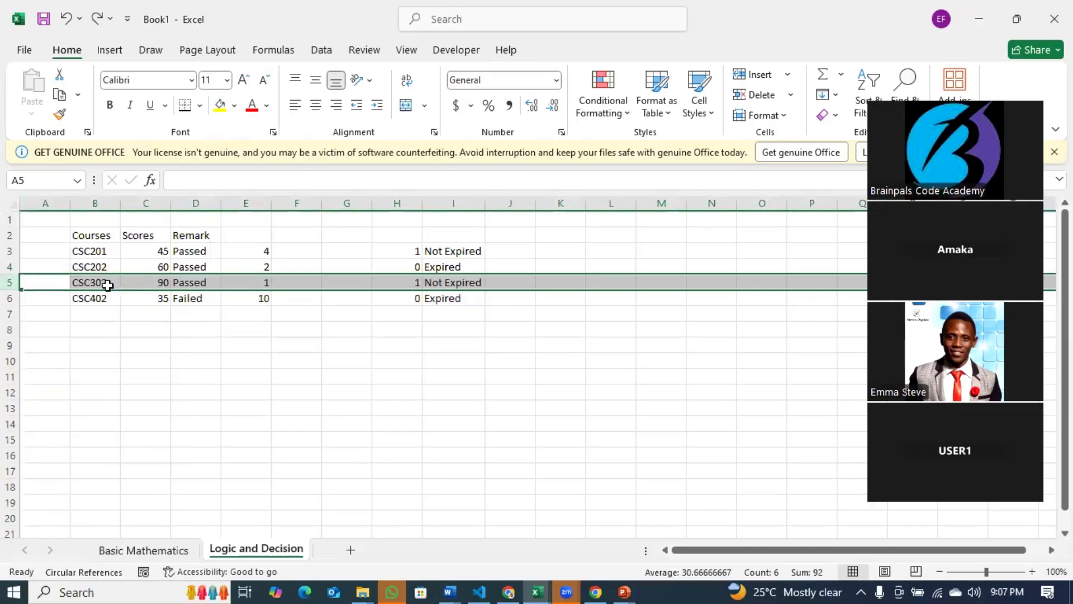
Enter 1 and 2 in cells A3 and A4 and extend the number series down to A6.
left_click(51, 252)
type("1")
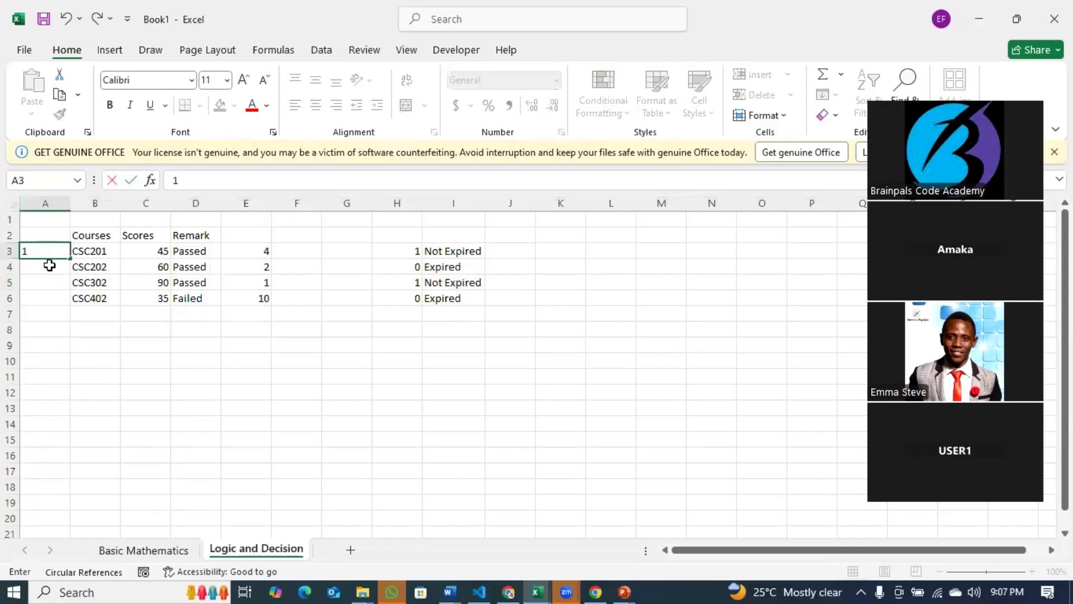
key("Return")
type("2")
key("Return")
left_click(59, 253)
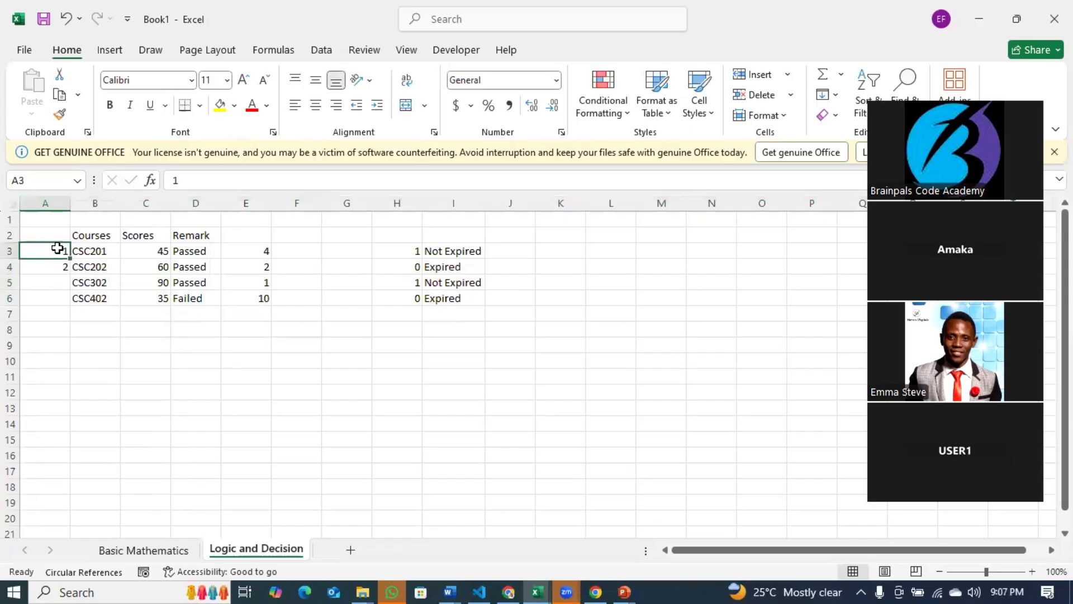
left_click_drag(60, 255, 67, 302)
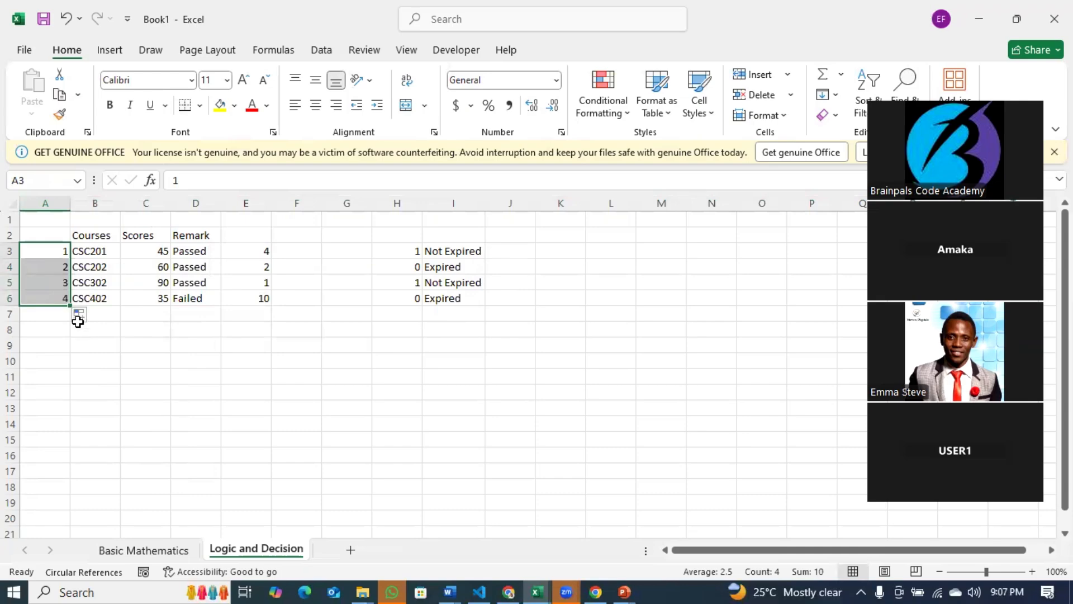
Copy the course codes in B3:B6 and paste them directly below, starting at B7.
left_click_drag(94, 251, 98, 299)
key("ctrl+c")
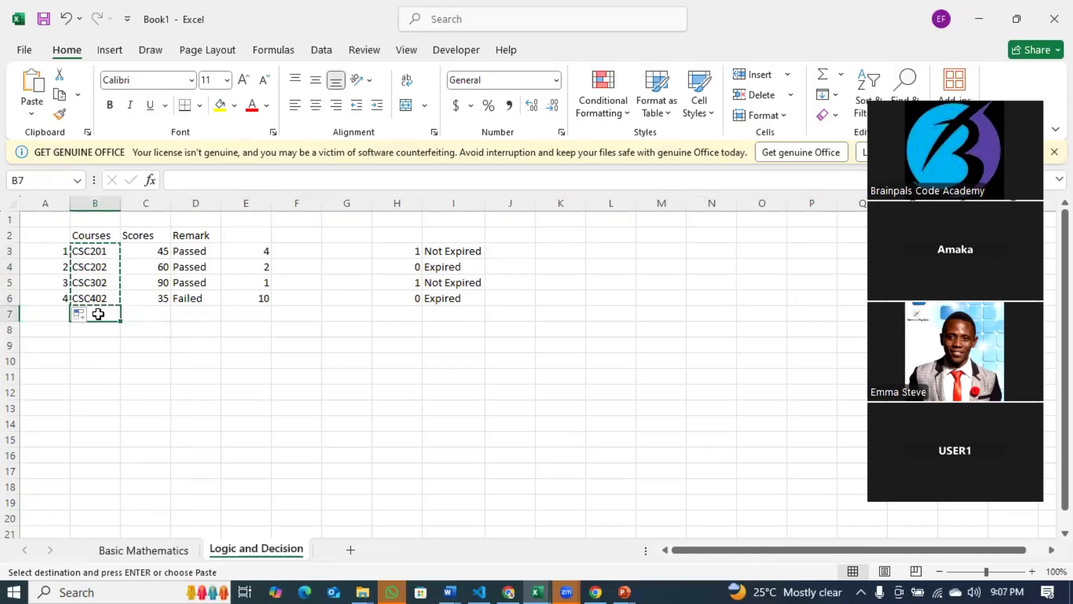
left_click(92, 313)
key("ctrl+v")
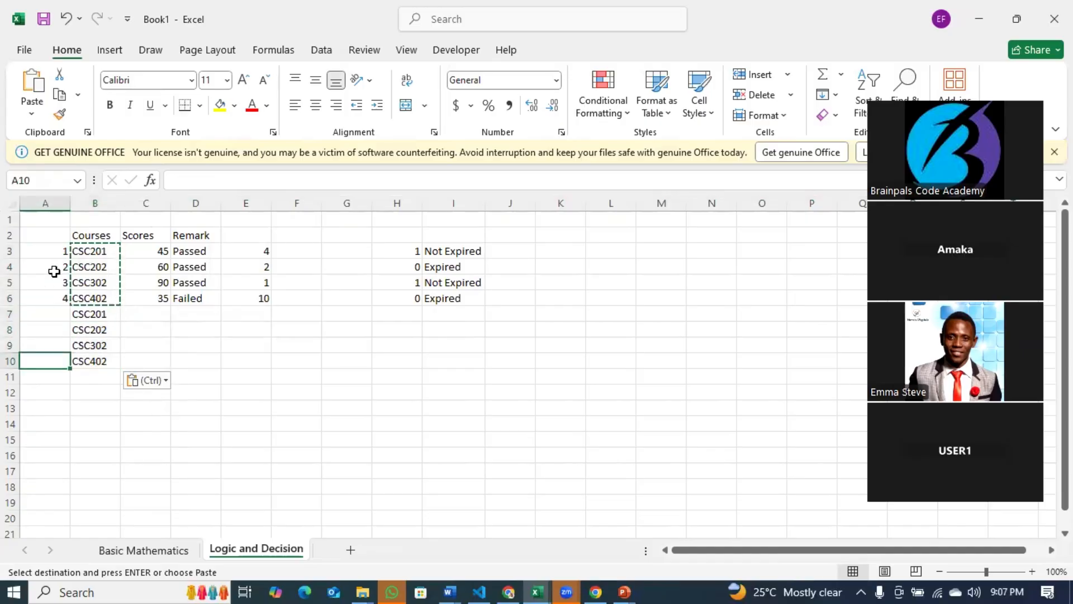
Clear A5:A6 and try extending the 1, 2 series from A3:A4 down to A10, undoing the fill.
left_click_drag(54, 280, 58, 296)
key("Delete")
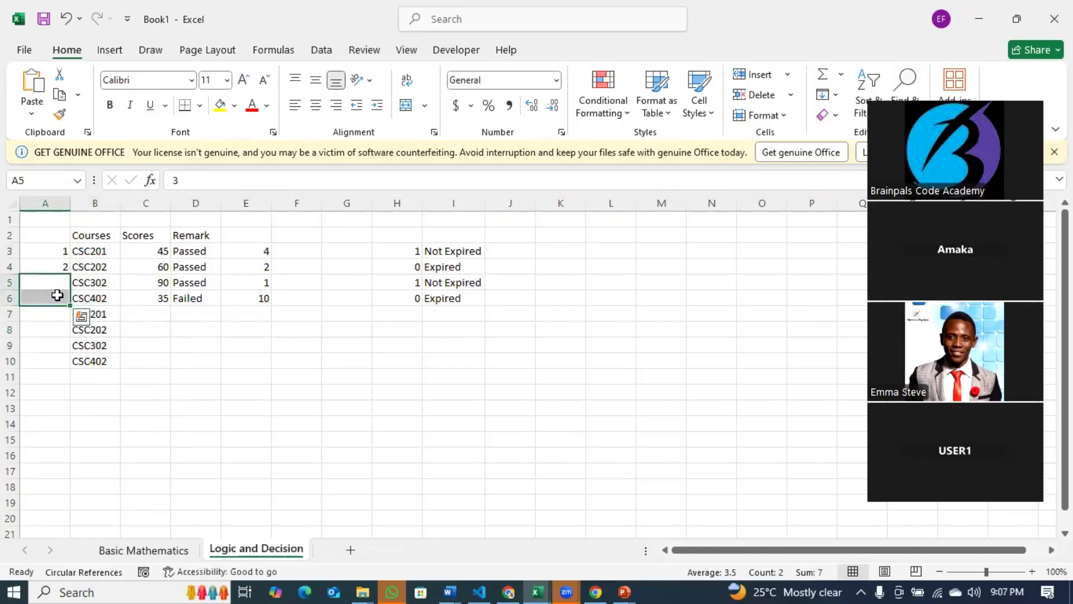
left_click_drag(60, 252, 72, 367)
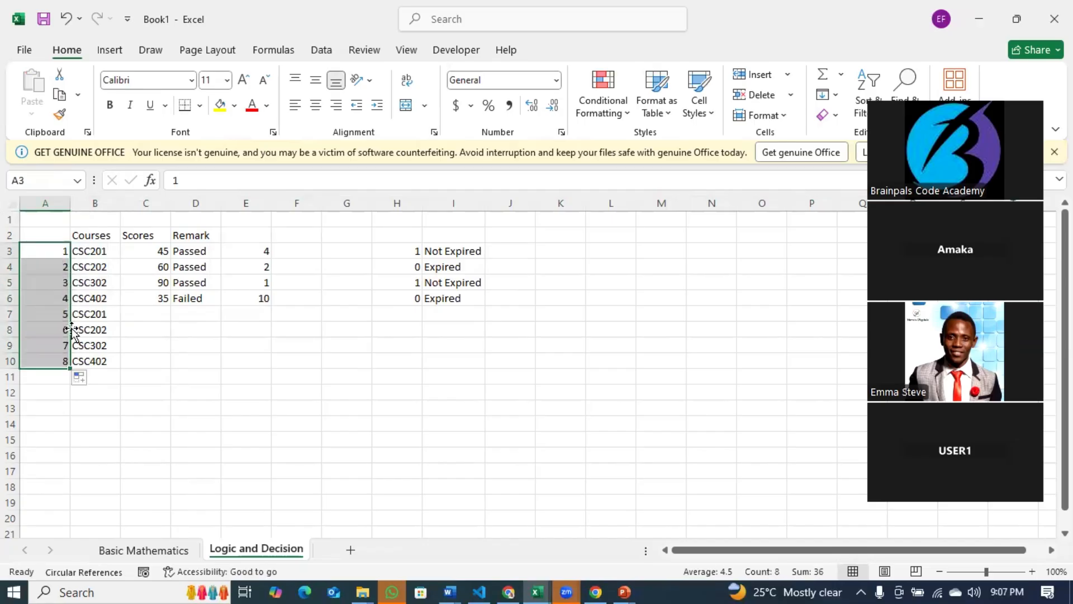
key("ctrl+z")
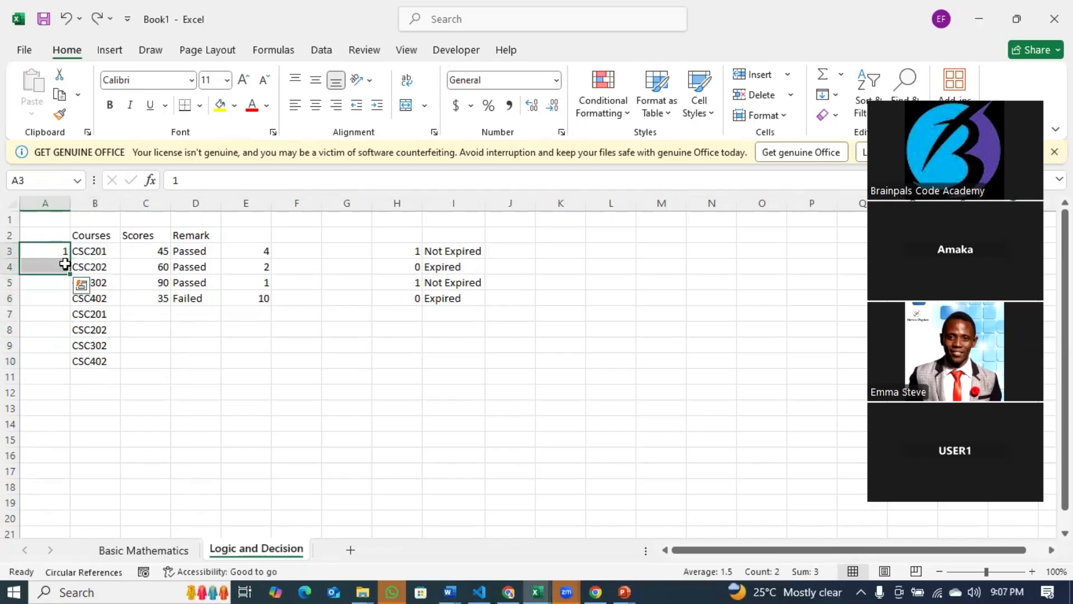
Set A4 to 3 and extend the 1, 3 series from A3:A4 down to A10.
left_click(62, 269)
type("3")
key("Return")
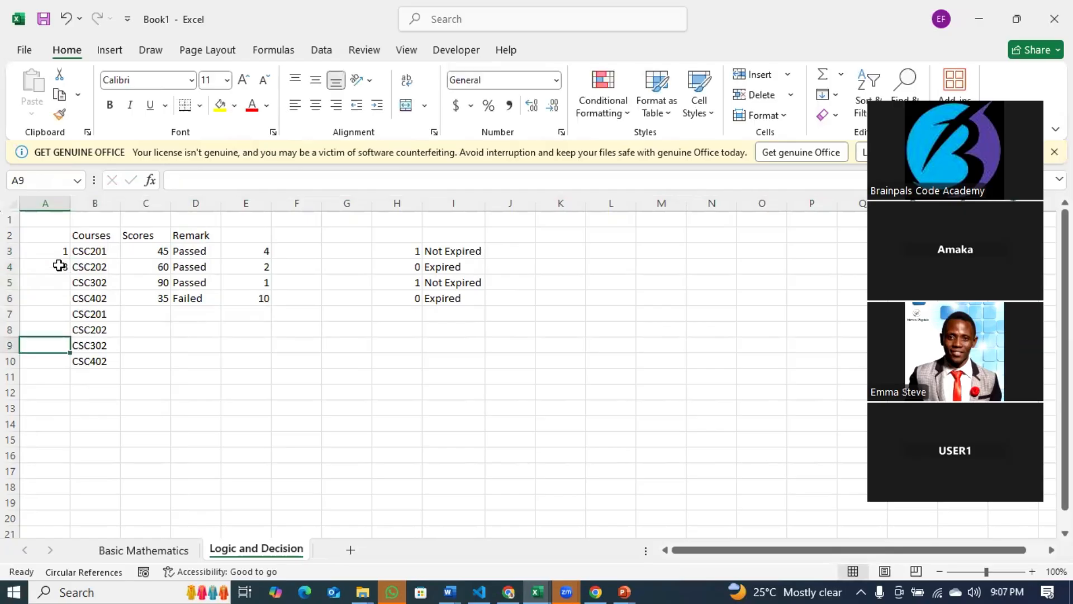
left_click_drag(58, 251, 72, 364)
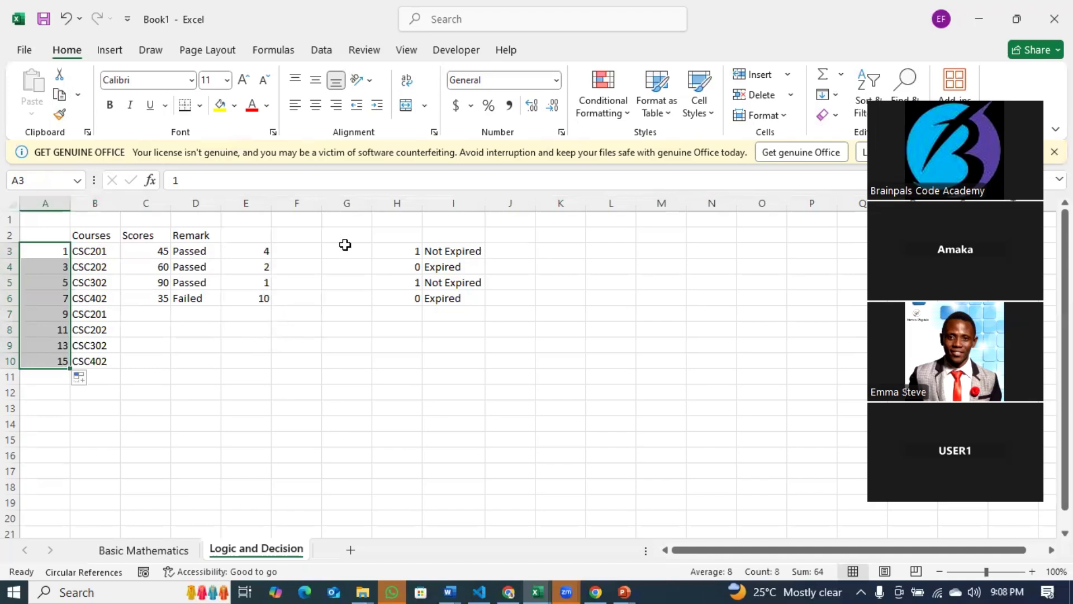
Divide the score by the column E value with =C3/E3 in F3 and fill the formula down to F10.
left_click(314, 247)
type("=")
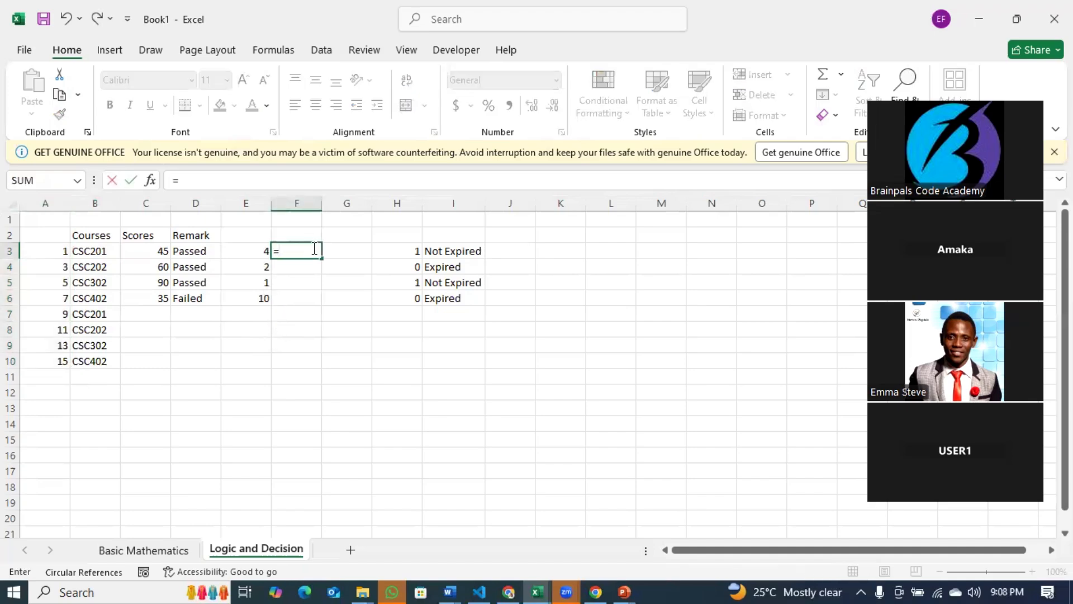
left_click(155, 250)
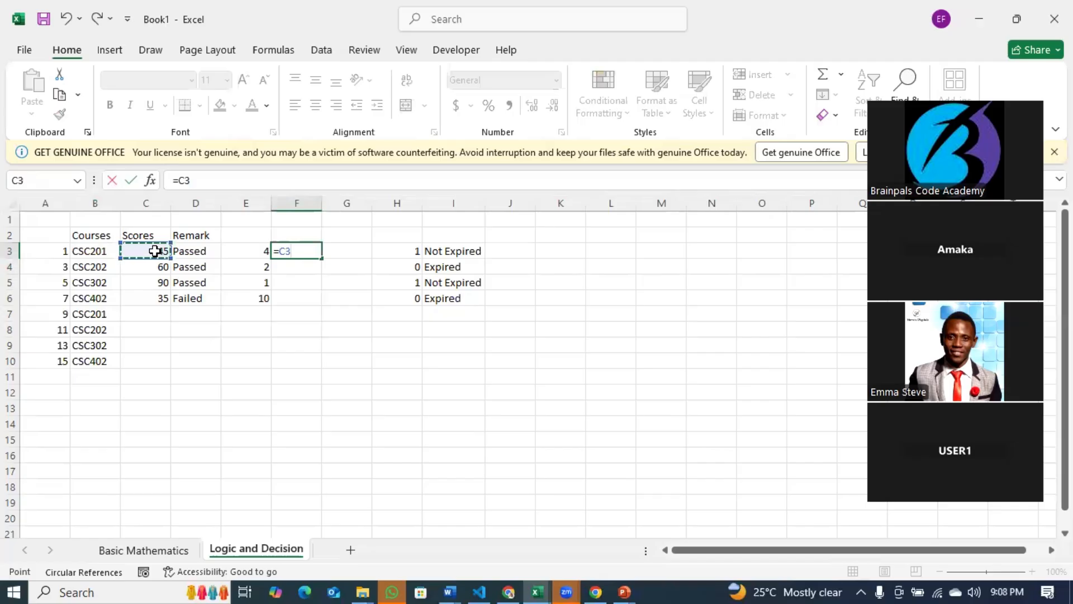
type("/")
left_click(244, 249)
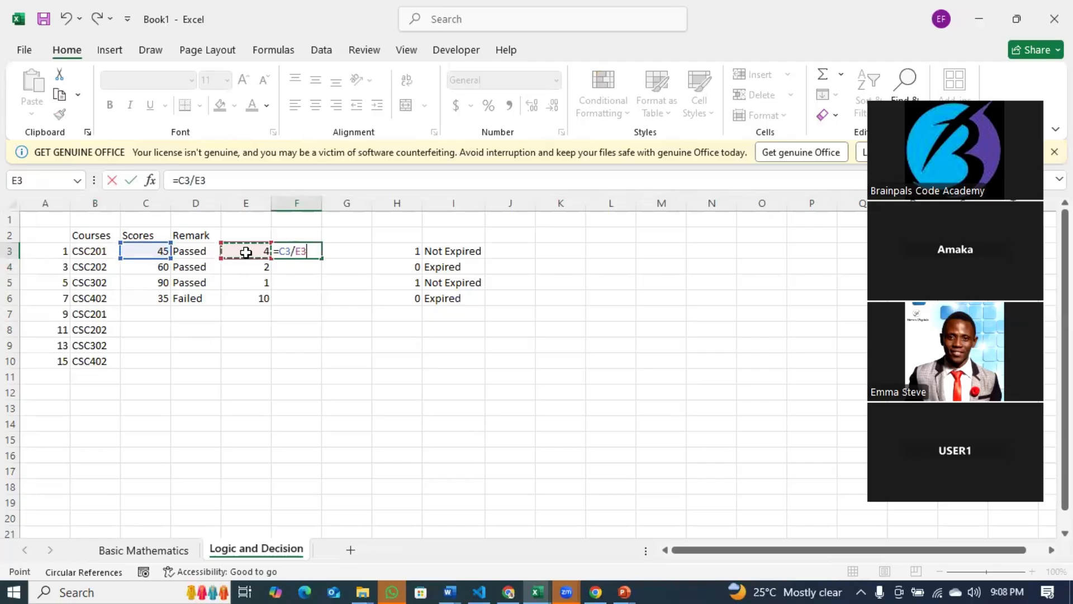
key("Return")
left_click(315, 251)
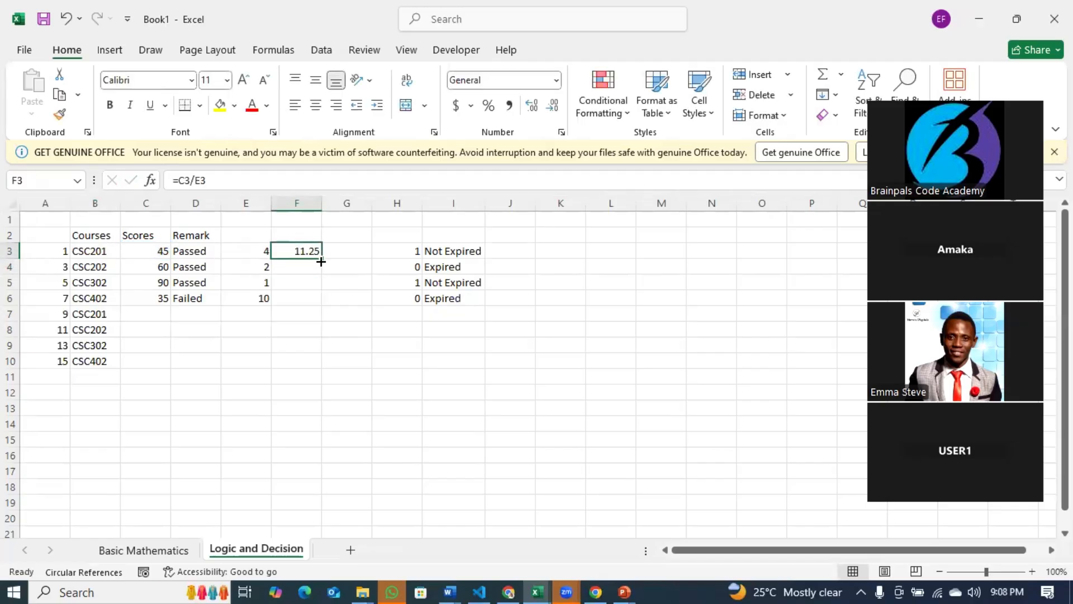
double_click(322, 258)
left_click(351, 341)
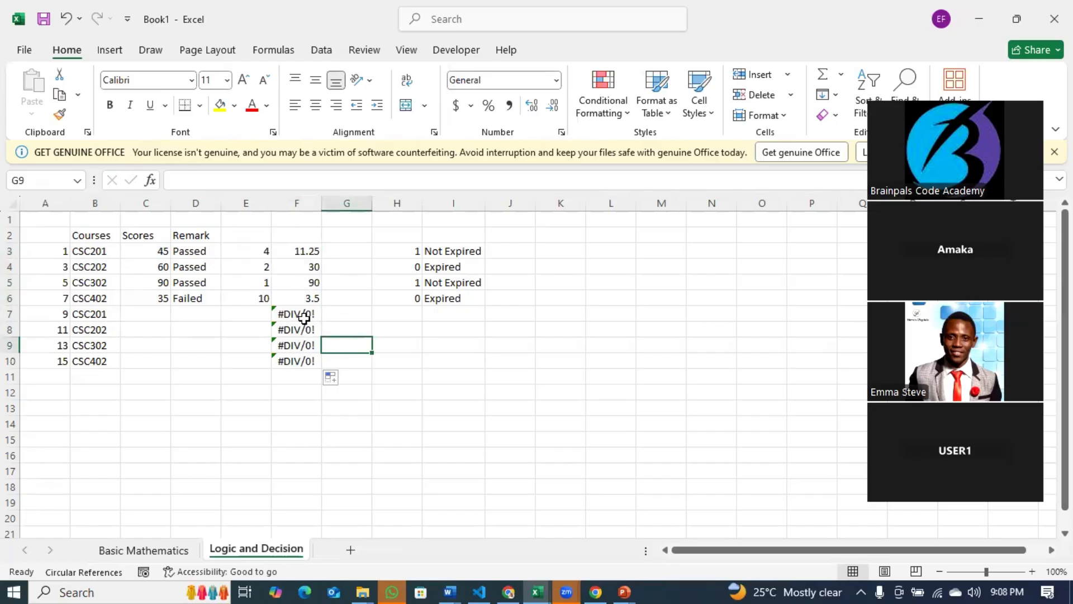
Check the empty input cells in C7:C10 and E7:E10 and clear the division formulas from F7:F10.
left_click_drag(304, 316, 281, 358)
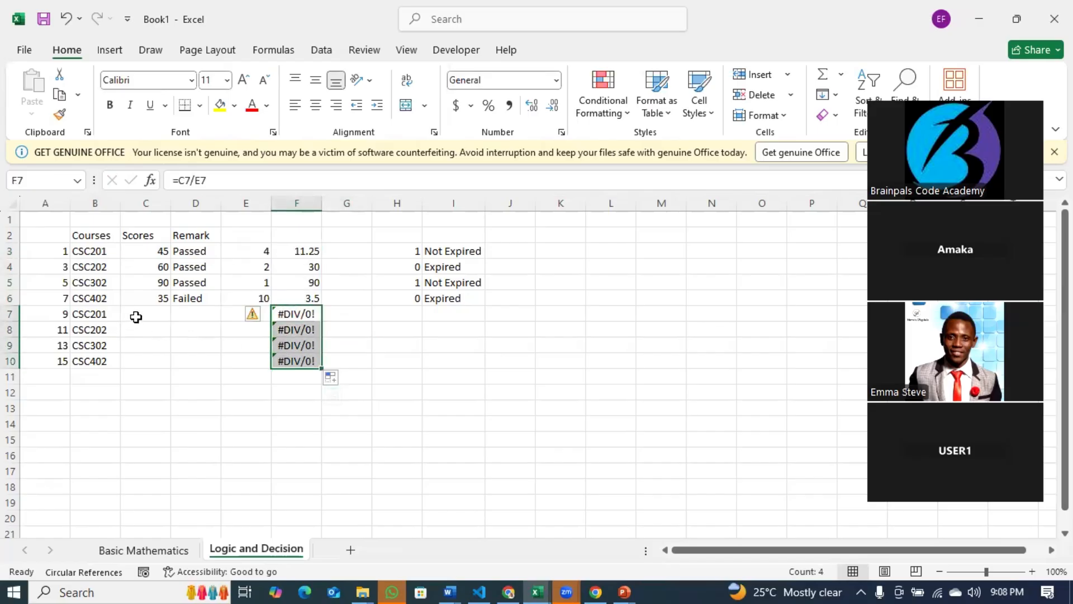
left_click_drag(135, 317, 154, 367)
left_click_drag(249, 310, 257, 360)
left_click_drag(300, 317, 299, 358)
key("Delete")
Set the divisor in cell E5 to 0.
left_click(264, 282)
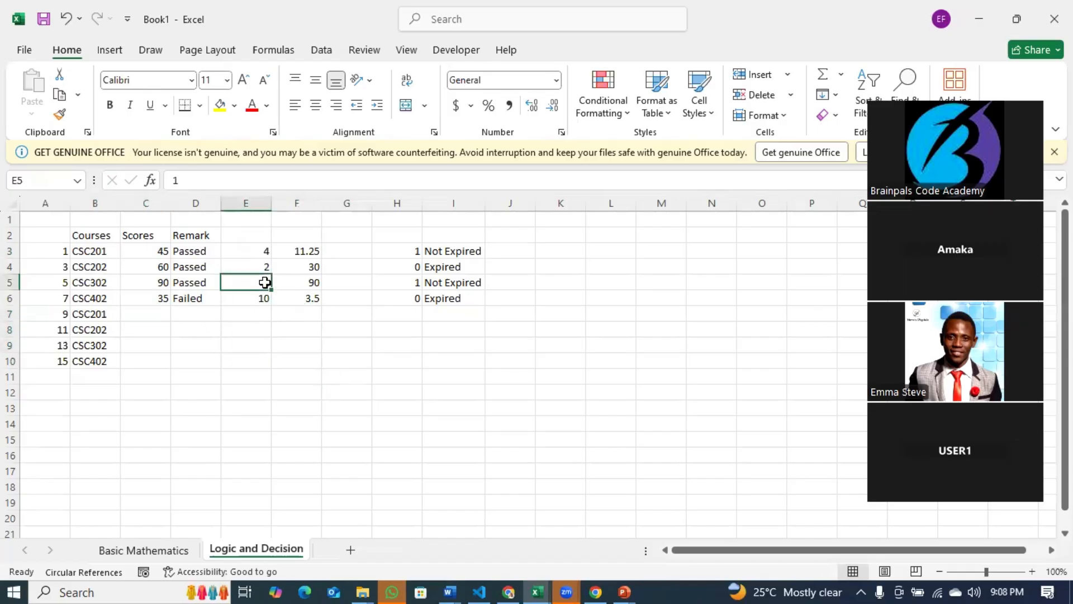
type("0")
left_click(258, 347)
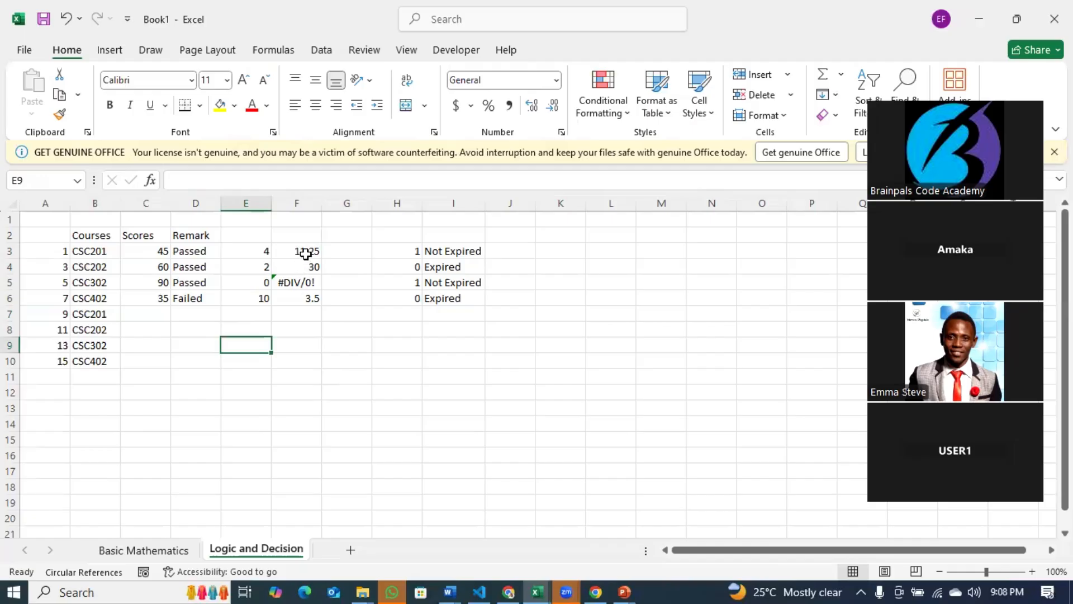
Clear the division formulas from F3:F6 and enter =IFERROR(C3/E3,C3) in F3.
left_click_drag(306, 251, 309, 300)
key("Delete")
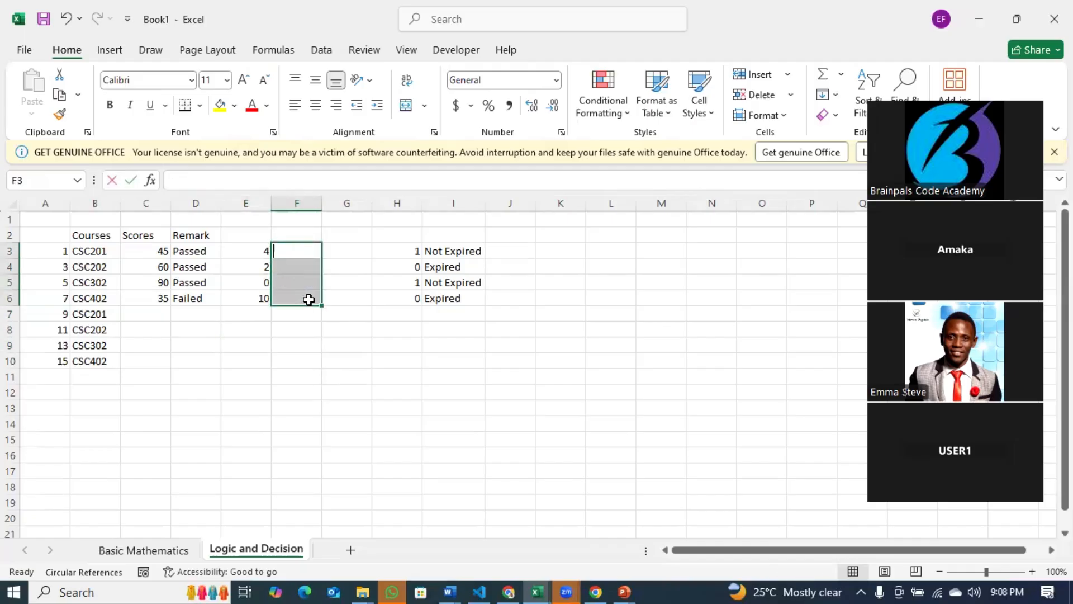
type("=if")
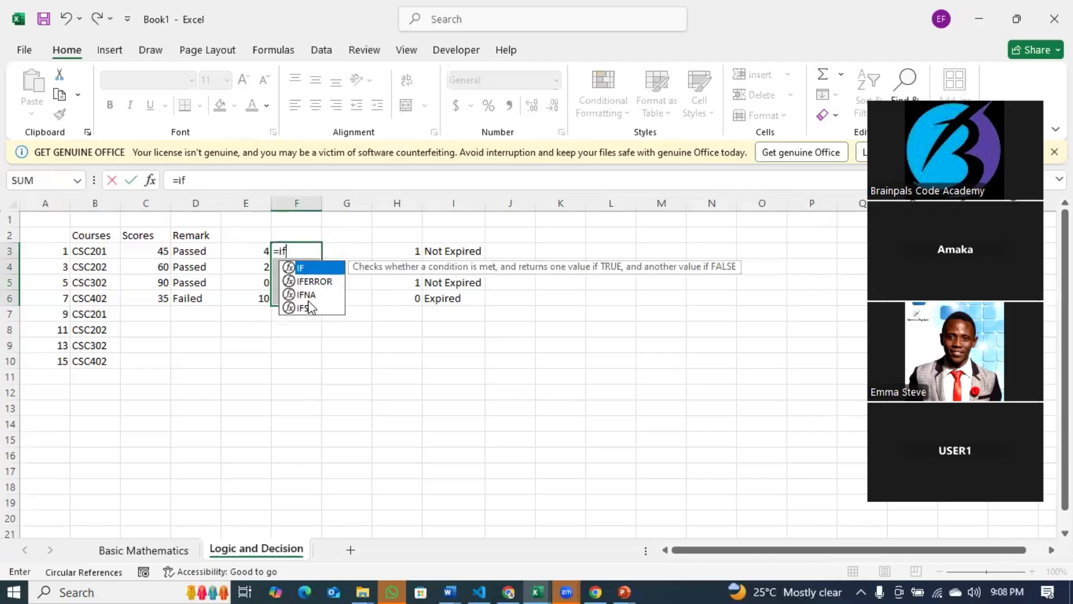
key("Down")
key("Tab")
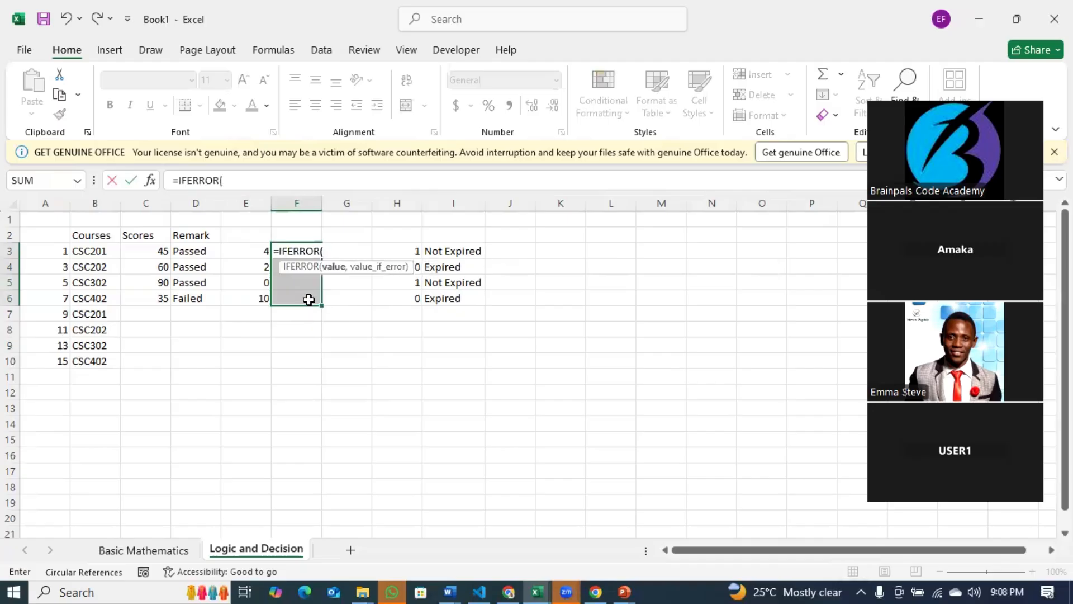
left_click(162, 250)
type("/")
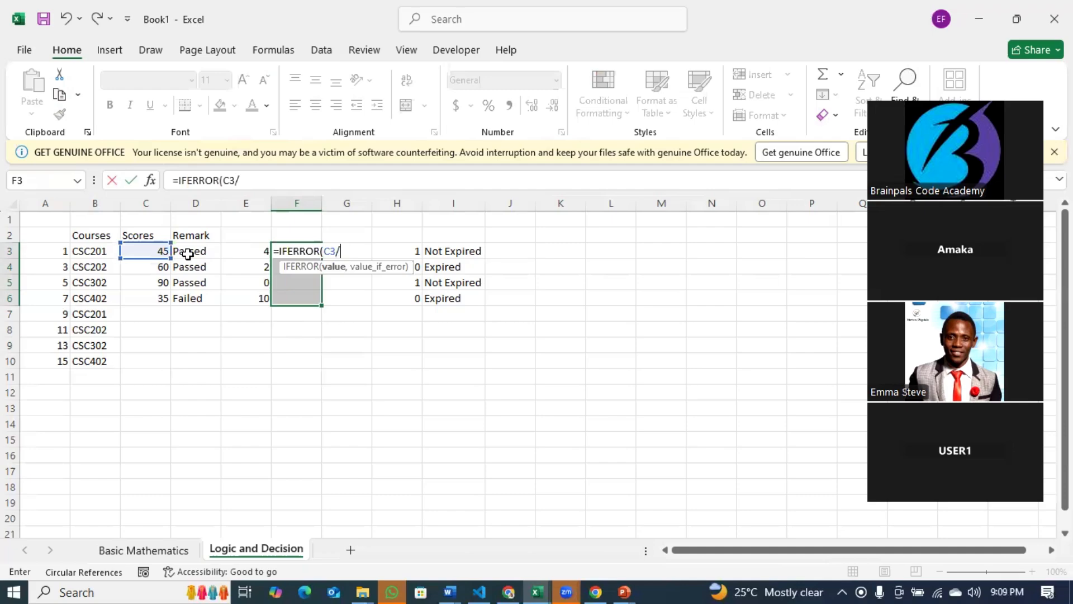
left_click(251, 251)
type(",")
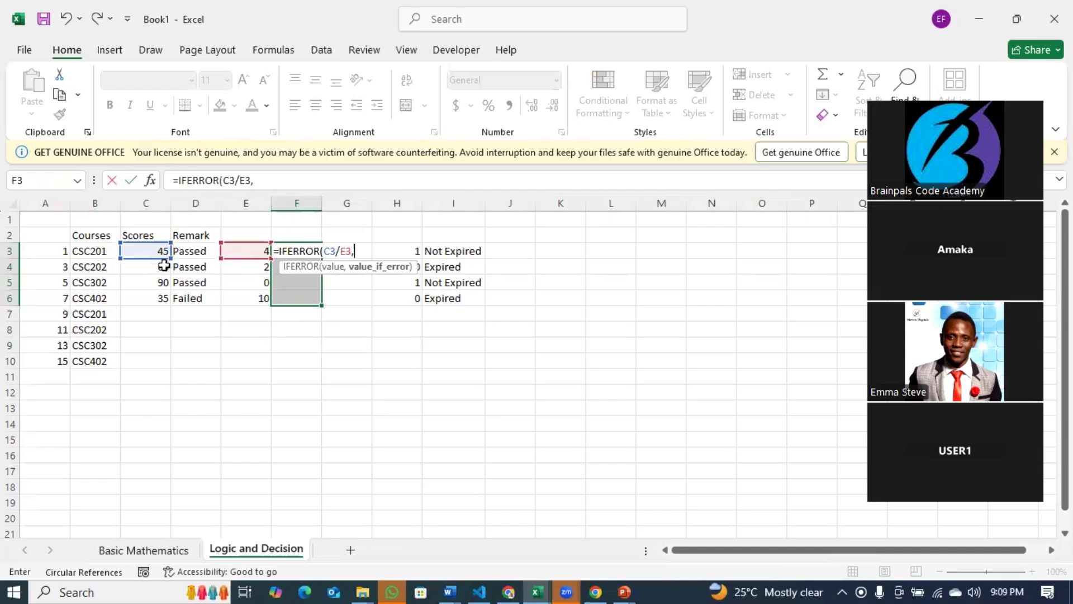
left_click(148, 251)
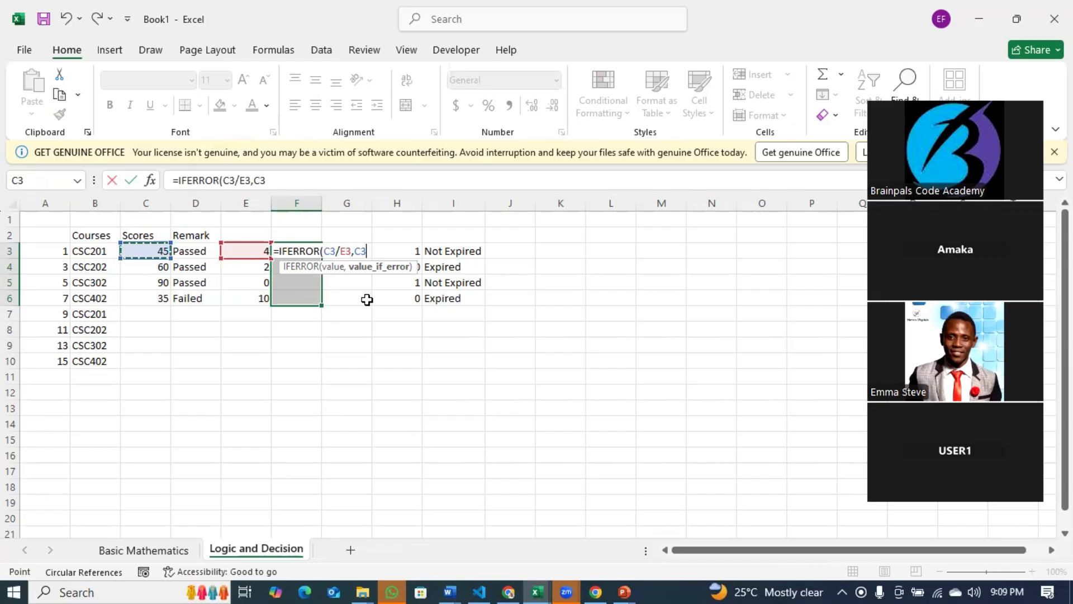
type(")")
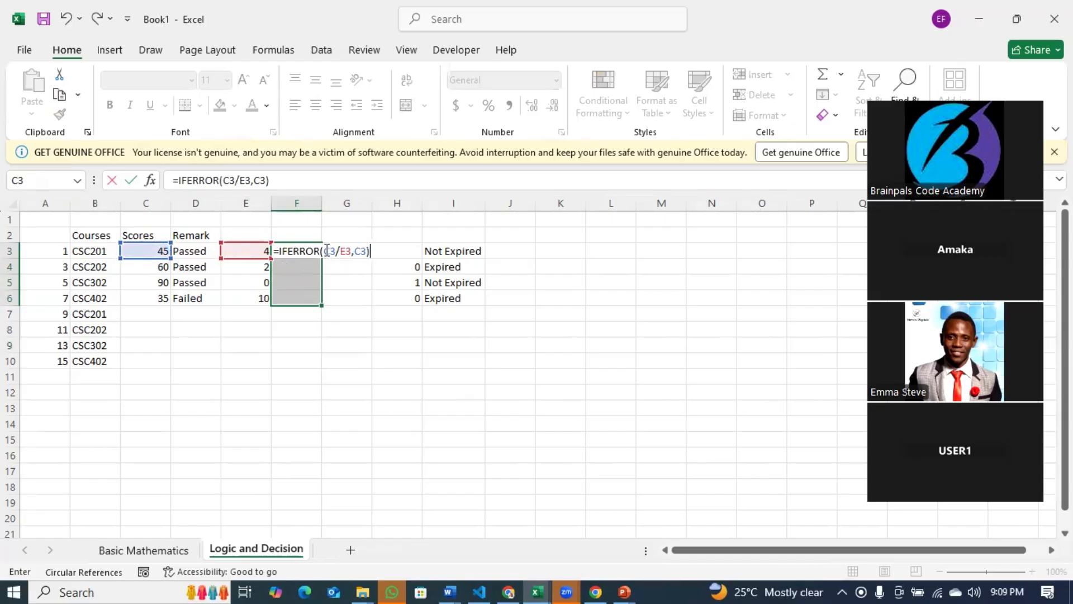
left_click_drag(327, 251, 353, 250)
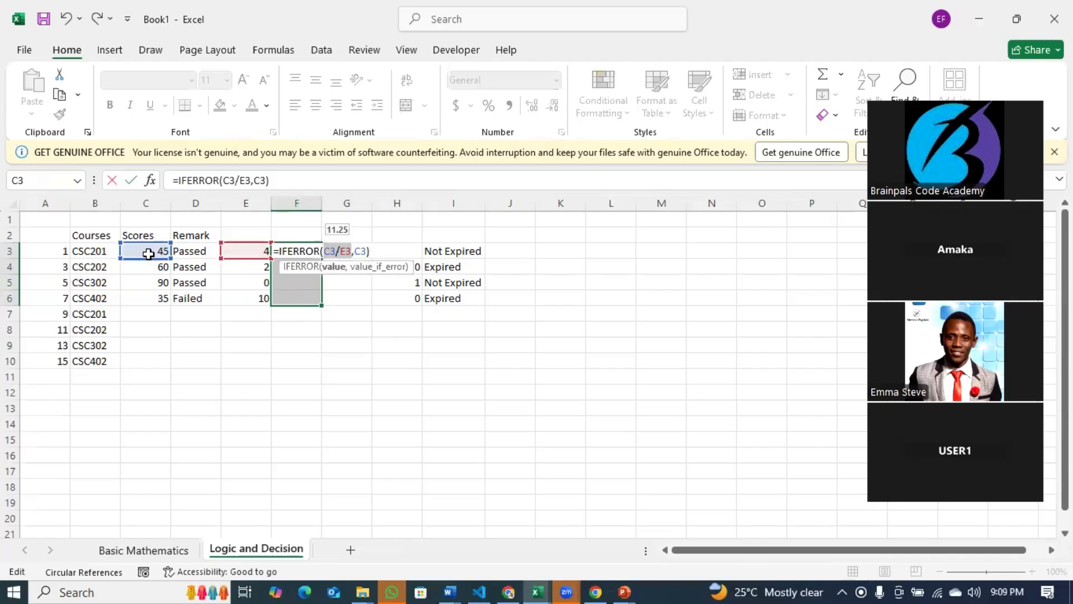
key("Return")
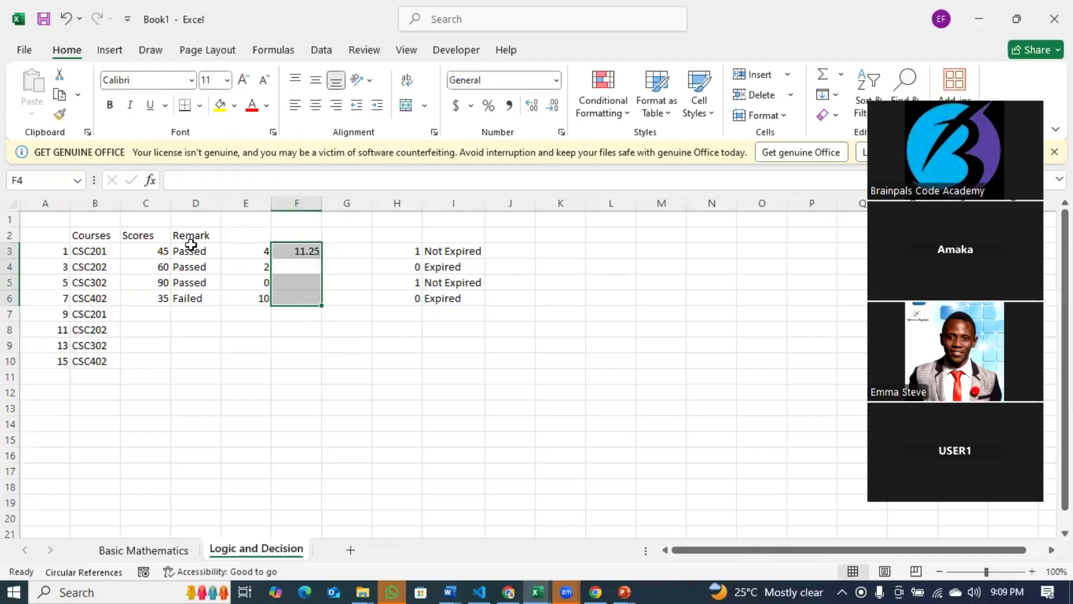
Fill the IFERROR formula from F3 down to F10 and review the fallback argument in F5, leaving it unedited.
left_click(293, 252)
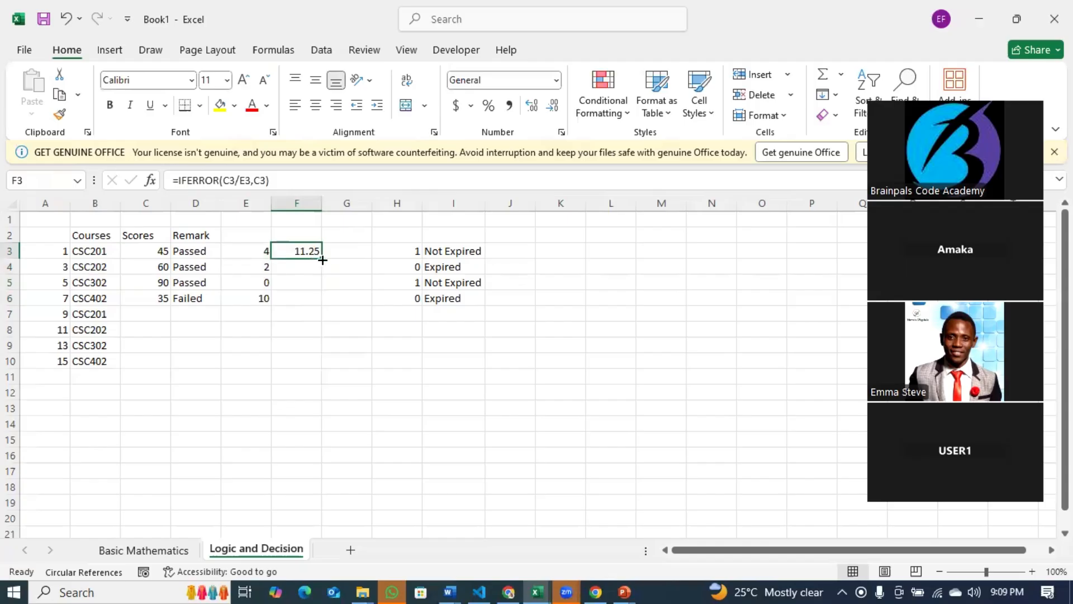
left_click_drag(322, 258, 324, 362)
left_click(303, 283)
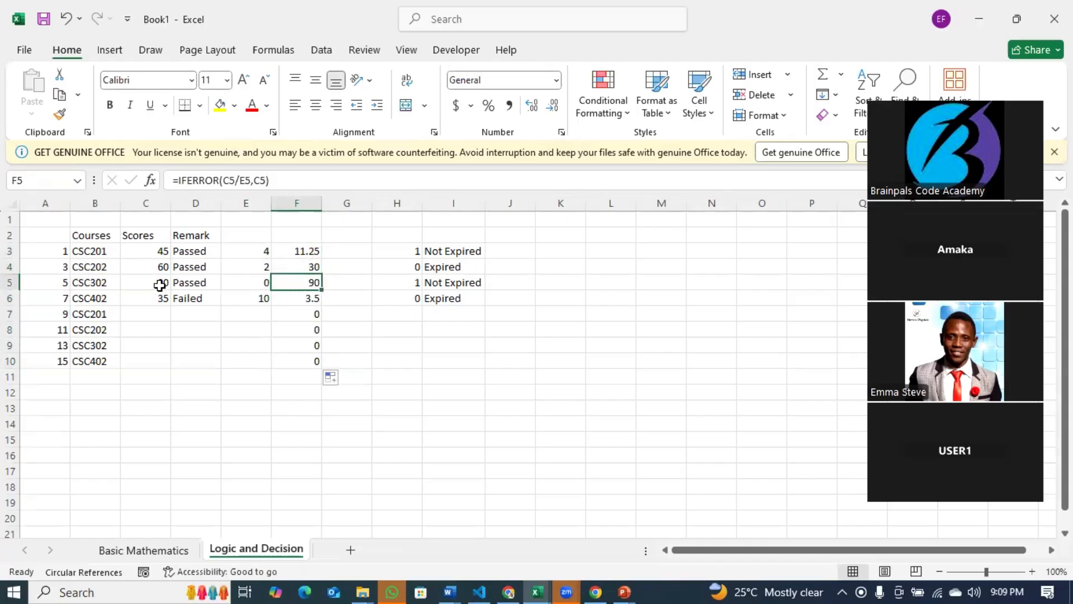
double_click(255, 179)
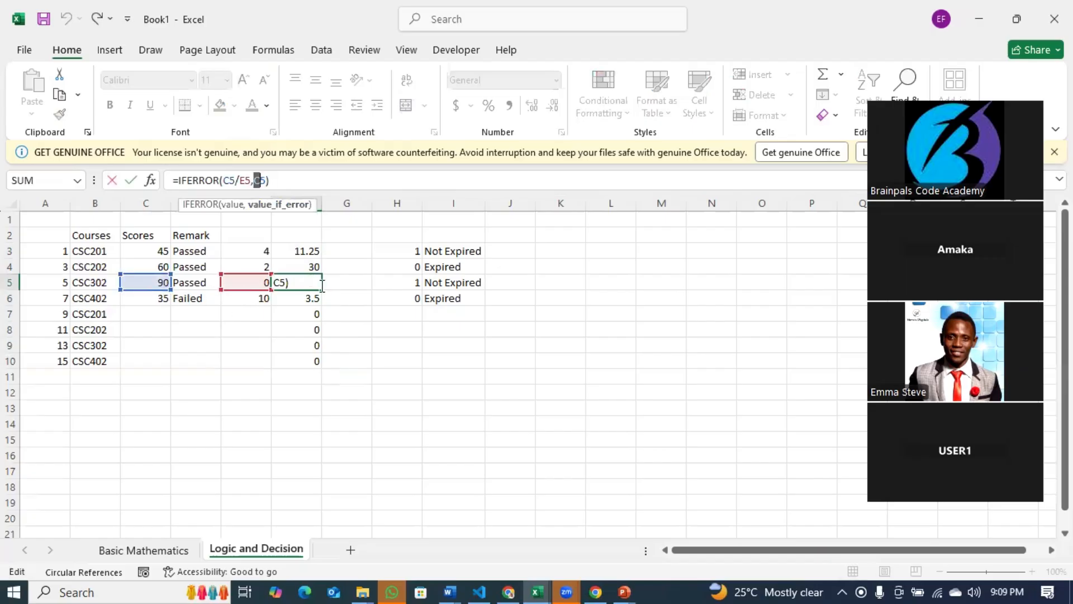
key("Escape")
Clear the IFERROR formulas from F3:F10.
left_click_drag(307, 254, 315, 356)
key("Delete")
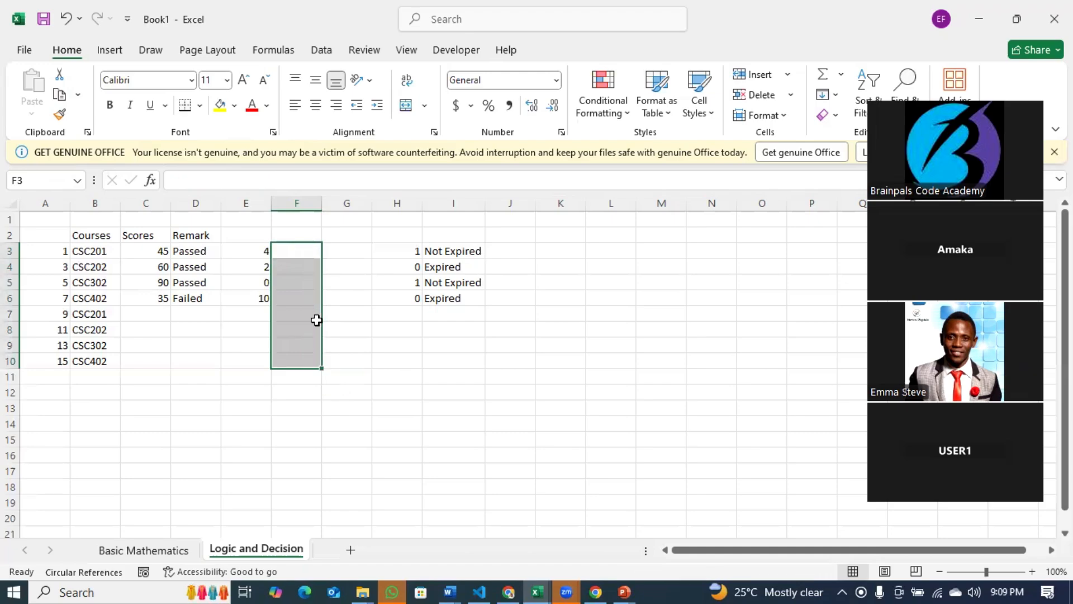
Enter =IFERROR(C3/E3,"Not Applicable") in cell F3.
left_click(297, 254)
type("=iferr")
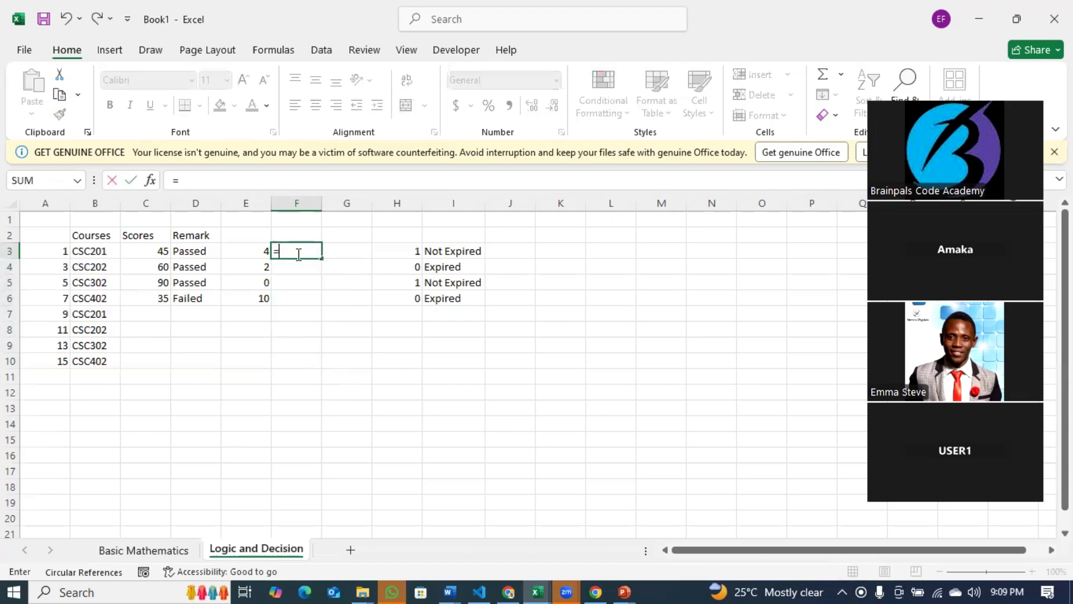
key("Tab")
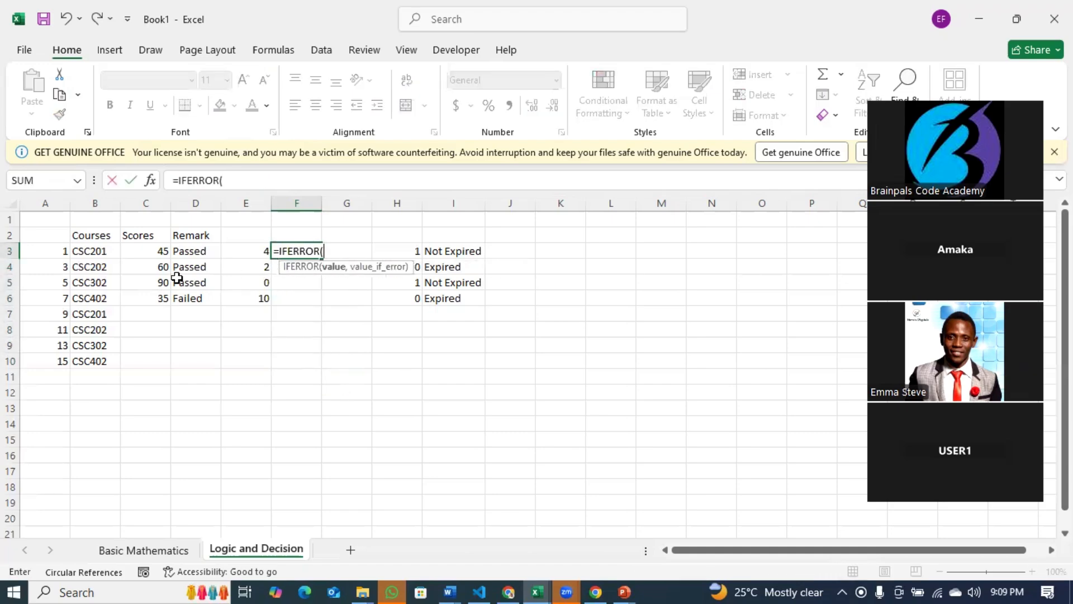
left_click(151, 253)
type("/")
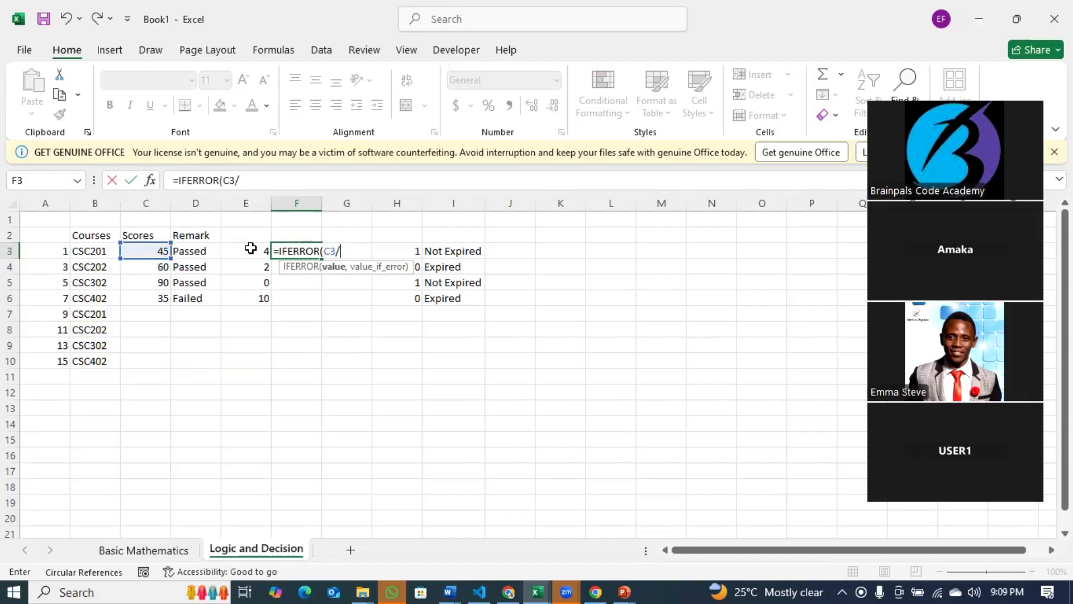
left_click(249, 249)
type(",\"Not ")
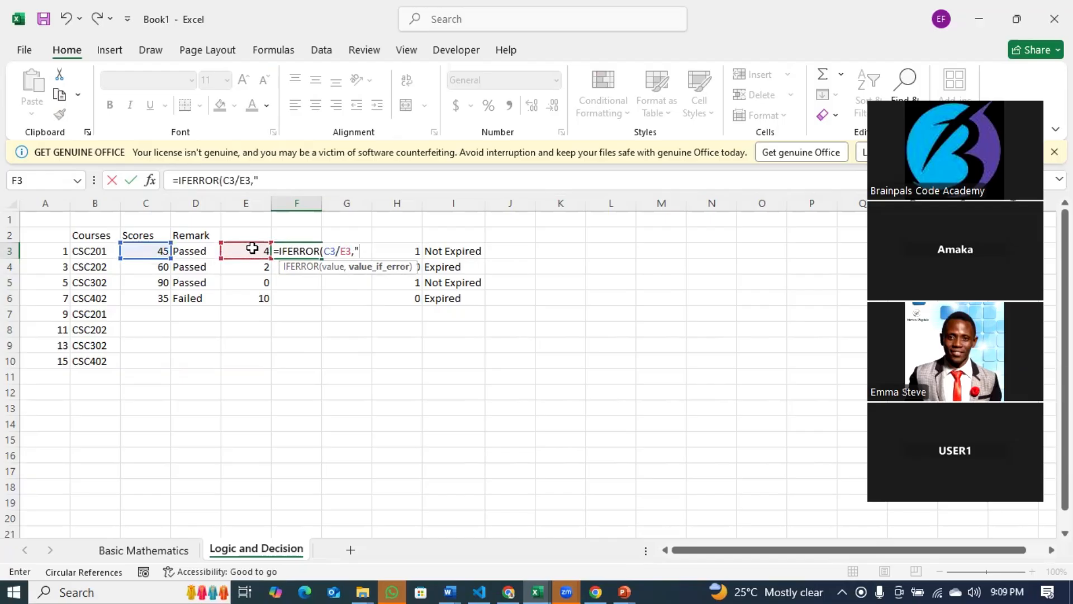
type("Applicable\")")
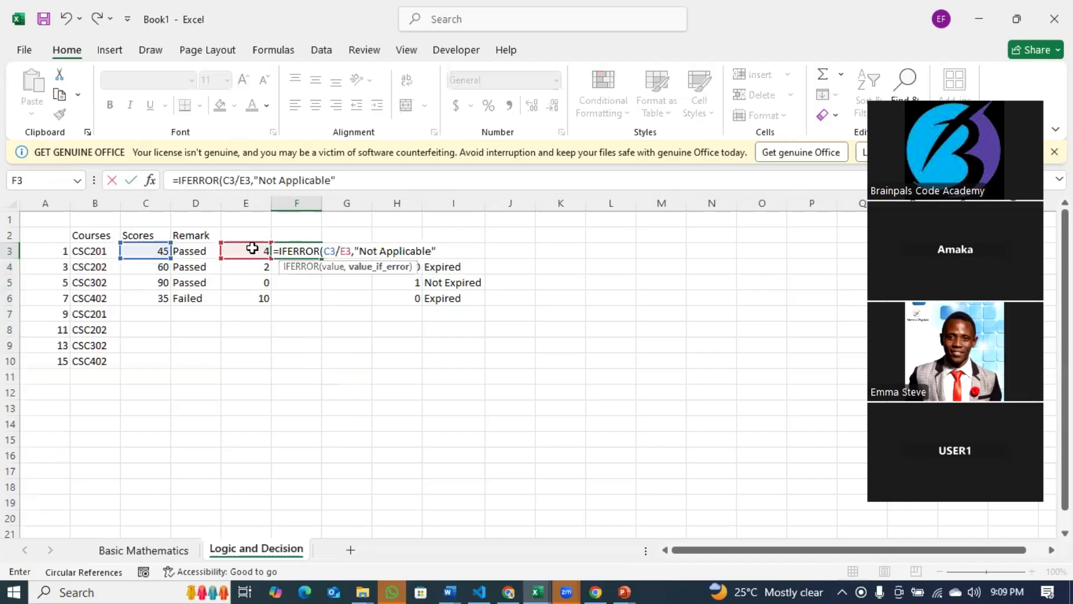
key("Return")
Fill the IFERROR formula from F3 down to F10 and fit column F's width to its contents.
left_click(312, 247)
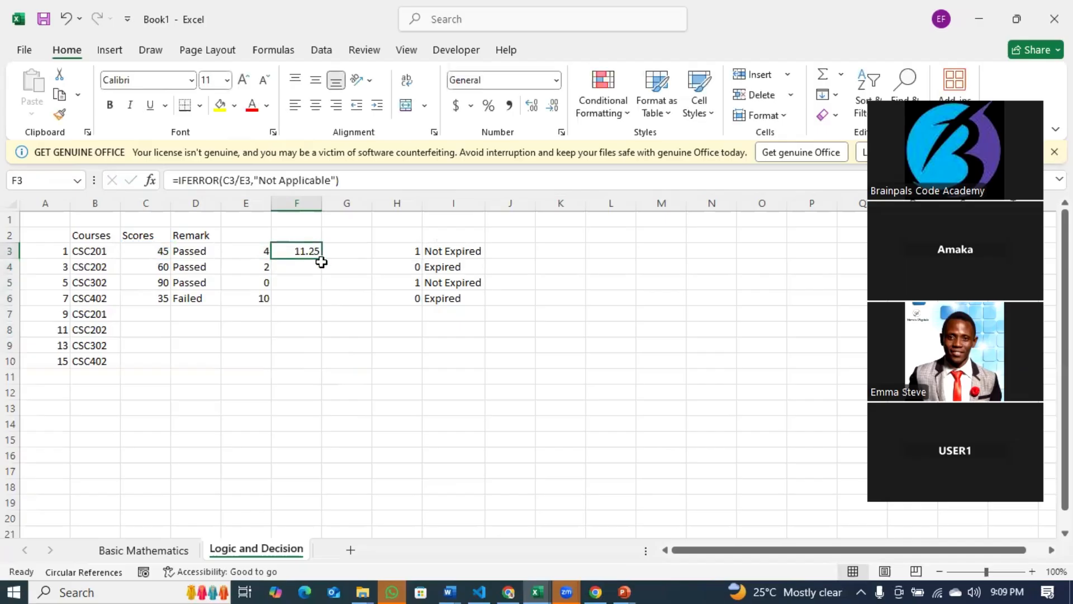
double_click(321, 258)
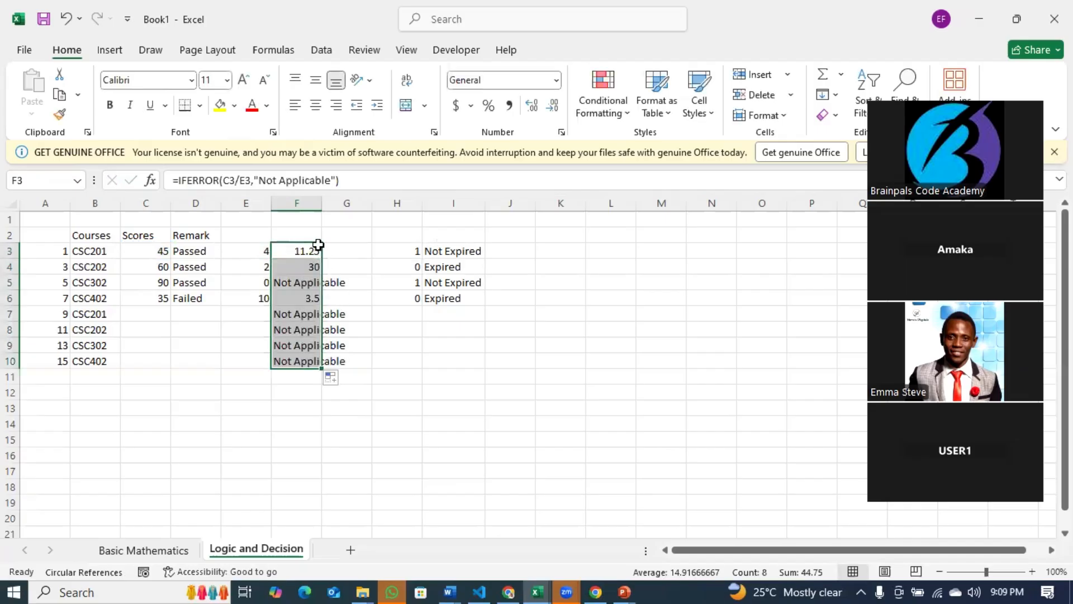
double_click(322, 204)
Compare the IFERROR result in F5 with its inputs C5 and E5, and review the results in F5:F10.
left_click(320, 286)
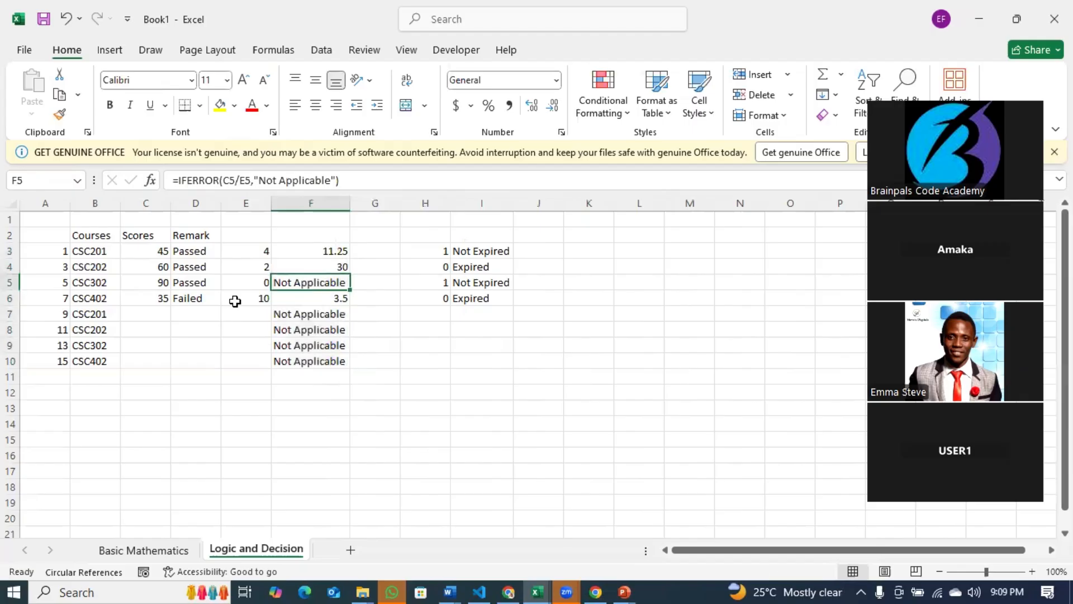
left_click(168, 283)
left_click(264, 285)
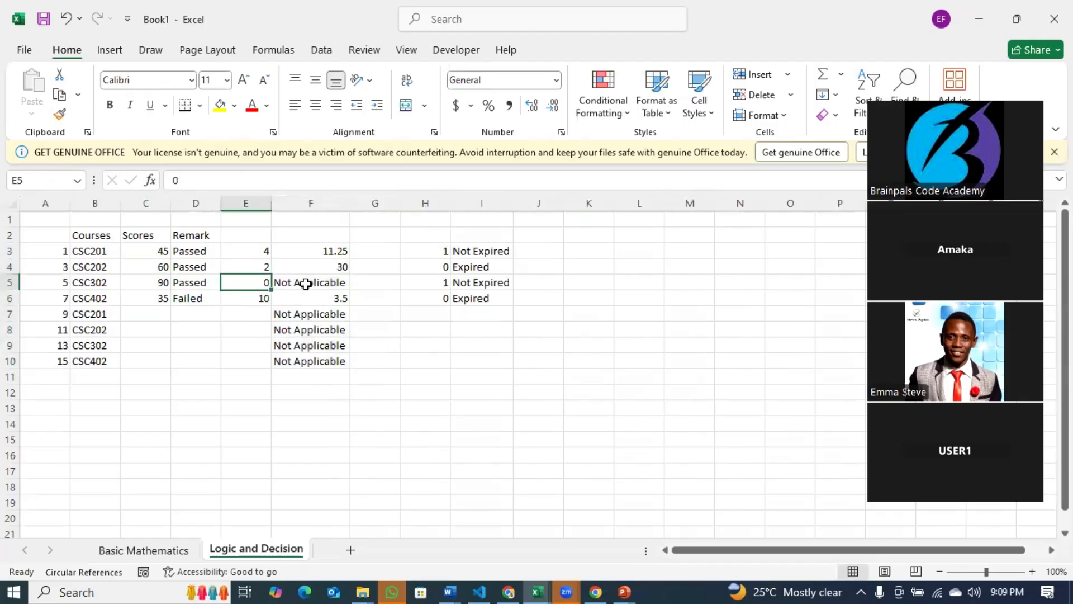
left_click_drag(323, 281, 327, 357)
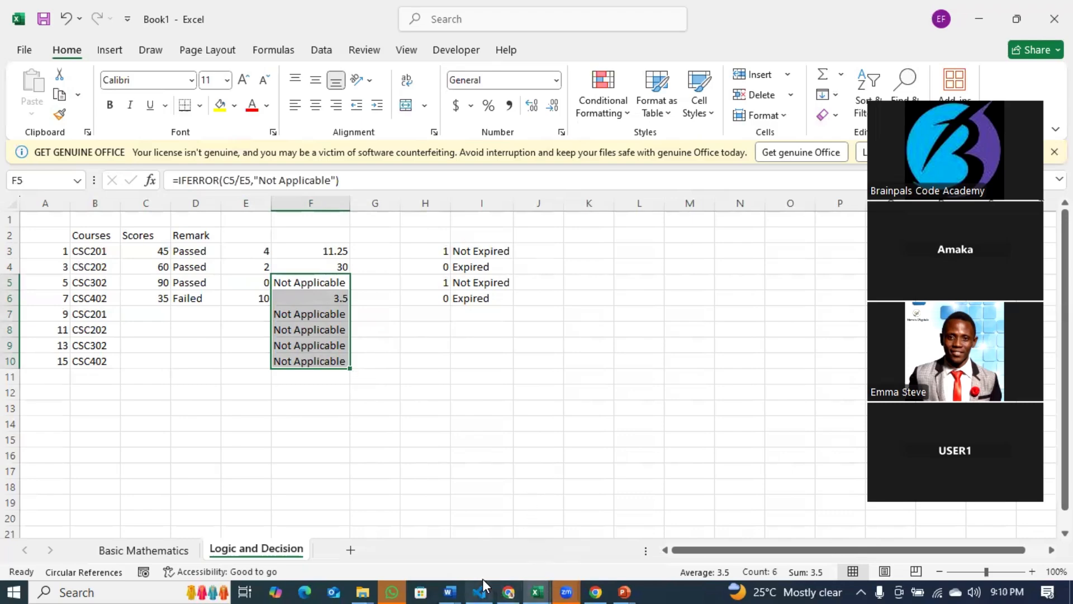
Switch to Financial Modelling.docx in Word to review the Logic & Decision Making formula table, and return to the Excel workbook.
mouse_move(460, 578)
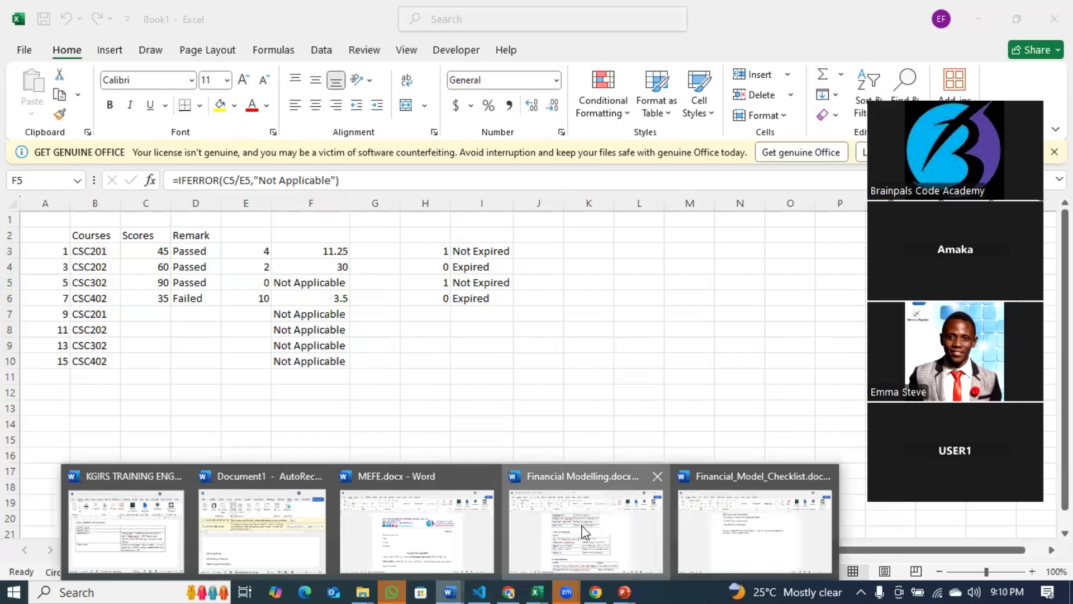
left_click(584, 531)
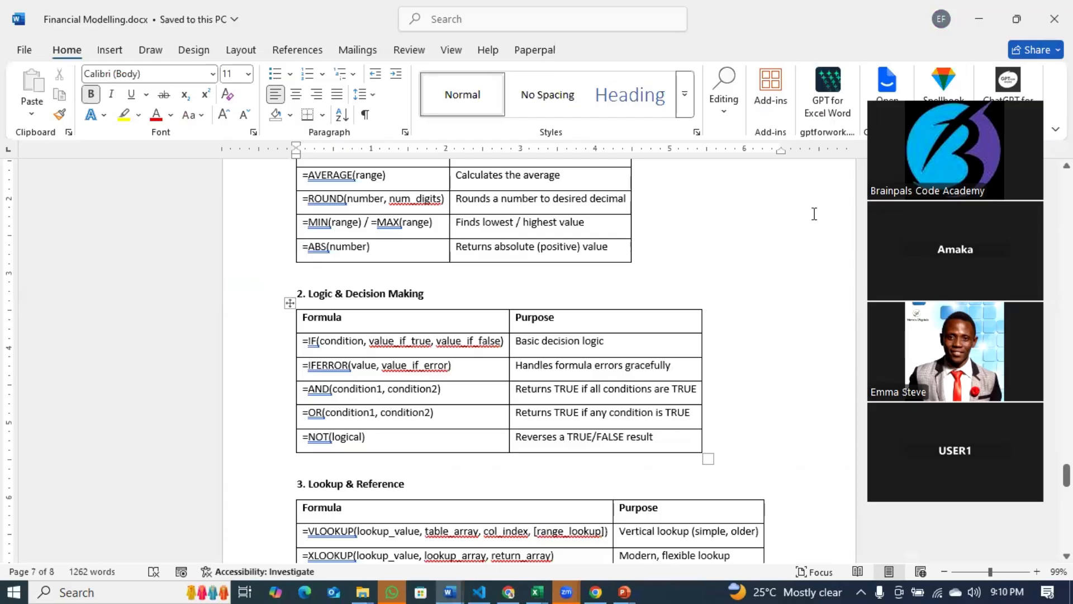
left_click(977, 24)
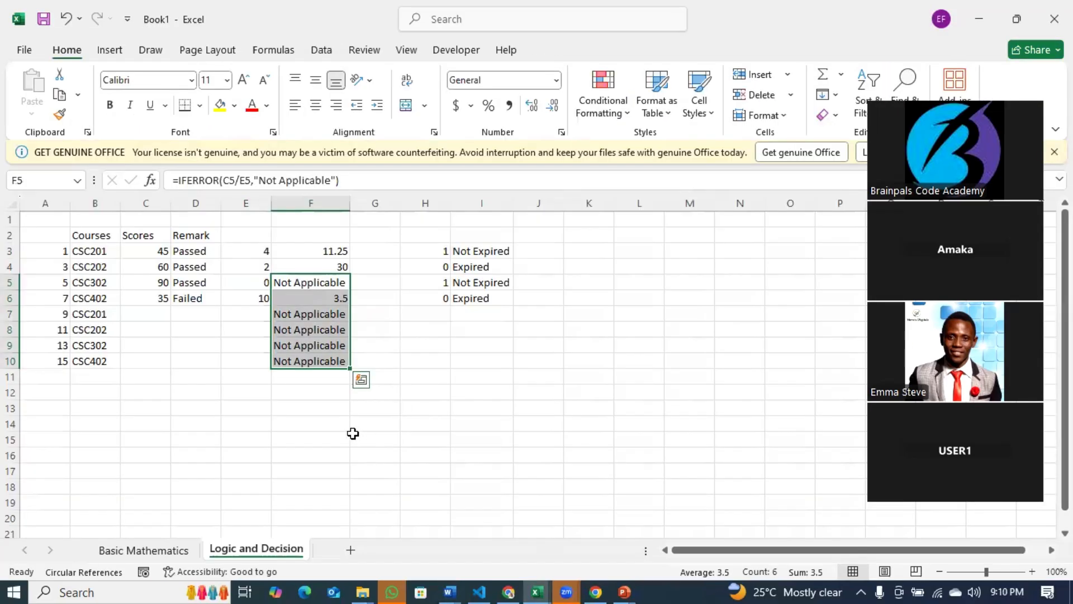
Undo the column F width change and insert four blank columns before the IFERROR results.
key("ctrl+z")
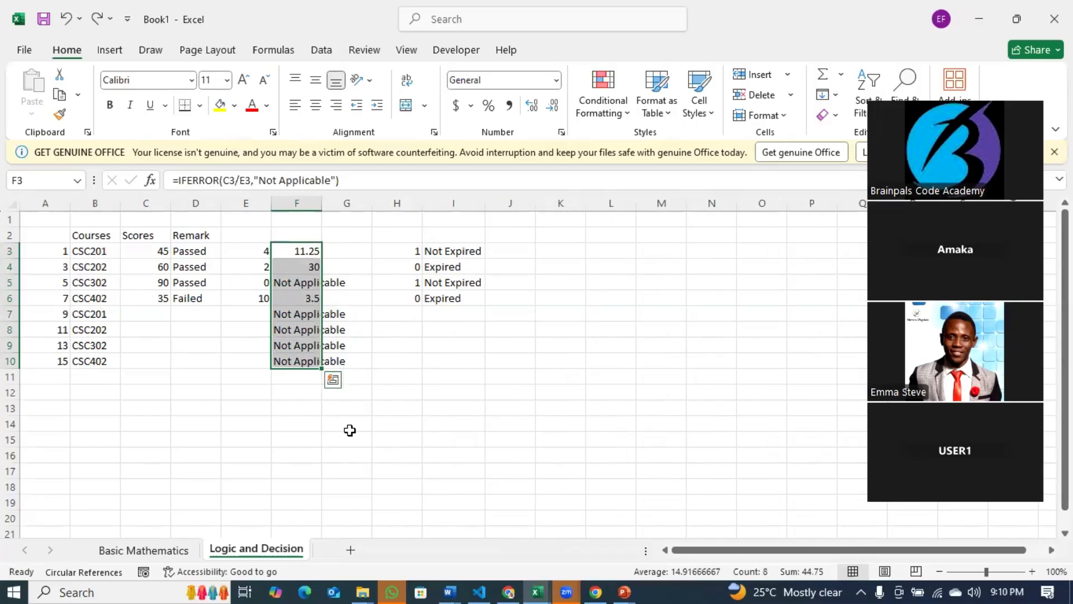
left_click(314, 197)
left_click(292, 203)
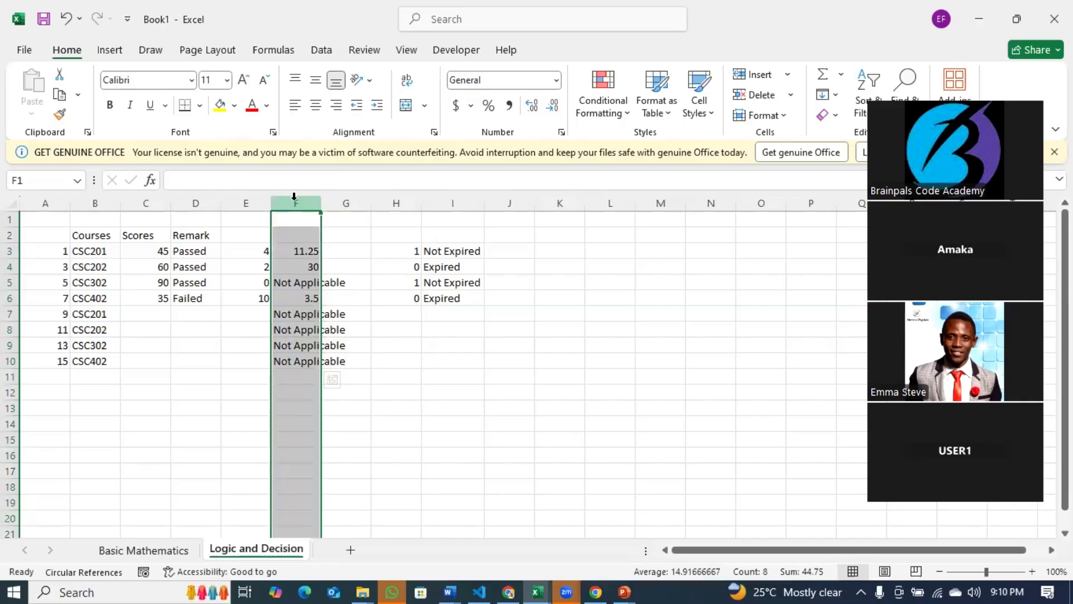
right_click(296, 203)
left_click(324, 356)
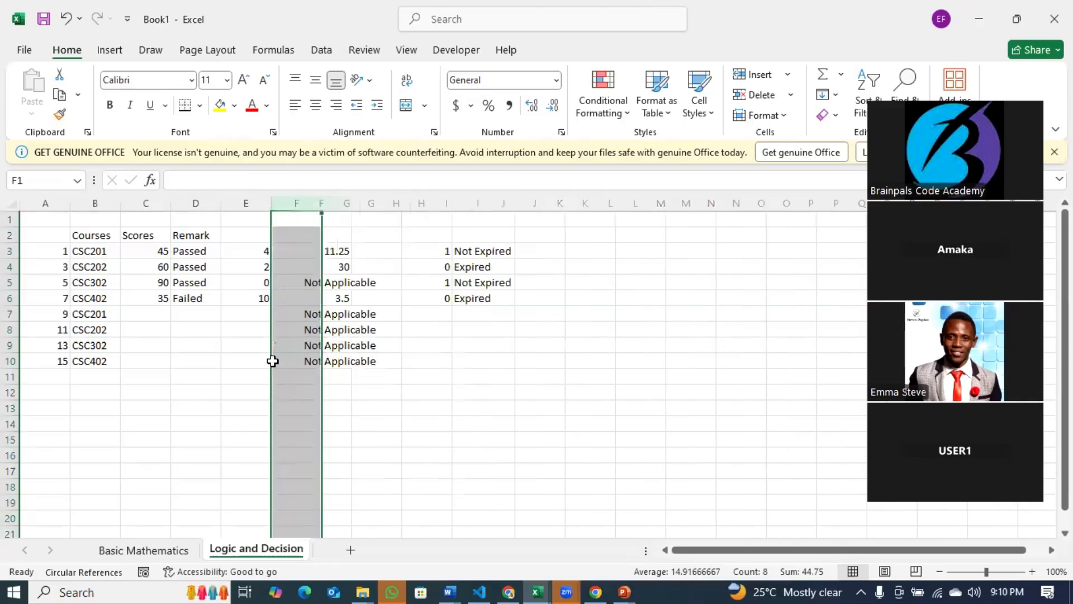
left_click(293, 405)
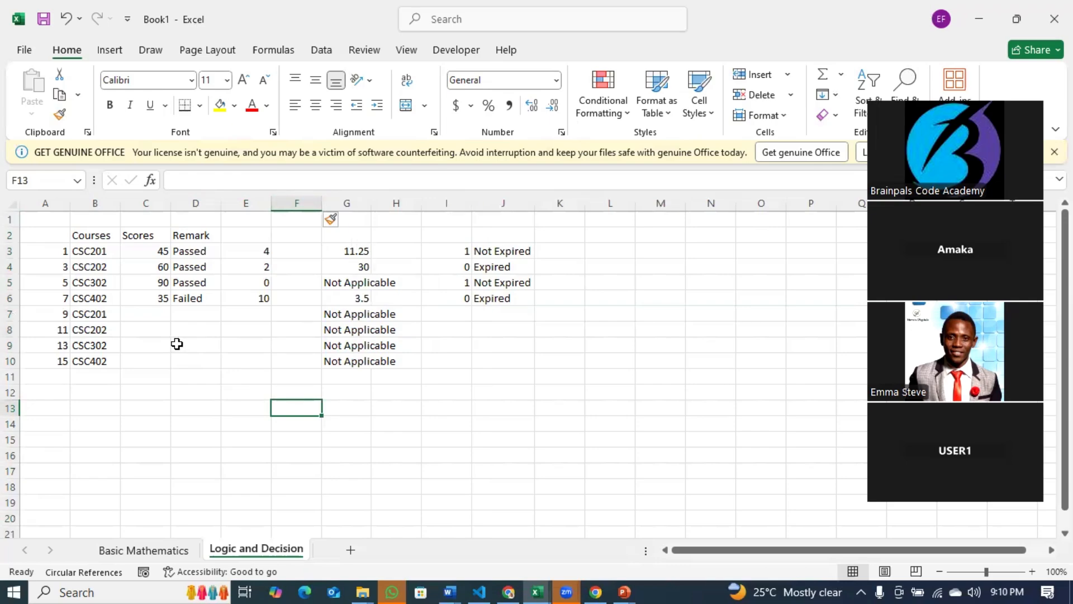
left_click(294, 201)
right_click(294, 201)
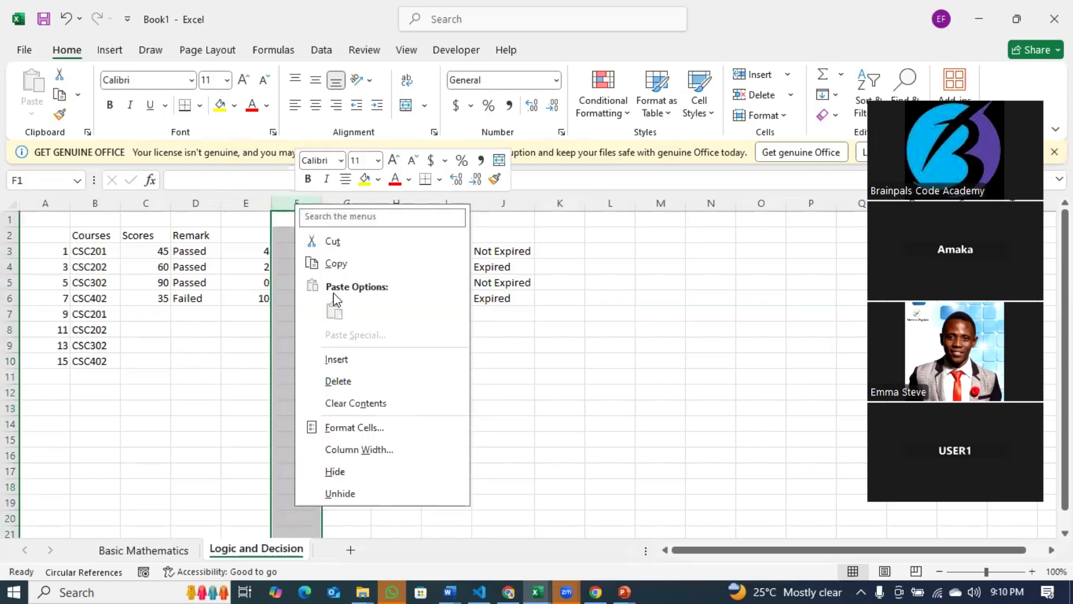
left_click(331, 359)
right_click(291, 197)
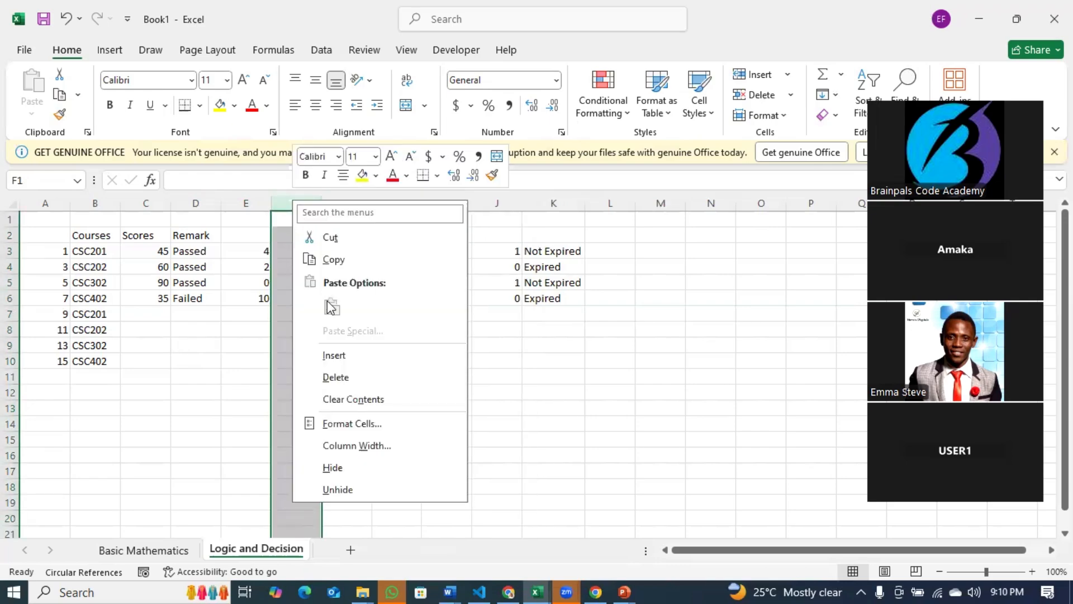
left_click(333, 354)
right_click(288, 201)
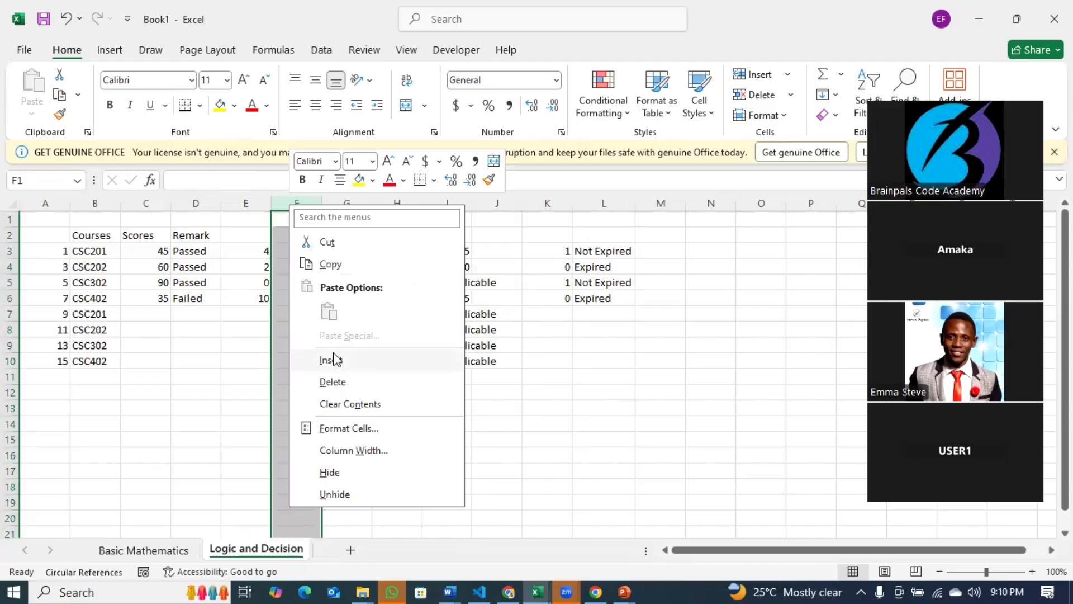
left_click(334, 356)
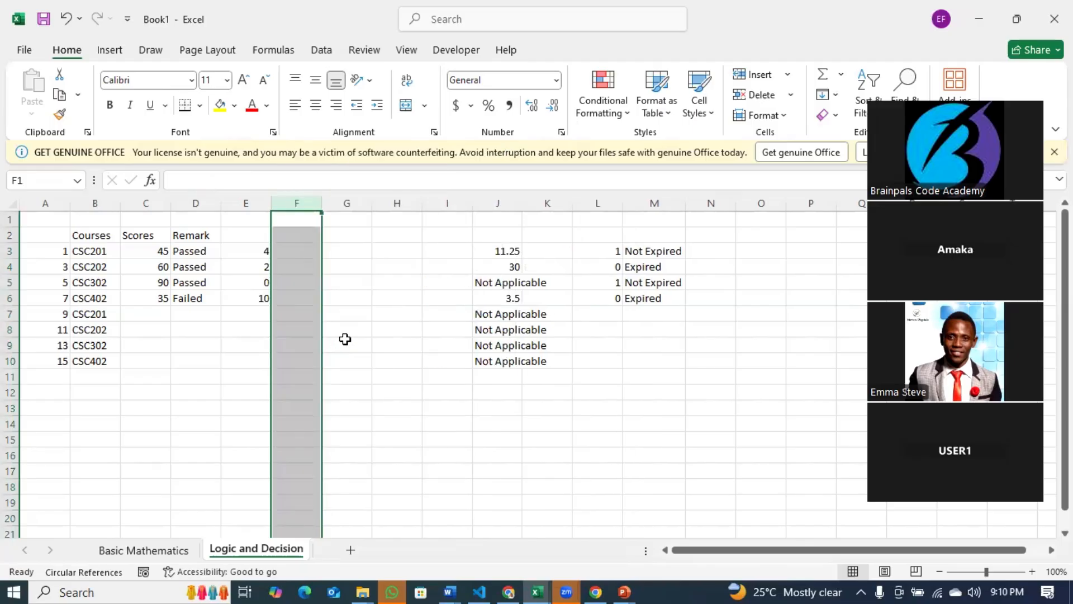
left_click(308, 252)
type("=")
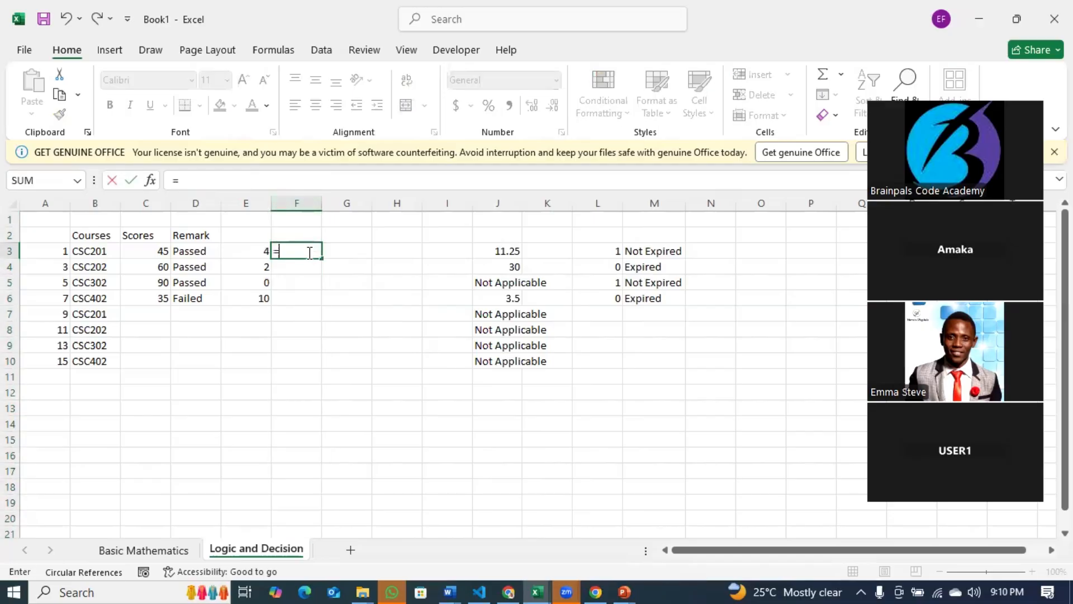
key("Escape")
Enter the text "and" in cell F11 and clear it again.
left_click(297, 378)
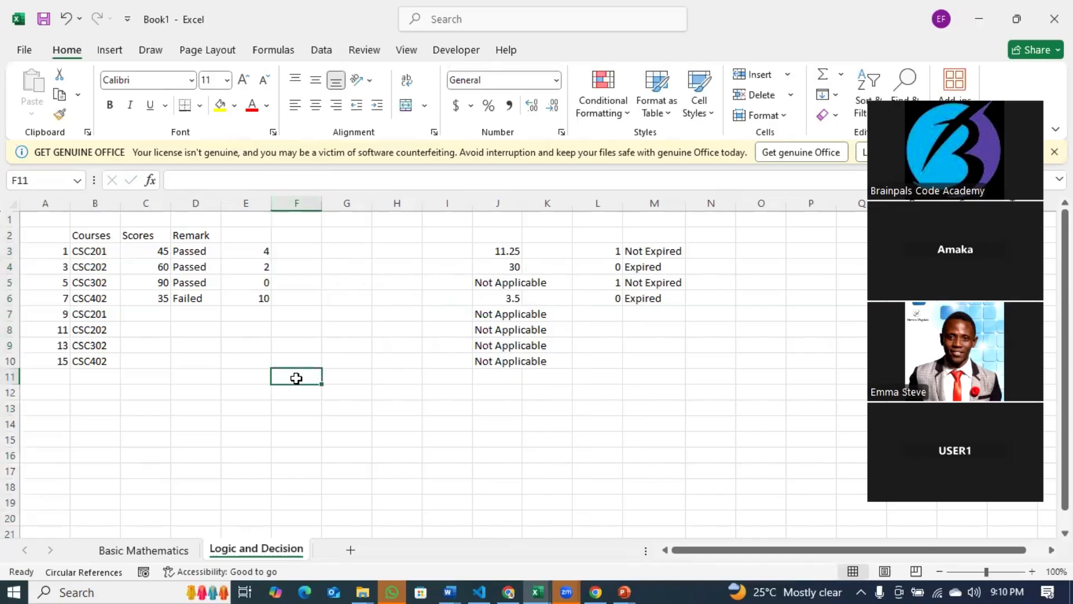
type("and")
key("Tab")
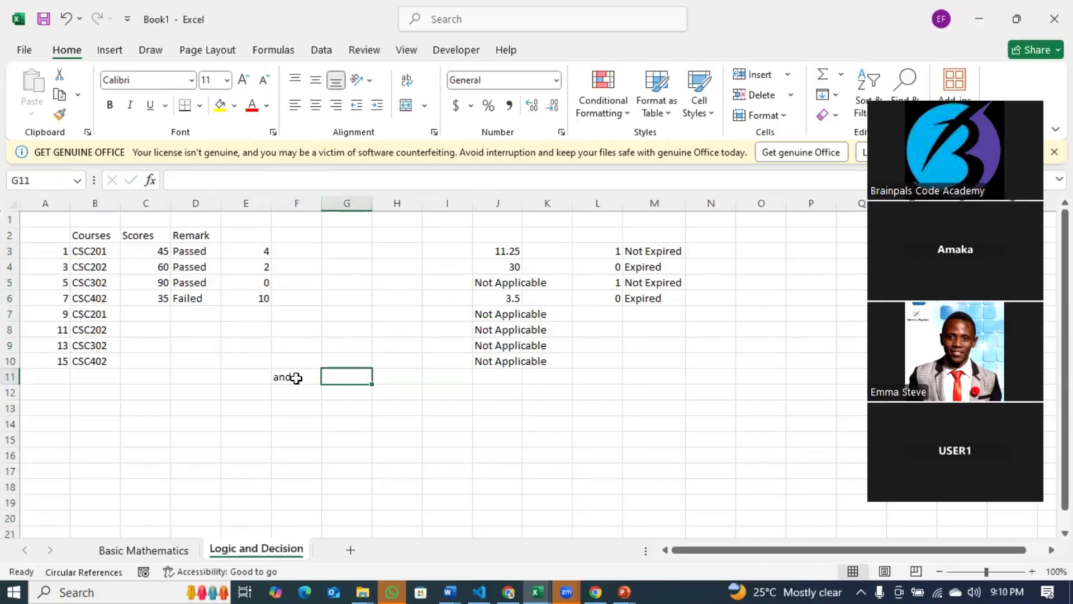
left_click(296, 378)
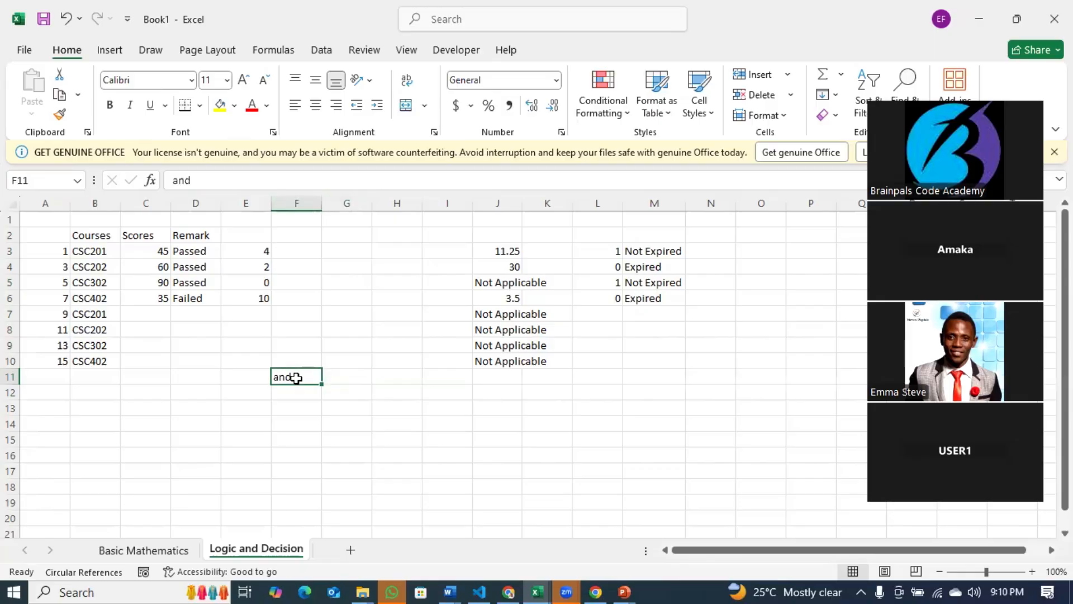
key("Delete")
left_click(297, 249)
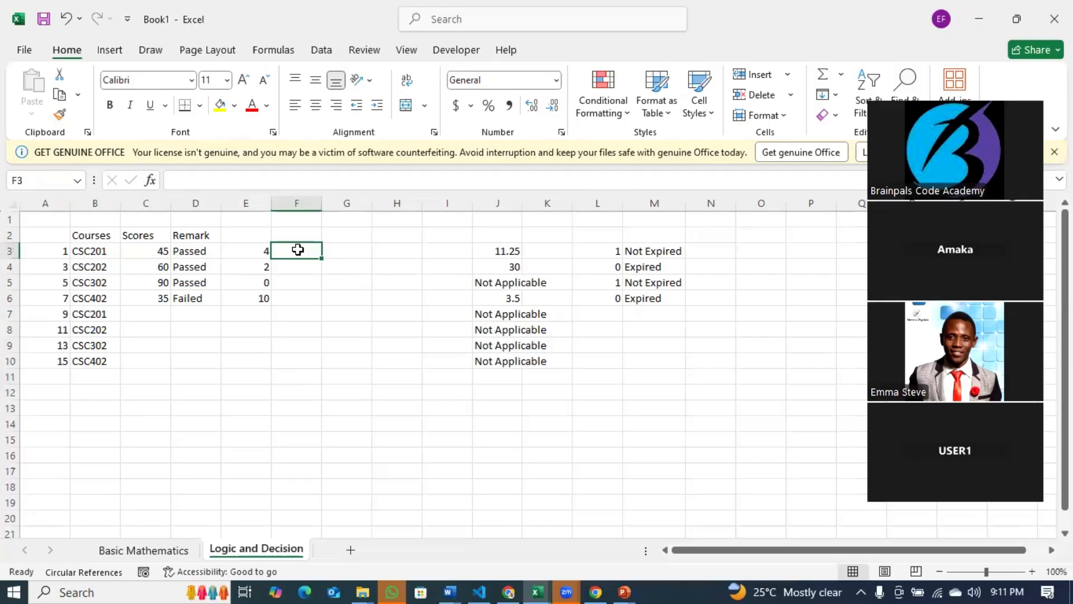
type("=if")
key("Tab")
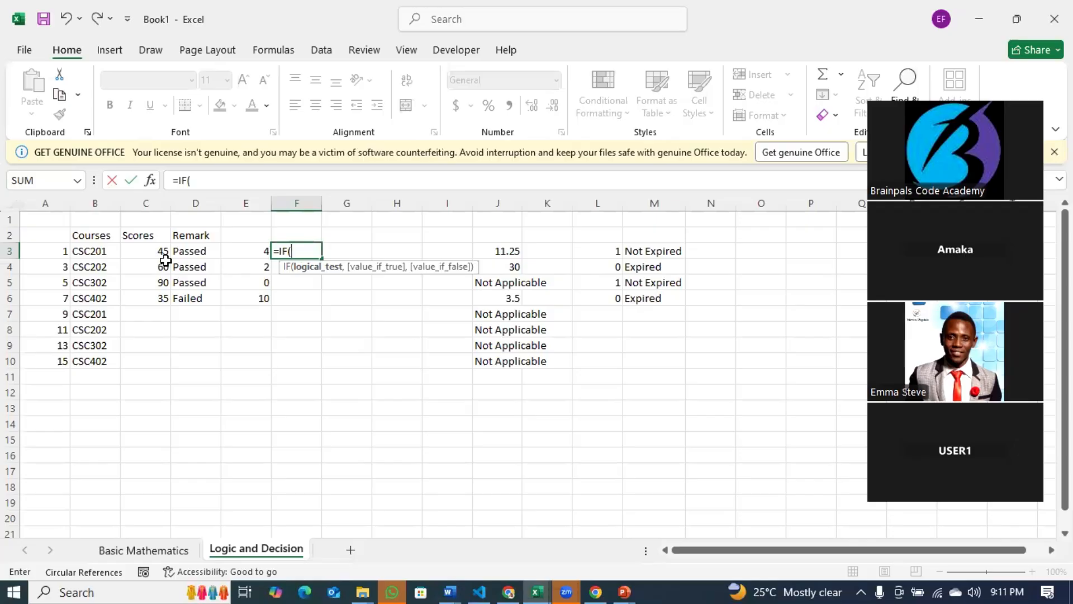
type("an")
key("Tab")
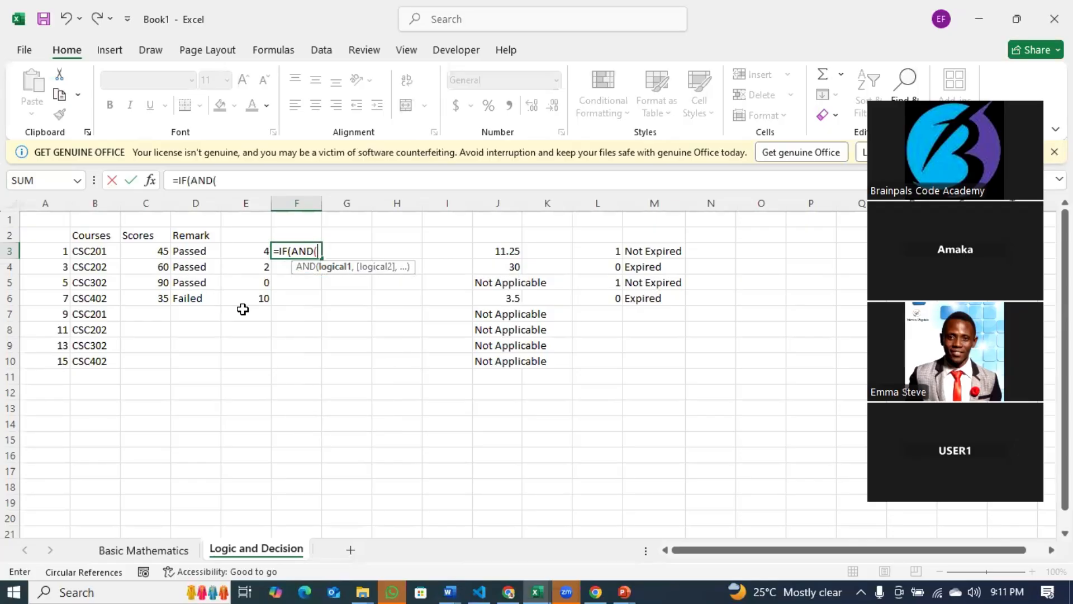
key("BackSpace")
key("BackSpace")
key("BackSpace")
key("BackSpace")
key("BackSpace")
key("BackSpace")
key("BackSpace")
key("BackSpace")
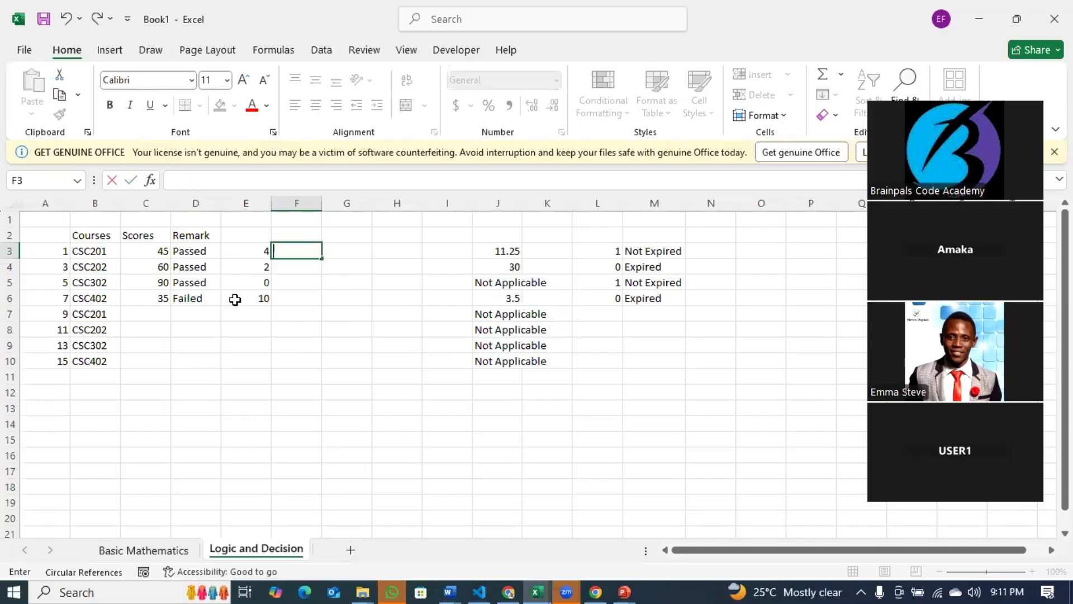
left_click(360, 331)
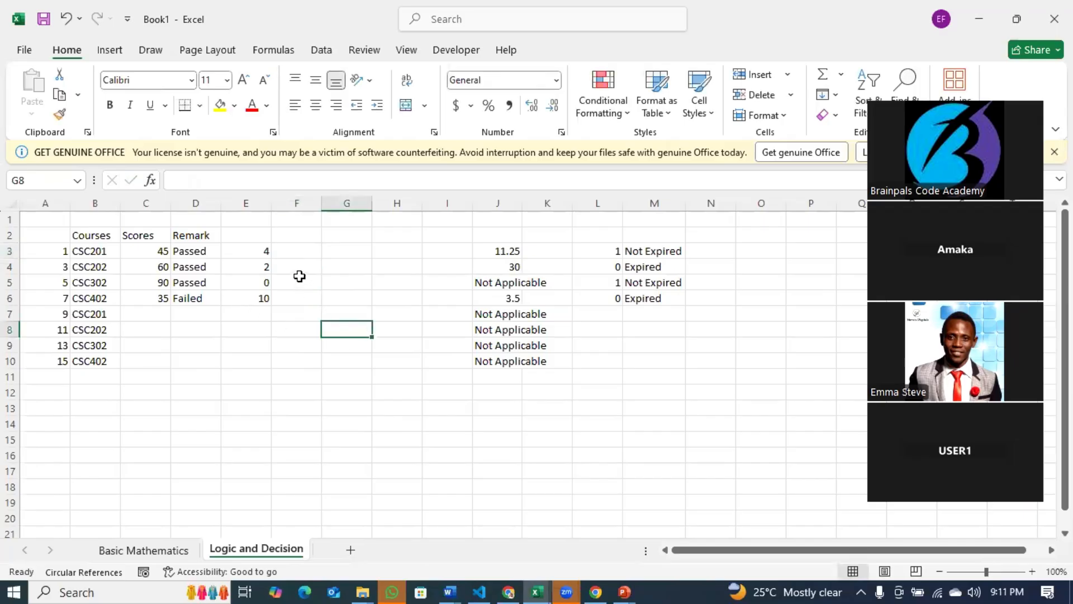
left_click(355, 203)
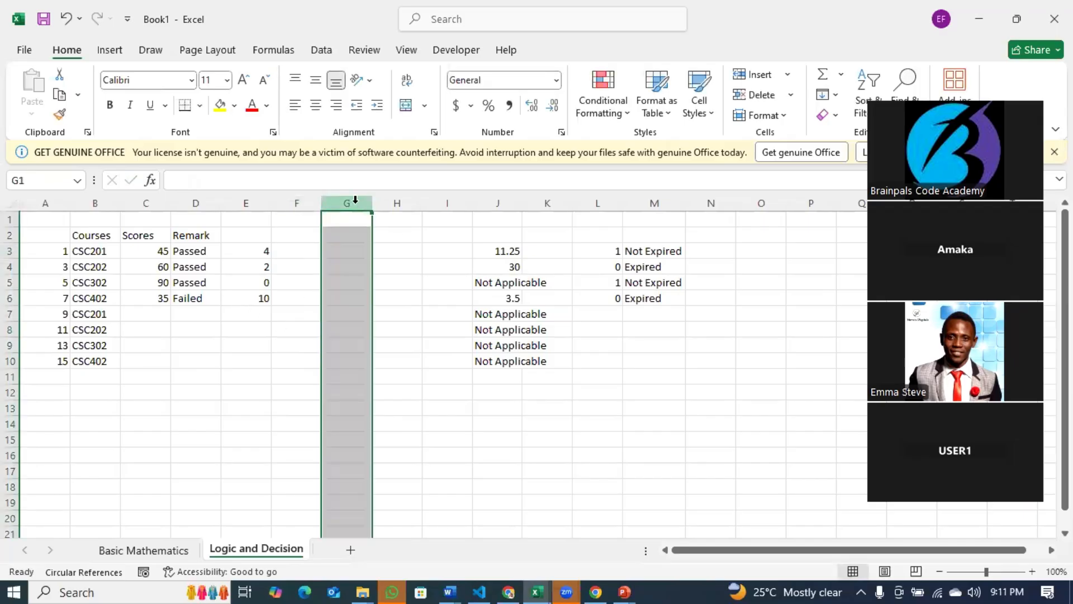
left_click(302, 253)
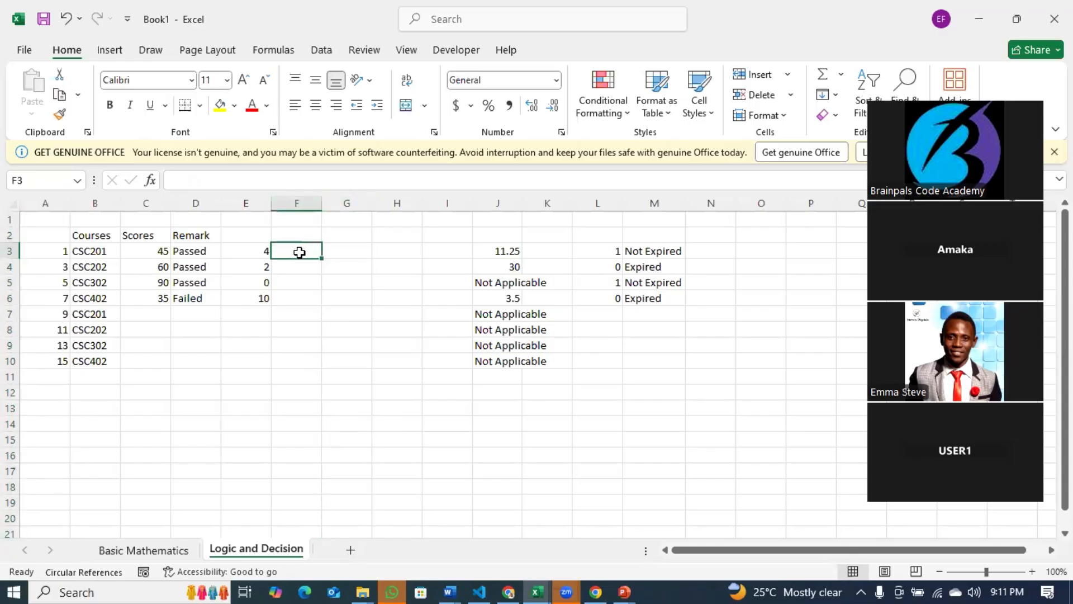
type("=if")
key("Tab")
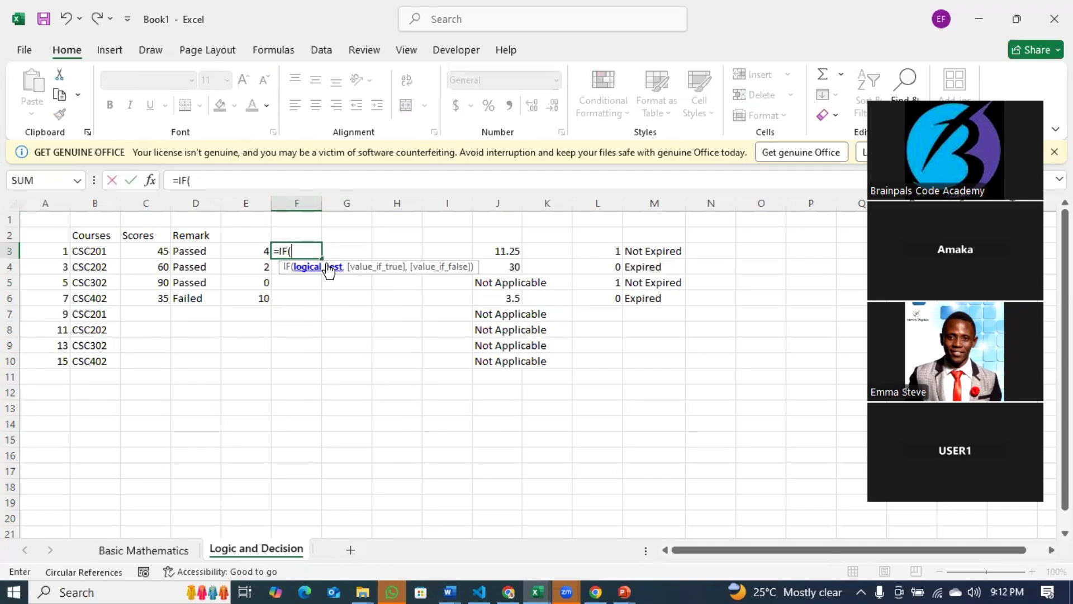
left_click(158, 250)
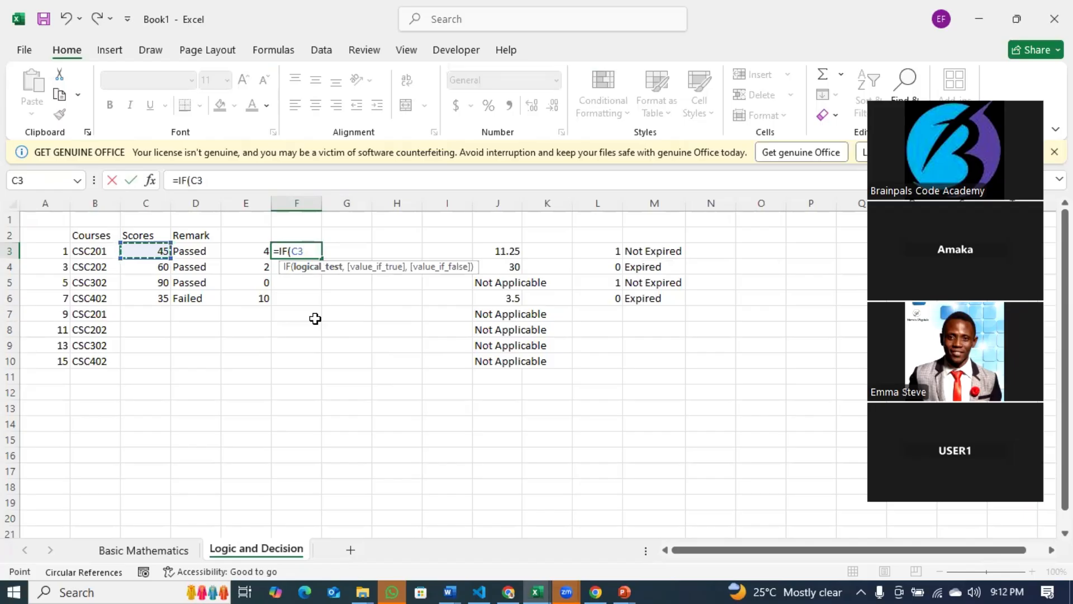
type("=")
key("Escape")
left_click(252, 361)
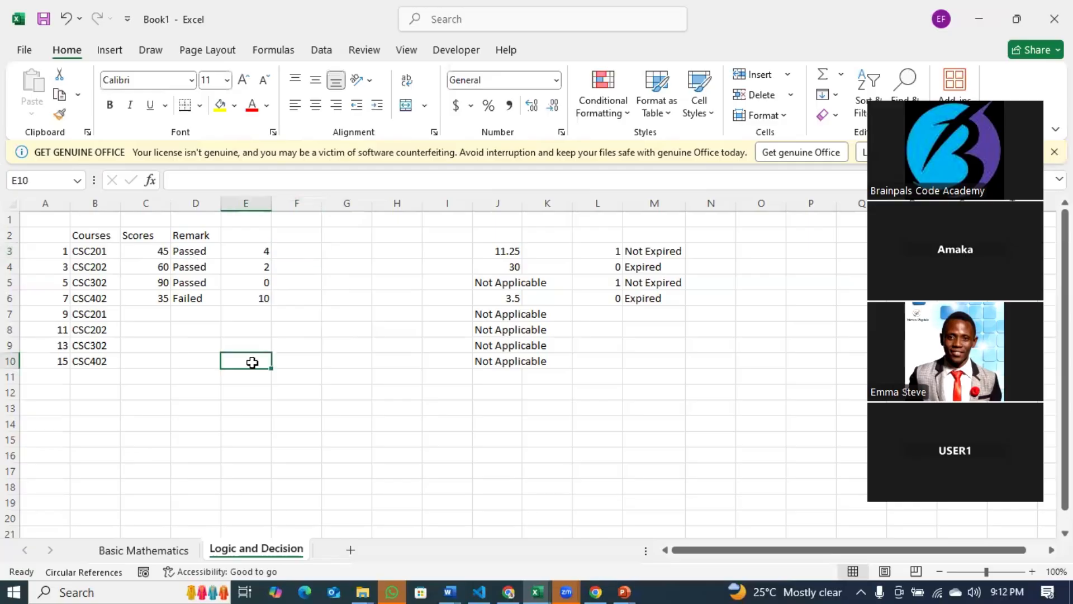
Enter the grade labels A, B and C in cells E12:E14.
left_click(252, 387)
type("A")
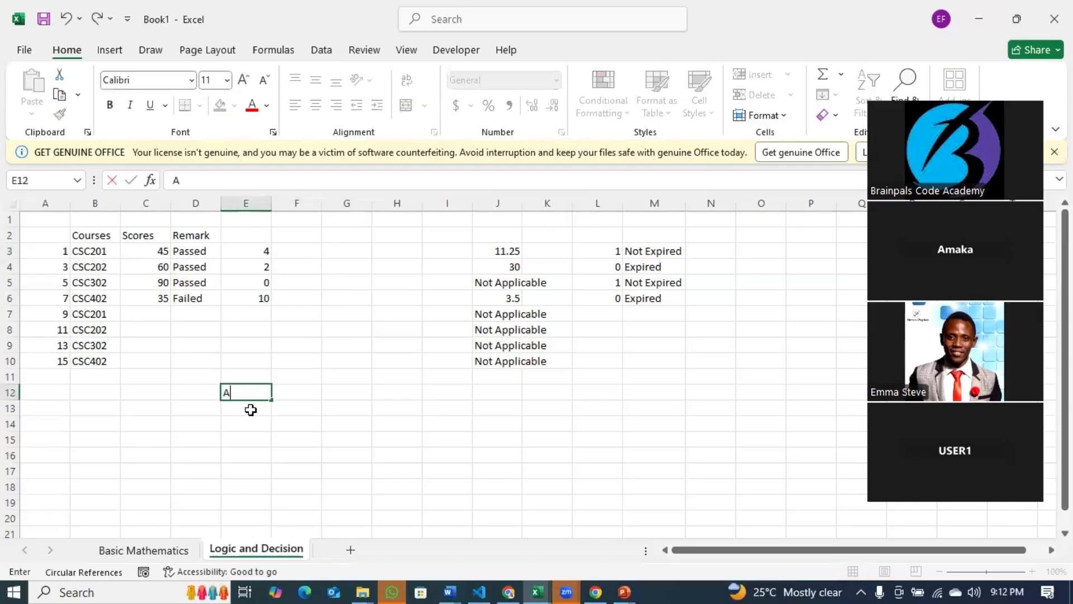
key("Return")
type("B")
key("Return")
type("C")
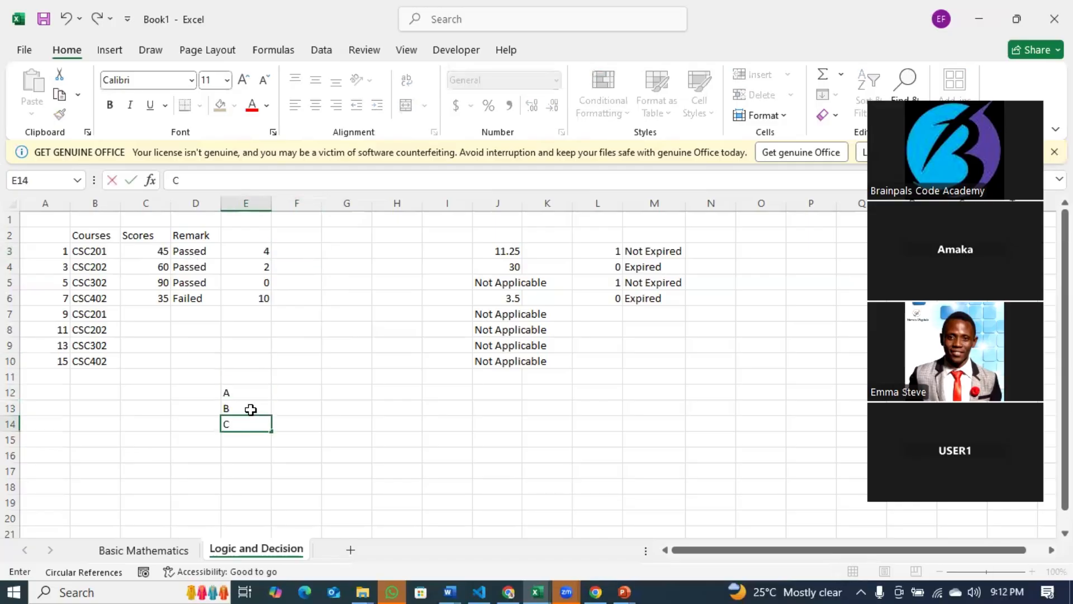
key("Up")
Enter the score ranges 70-100, 60-69 and 50-59 in F12:F14 beside grades A, B and C.
key("Up")
key("Up")
key("Down")
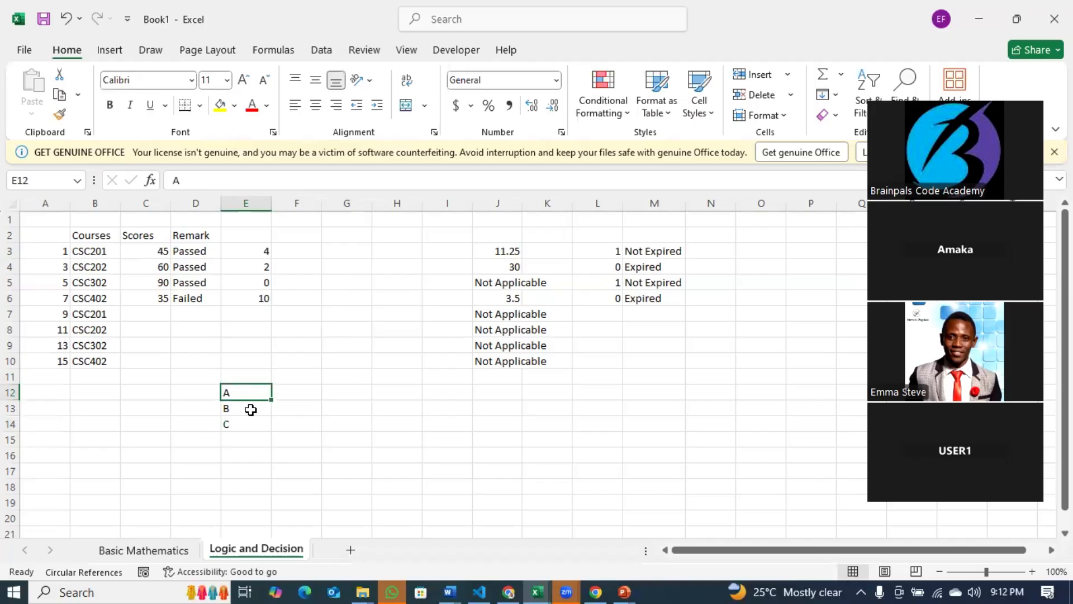
key("Right")
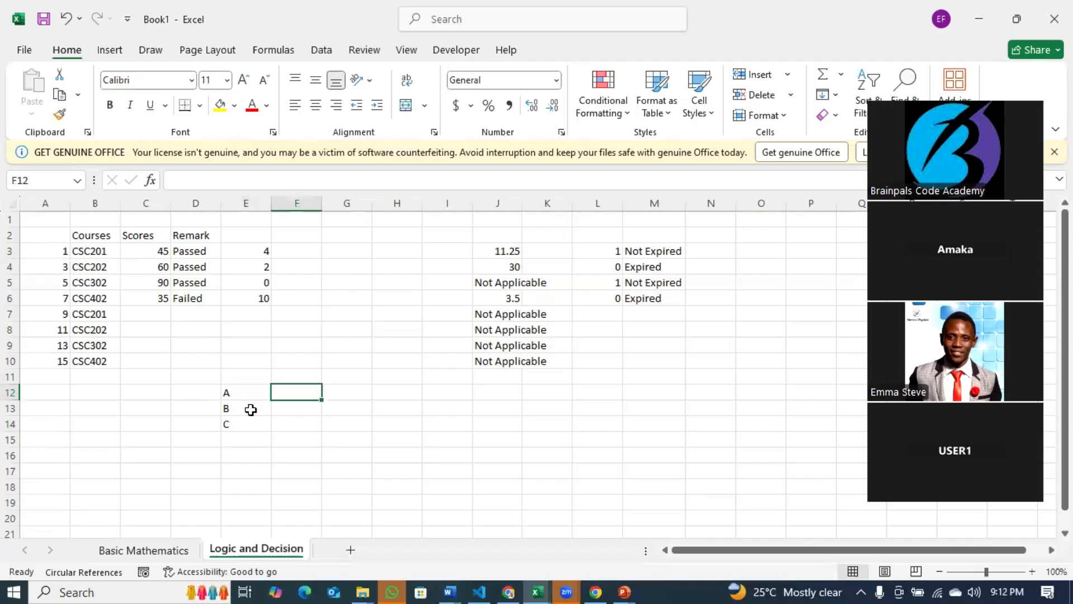
type("6")
key("BackSpace")
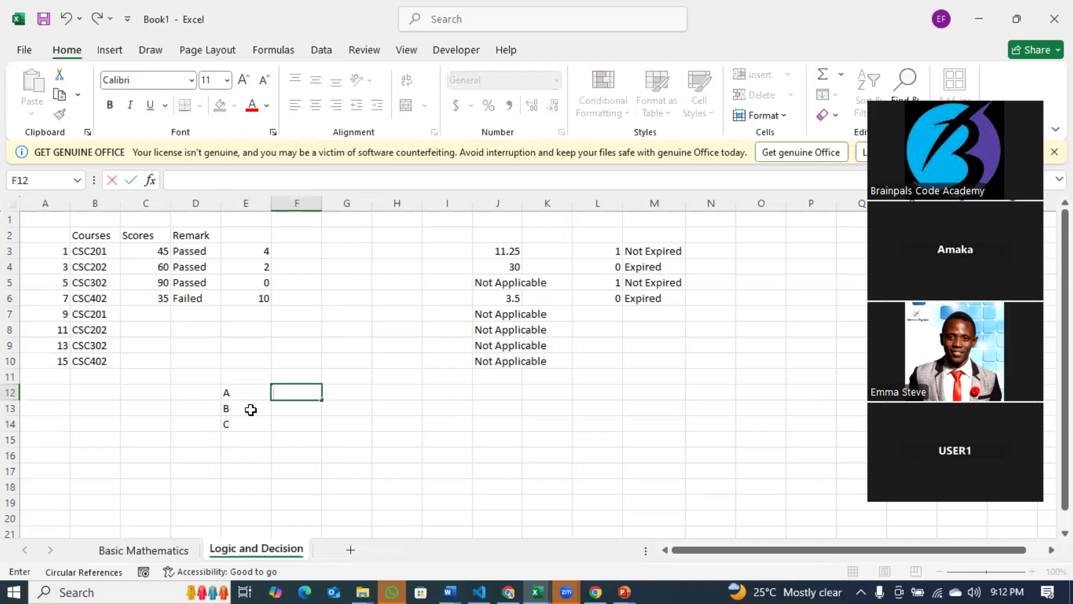
type("70-100")
key("Return")
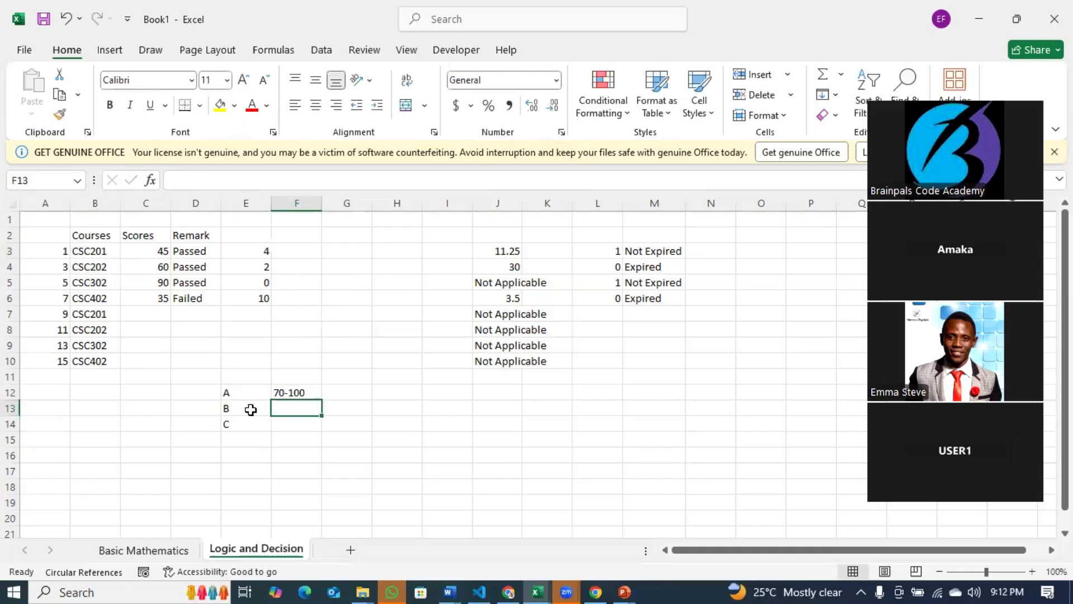
type("60-69")
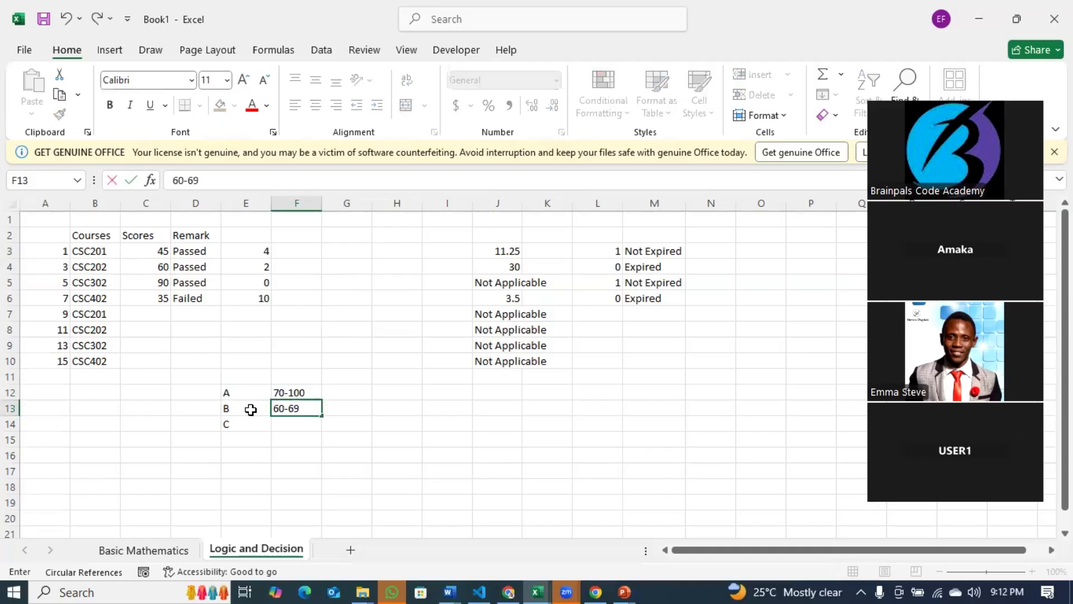
key("Return")
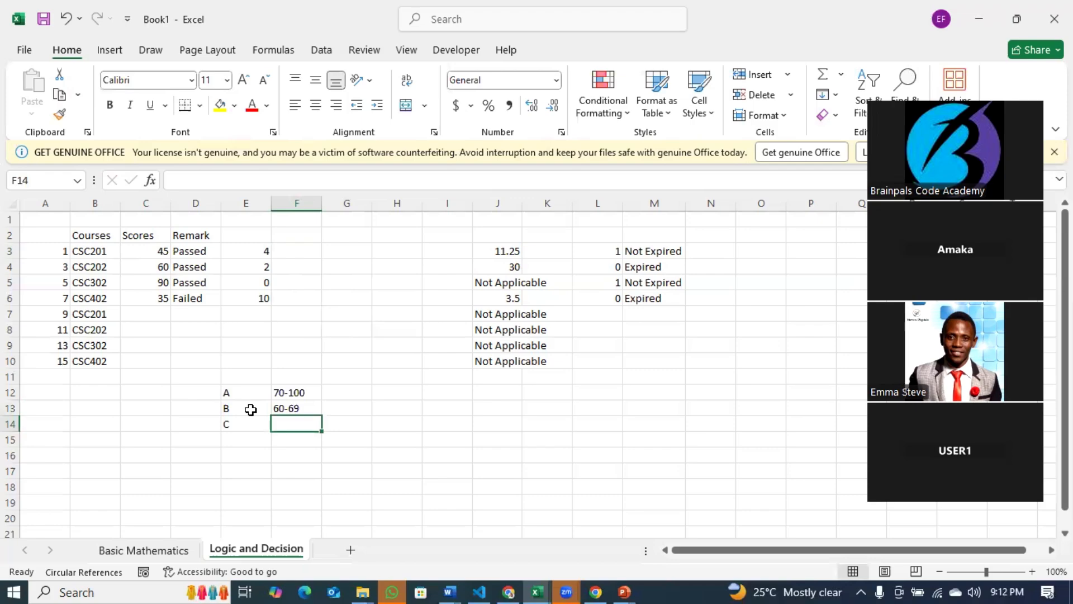
type("50-59")
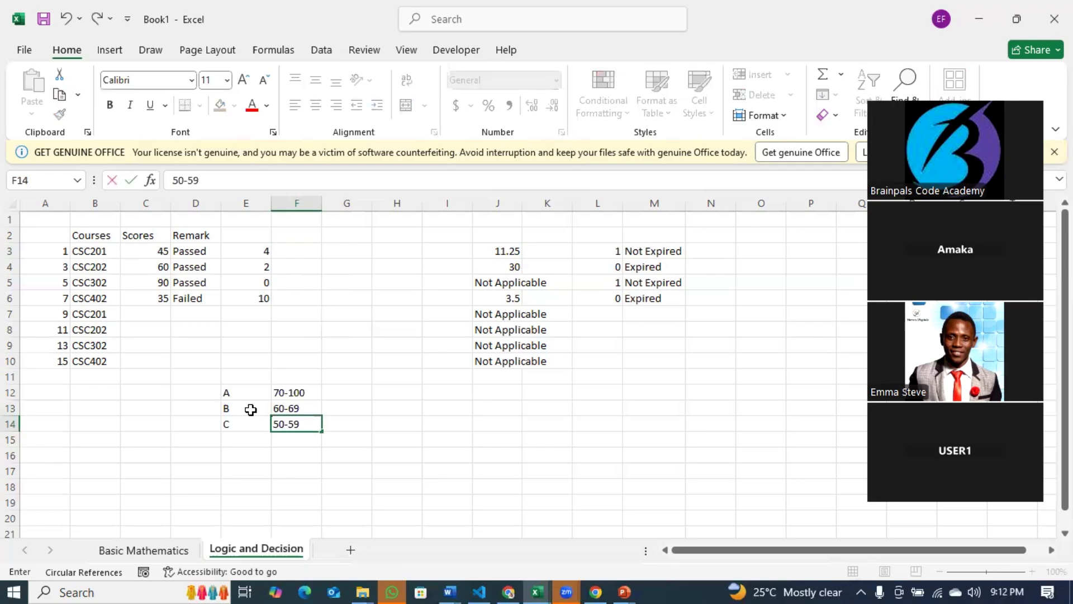
left_click(328, 441)
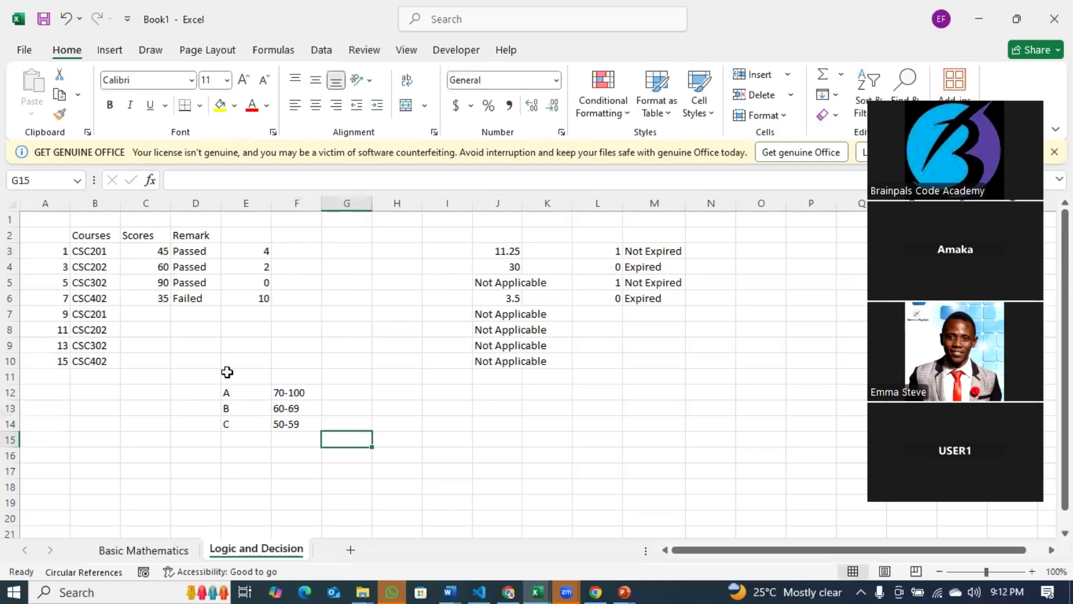
Change the CSC402 score in C6 to 50.
left_click(162, 300)
type("50")
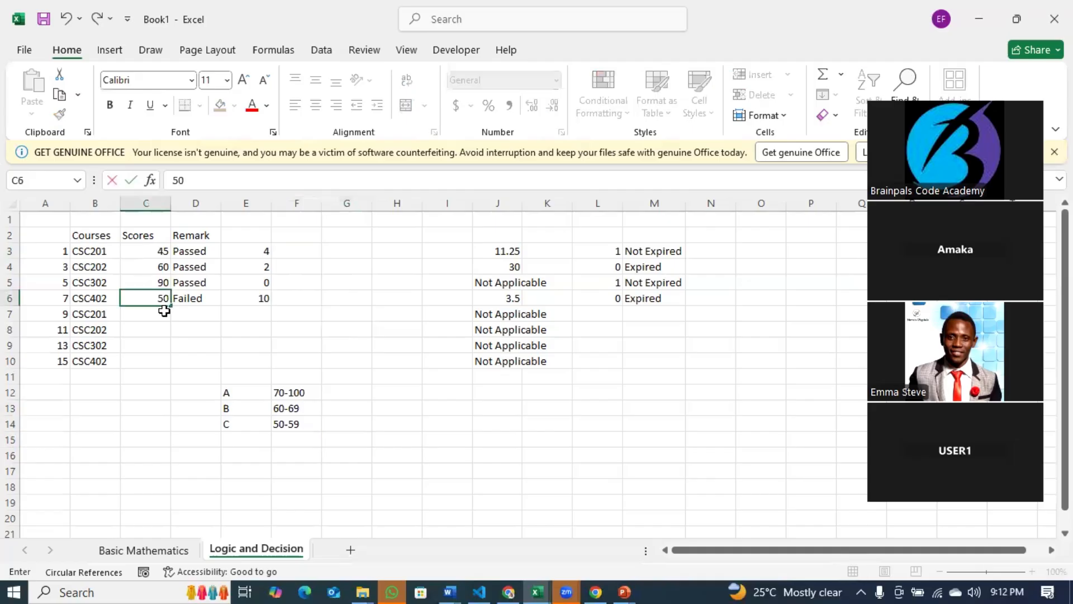
left_click(296, 330)
Start an IF formula in F3 that returns "A" when C3>69, with a nested IF as its false value.
left_click(304, 251)
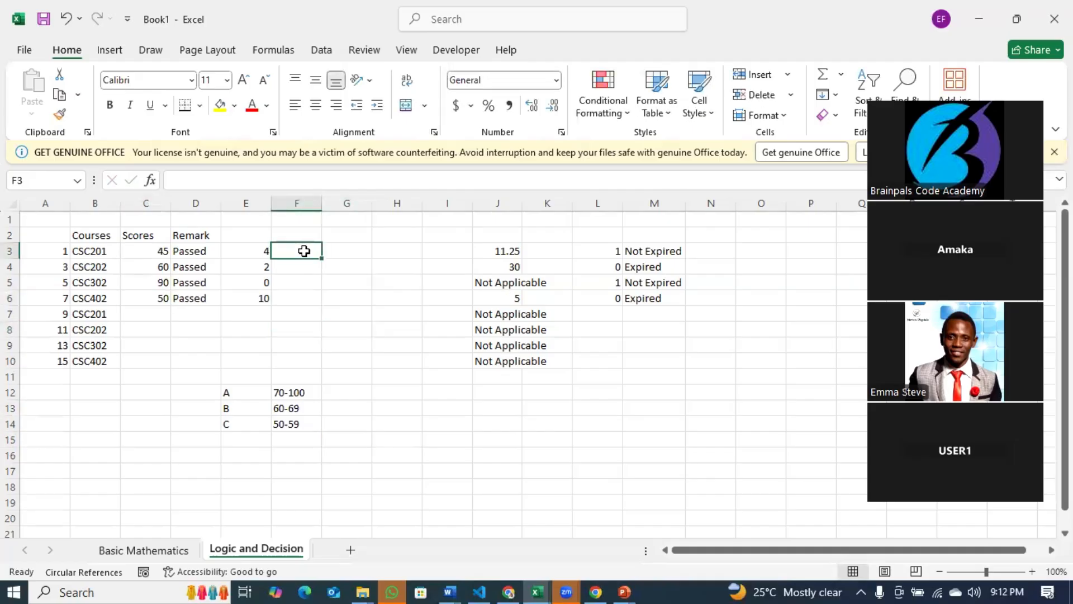
type("=IF(")
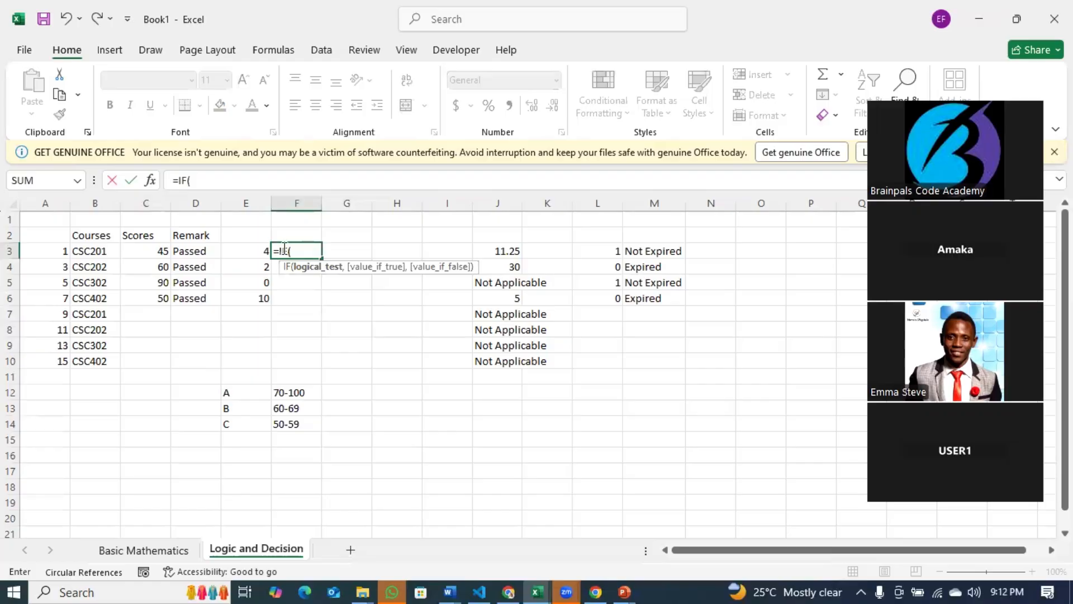
left_click(154, 251)
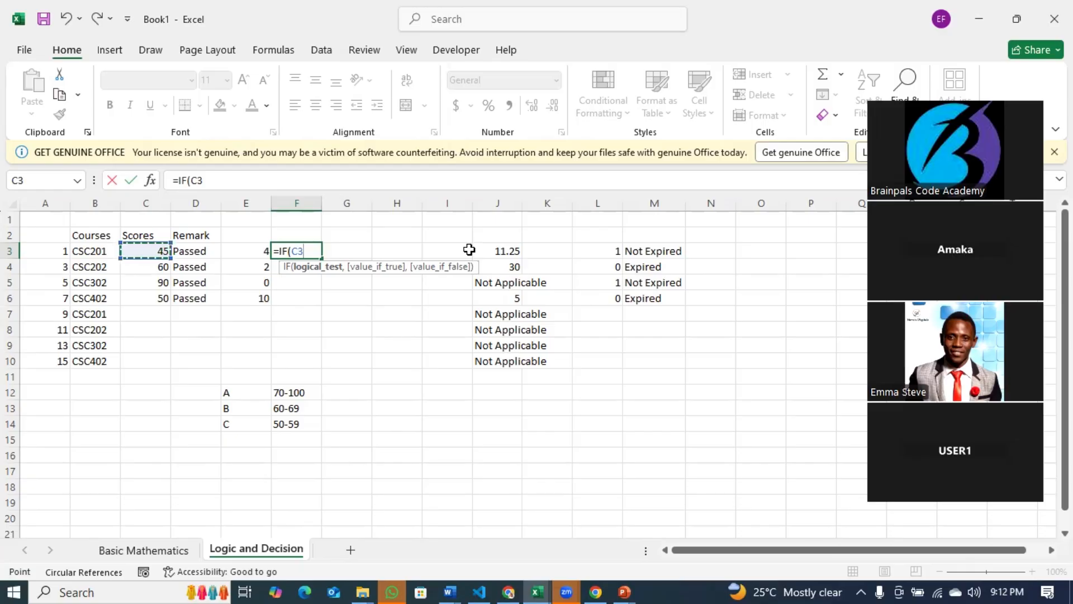
type(">6")
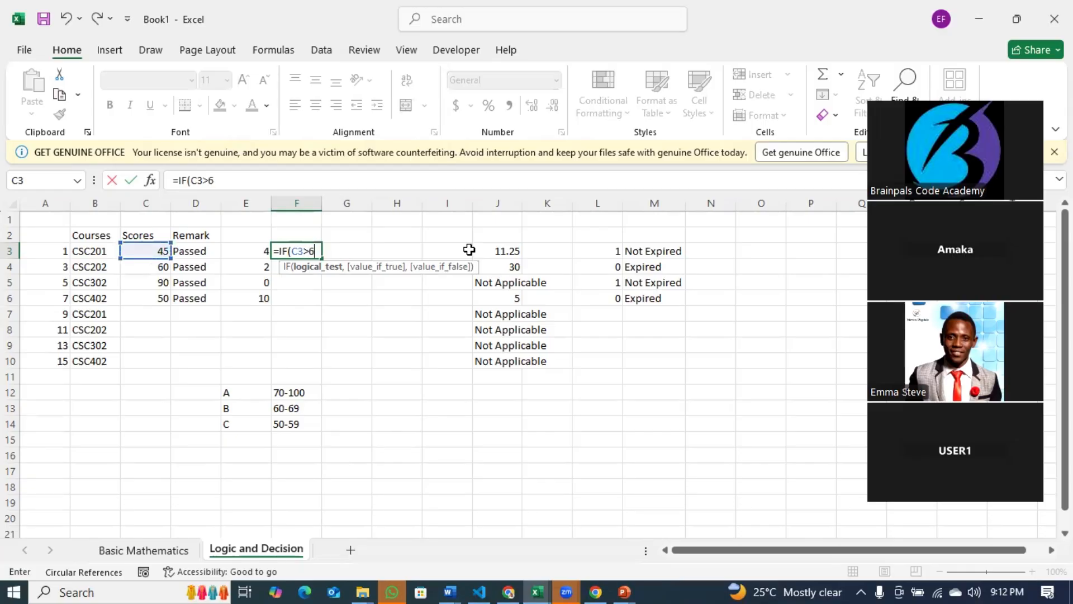
type("9,")
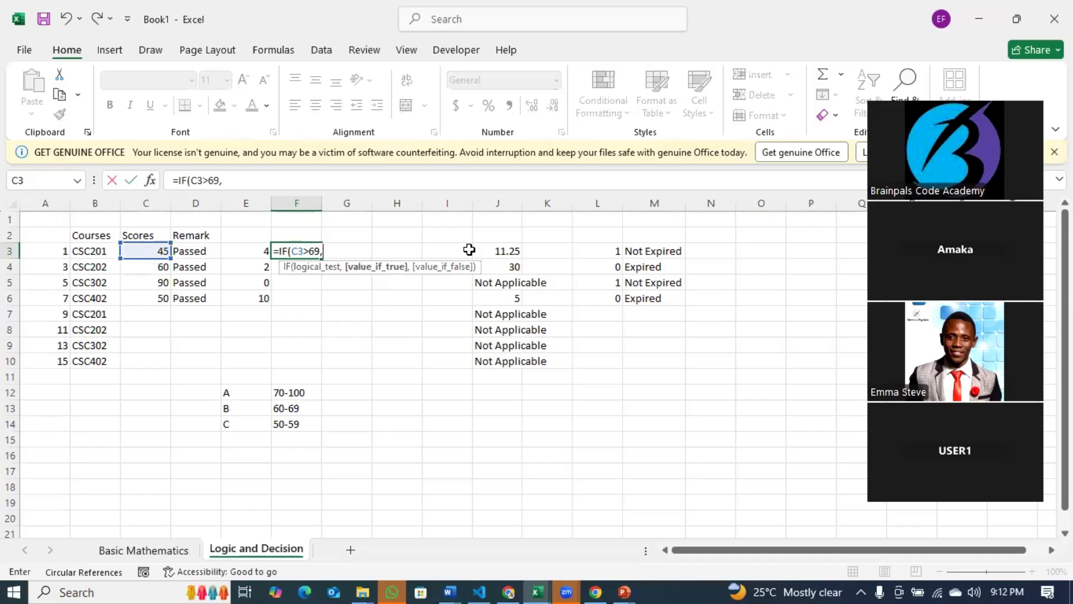
type("\"A\",")
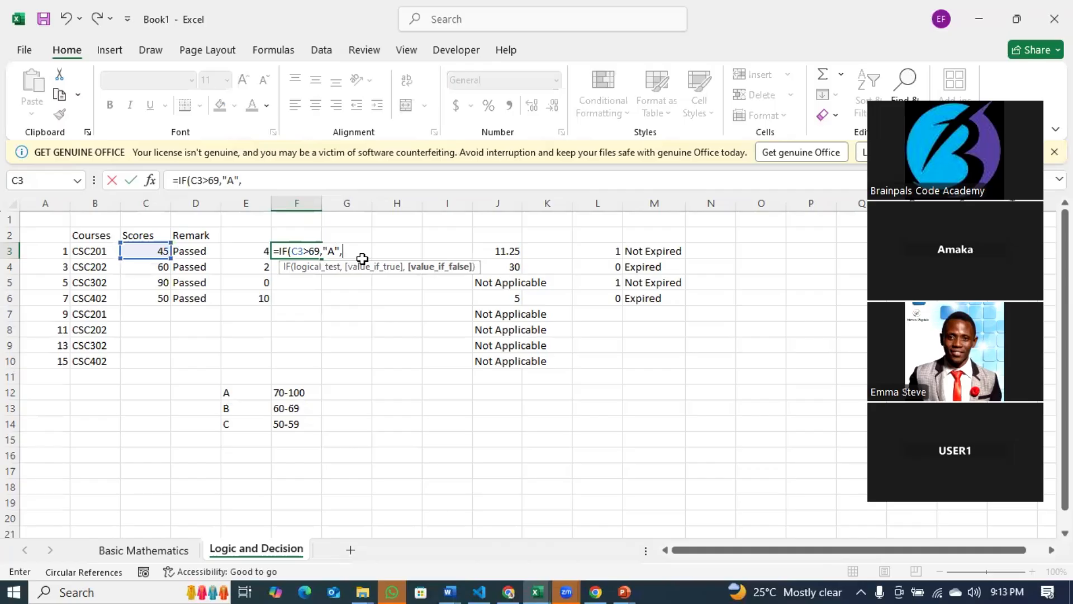
type("if")
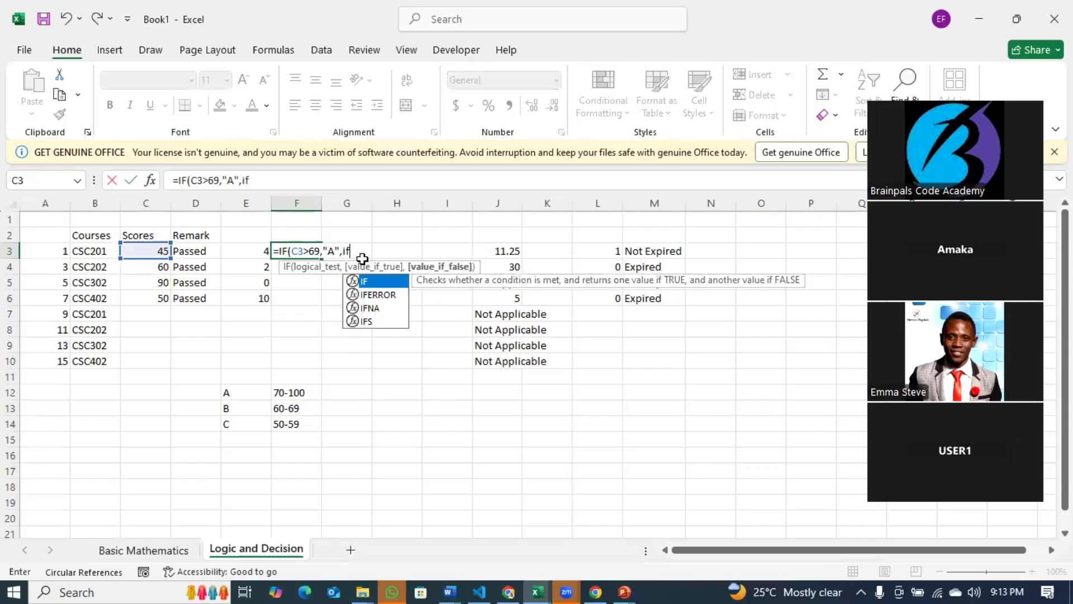
key("Tab")
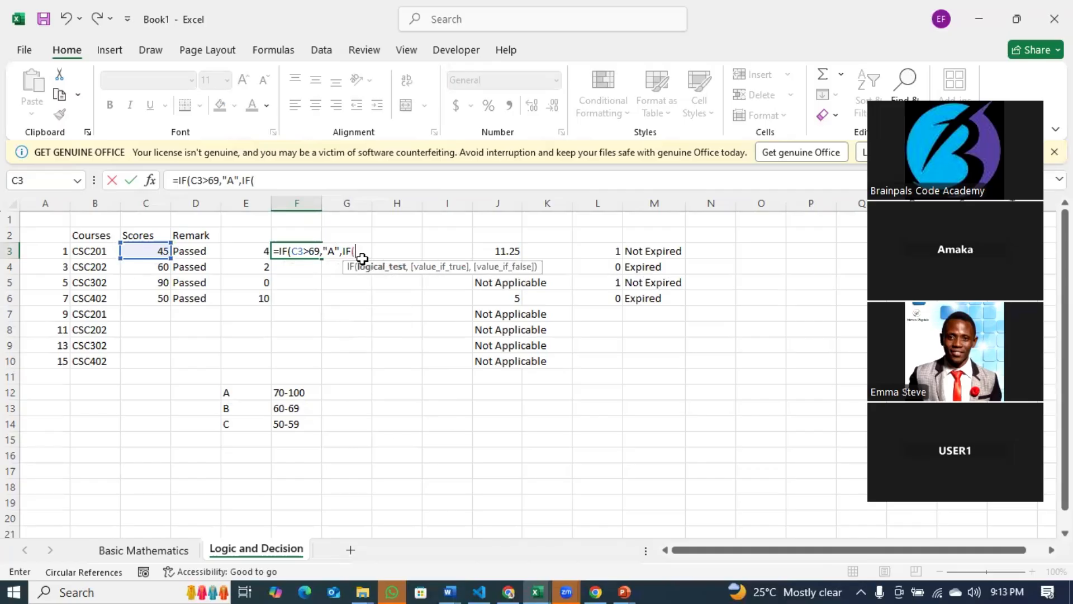
left_click(161, 252)
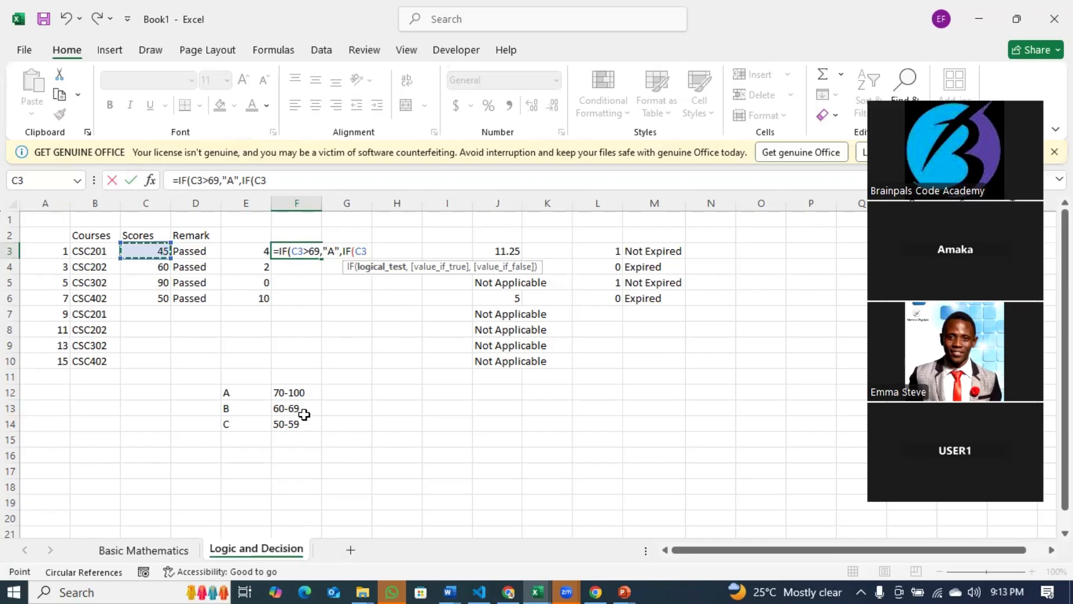
type(">")
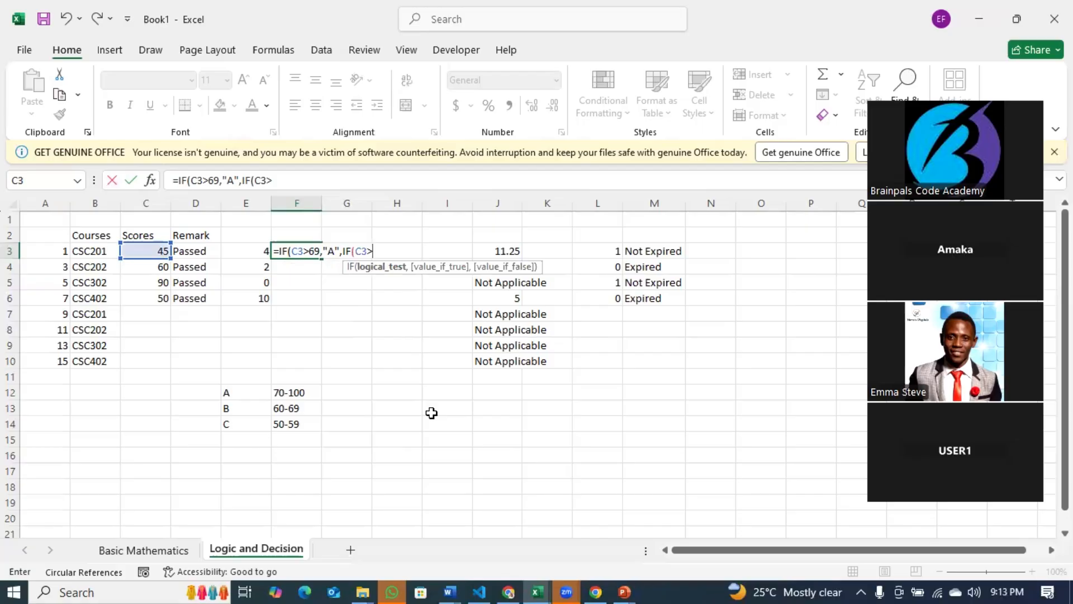
type("59")
key("BackSpace")
key("BackSpace")
key("BackSpace")
key("BackSpace")
key("BackSpace")
key("BackSpace")
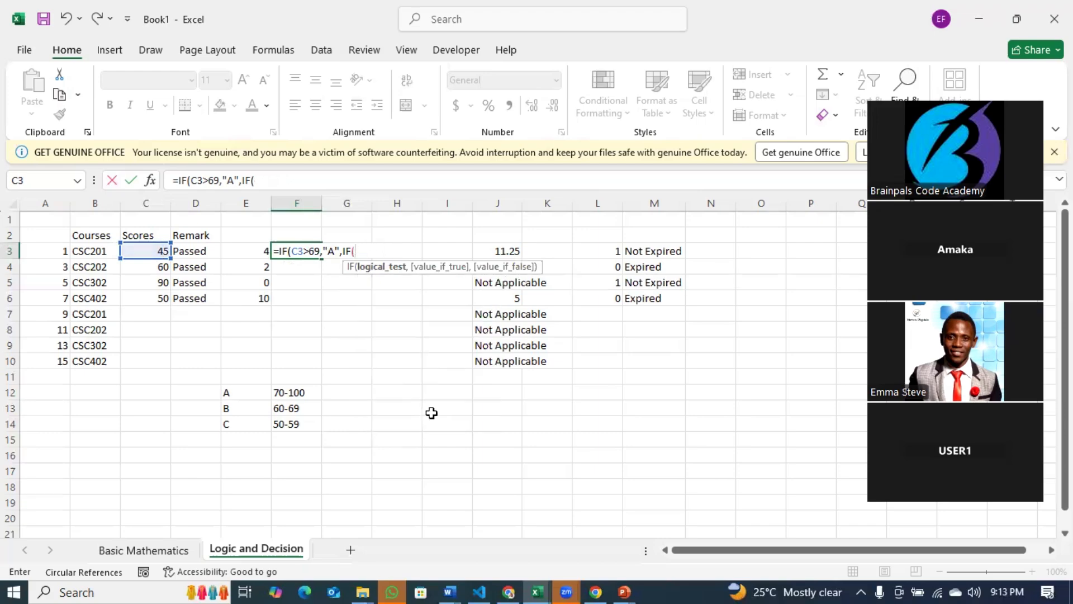
Extend the F3 formula's nested IF with AND(C3>59,C3<70,"B", as the test for grade B.
type("(AND(")
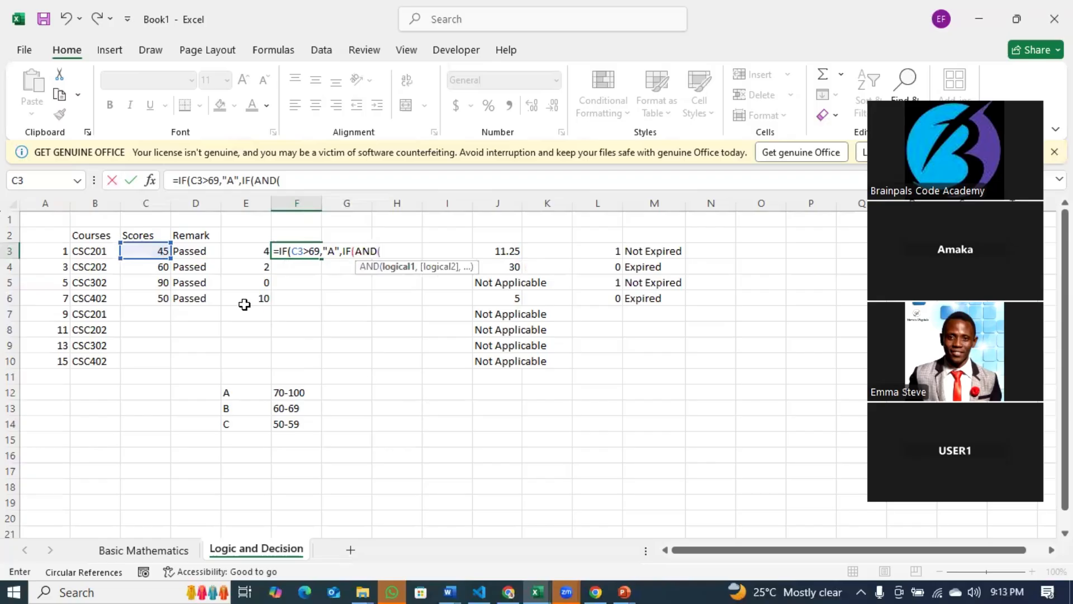
left_click(149, 250)
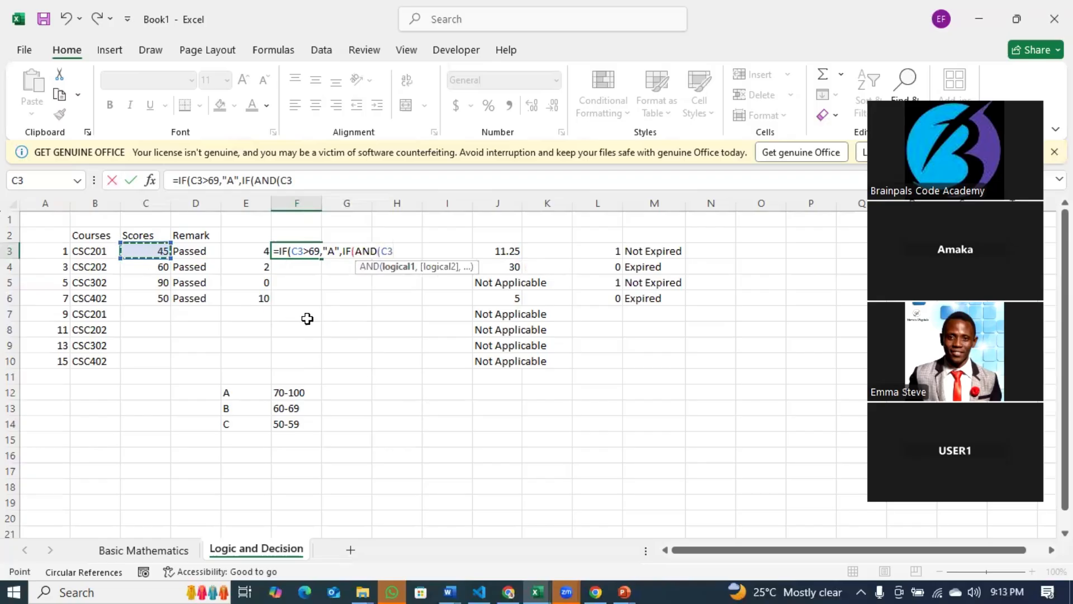
type(">59,")
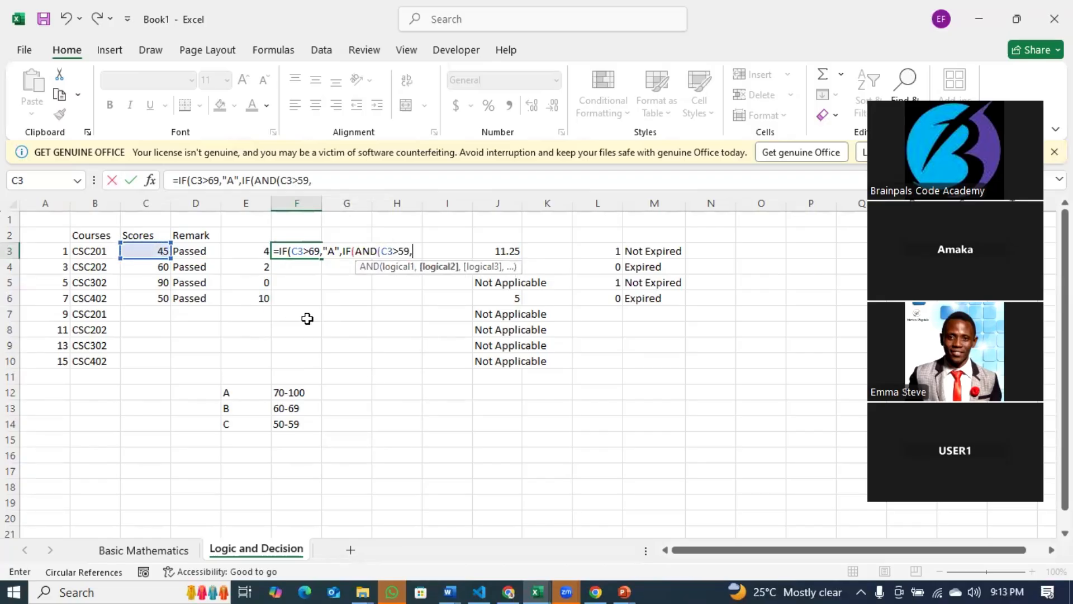
left_click(156, 250)
type("<")
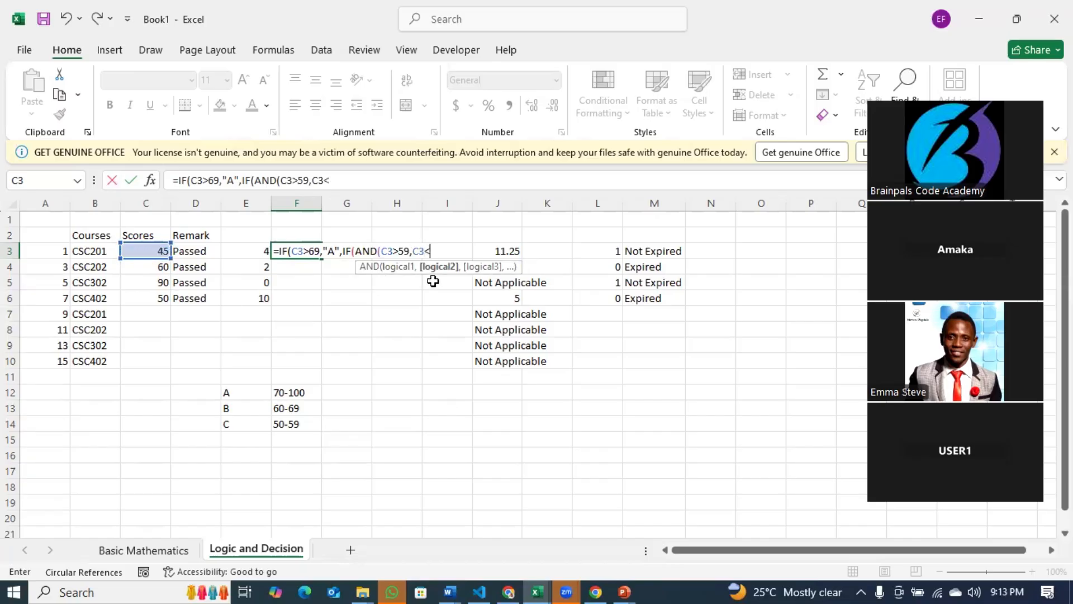
type("70,")
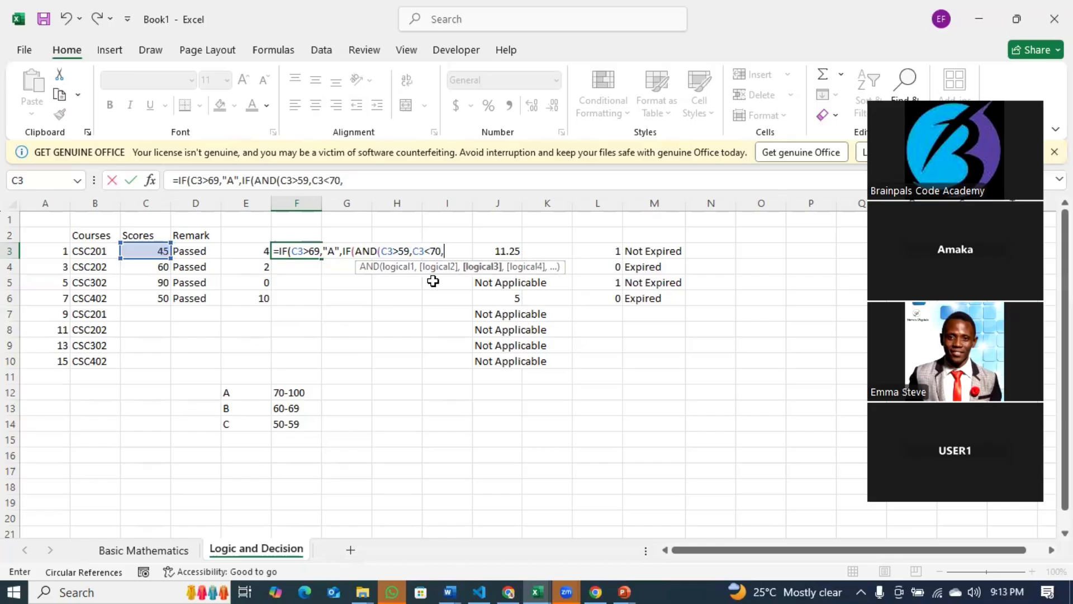
type("\"B\",")
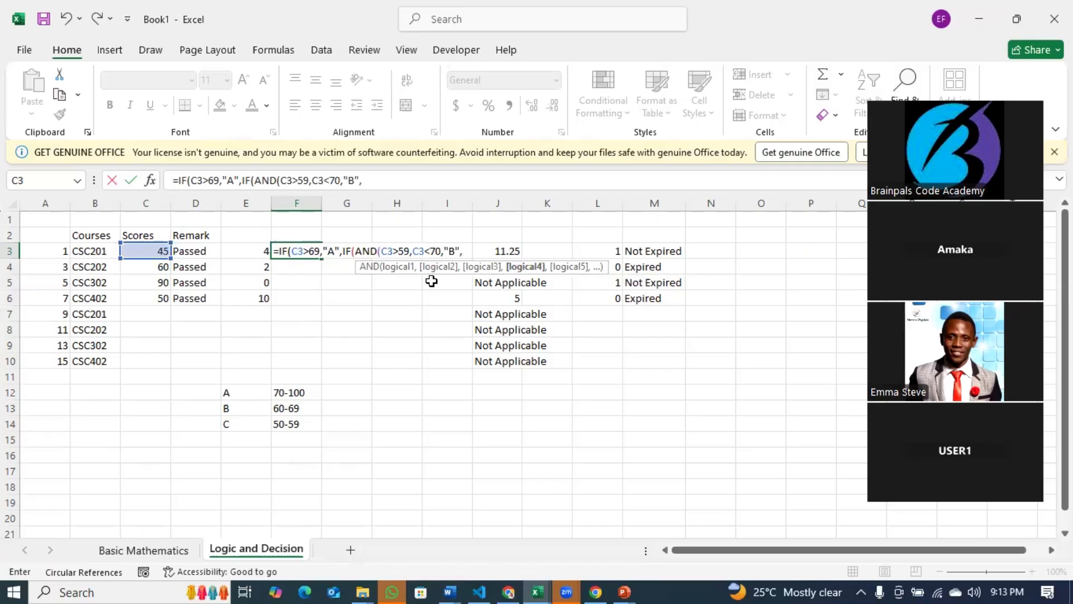
Try to extend the F3 formula with a third nested IF, using IF(AND(C3>49,C3<60,"C","D" for the remaining grades.
type("IF(")
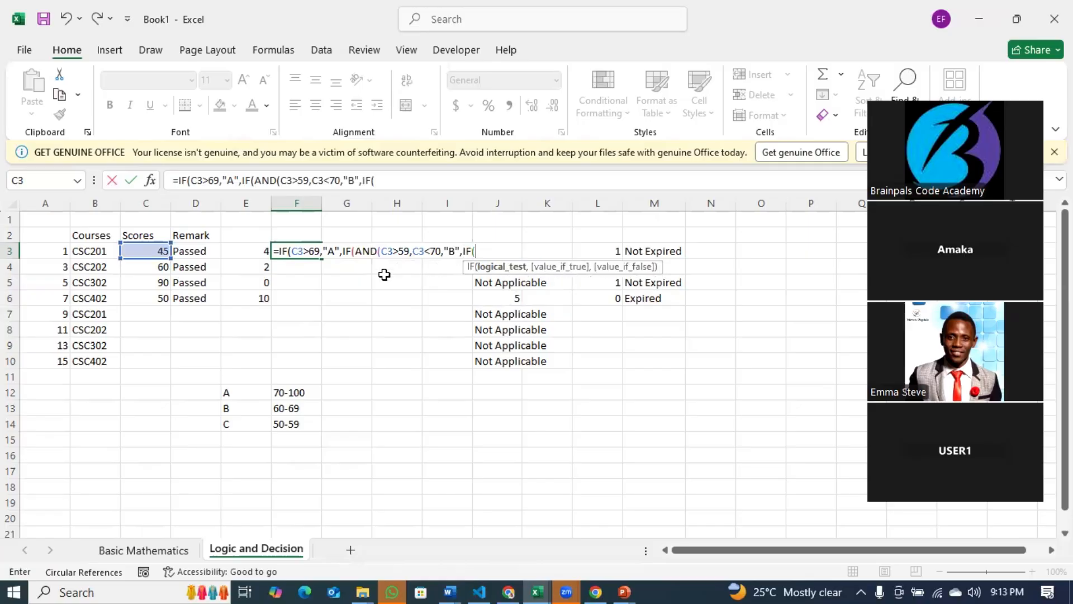
type("AND(")
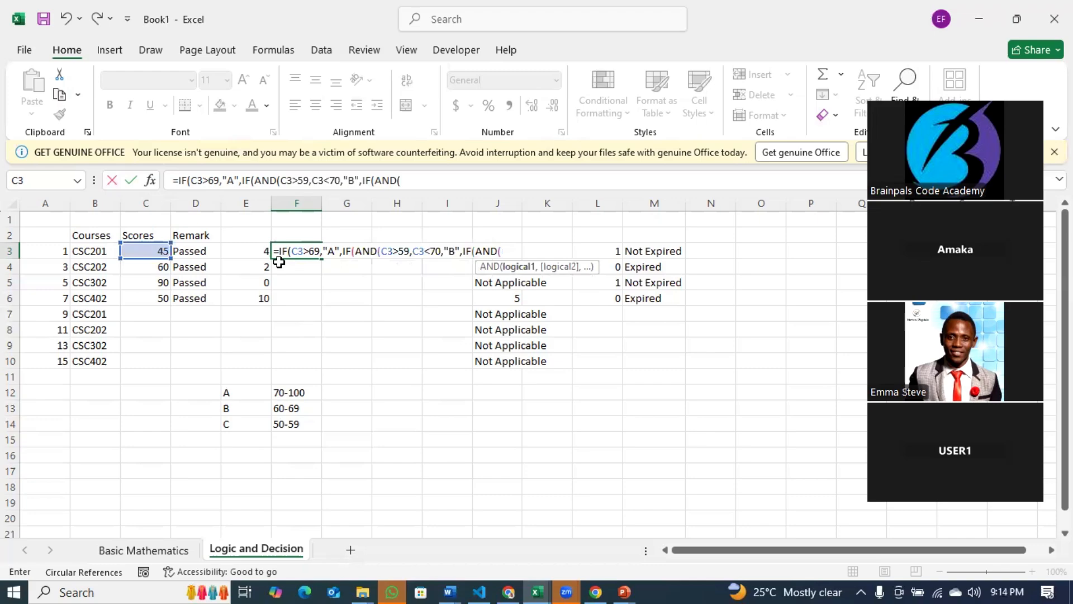
left_click(149, 251)
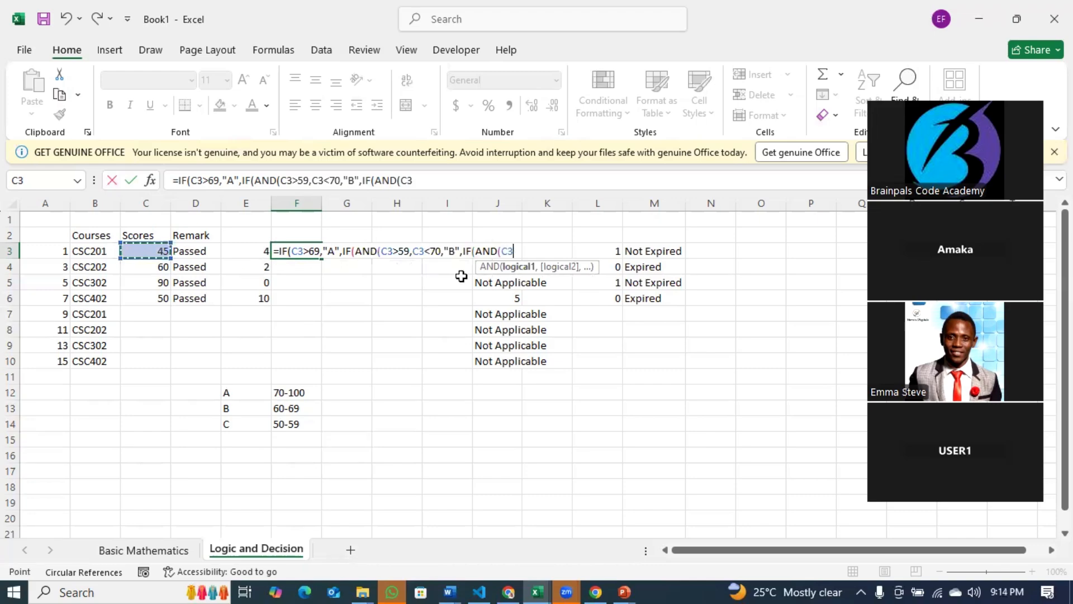
type(">49,")
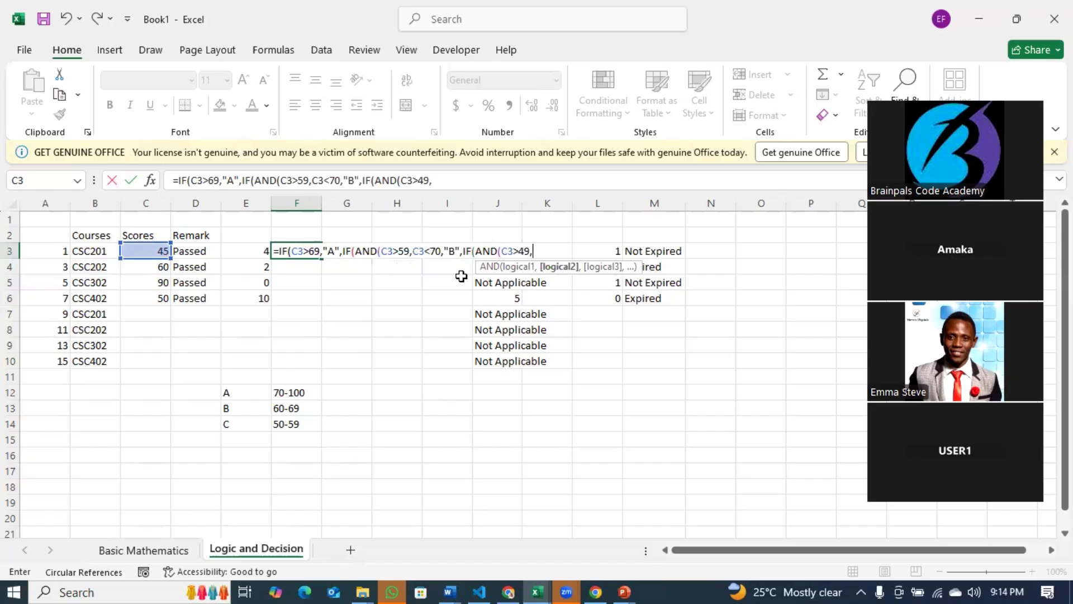
left_click(146, 251)
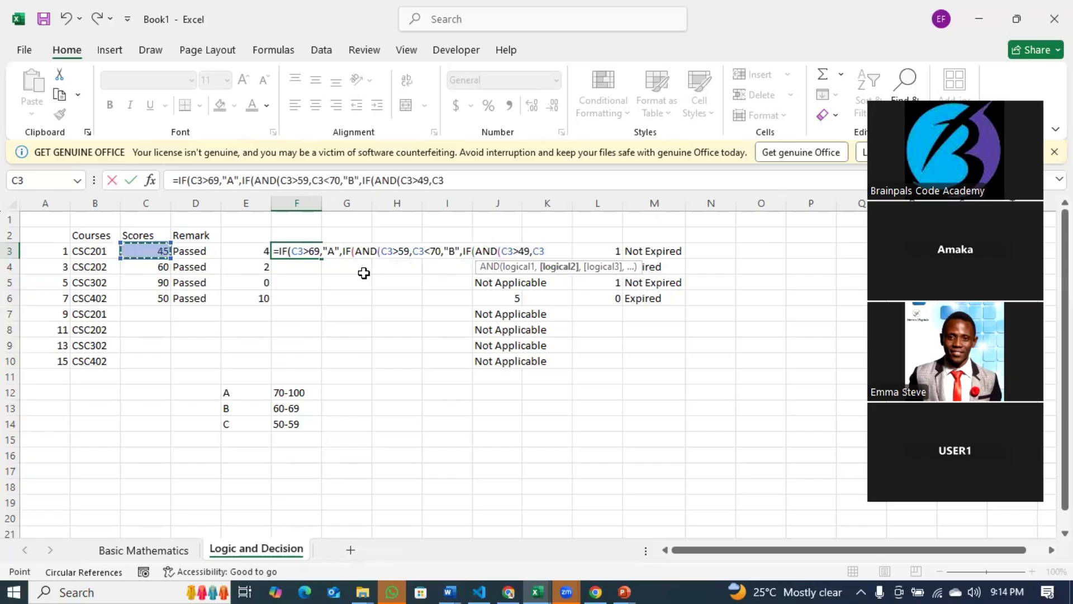
type("<60,")
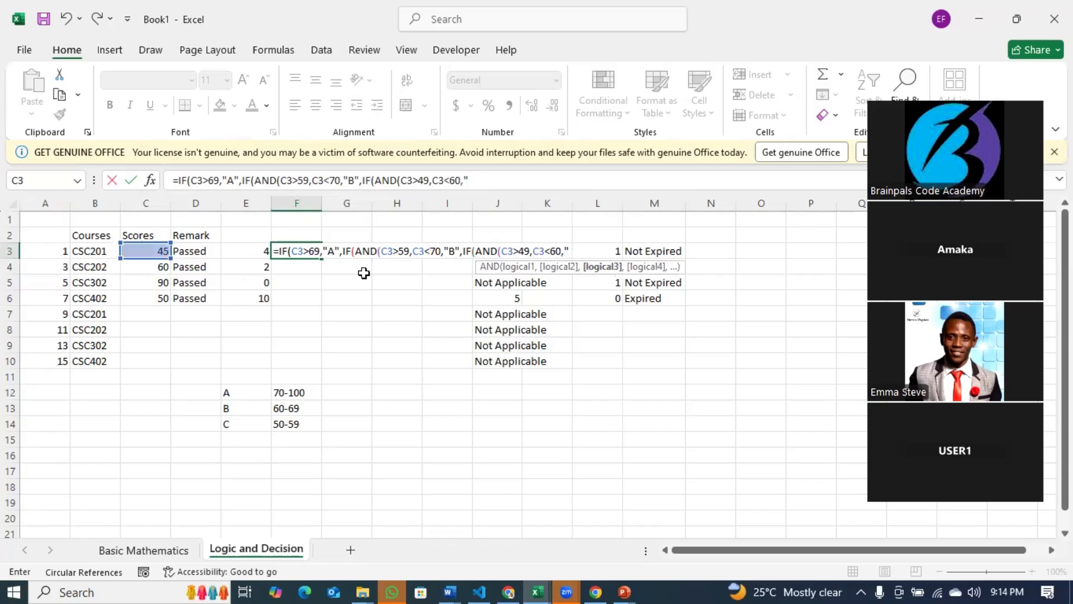
type("\"C\",\"")
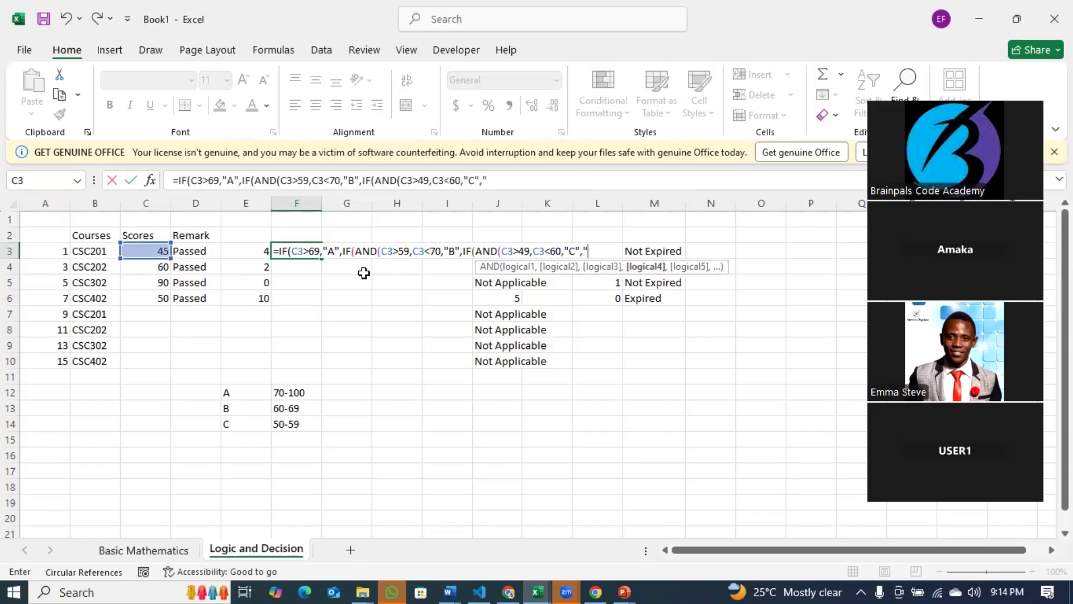
type("D\")))")
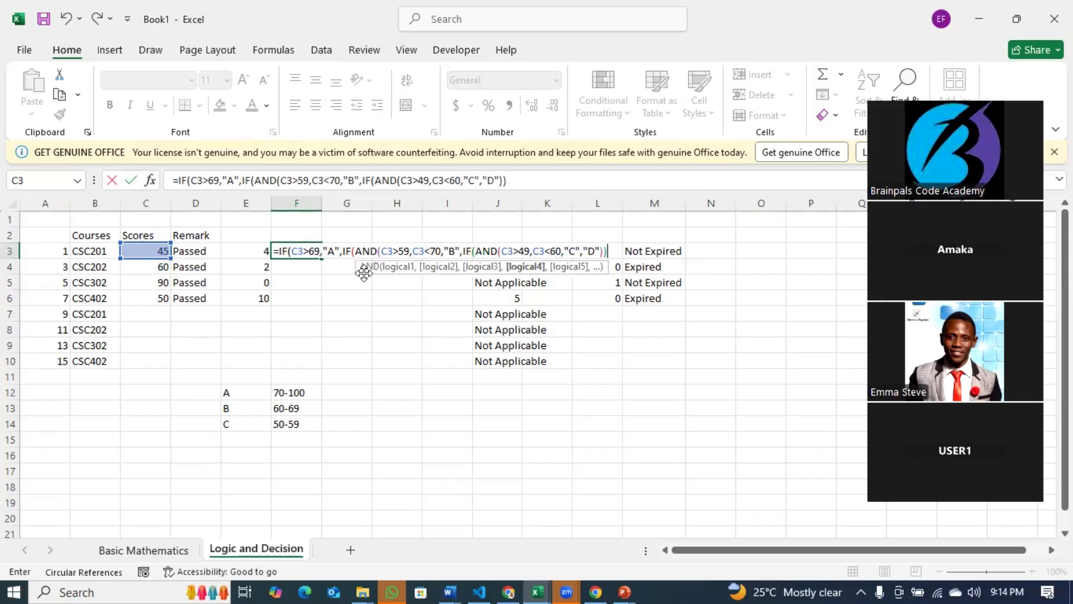
Try to correct the closing parentheses of the F3 grade formula and enter it, then discard the entry.
key("Return")
key("Return")
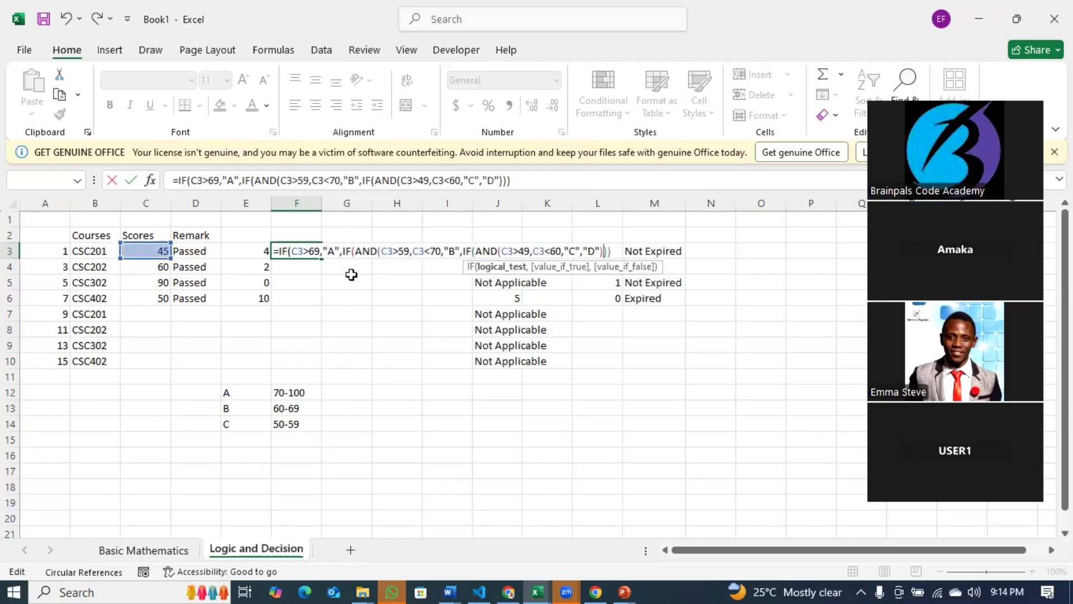
key("BackSpace")
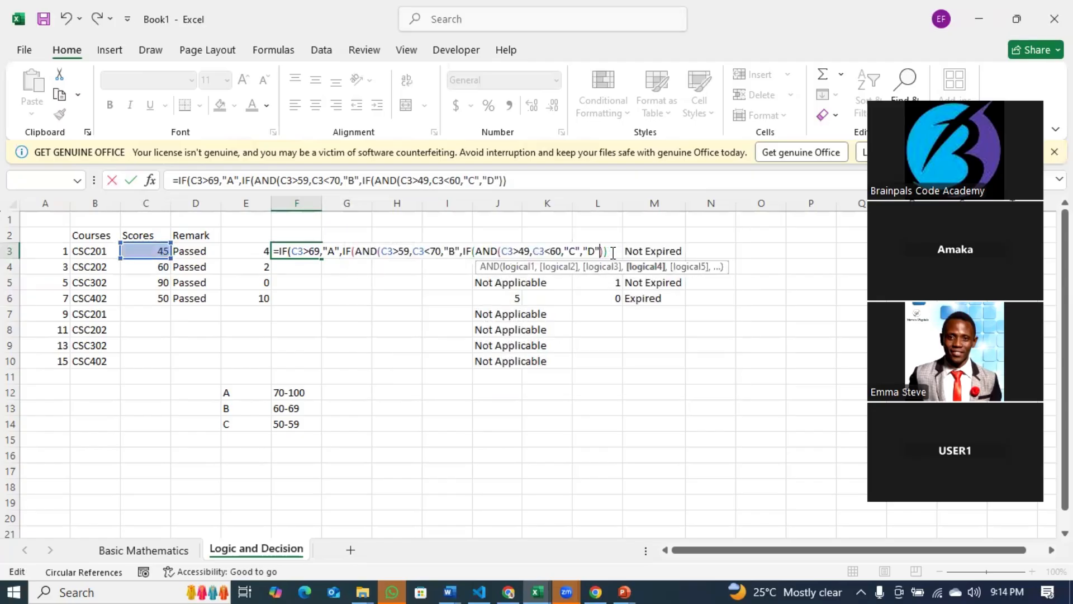
key("Return")
key("Return")
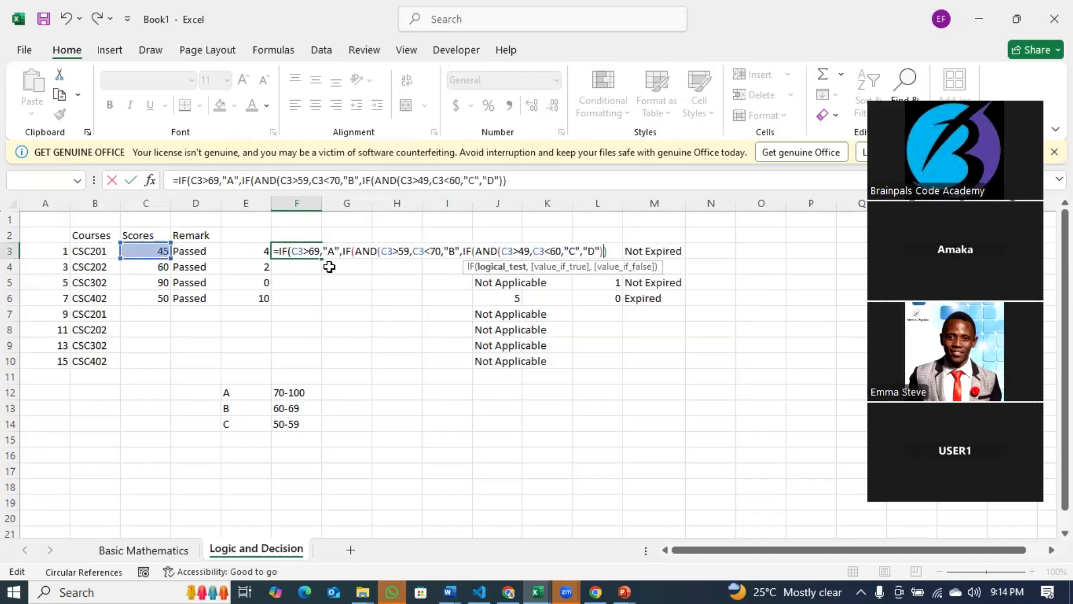
left_click(354, 252)
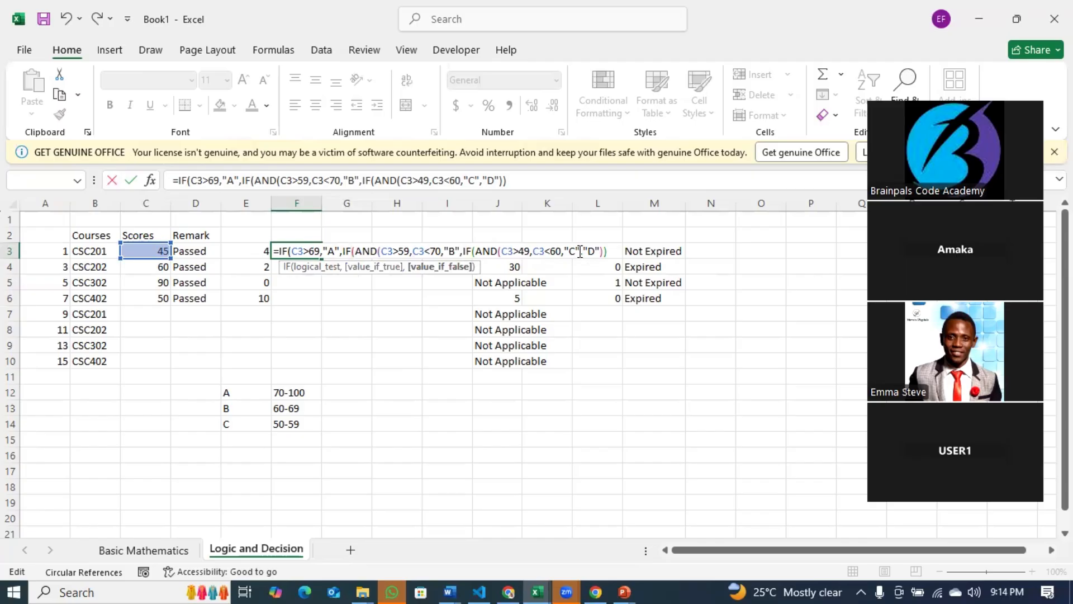
left_click(614, 253)
type(")")
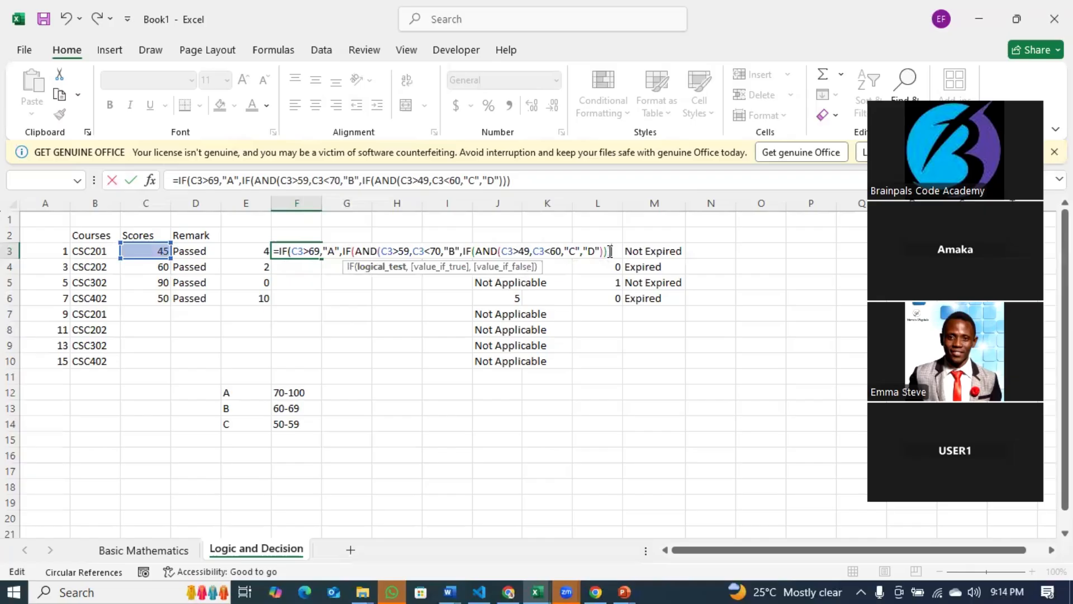
type(")")
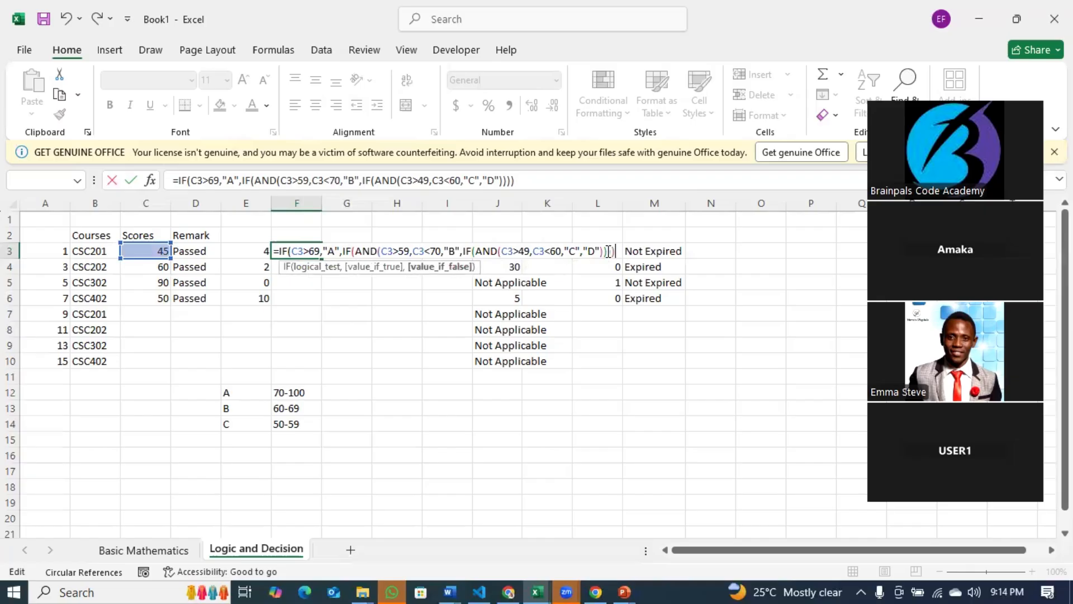
key("Return")
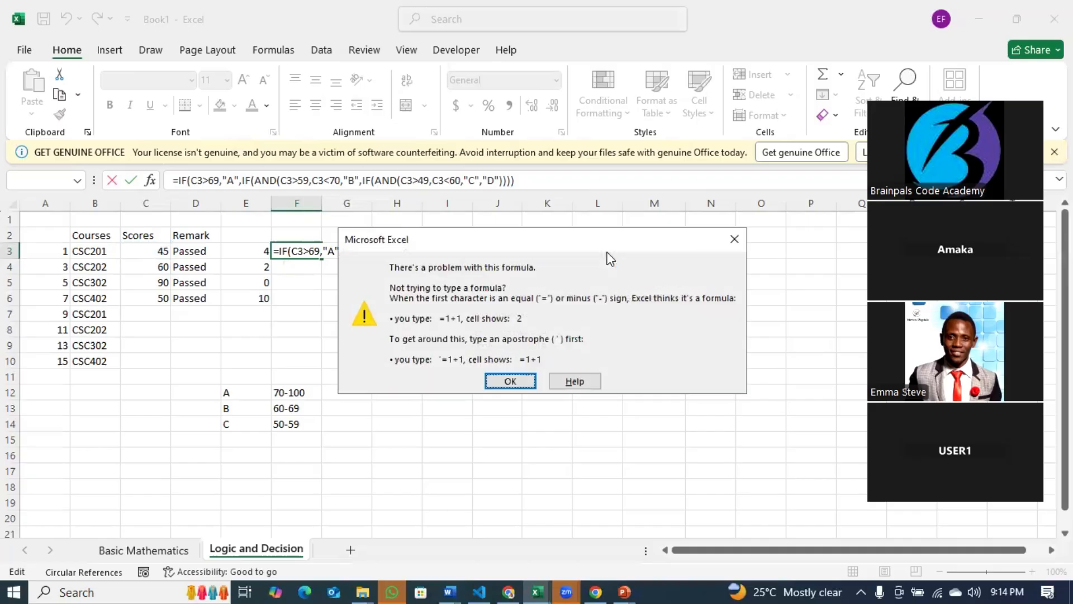
key("Return")
key("Escape")
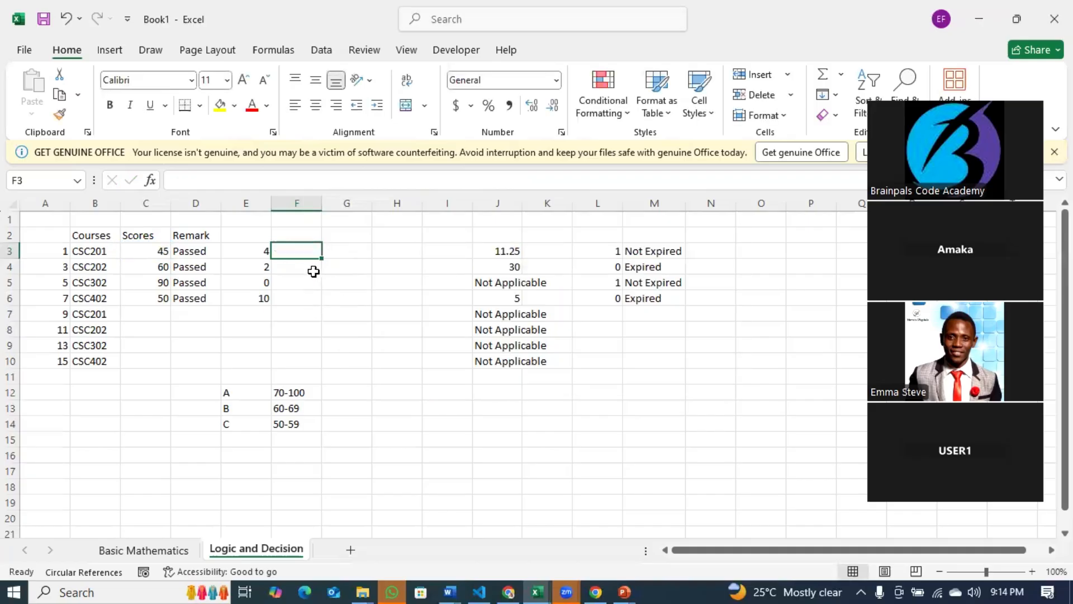
Undo the last score change in C6 and enter =IF(C3>69,"A","B") in F3.
key("ctrl+z")
left_click(299, 253)
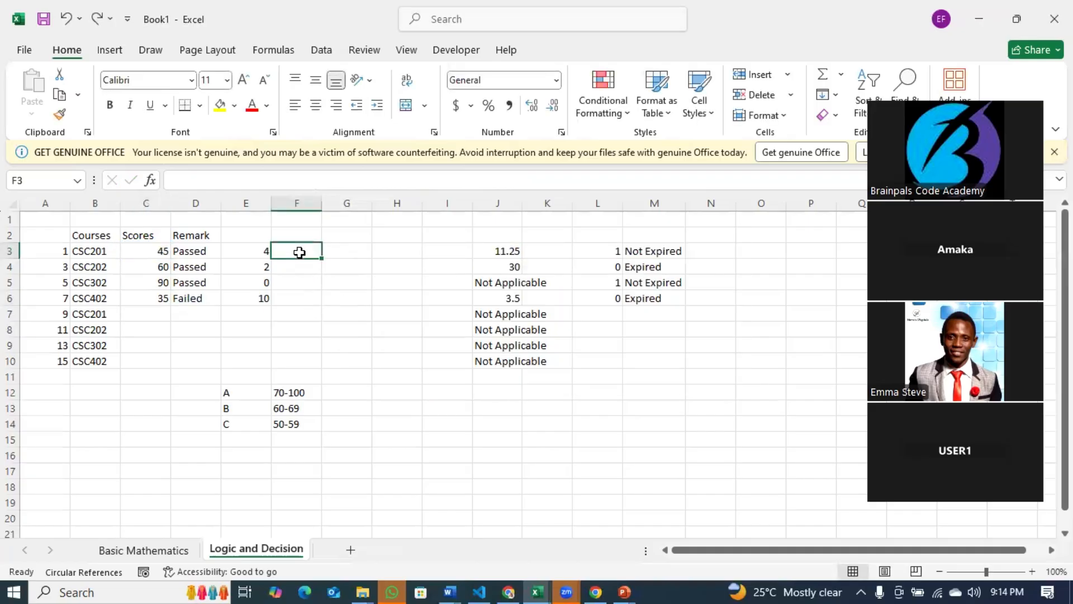
type("=if")
key("Tab")
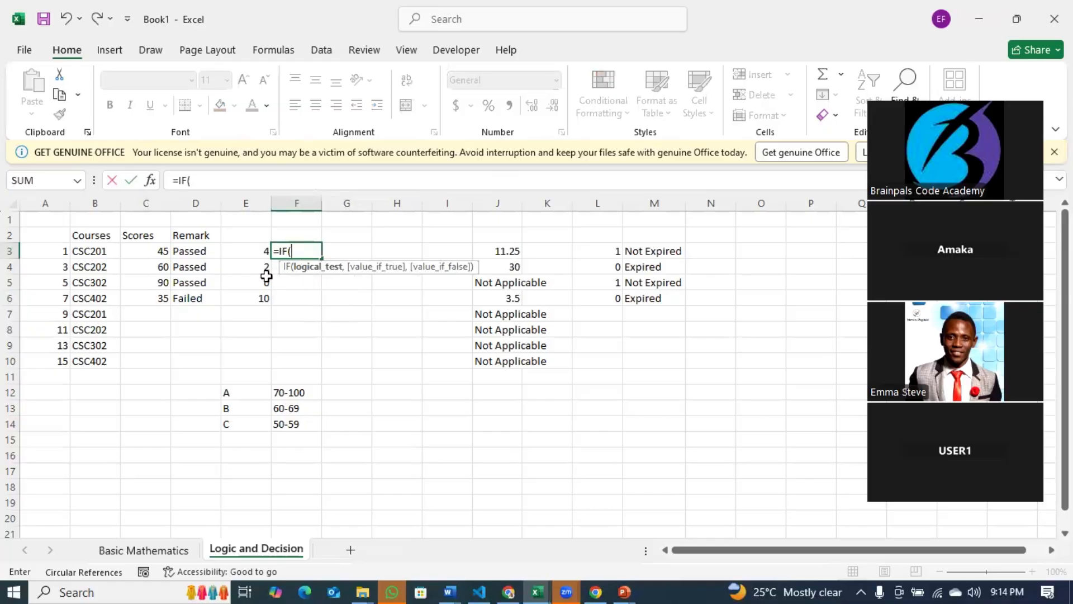
left_click(159, 253)
type(">")
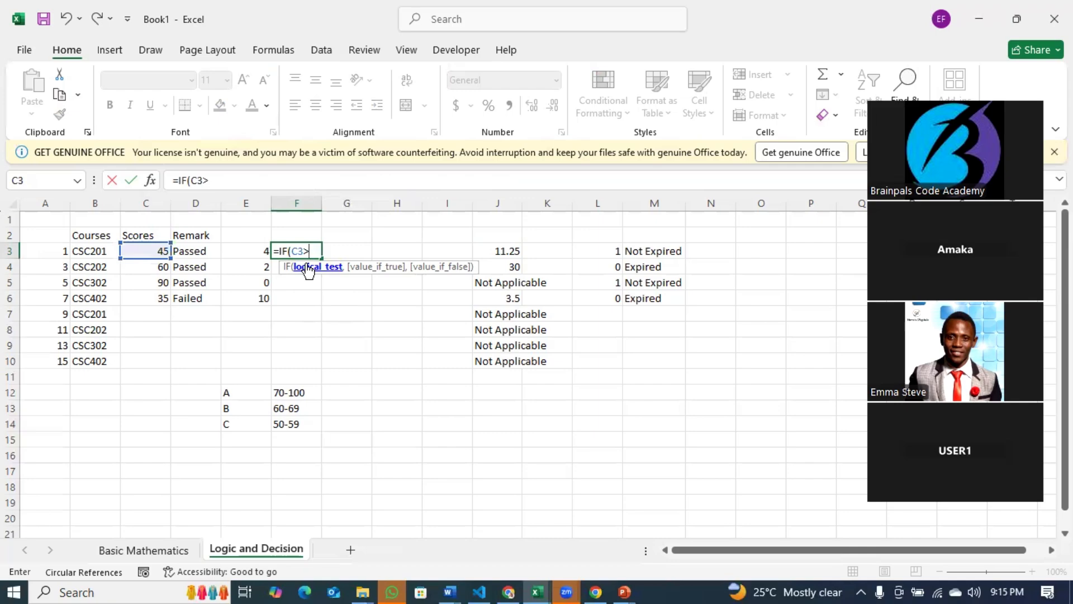
type("69")
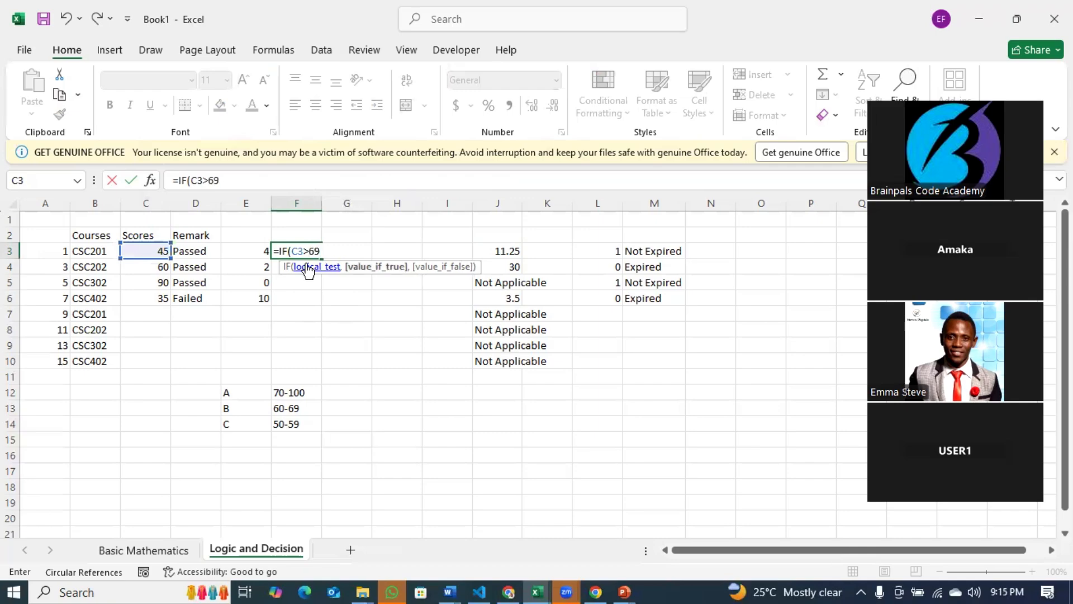
type(",\"A\",\"B")
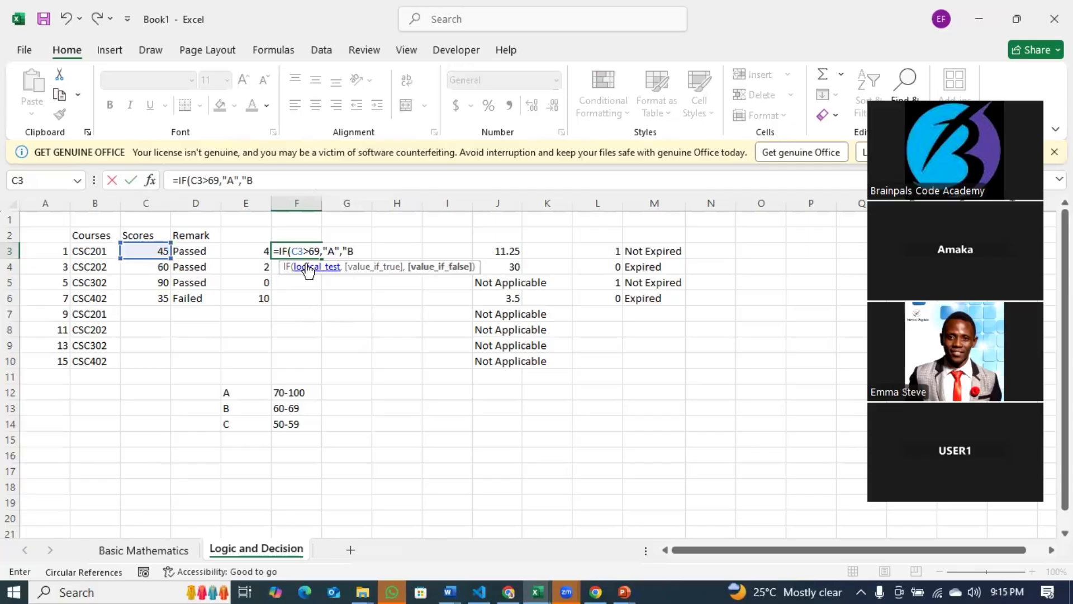
type("\")")
key("Return")
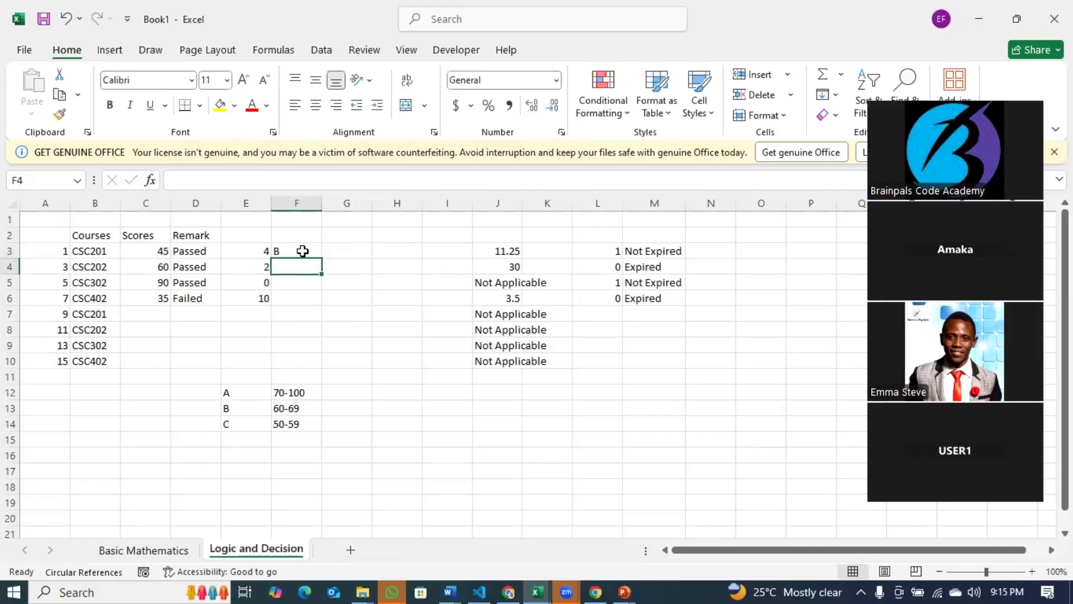
Replace the false value "B" in the F3 formula with an empty nested IF(), keeping both functions closed.
left_click(299, 253)
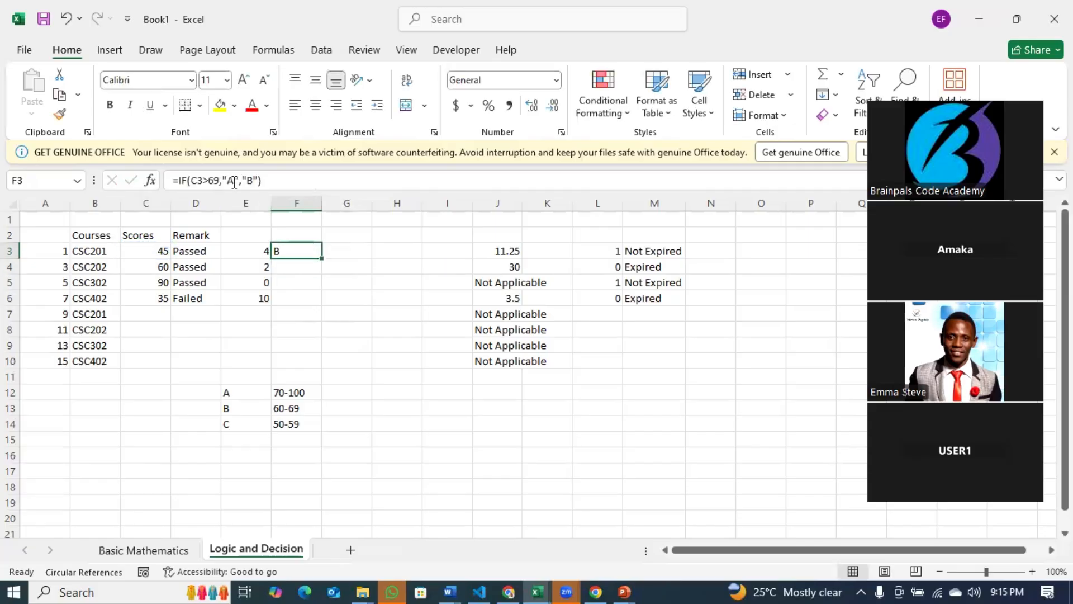
double_click(287, 251)
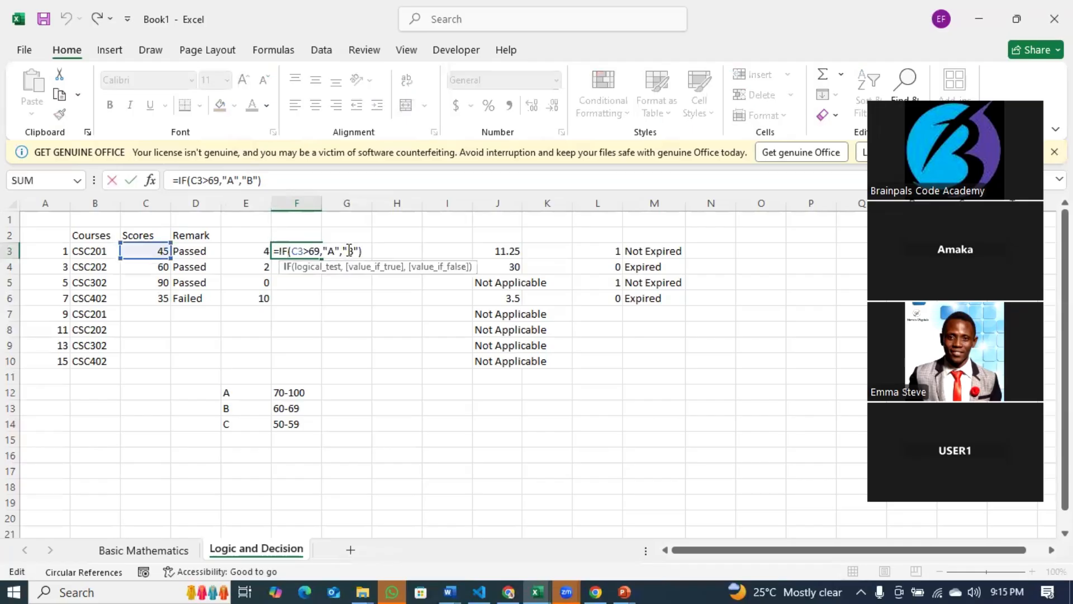
left_click_drag(342, 251, 358, 246)
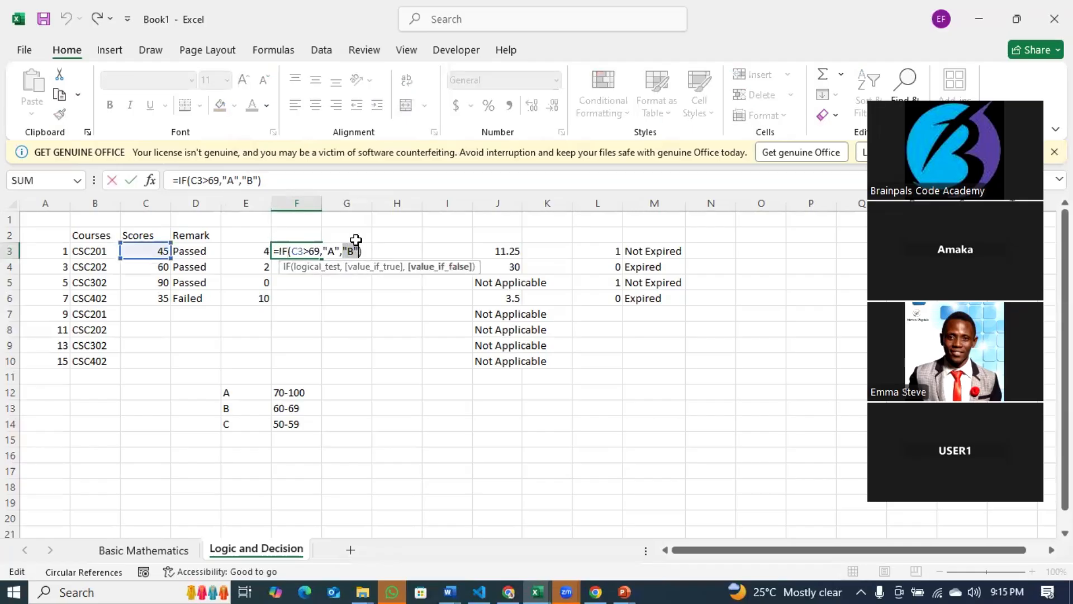
key("BackSpace")
type("if")
key("Tab")
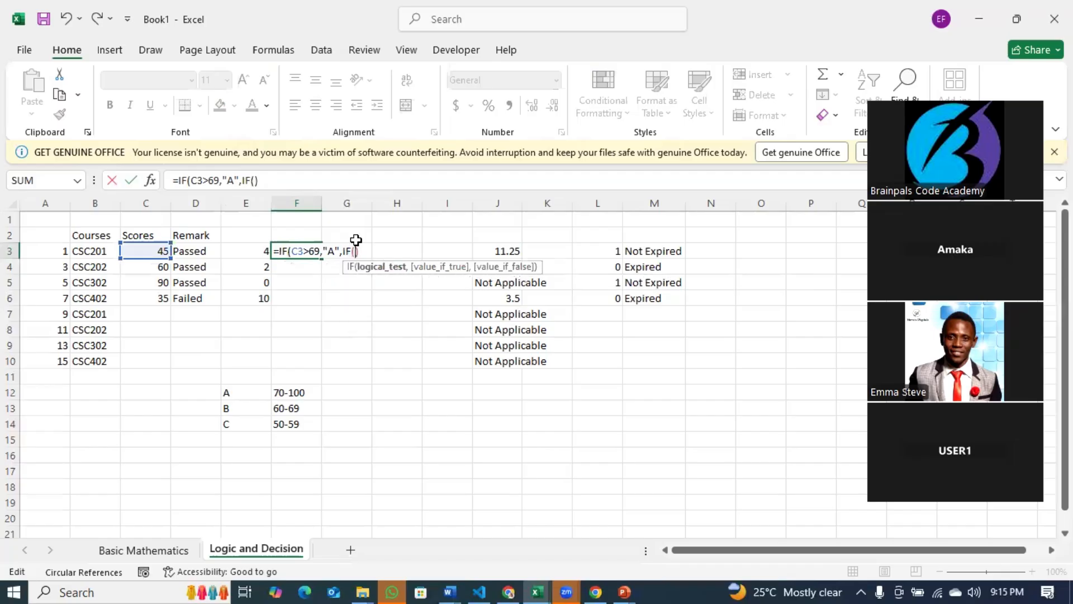
type(")")
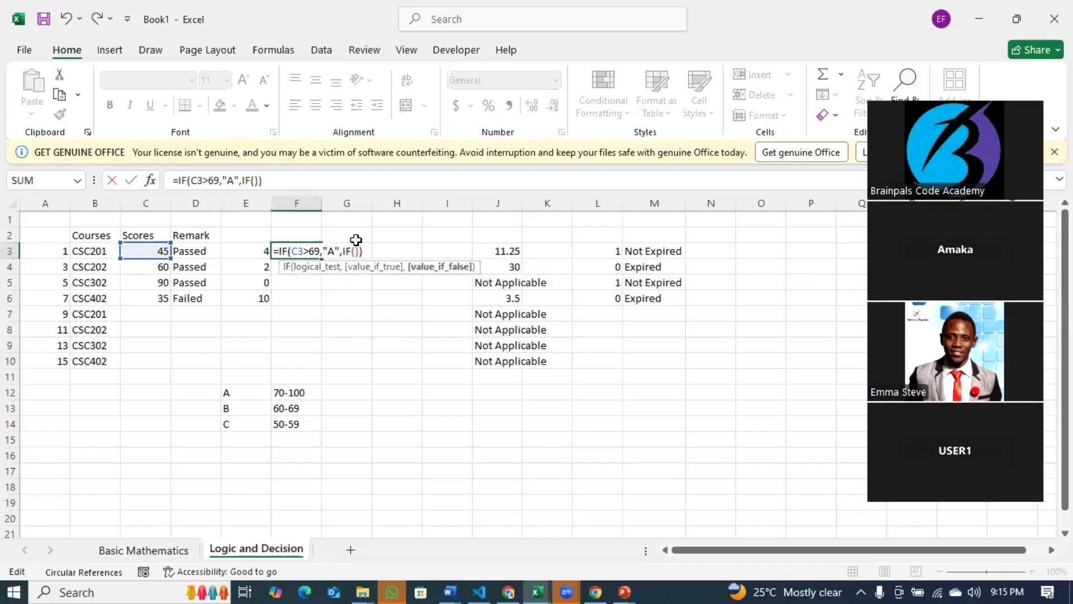
Give the nested IF in the F3 formula the logical test AND(C3>59,C3<70).
key("Left")
type("and")
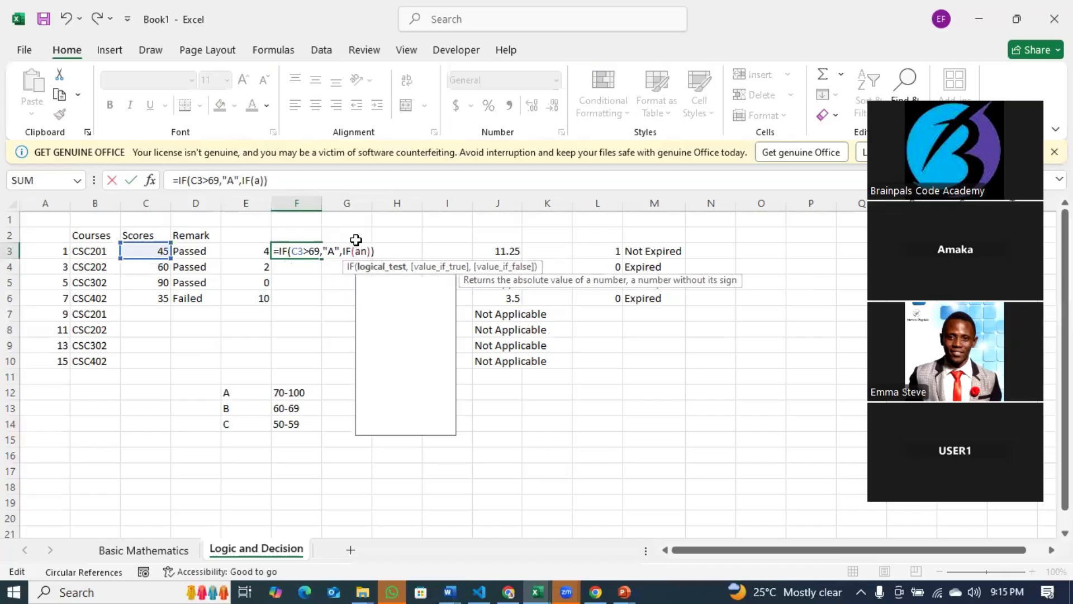
key("Tab")
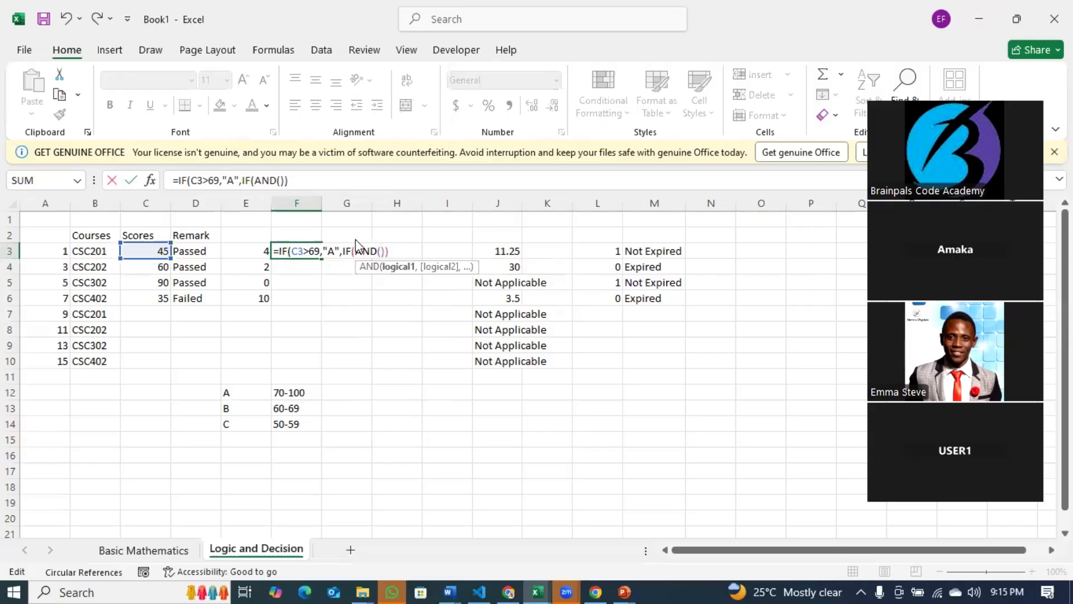
left_click(144, 251)
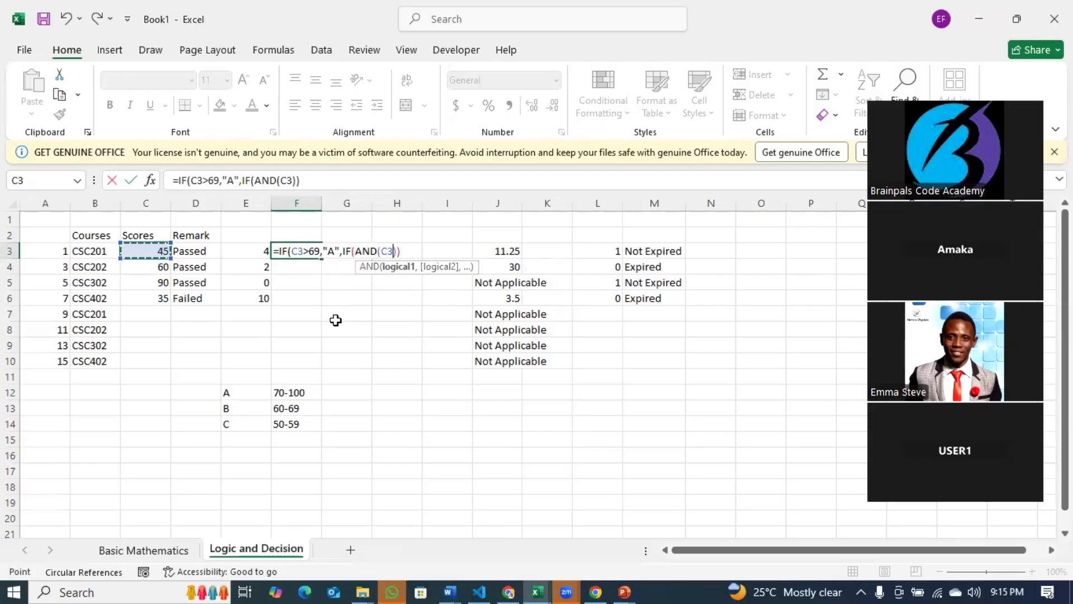
type(">59,")
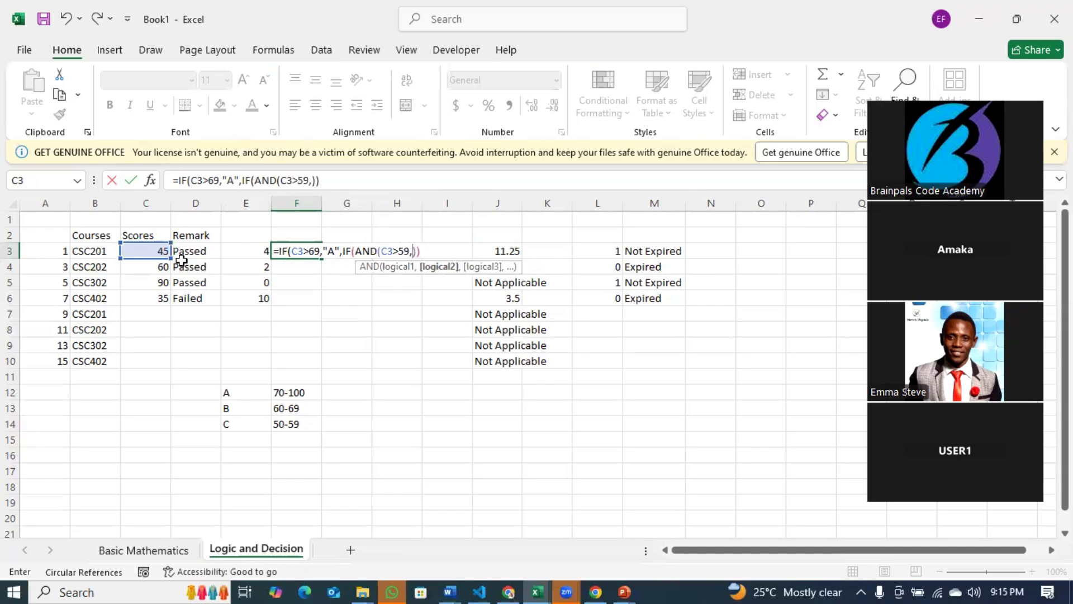
left_click(149, 251)
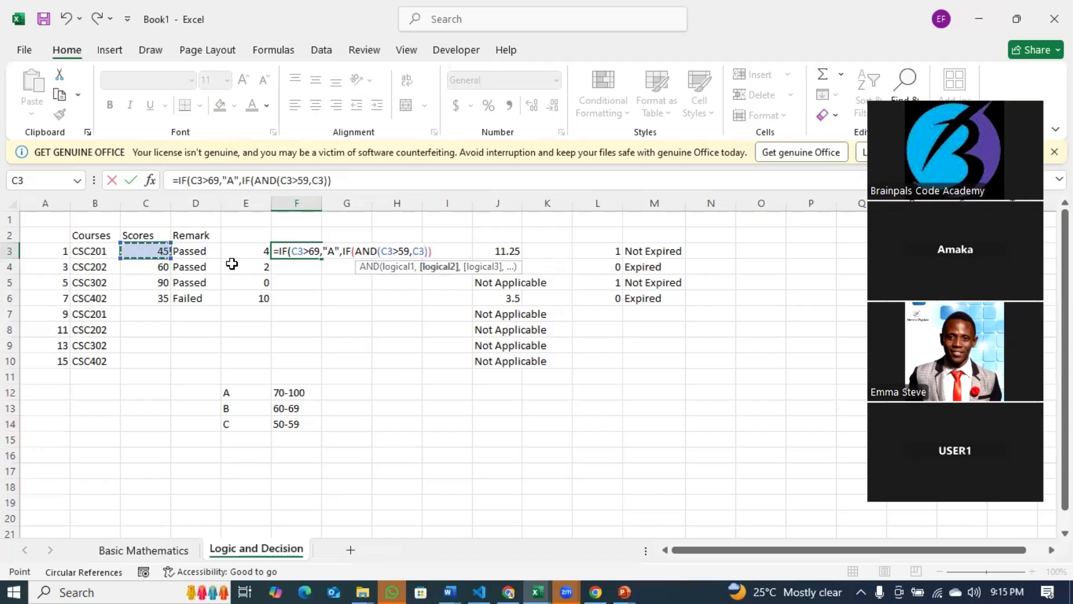
type("<")
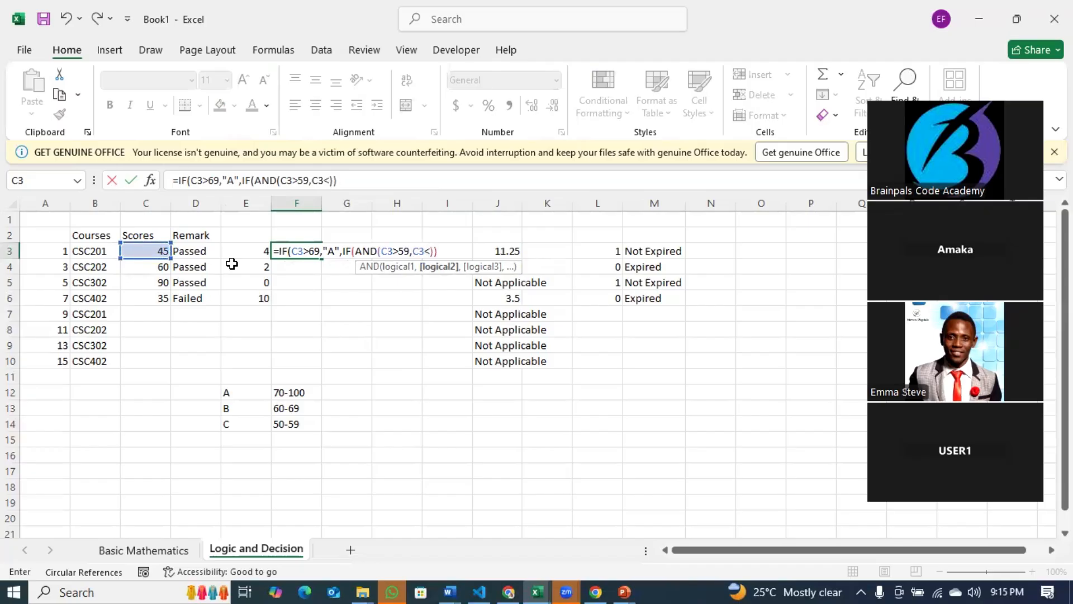
type("70")
Set "B" as the nested IF's true value and add another empty IF() as its false value.
left_click(445, 251)
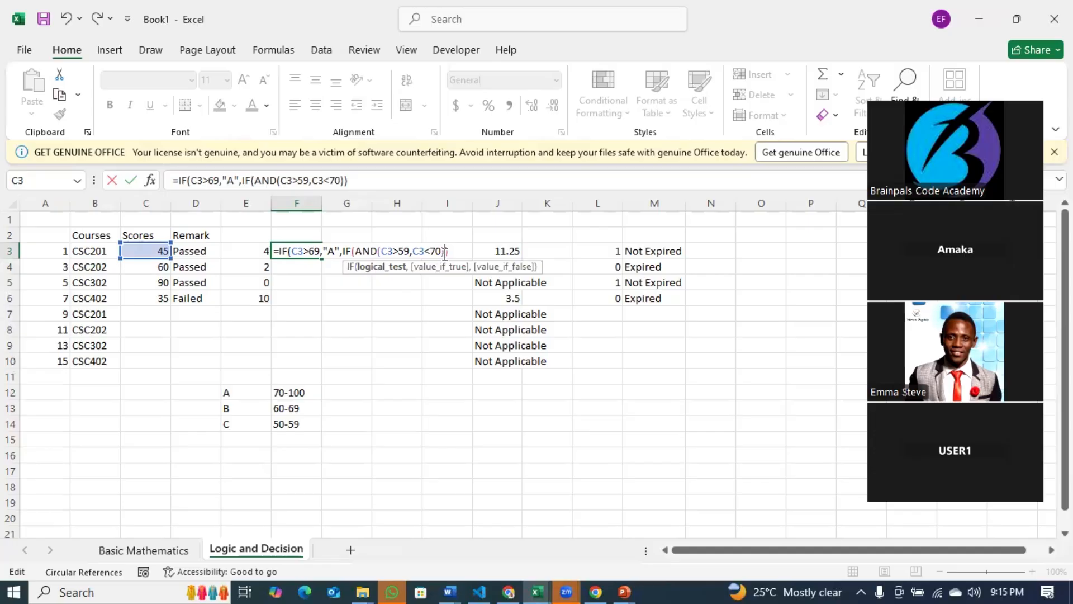
type(",\"")
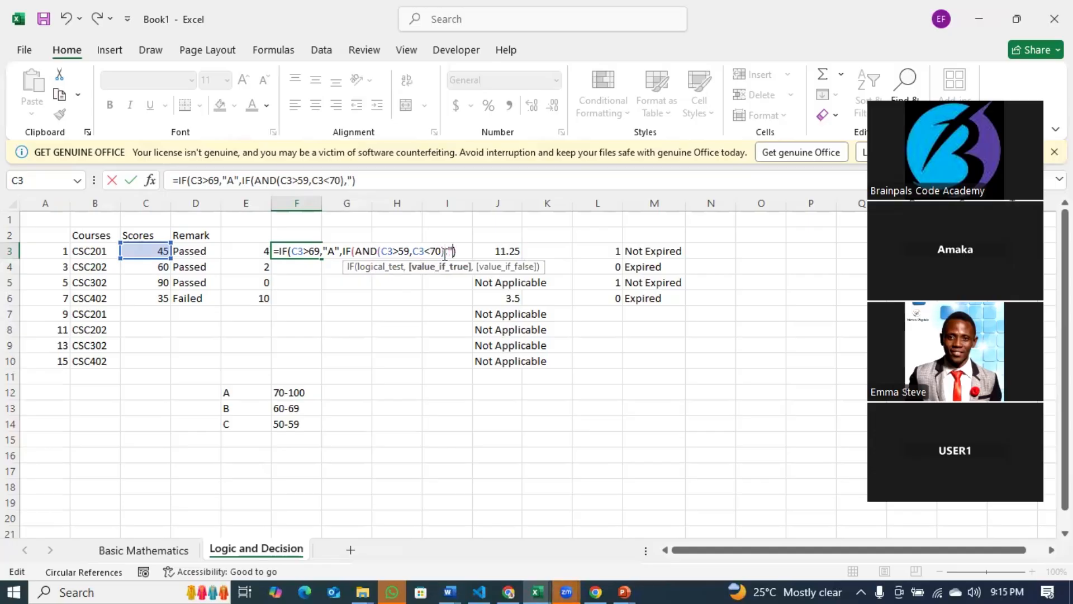
type("B\"")
left_click_drag(361, 250, 447, 250)
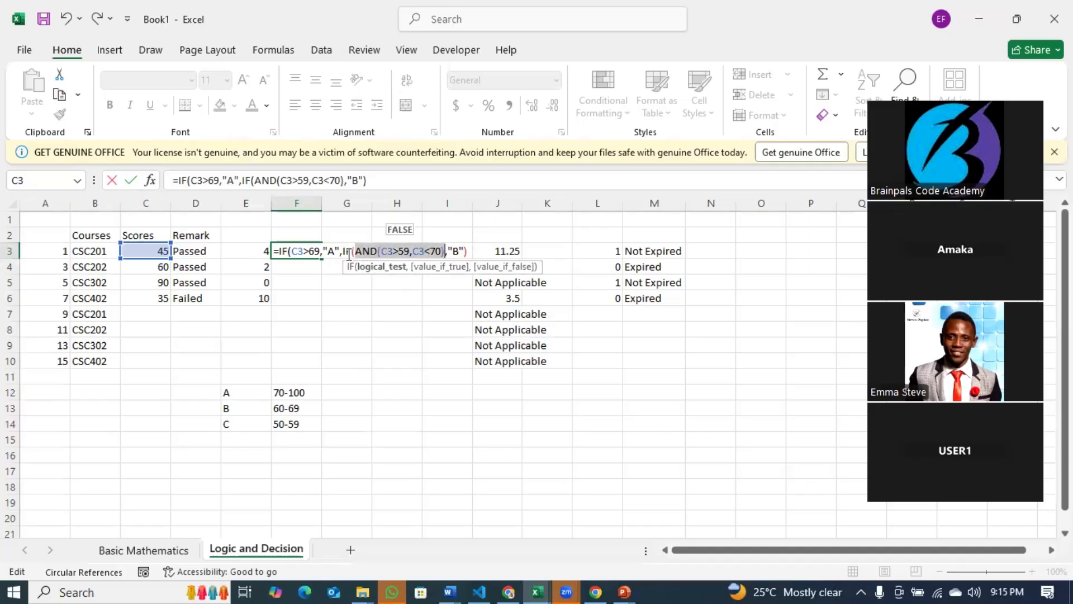
left_click(464, 251)
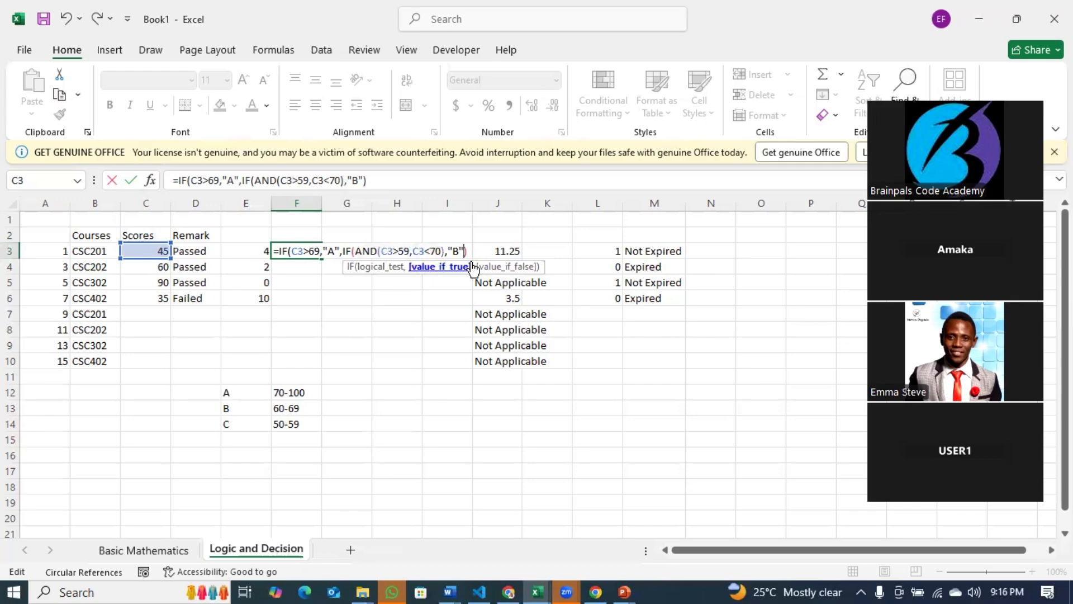
type(",")
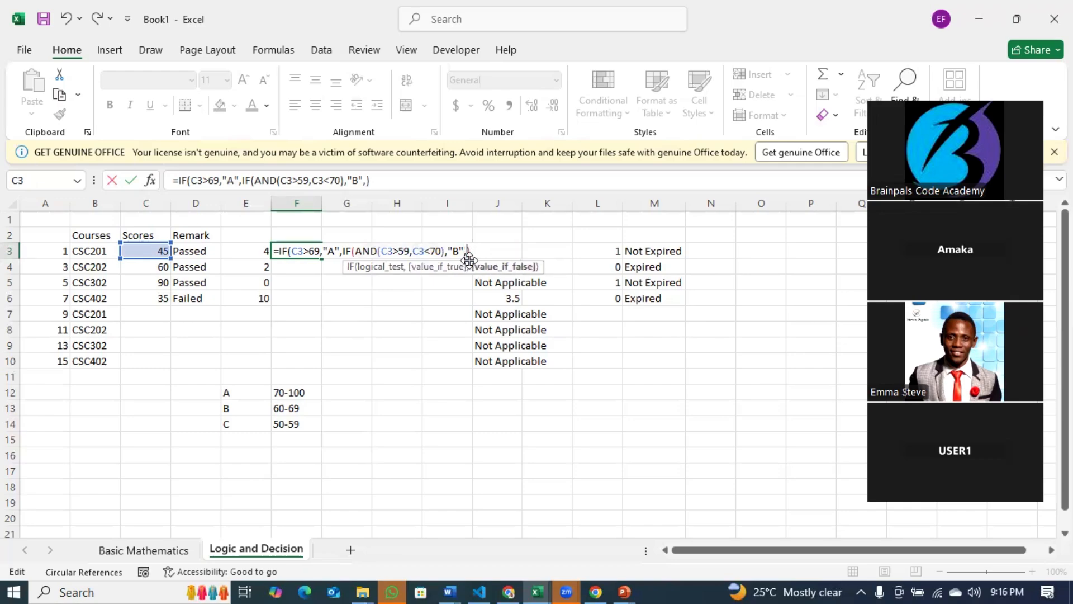
type("IF()")
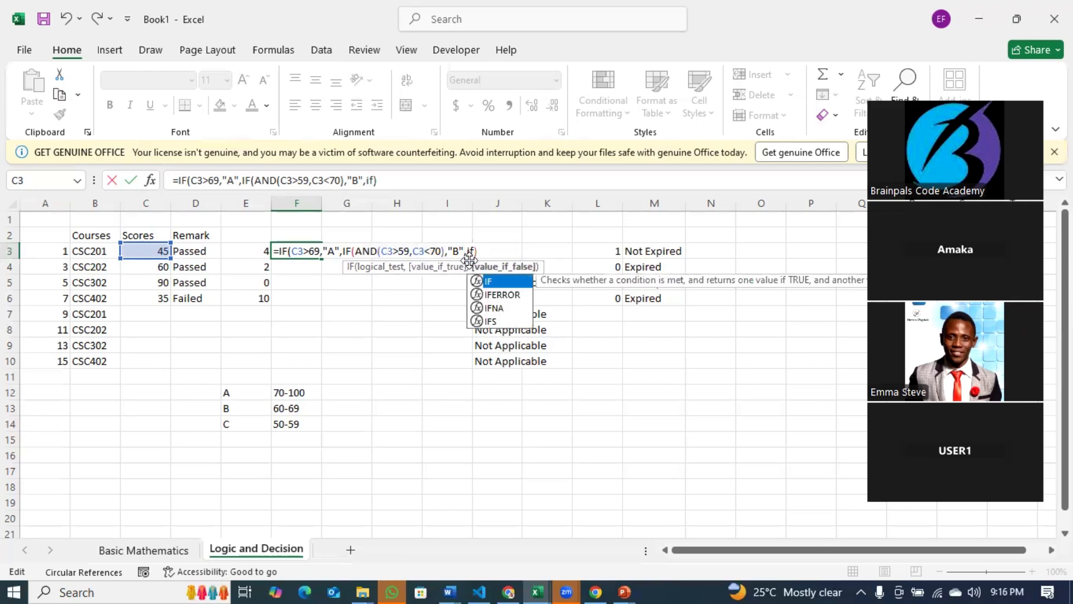
type(")")
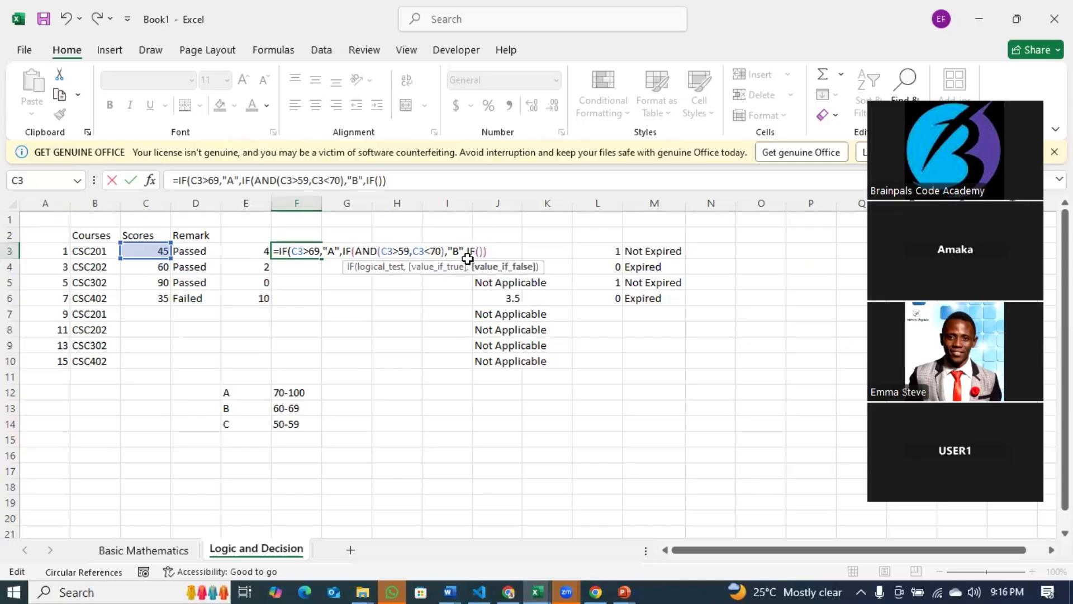
Give the innermost IF in the F3 formula the logical test AND(C3>49,C3<60).
key("Left")
key("Left")
type("AND(")
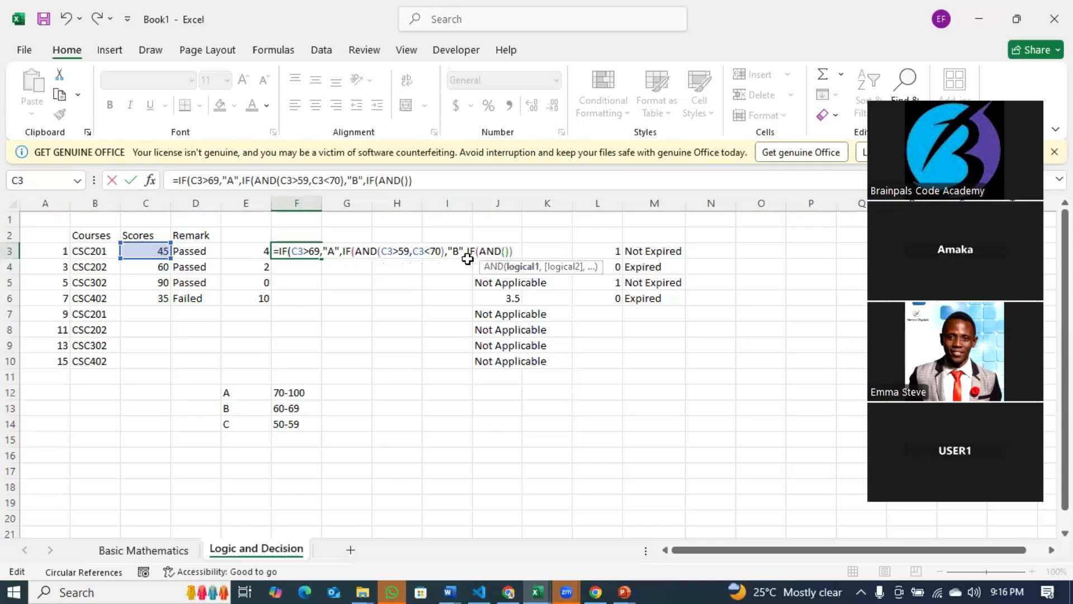
left_click(153, 251)
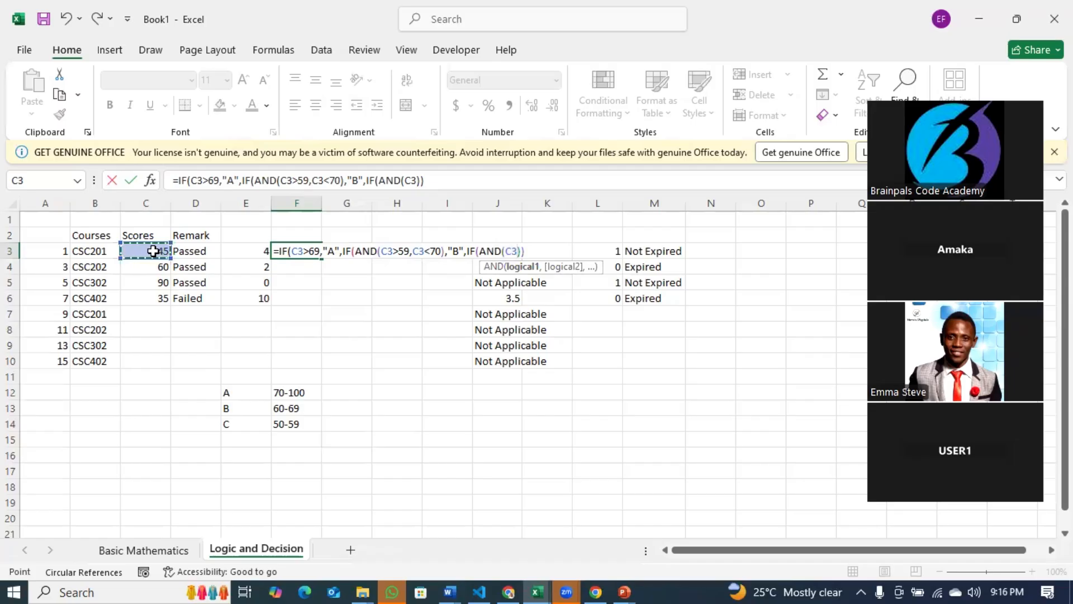
type(">4")
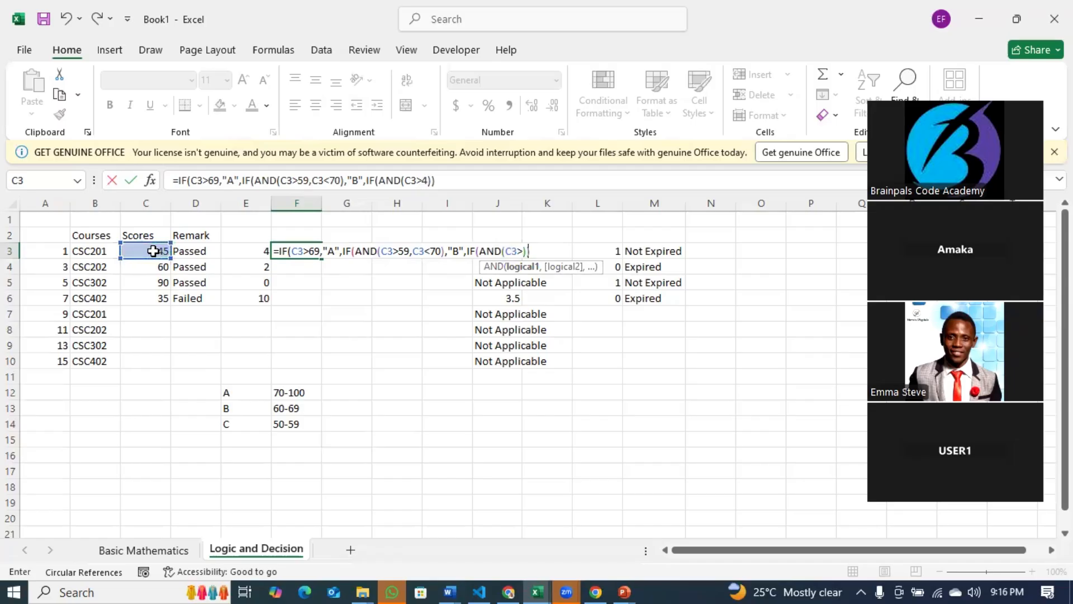
type("9,")
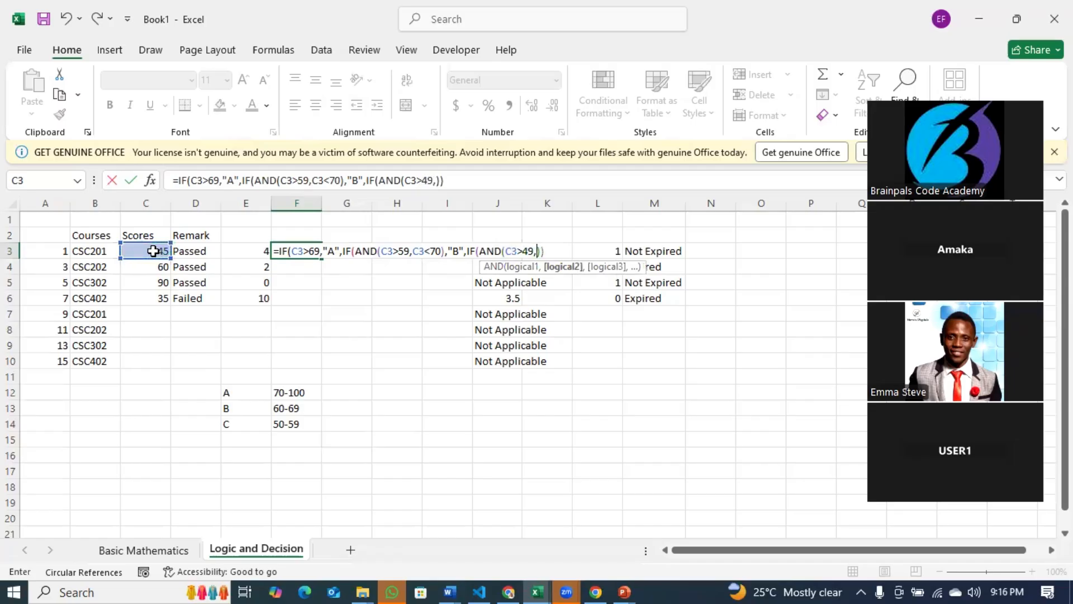
left_click(153, 251)
type("<60")
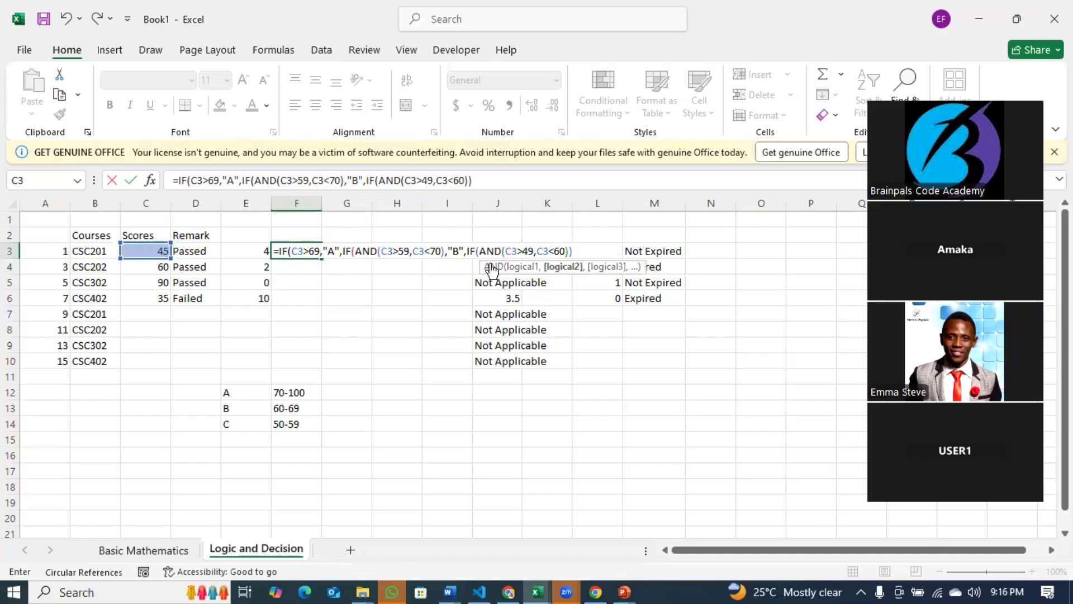
Complete the innermost IF with "C" as the true value and "D" as the false value, and enter the F3 formula.
left_click(570, 251)
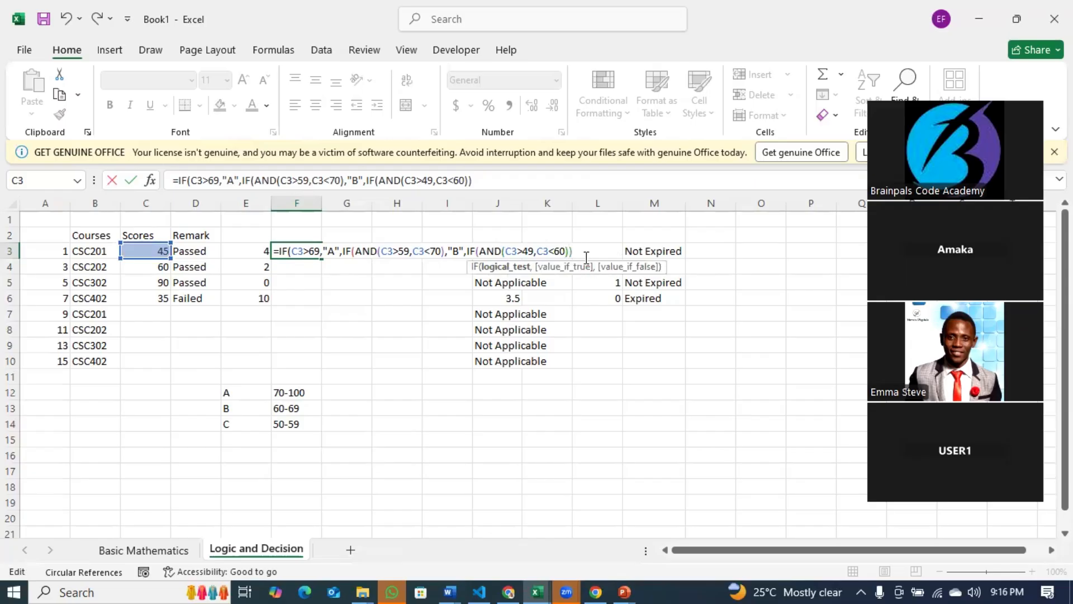
type(",\"C\"")
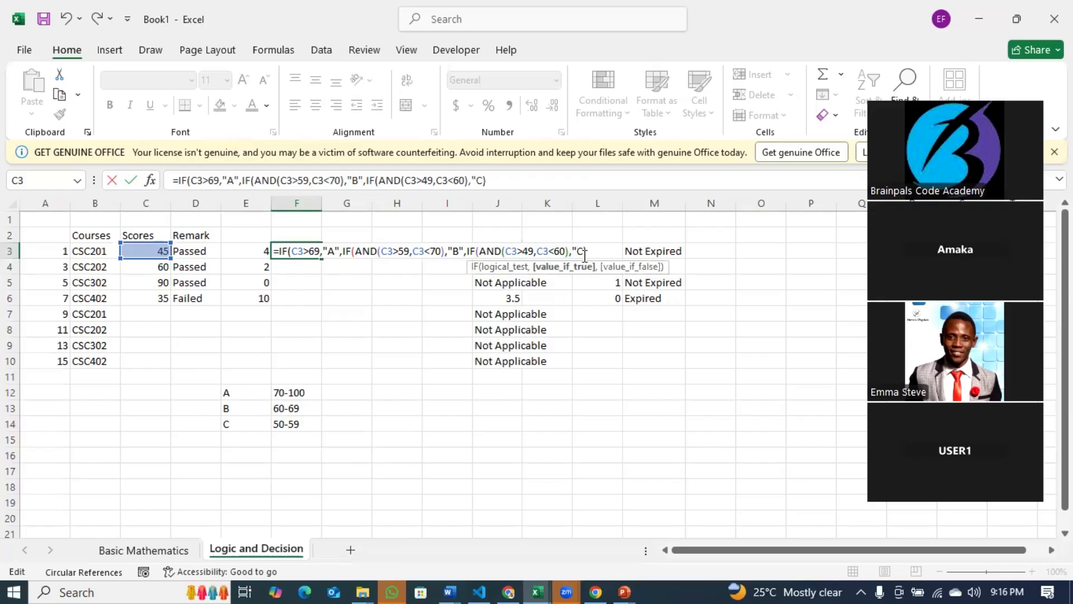
type(",\"D\"")
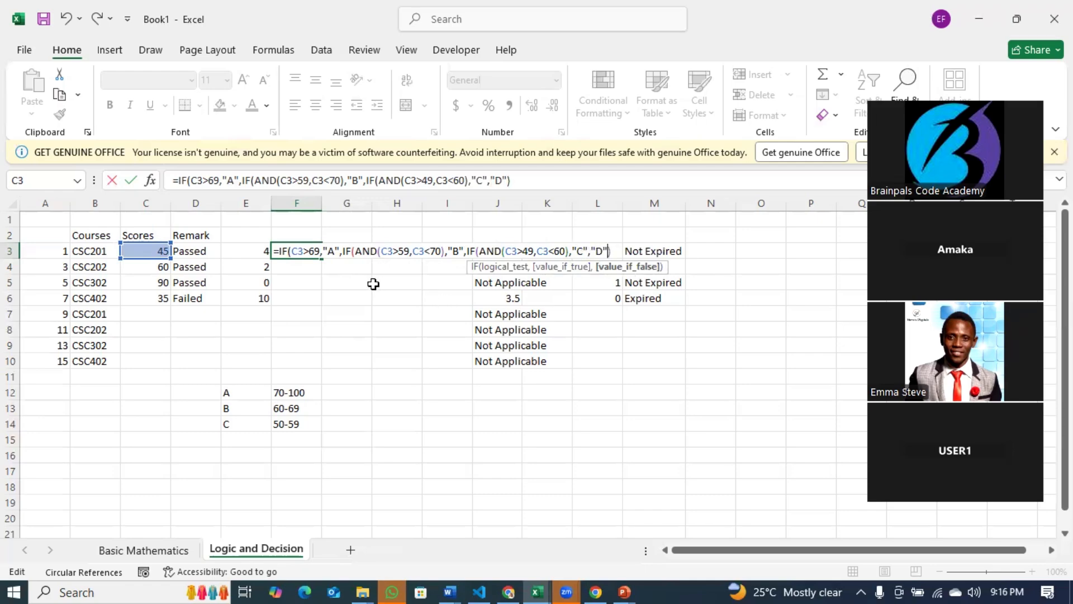
left_click_drag(350, 250, 384, 251)
left_click(382, 251)
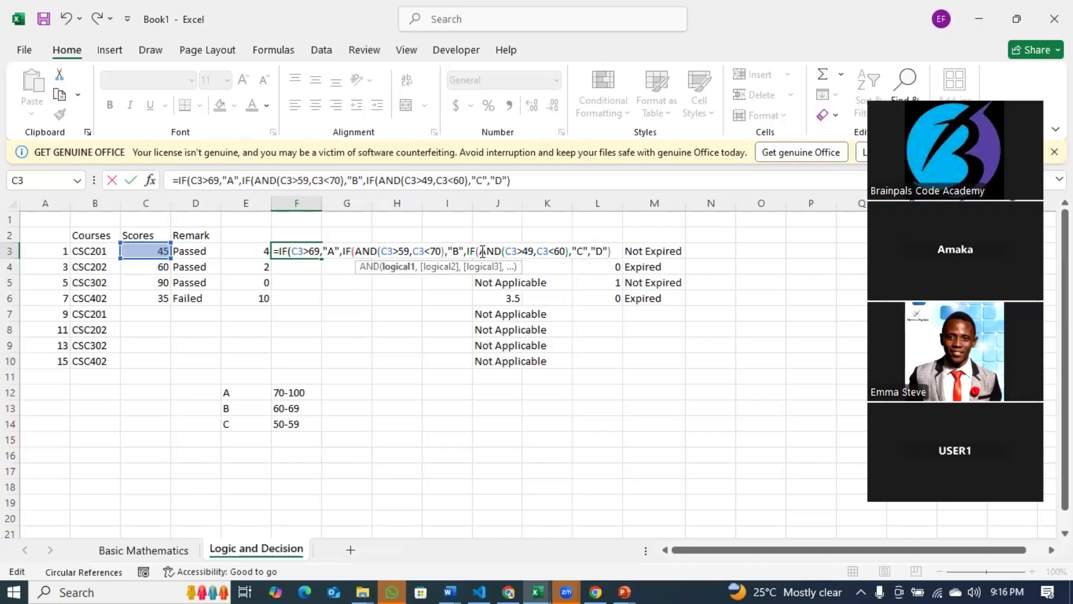
left_click(616, 252)
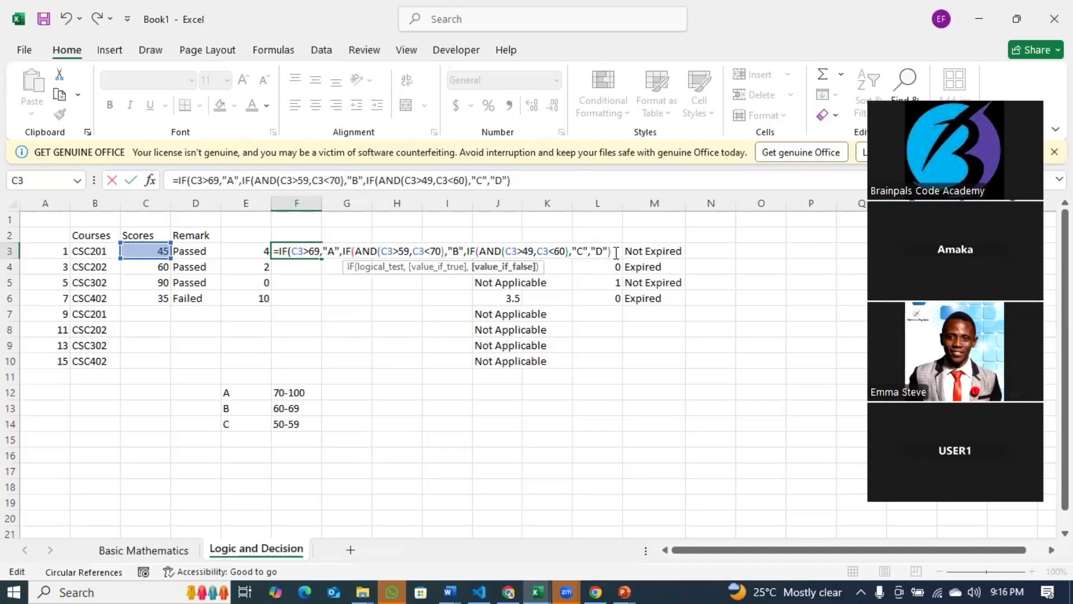
key("Return")
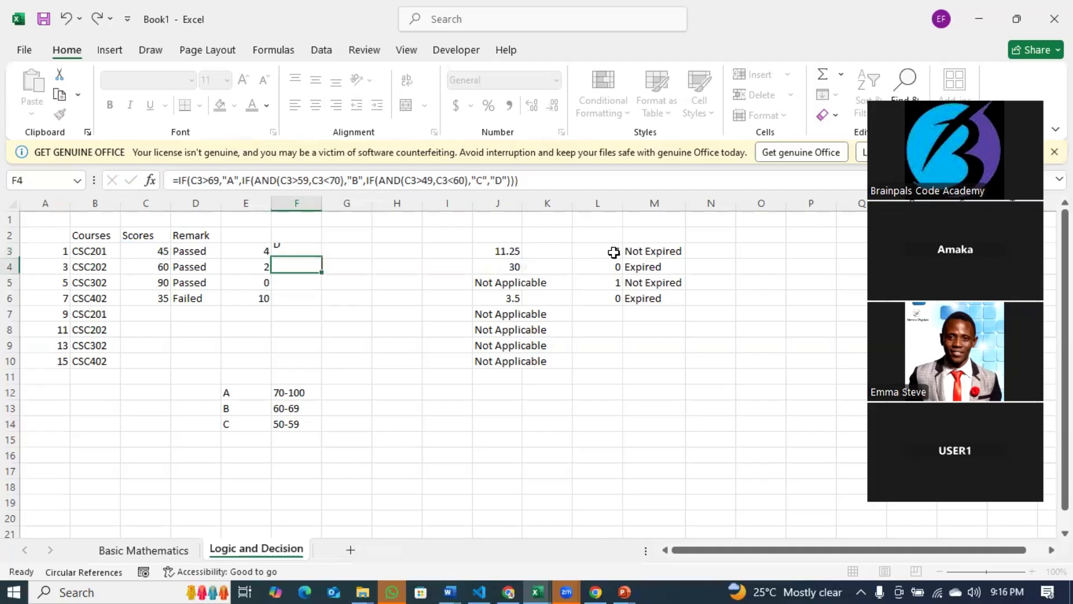
Fill the F3 grade formula down to F10 and check the copied formulas in the column.
left_click(314, 250)
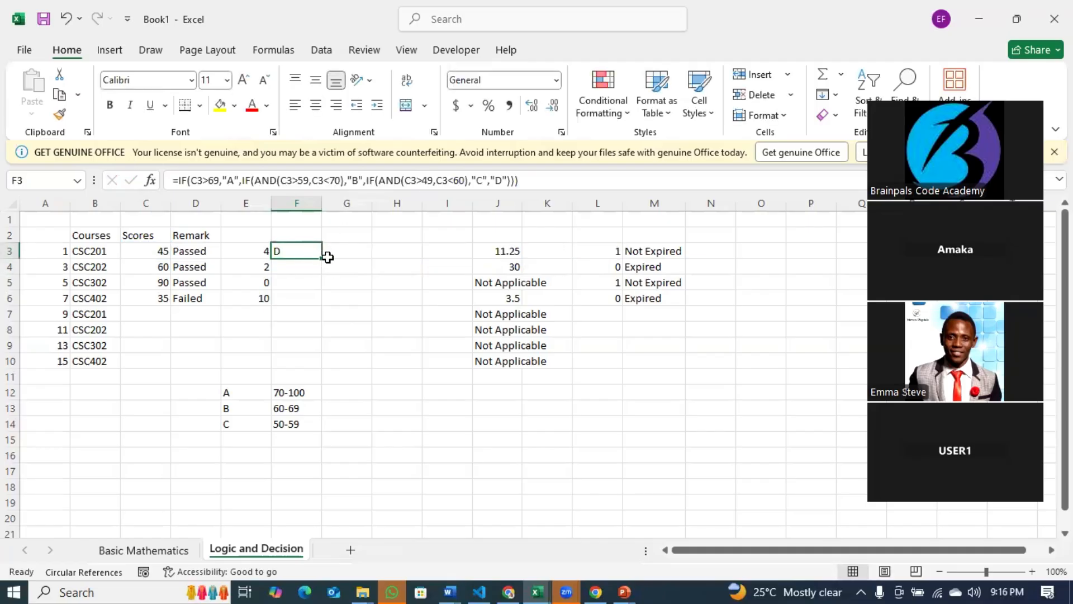
left_click_drag(322, 258, 313, 361)
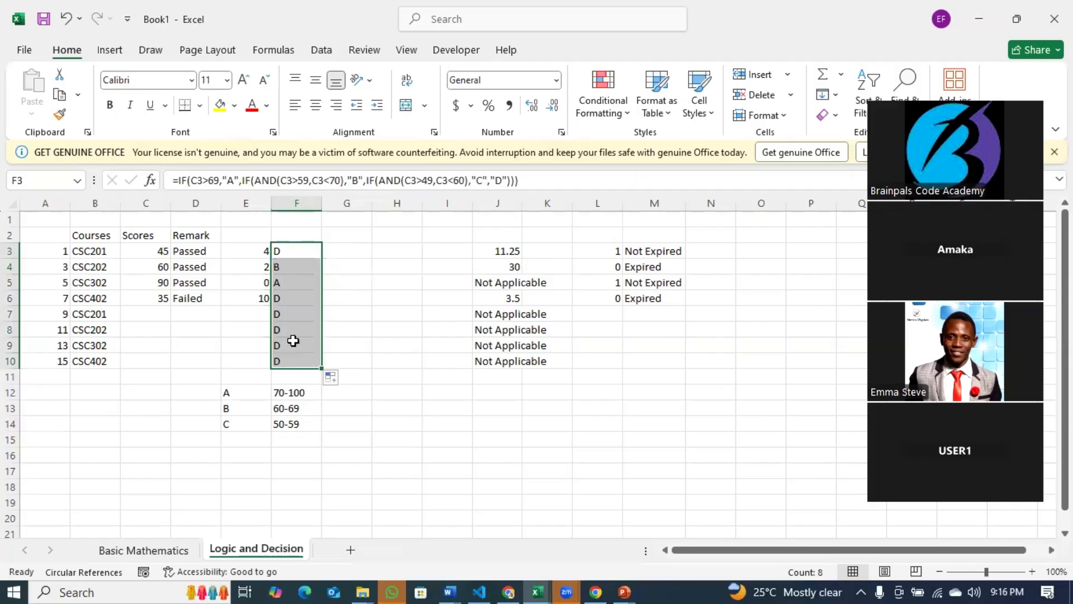
left_click_drag(288, 270, 291, 299)
left_click(287, 269)
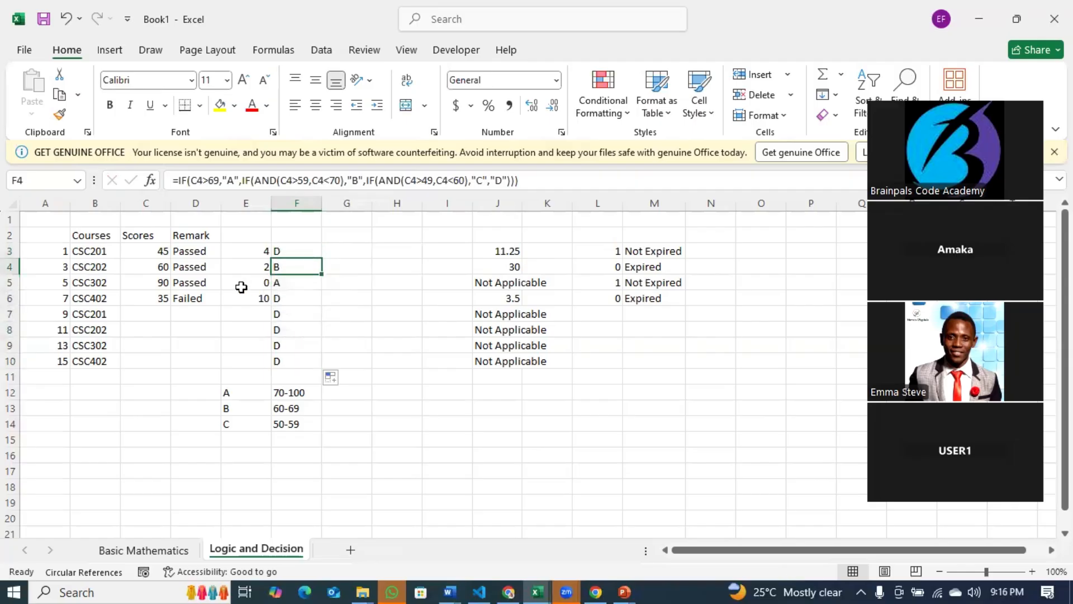
left_click(282, 283)
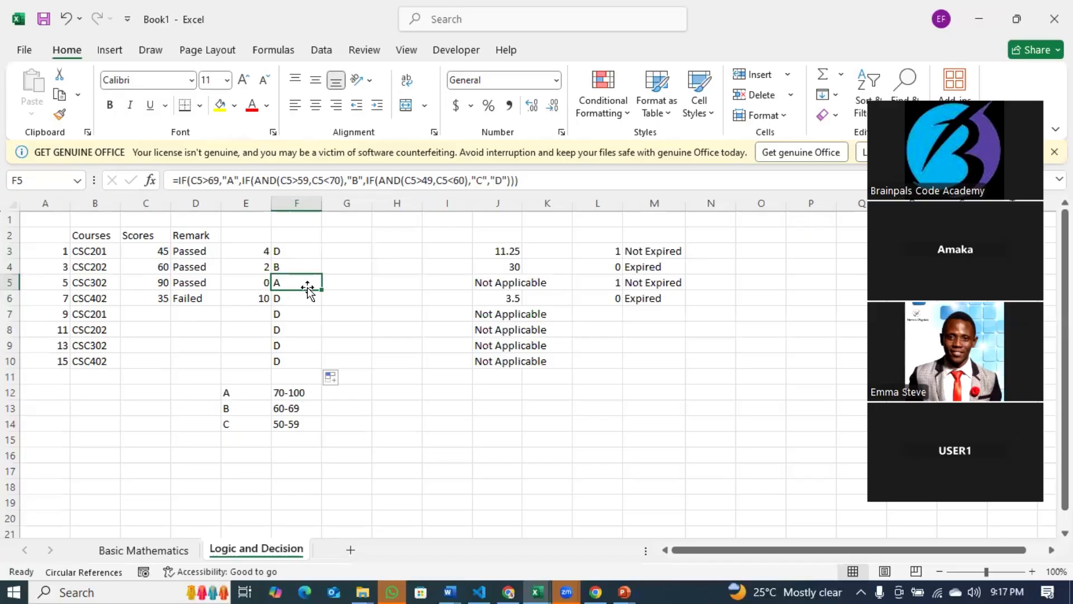
left_click(296, 253)
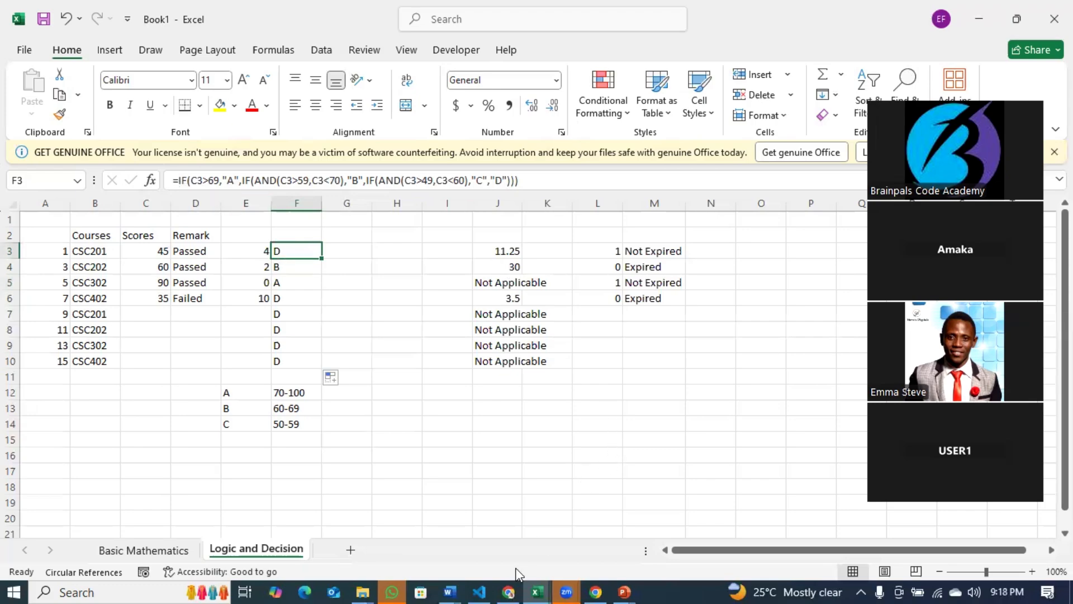
Open Notepad and write the start of a formula, if(AND(B3>49,B3<60, on the first line.
key("super")
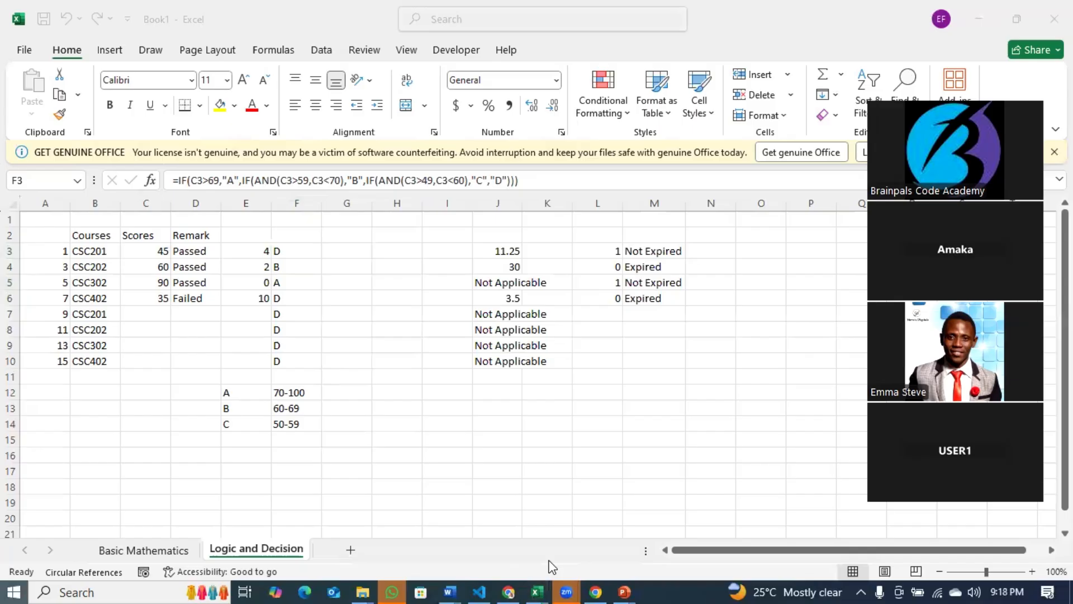
type("notepad")
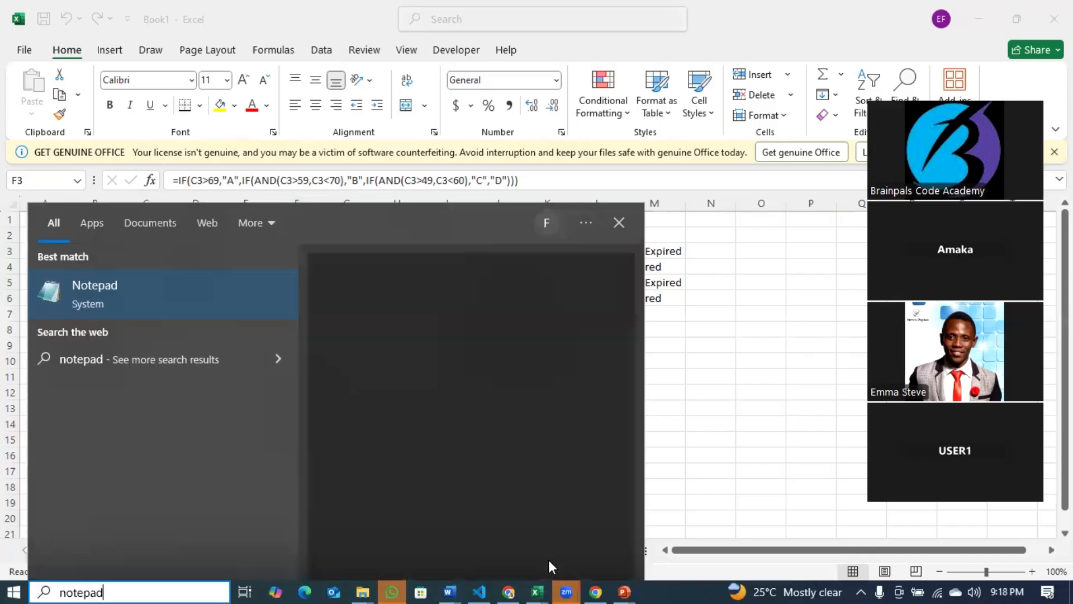
left_click(120, 302)
type("i")
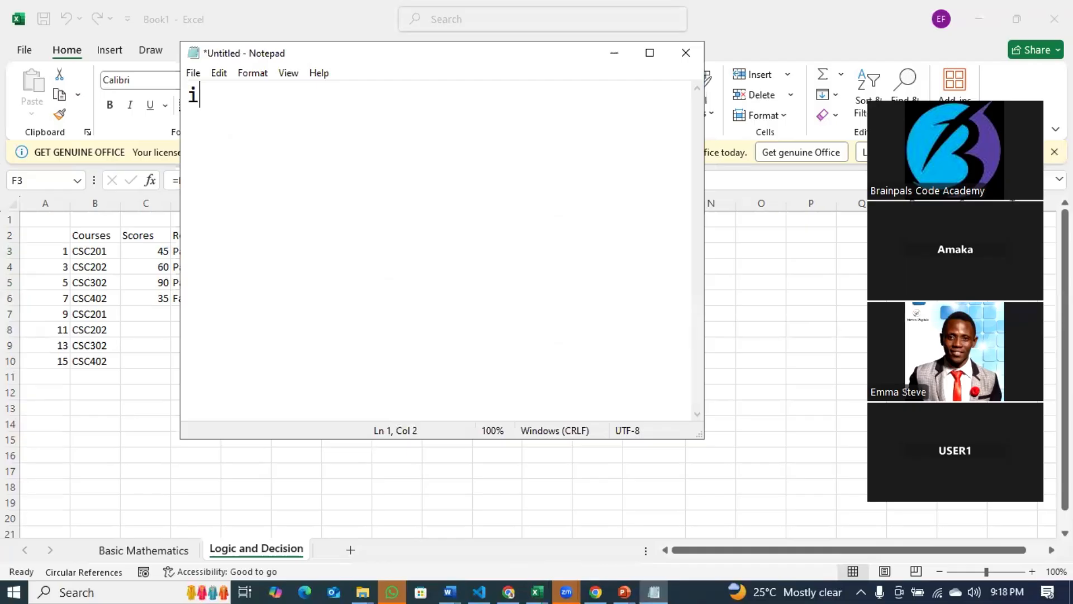
type("f(AND(")
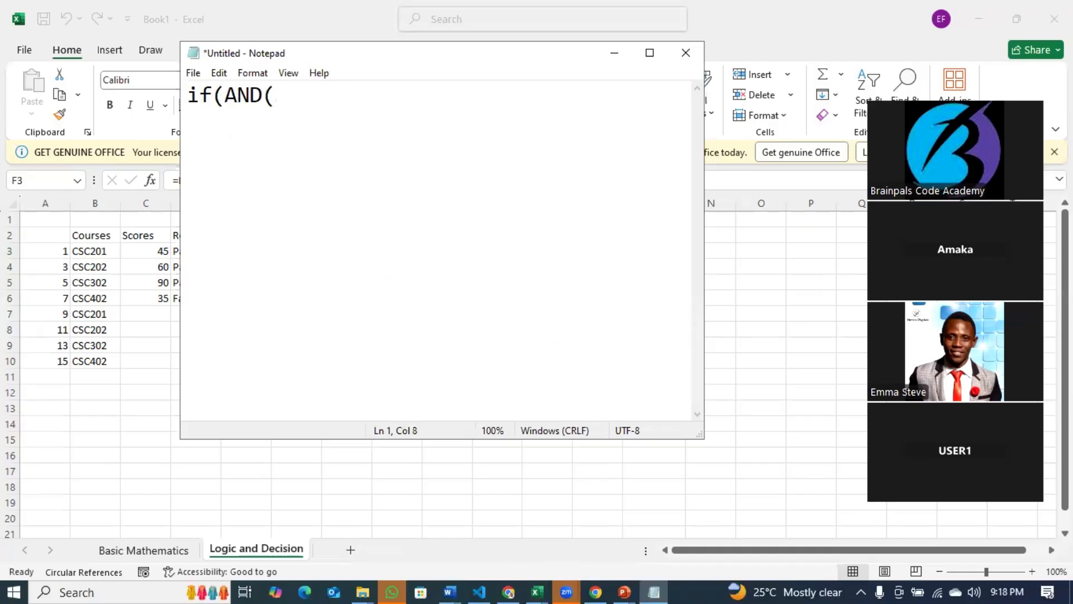
type("B3>49")
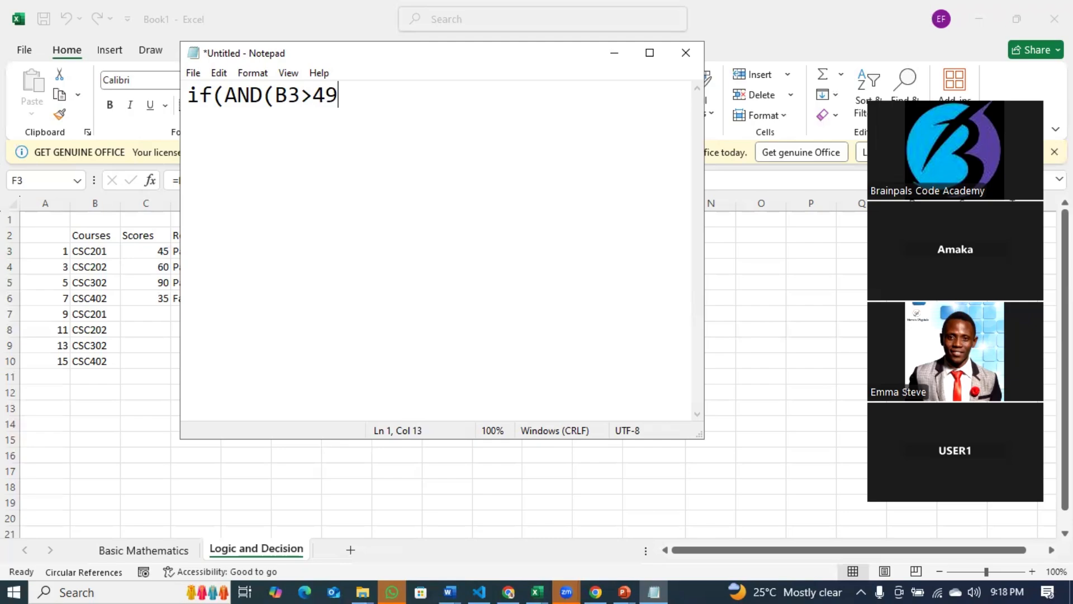
type(",B3<6")
key("BackSpace")
type("6")
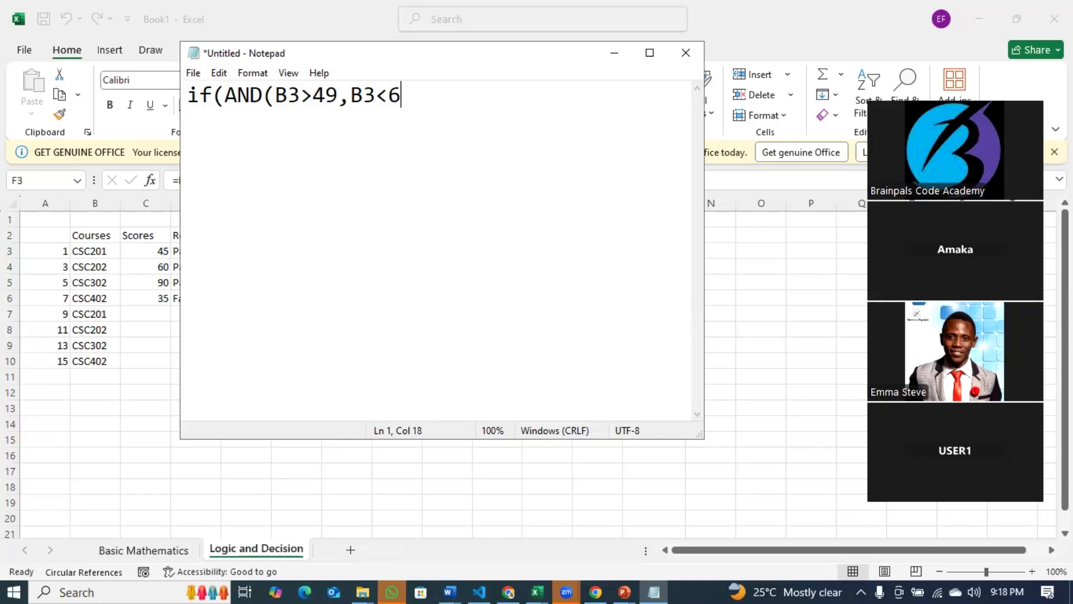
type("0")
Highlight the AND conditions B3>49 and B3<60 in the Notepad formula to examine each one.
left_click_drag(312, 97, 339, 94)
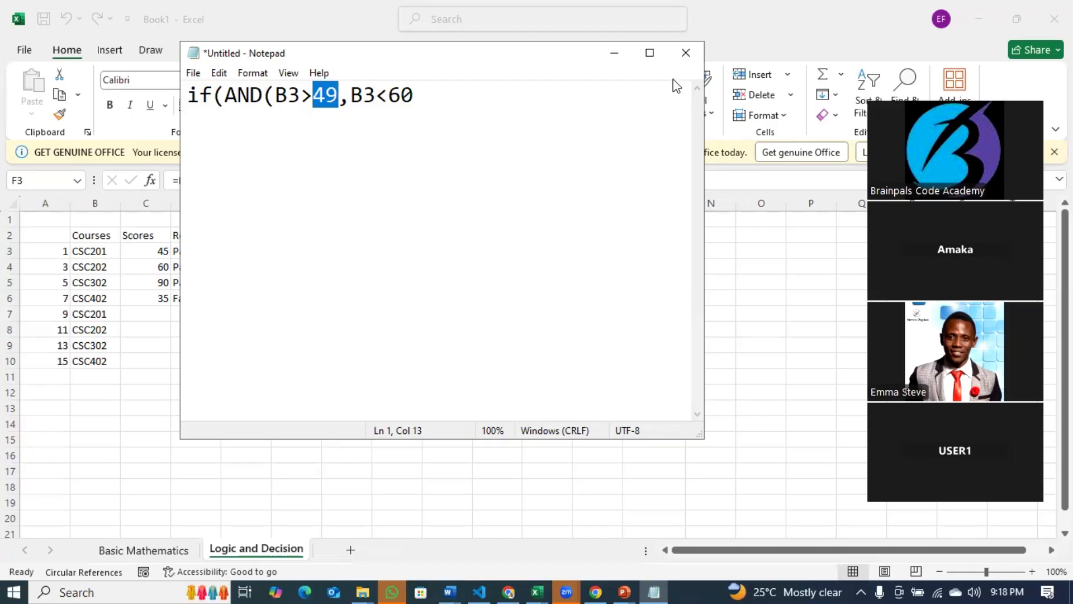
left_click(343, 99)
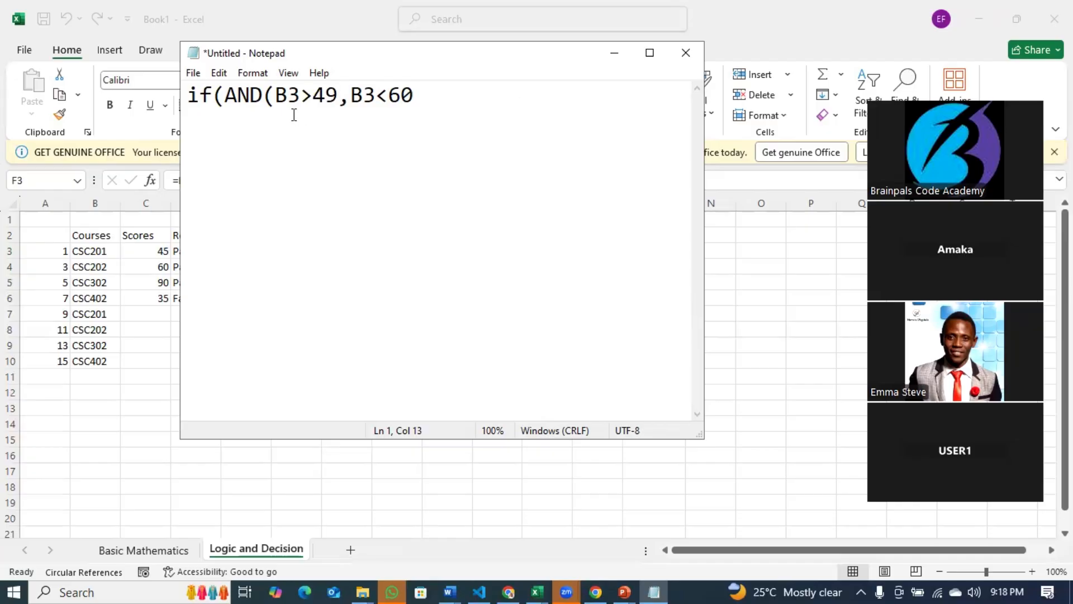
left_click(274, 95)
left_click_drag(275, 95, 338, 95)
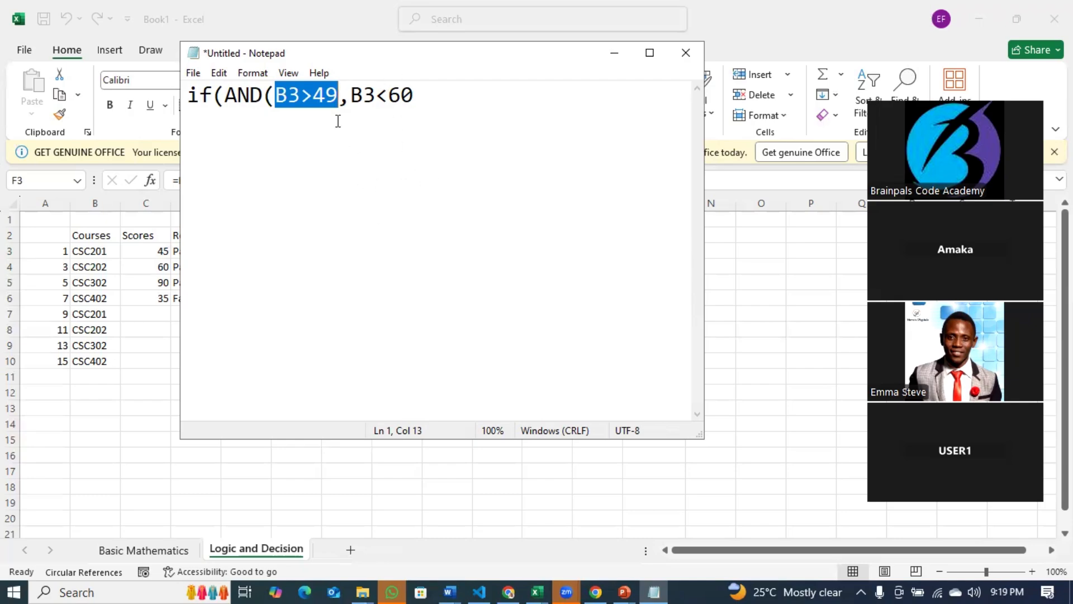
left_click(339, 97)
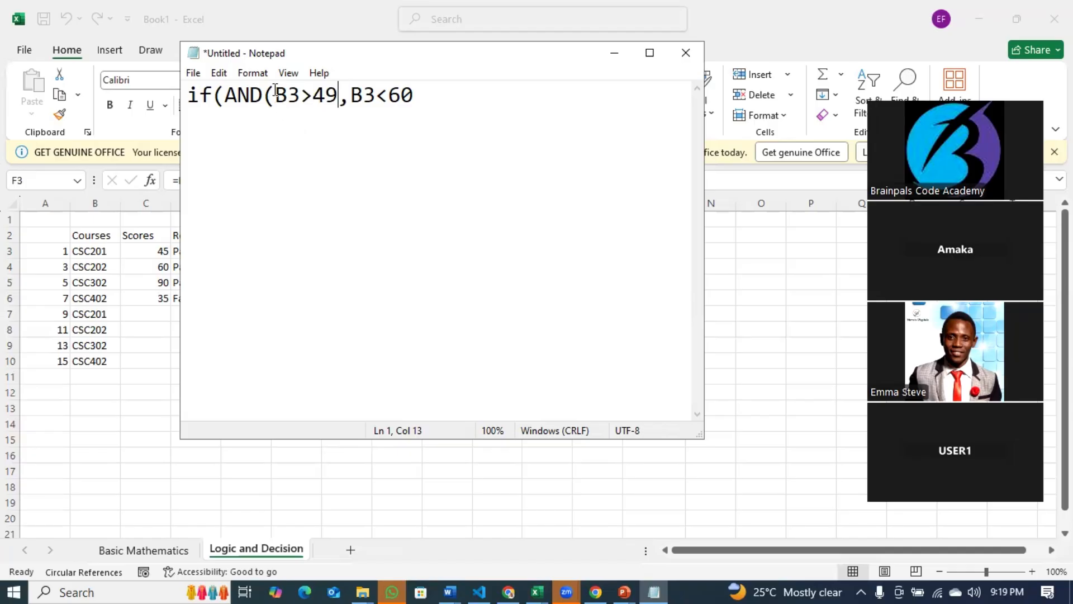
left_click_drag(273, 96, 376, 94)
left_click(430, 96)
left_click(326, 95)
left_click_drag(415, 95, 351, 95)
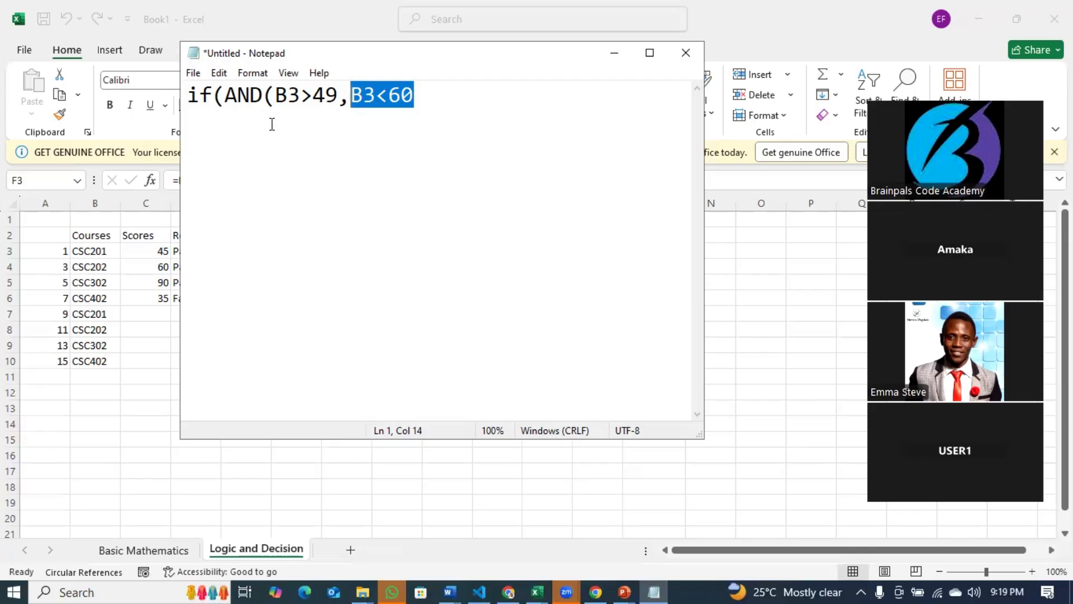
Leave a blank line below the first formula and write the simple example if(A1=20,"YES","No").
left_click(464, 93)
key("Return")
key("Return")
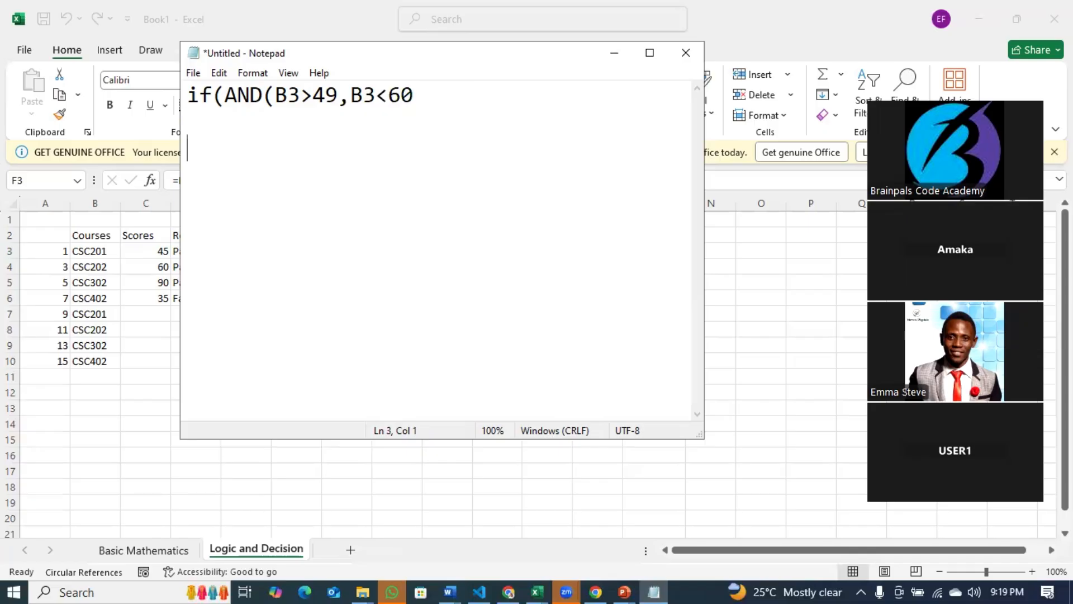
type("if(A1=20")
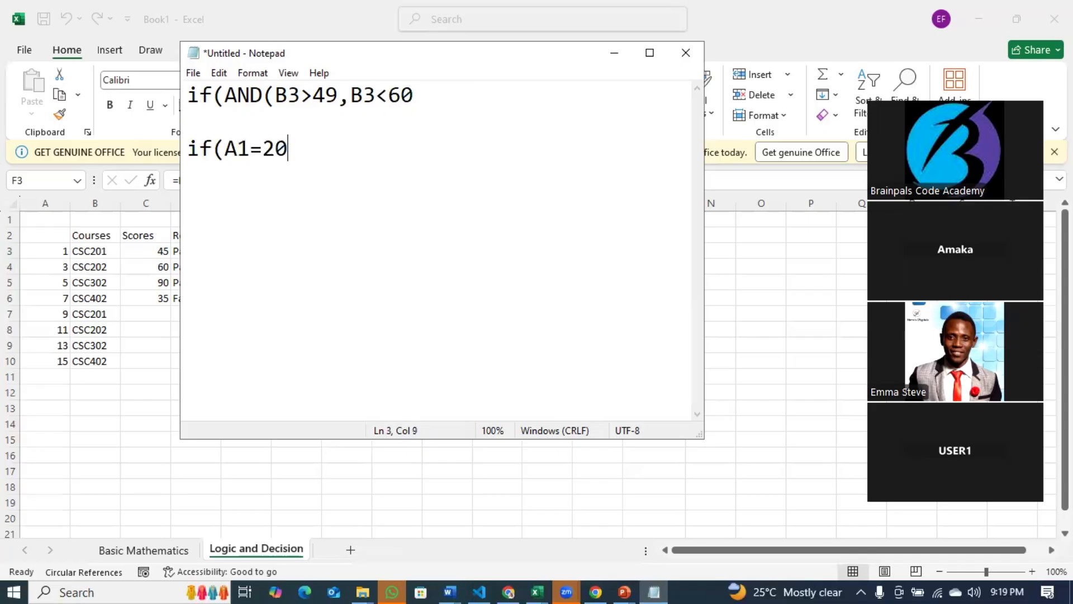
type(",\"YEs")
key("BackSpace")
type("S")
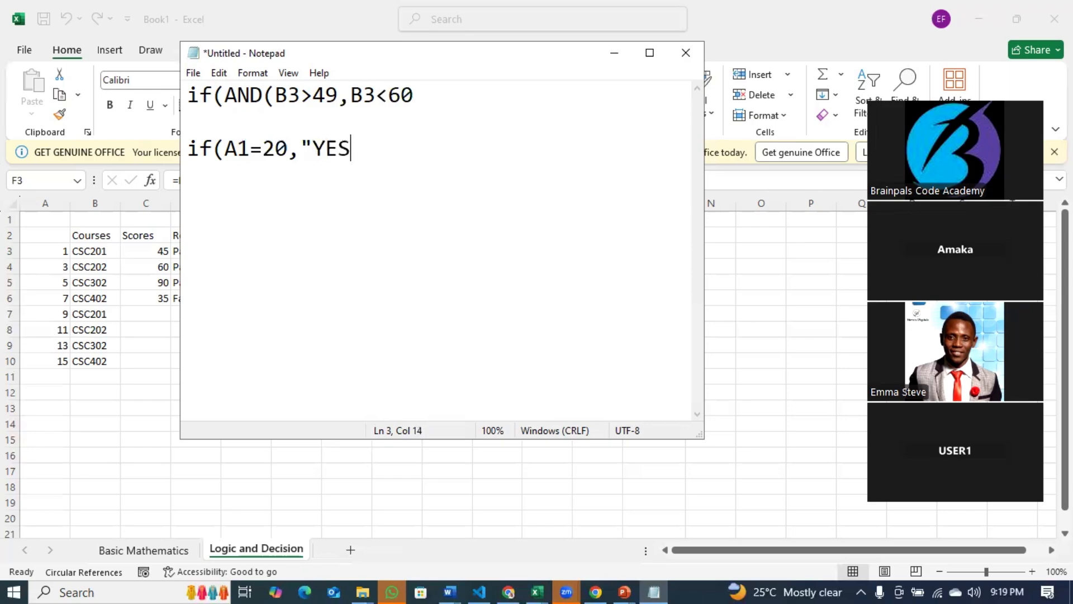
type("\",\"No")
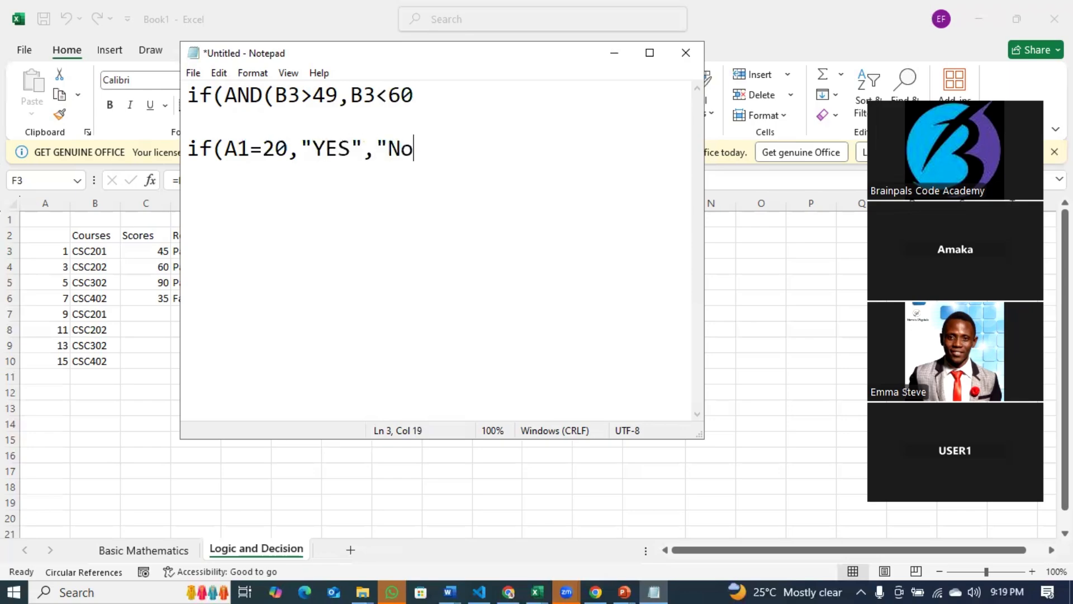
type("\")")
Compare the simple IF's condition and results with the AND test of the first formula by highlighting them.
left_click_drag(225, 149, 423, 146)
left_click_drag(225, 147, 351, 145)
left_click(299, 146)
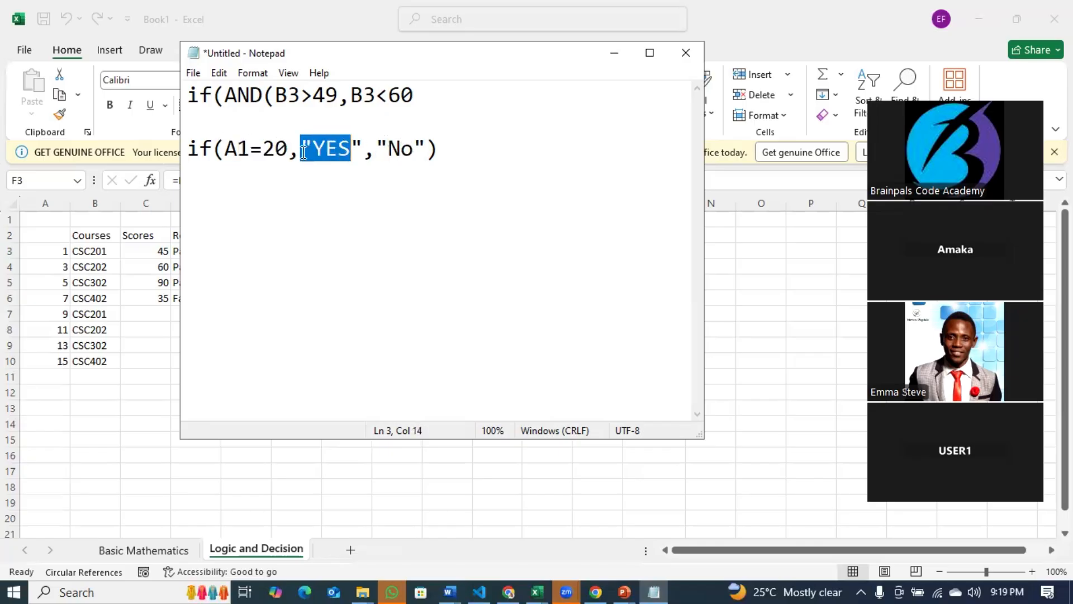
left_click(311, 147)
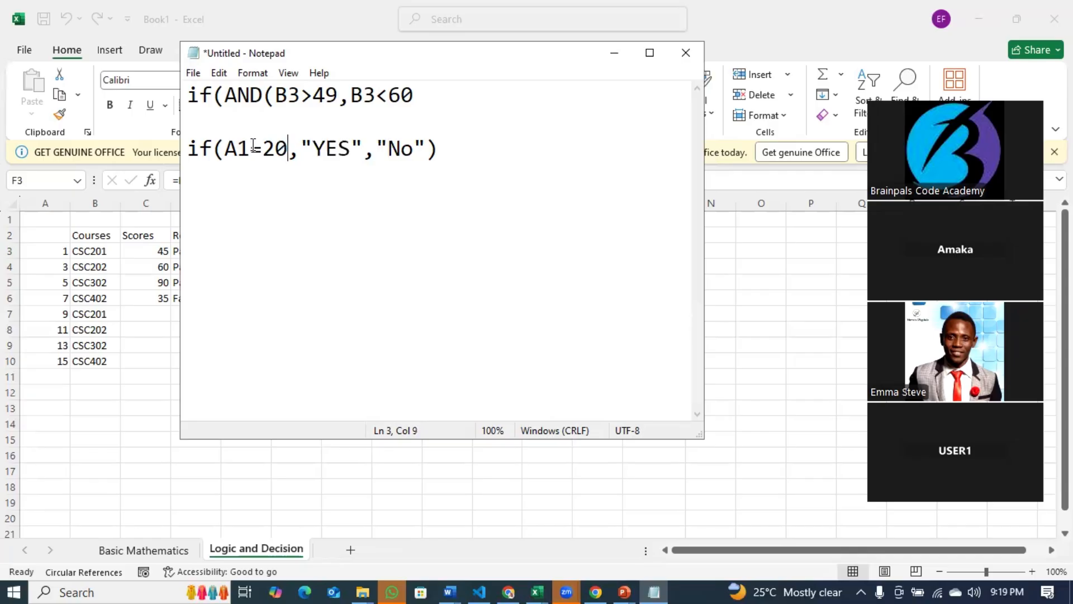
left_click(224, 147, "shift")
left_click_drag(226, 95, 268, 96)
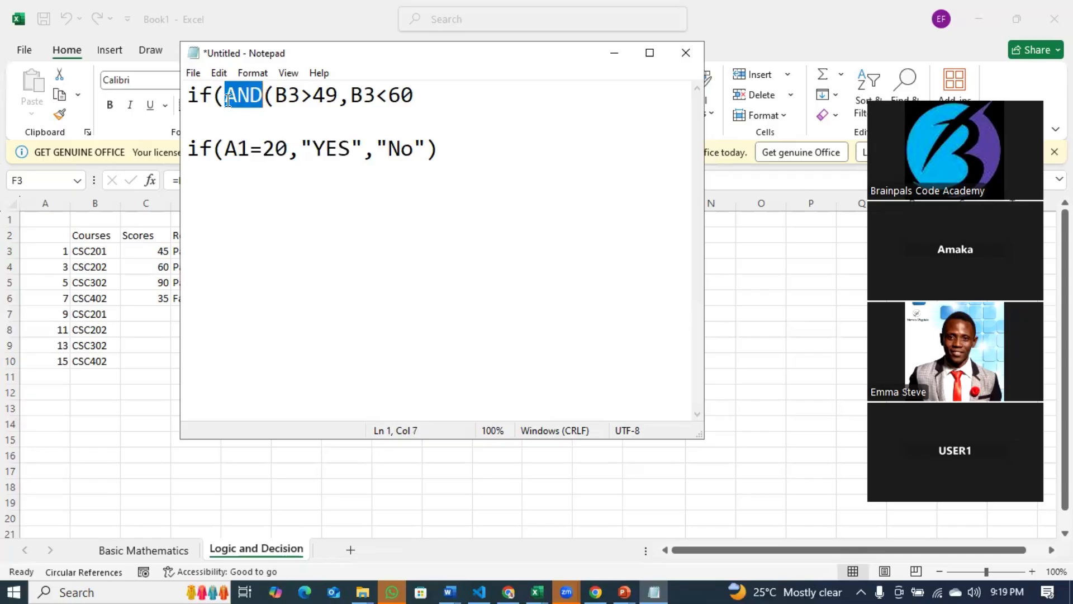
left_click(290, 96)
left_click(336, 95)
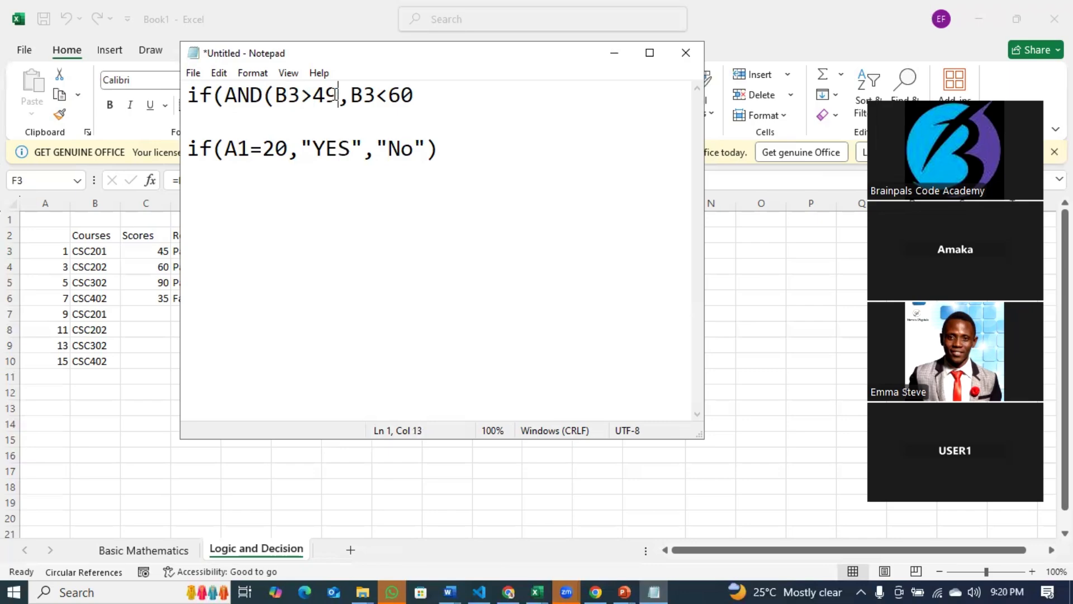
Close the AND test in the first Notepad formula with a parenthesis and add a comma after it.
left_click(434, 91)
type(")")
left_click_drag(224, 95, 428, 96)
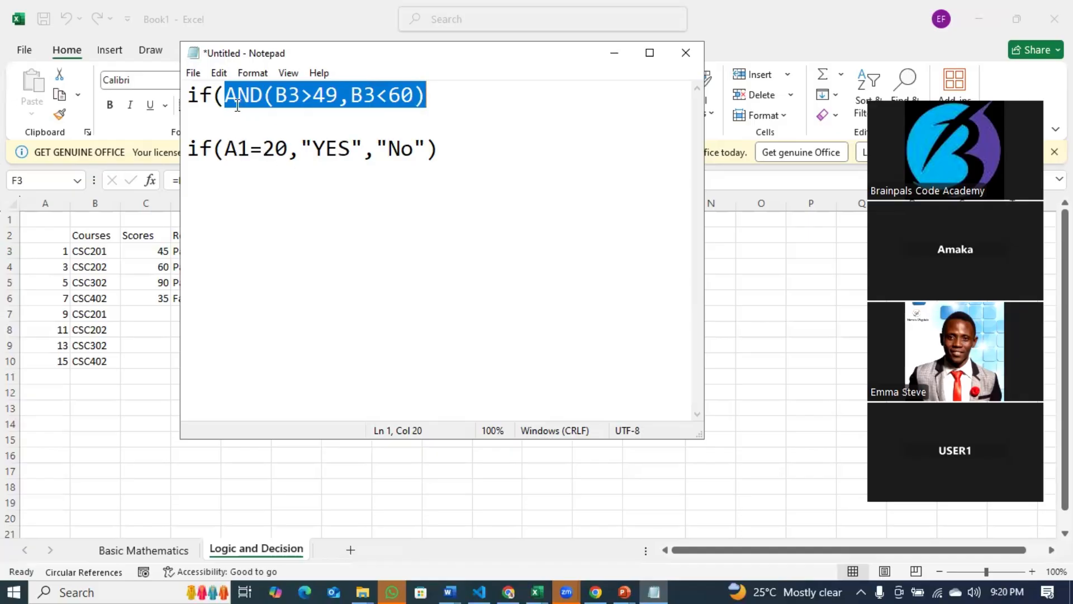
left_click(435, 97)
type(",")
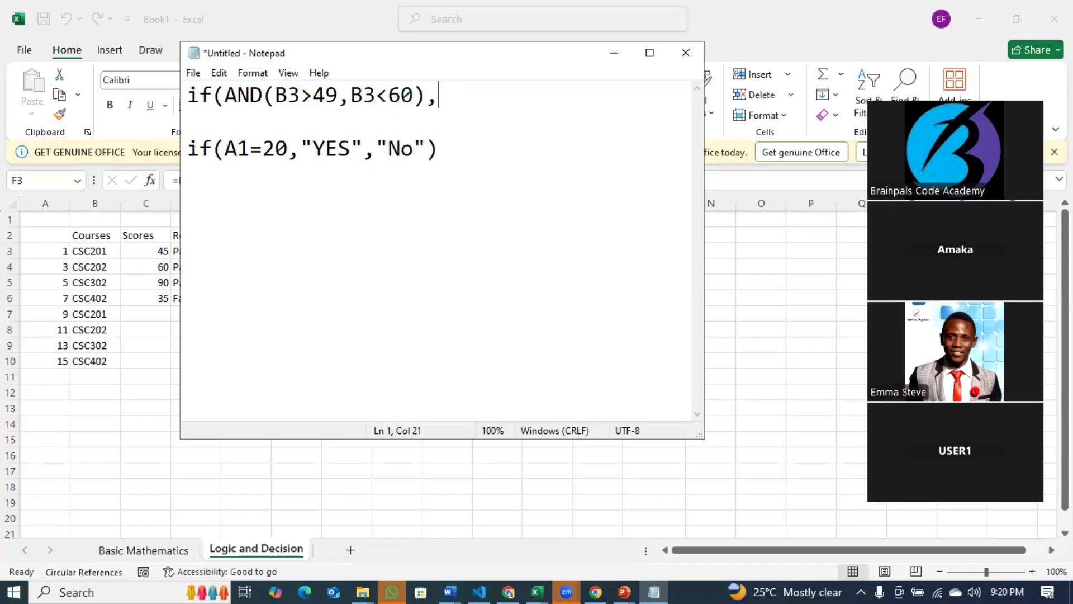
Add "B" as the first formula's true value and begin a nested if(AND( as its false value.
left_click_drag(297, 148, 444, 148)
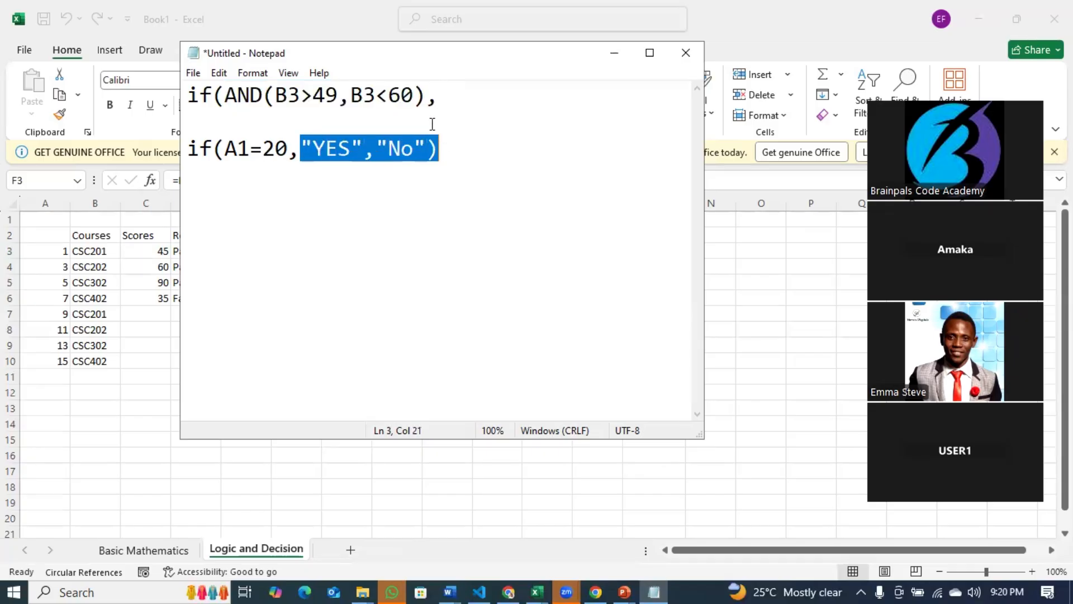
left_click(441, 96)
type("\"")
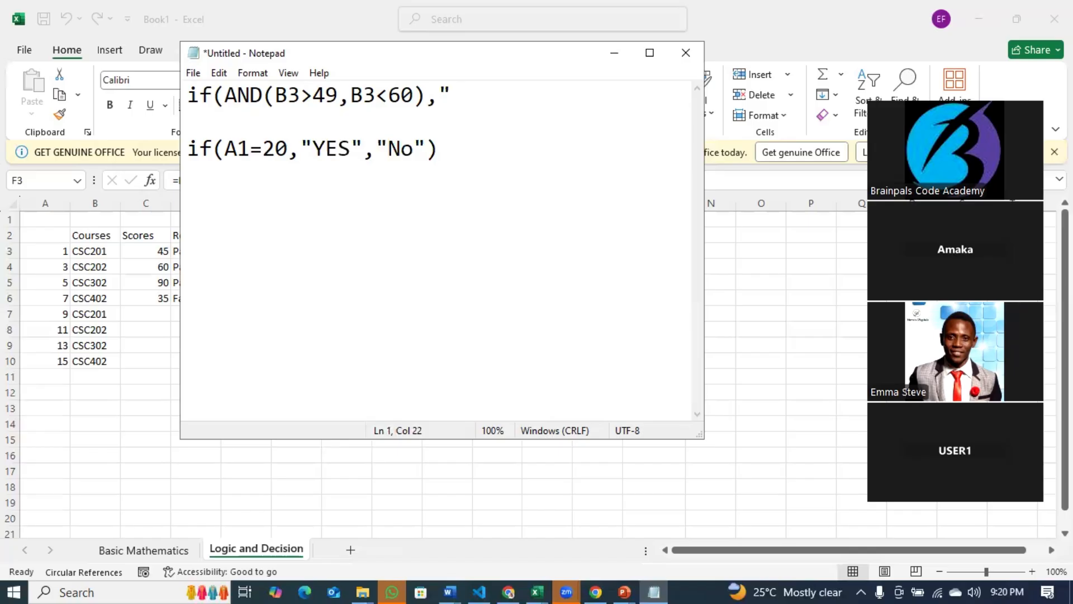
type("B\",if(AND")
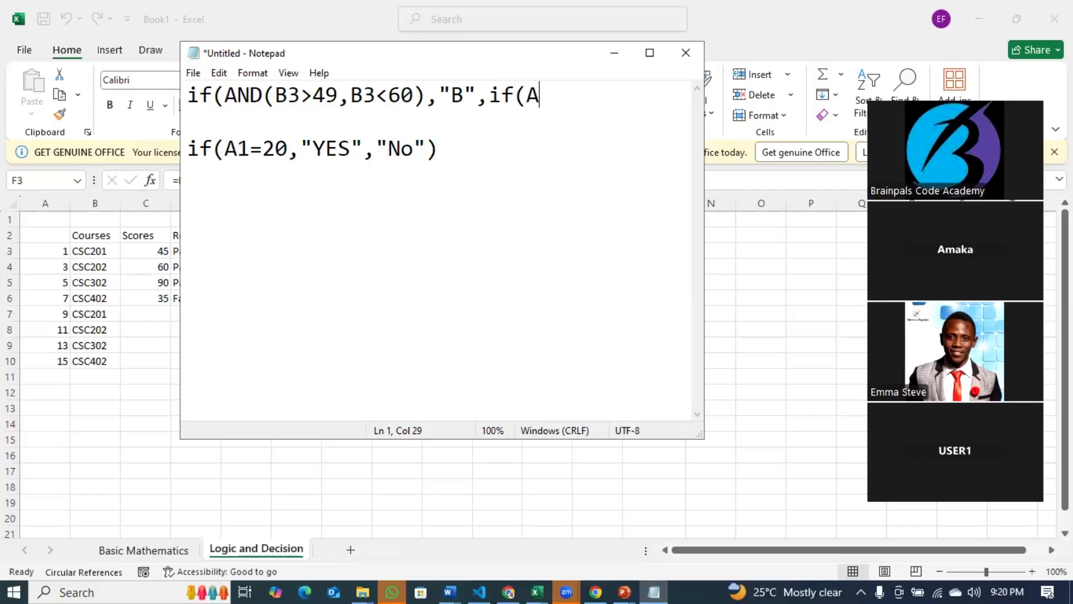
type("(")
Copy the conditions B3>49,B3<60 into the nested AND, close it, and add "C" and "D" as the results.
left_click_drag(275, 97, 414, 96)
key("ctrl+c")
left_click(577, 97)
key("ctrl+v")
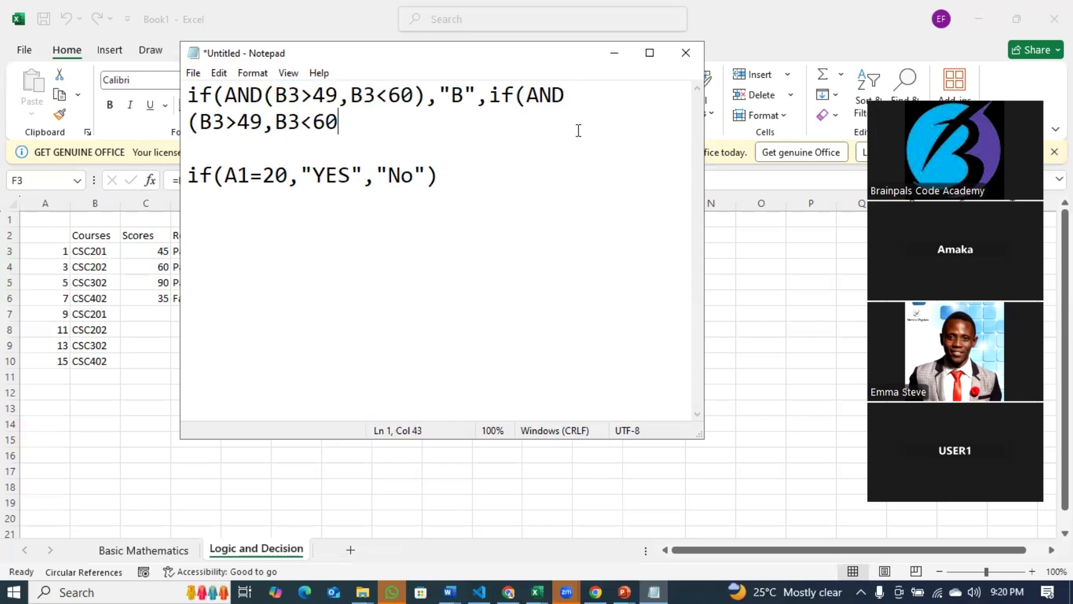
type("),\"X")
key("BackSpace")
type("C\",\"D\"")
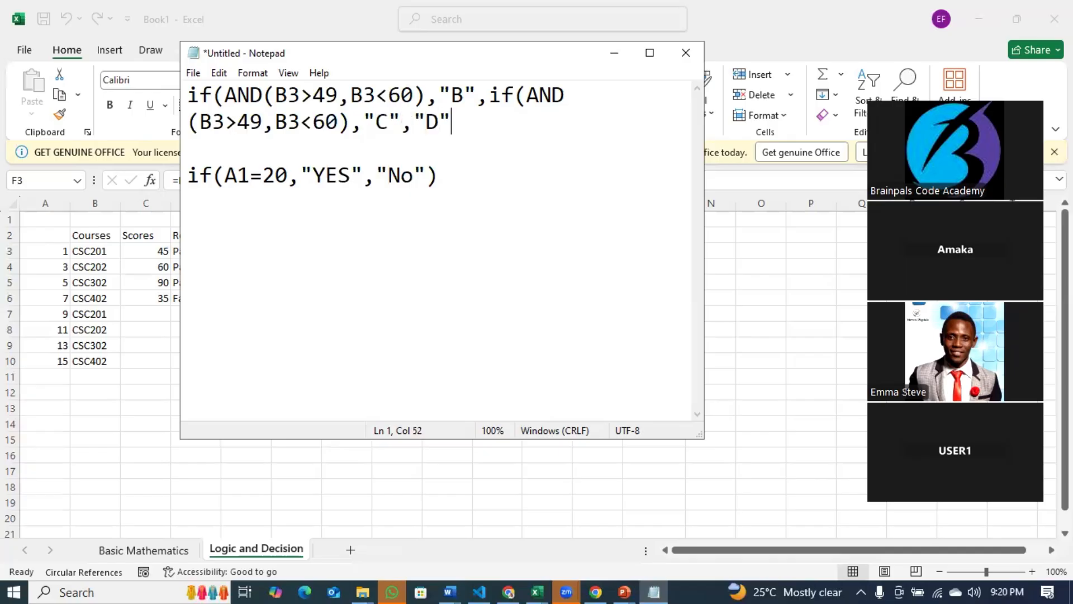
Replace the "D" result in the Notepad formula with another if.
key("BackSpace")
key("BackSpace")
key("BackSpace")
type("if")
Switch to Financial Modelling.docx in Word to consult the Logic & Decision Making formulas, and return to the Excel workbook.
key("alt+Tab")
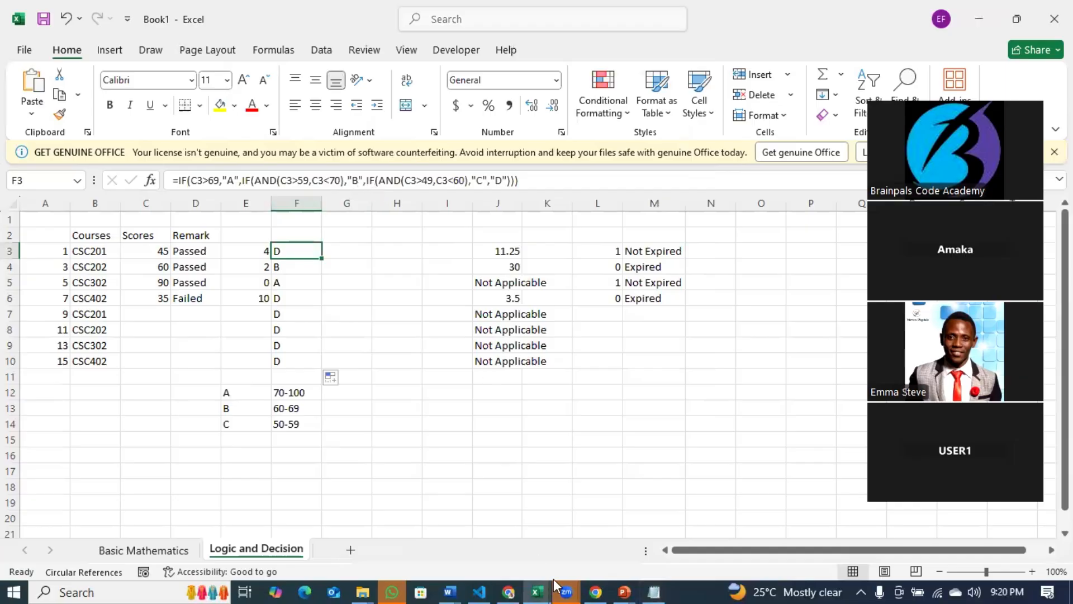
left_click(444, 581)
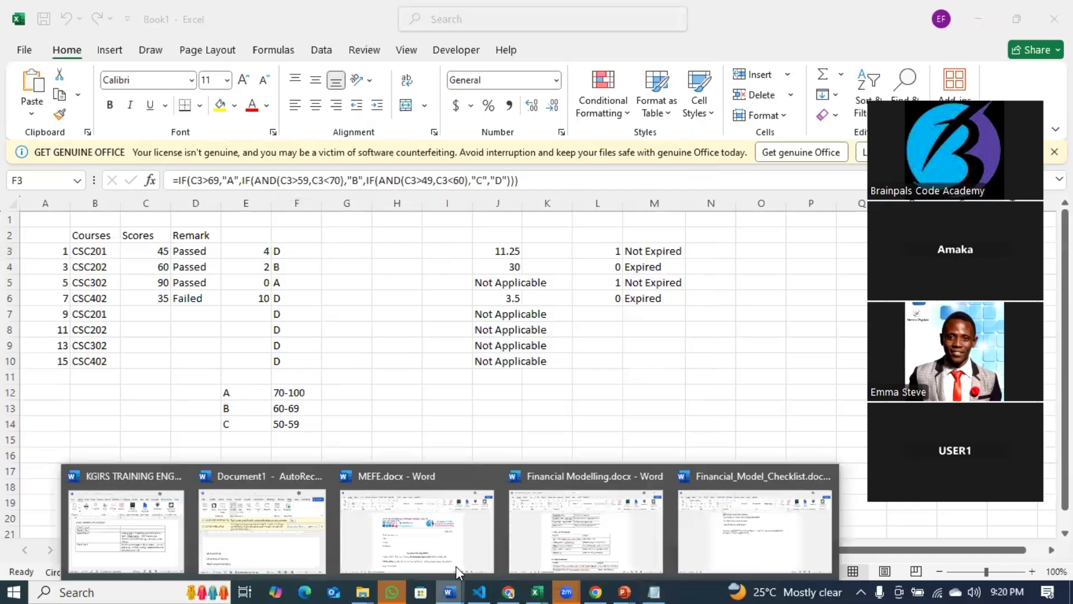
left_click(561, 525)
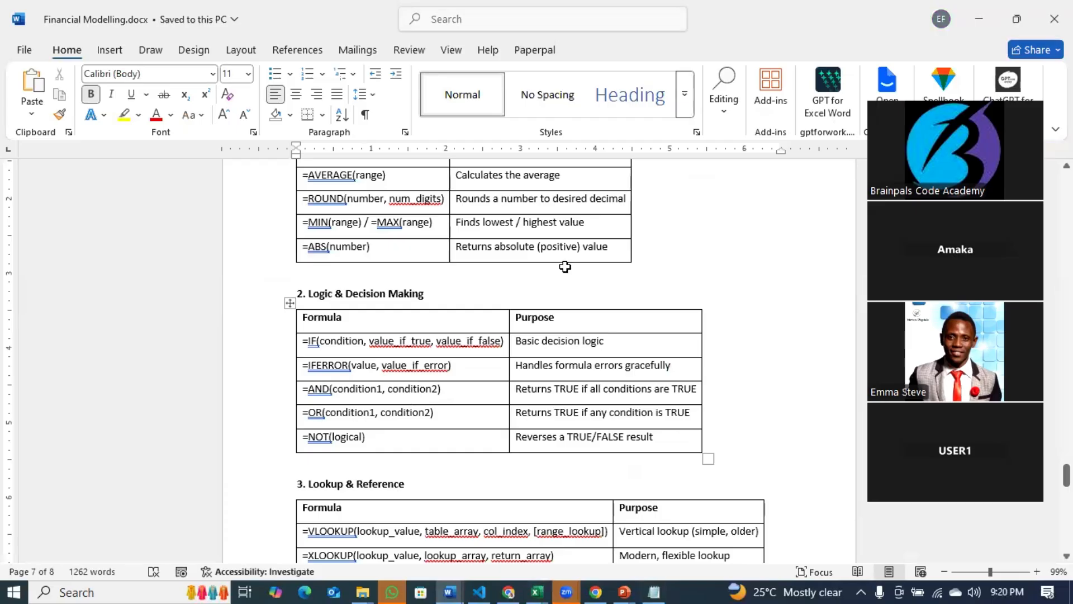
key("alt+Tab")
left_click(344, 254)
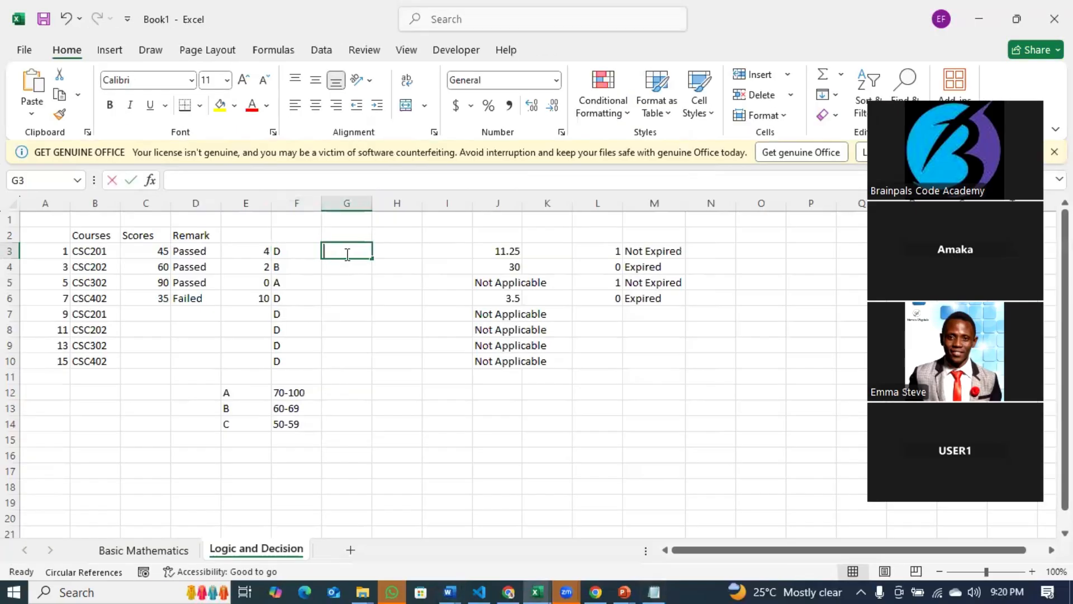
type("=or")
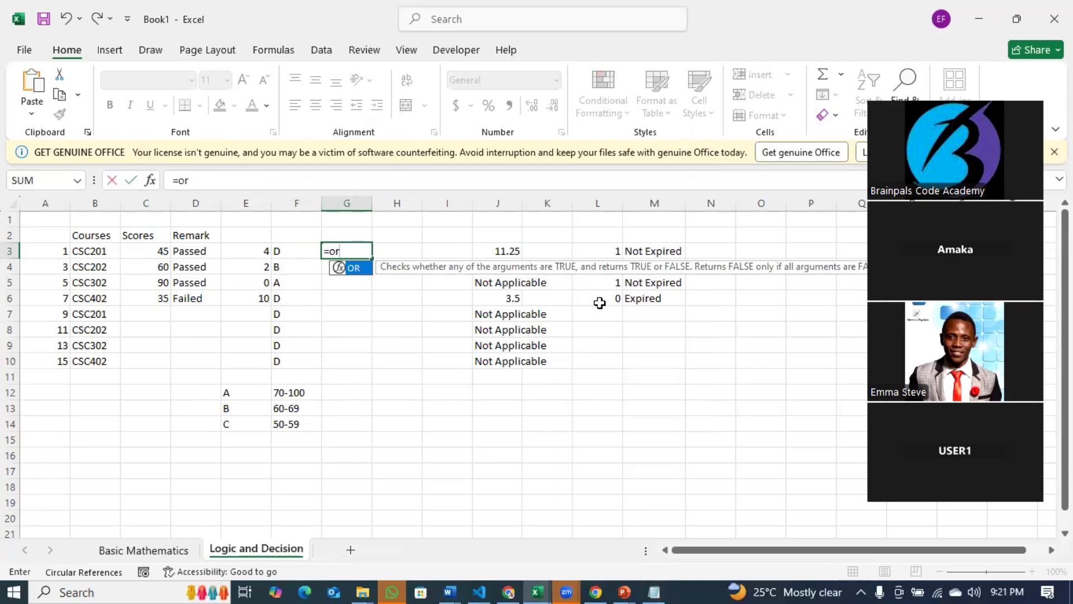
key("Escape")
key("Escape")
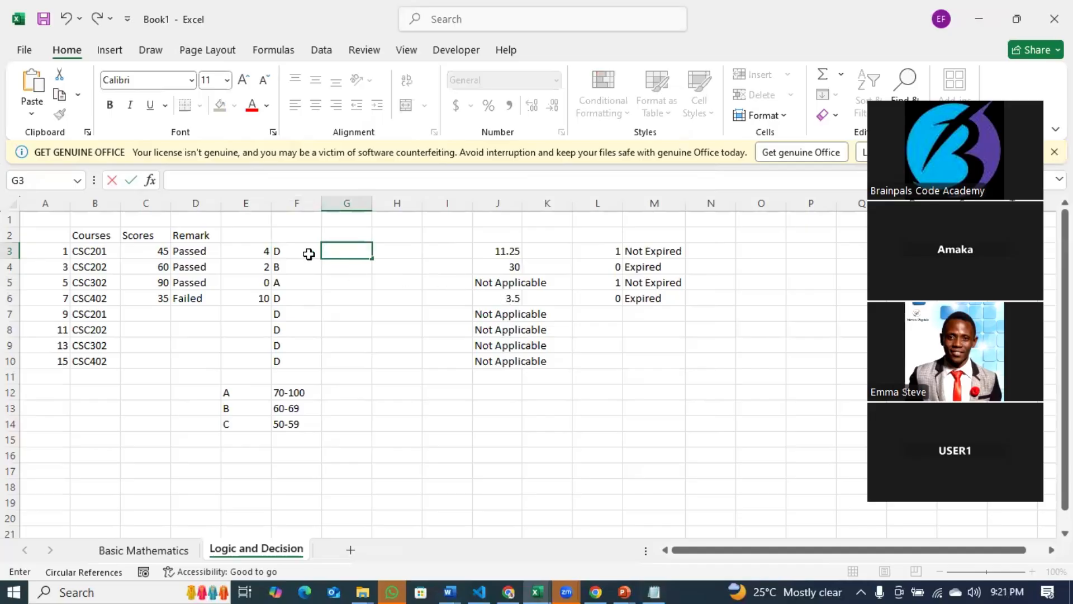
Highlight the conditions C3>59,C3<70 of the first AND inside the F3 grade formula.
left_click(287, 248)
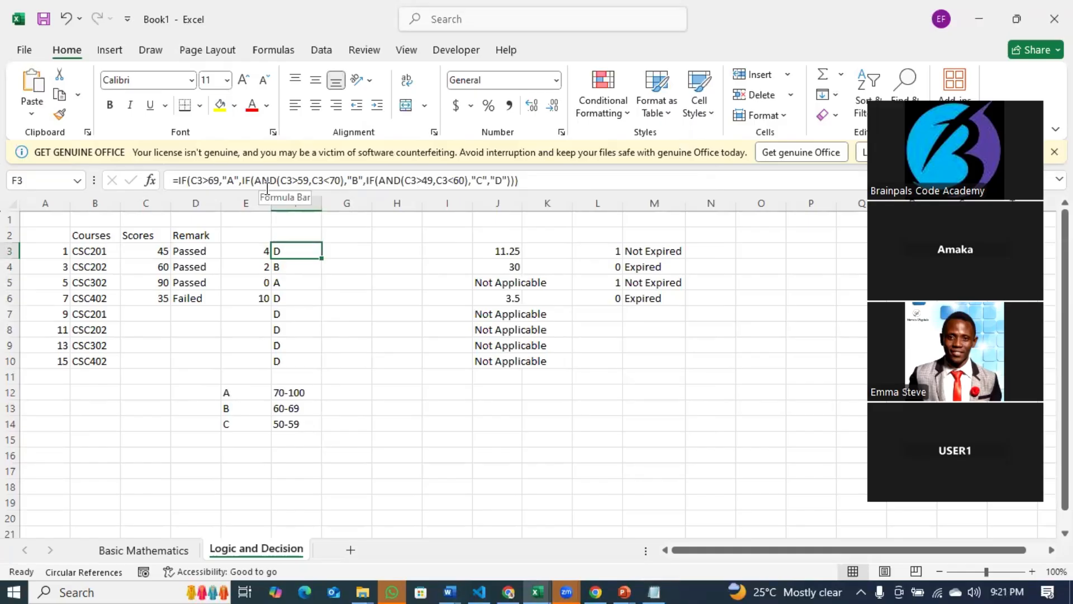
left_click_drag(283, 178, 342, 181)
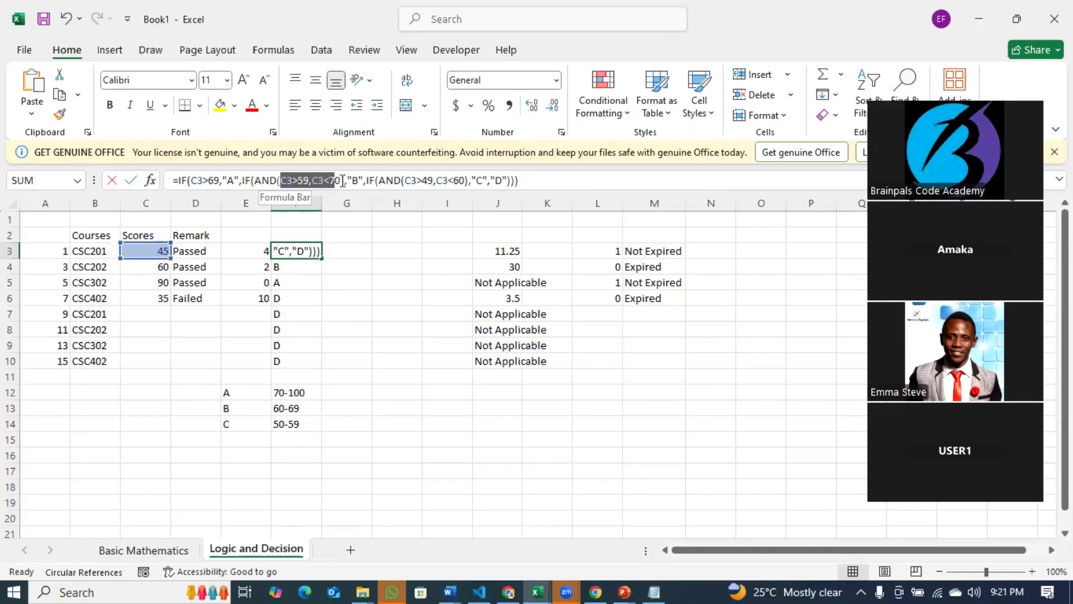